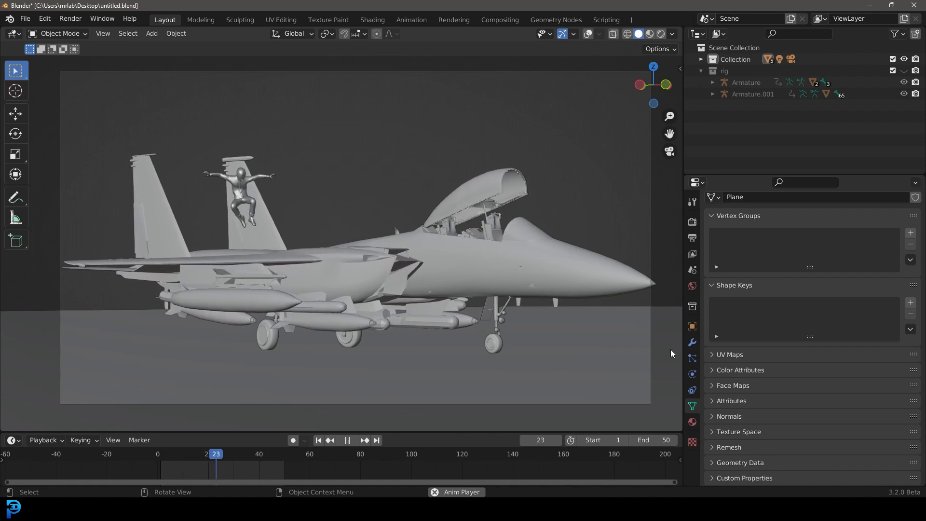
# Step: Preview the finished scene from the camera view in rendered shading and play the animation
pyautogui.moveTo(217, 259); pyautogui.dragTo(410, 223, button='middle')
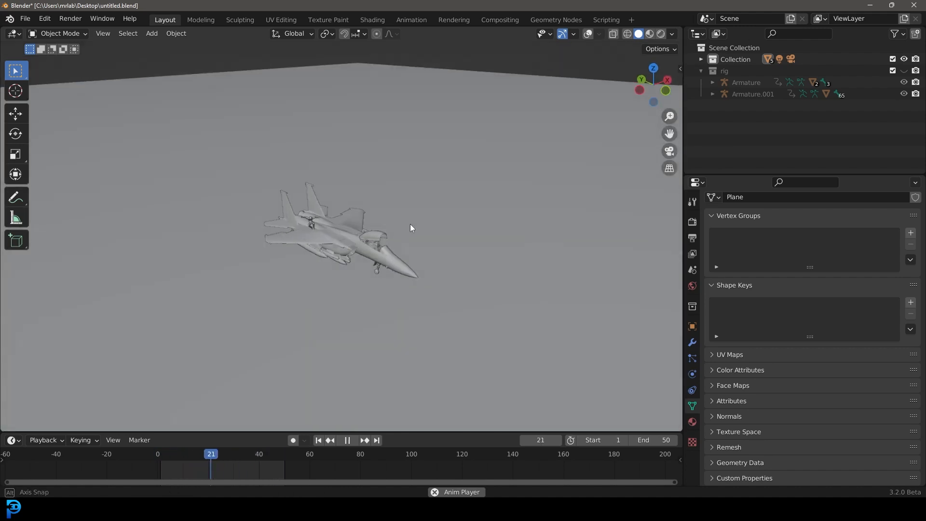
pyautogui.scroll(3, 410, 224)
pyautogui.press('KP_0')
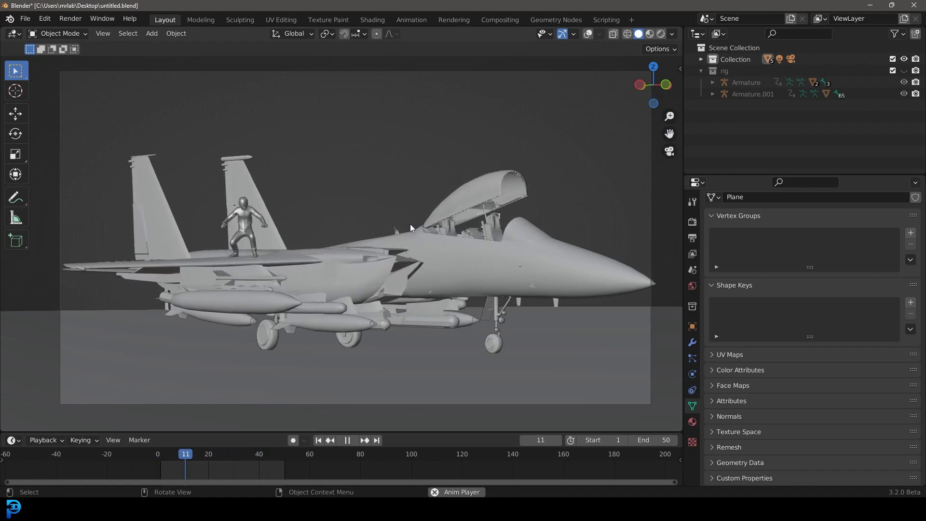
pyautogui.moveTo(437, 208); pyautogui.dragTo(435, 233, button='middle')
pyautogui.scroll(4, 395, 226)
pyautogui.press('z')
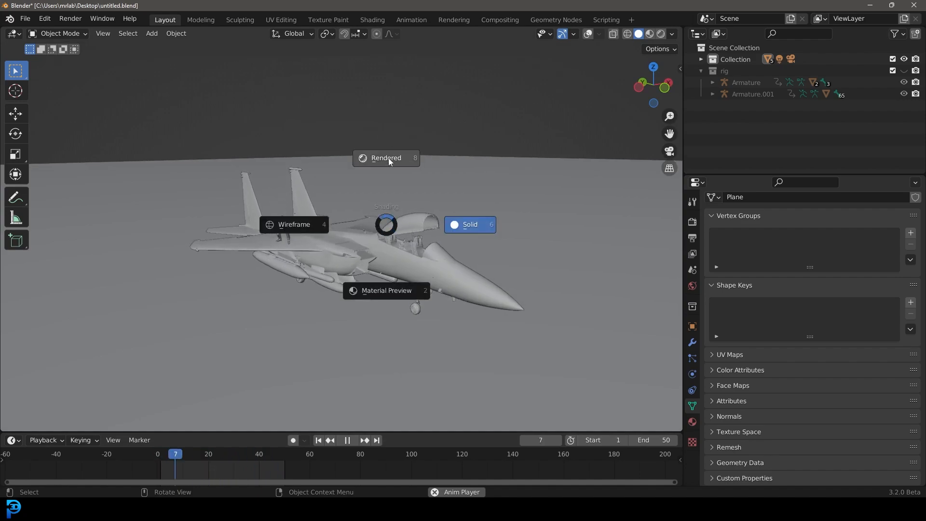
pyautogui.press('8')
pyautogui.press('space')
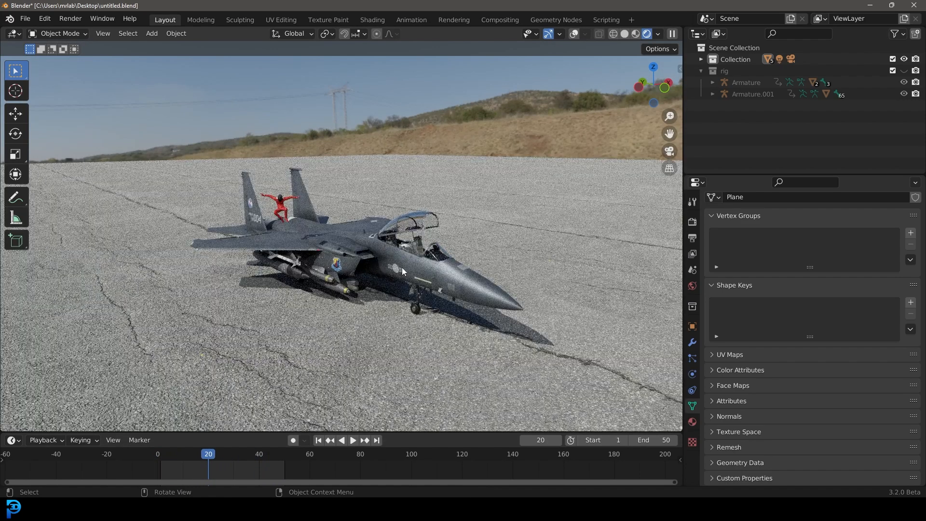
# Step: Orbit and zoom around the rendered jet scene to inspect it from different angles
pyautogui.moveTo(403, 270); pyautogui.dragTo(491, 276, button='middle')
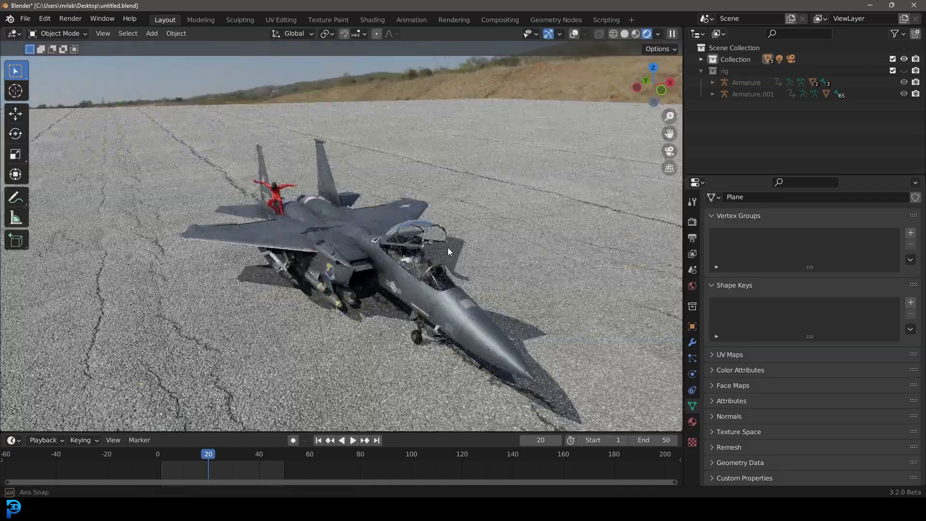
pyautogui.moveTo(452, 247); pyautogui.dragTo(418, 255, button='middle')
pyautogui.scroll(-5, 418, 256)
pyautogui.moveTo(354, 254); pyautogui.dragTo(383, 223, button='middle')
pyautogui.scroll(7, 382, 224)
pyautogui.moveTo(363, 269)
pyautogui.mouseDown(button='middle')
pyautogui.moveTo(404, 290)
pyautogui.moveTo(360, 278)
pyautogui.moveTo(373, 277)
pyautogui.mouseUp(button='middle')
pyautogui.scroll(3, 381, 284)
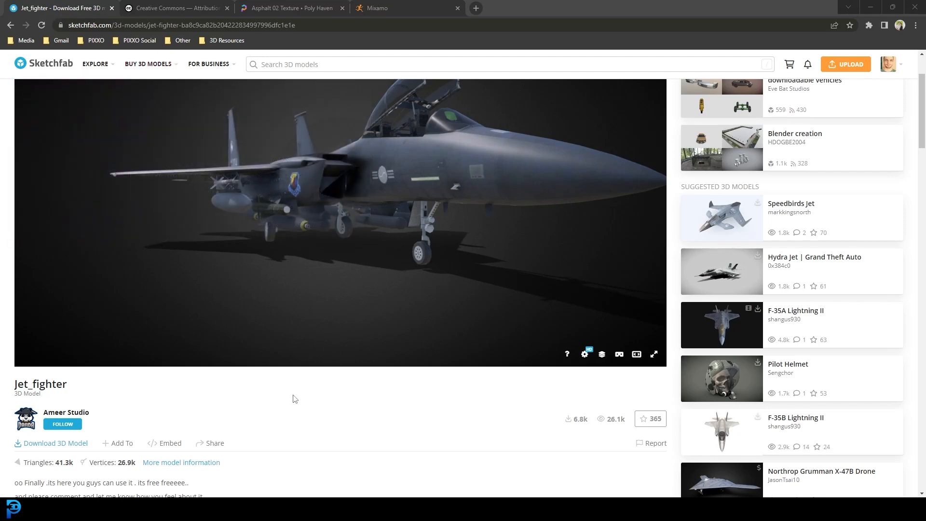
# Step: Review the Jet_fighter model page on Sketchfab and its CC Attribution licence terms
pyautogui.scroll(-3, 145, 386)
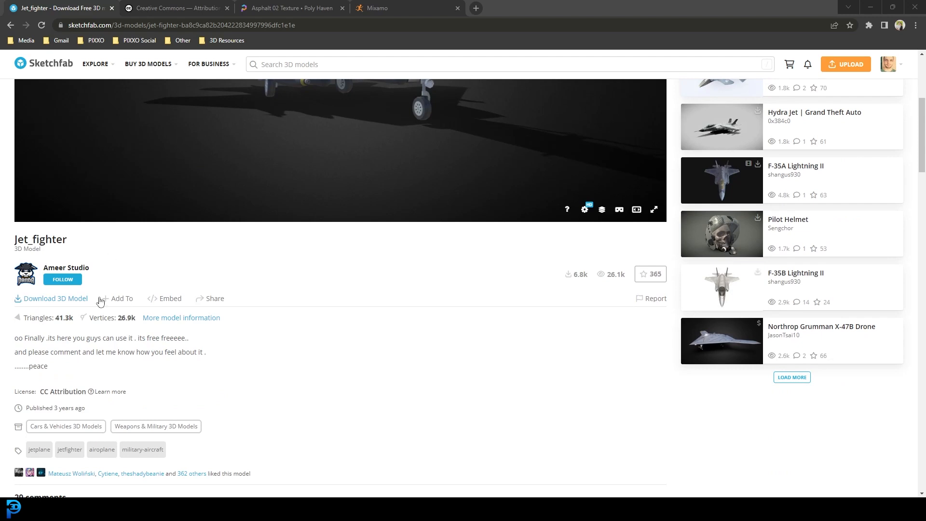
pyautogui.click(166, 5)
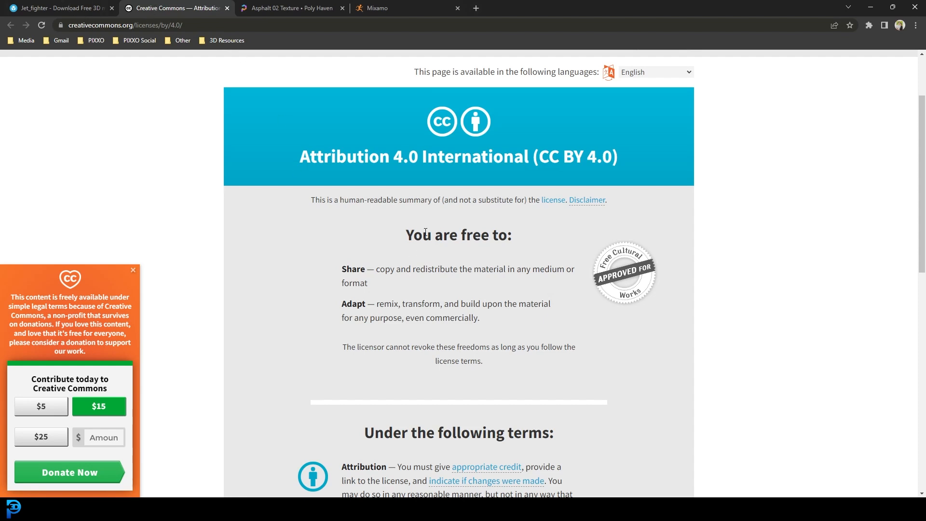
pyautogui.click(99, 14)
pyautogui.scroll(2, 245, 287)
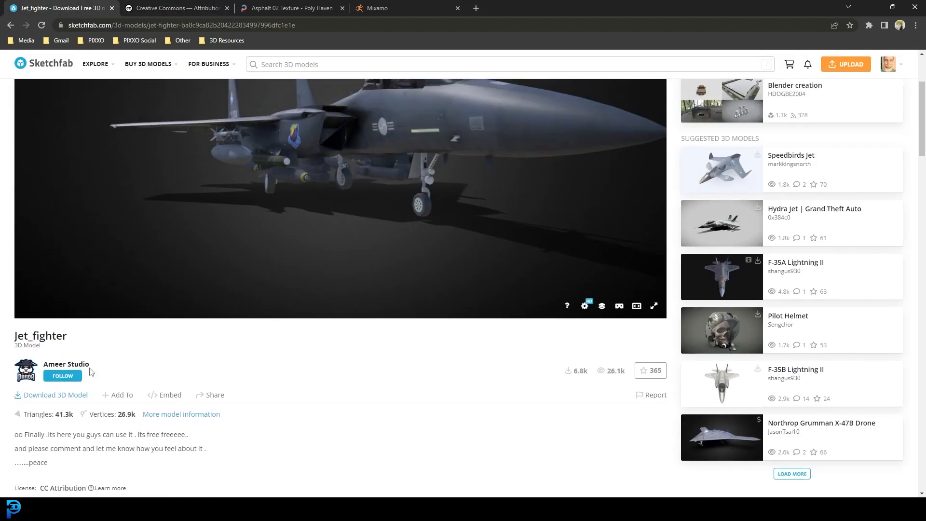
pyautogui.scroll(2, 362, 403)
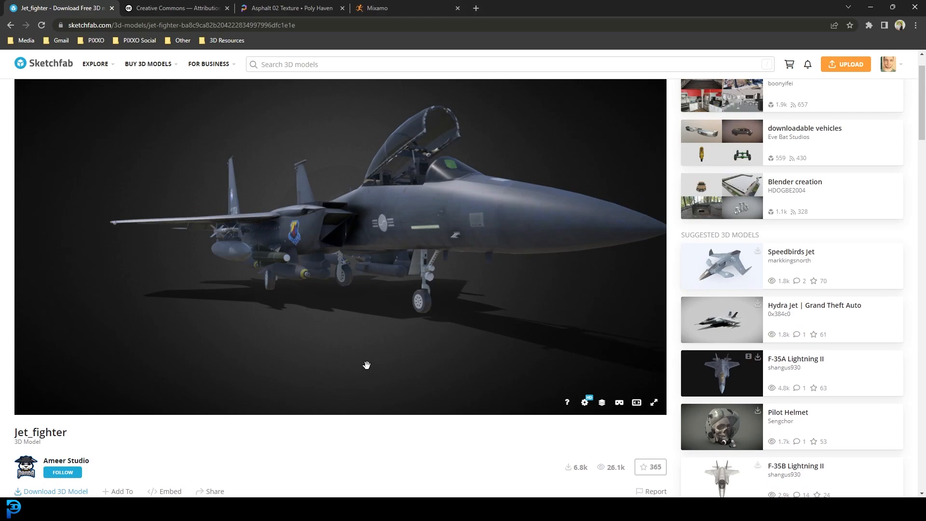
# Step: Review the Asphalt 02 texture page and browse Mixamo's character and animation sections
pyautogui.click(276, 6)
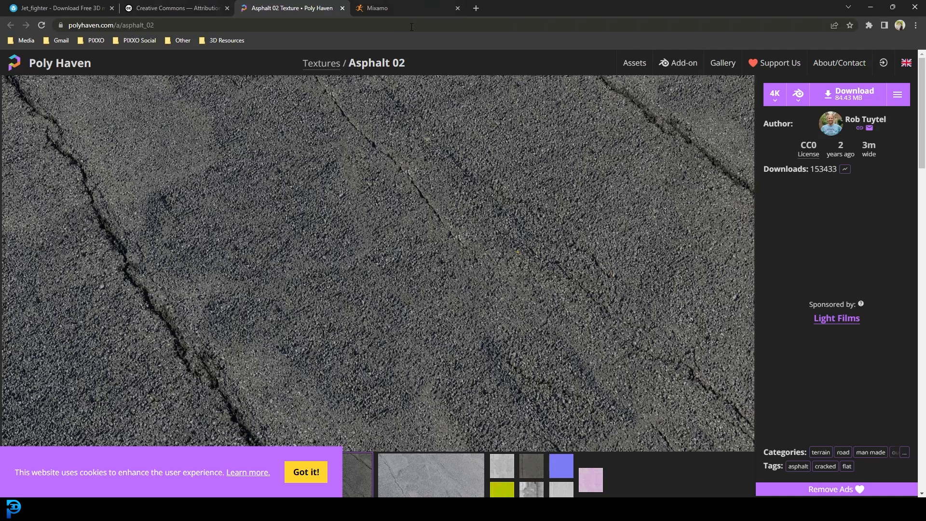
pyautogui.click(389, 10)
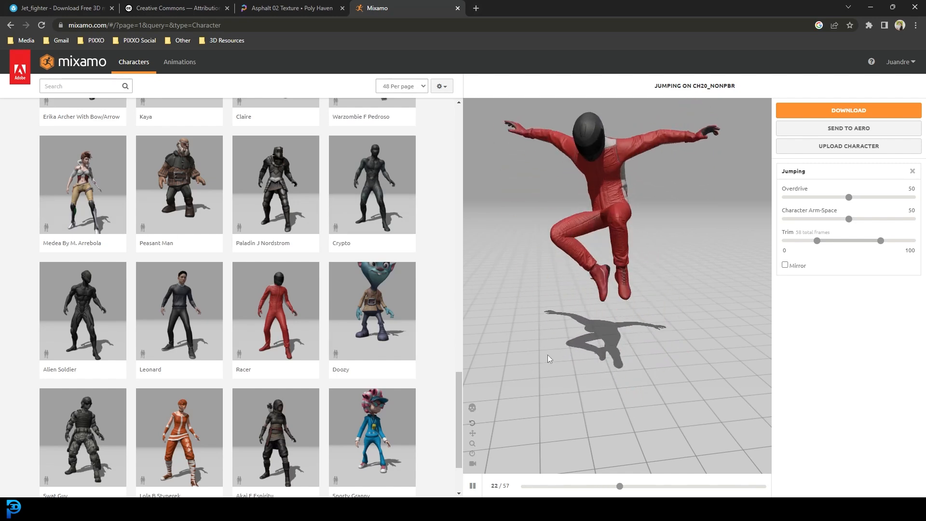
pyautogui.scroll(3, 341, 258)
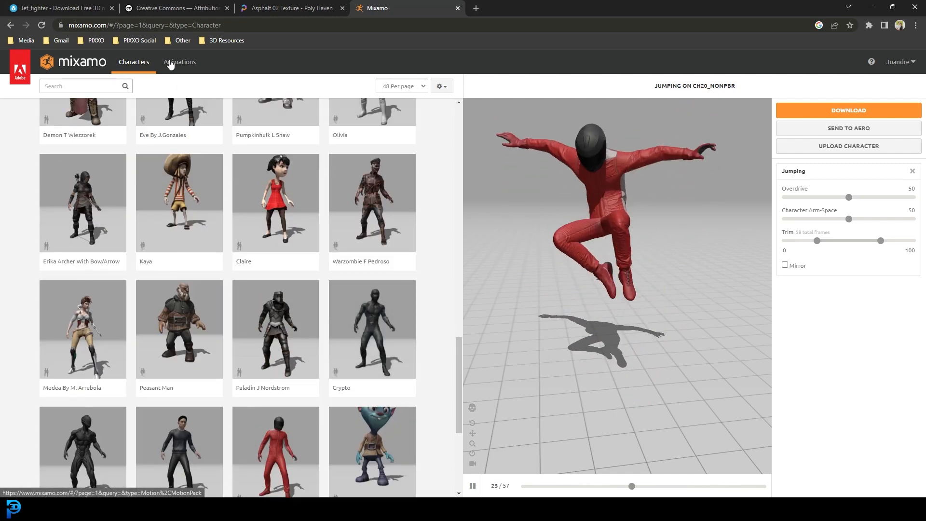
pyautogui.click(188, 64)
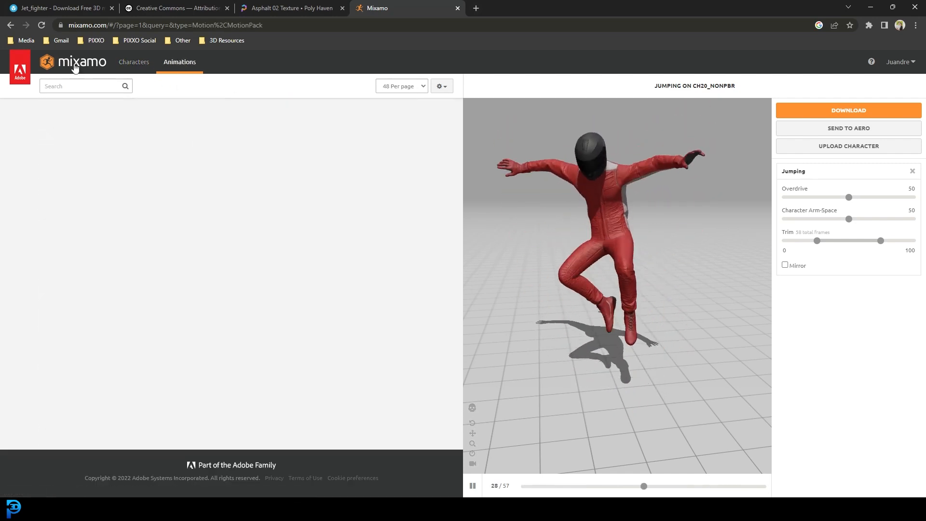
# Step: Search Mixamo animations for "jumping" and apply the Jumping animation
pyautogui.click(94, 86)
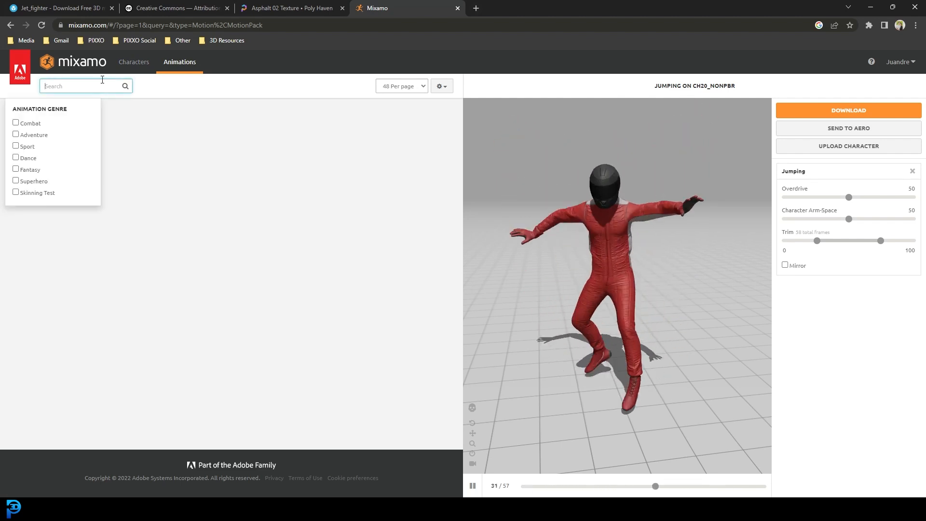
pyautogui.write('jump')
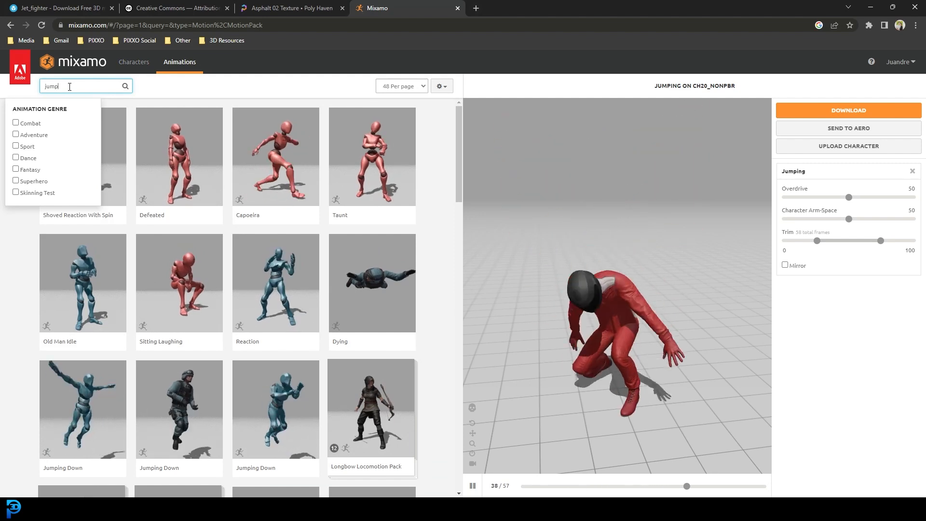
pyautogui.write('ing')
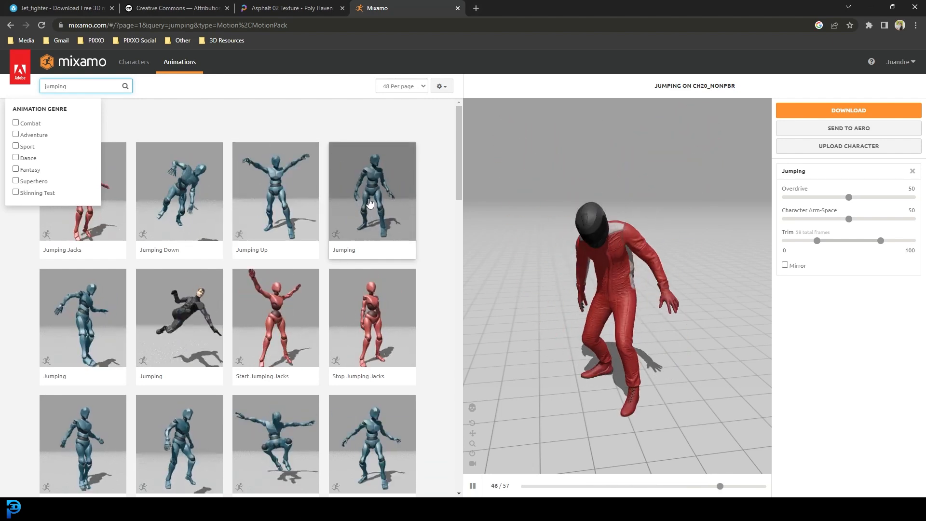
pyautogui.click(352, 217)
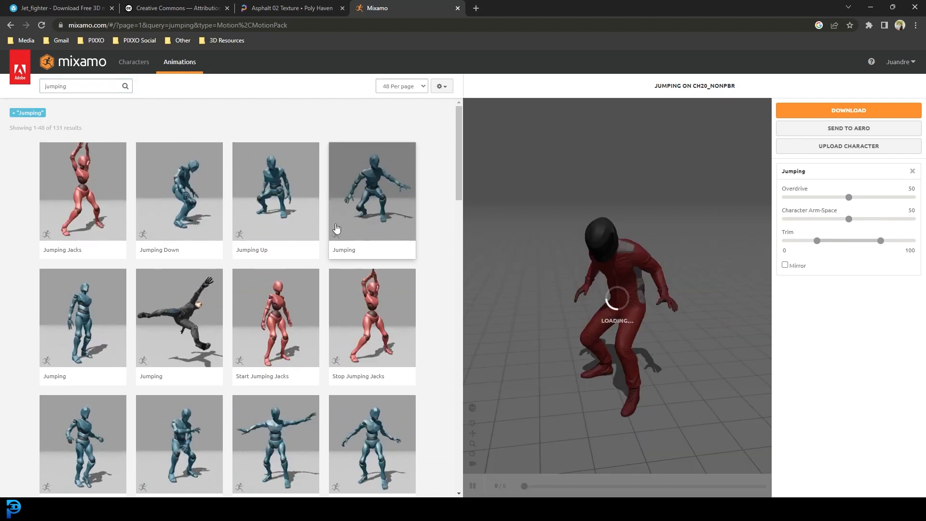
# Step: Search Mixamo characters for "racer" to use the Racer character
pyautogui.click(145, 65)
pyautogui.moveTo(91, 87); pyautogui.dragTo(44, 86)
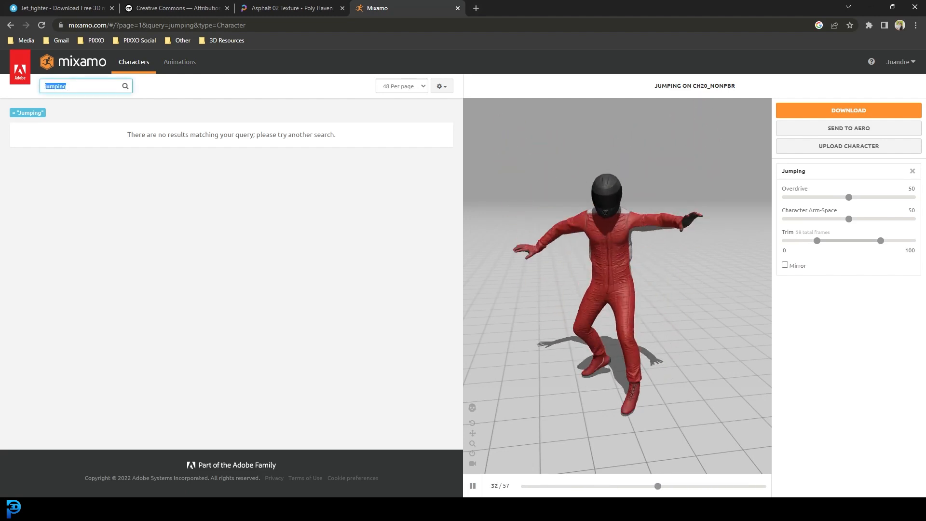
pyautogui.press('BackSpace')
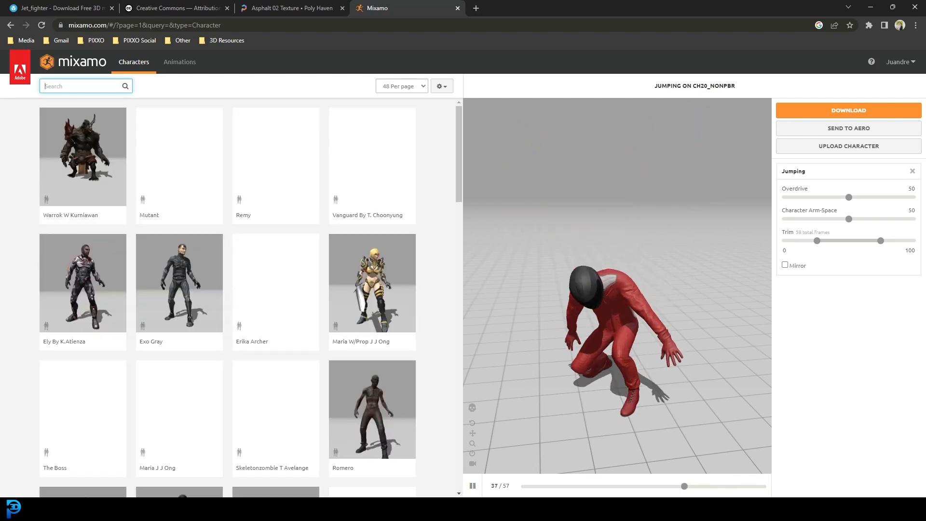
pyautogui.write('racer')
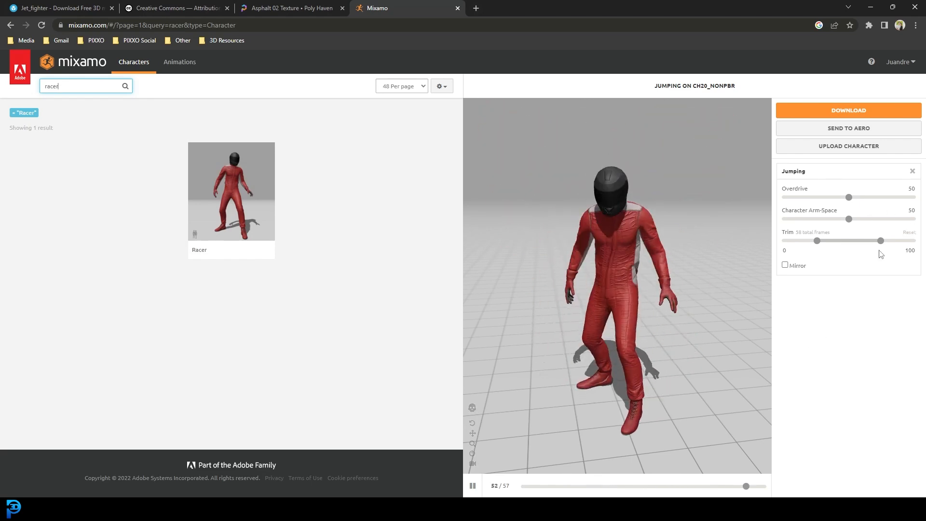
# Step: Download the animated character as FBX Binary with skin at 24 frames per second
pyautogui.click(832, 114)
pyautogui.click(350, 186)
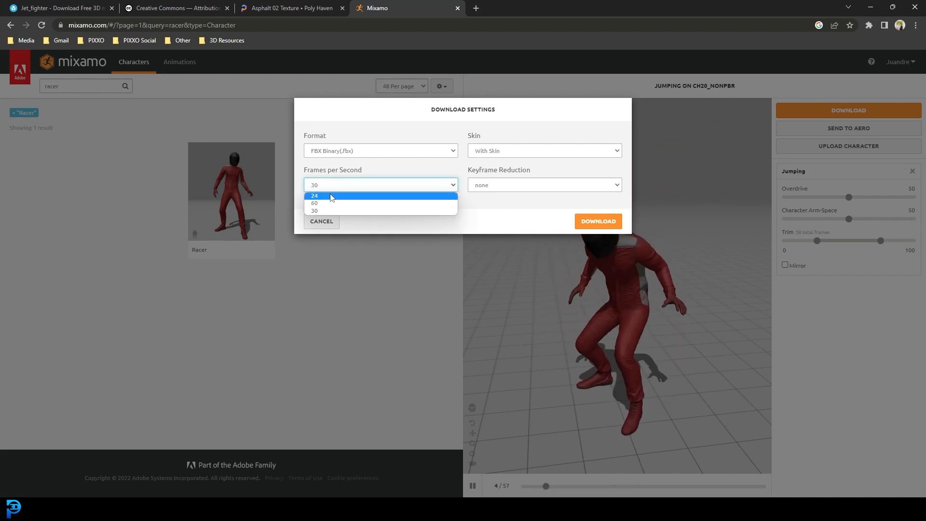
pyautogui.click(331, 196)
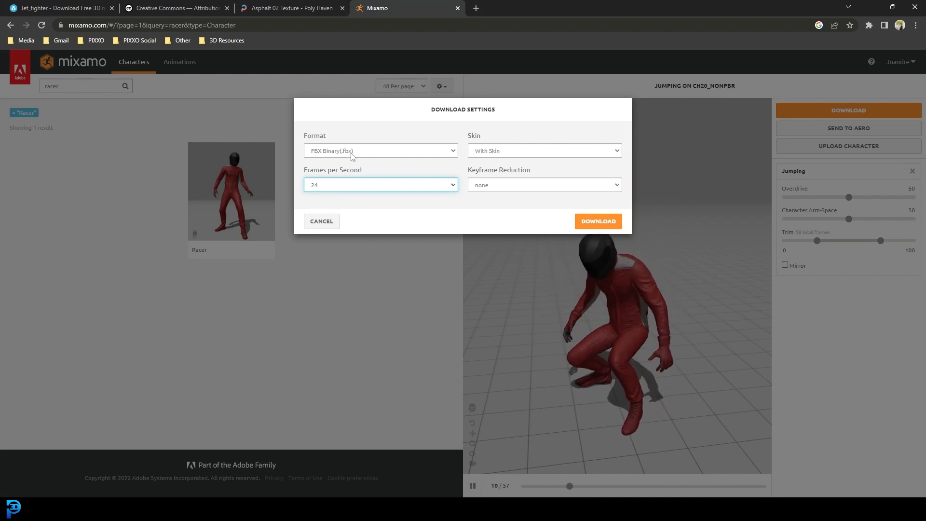
pyautogui.click(597, 221)
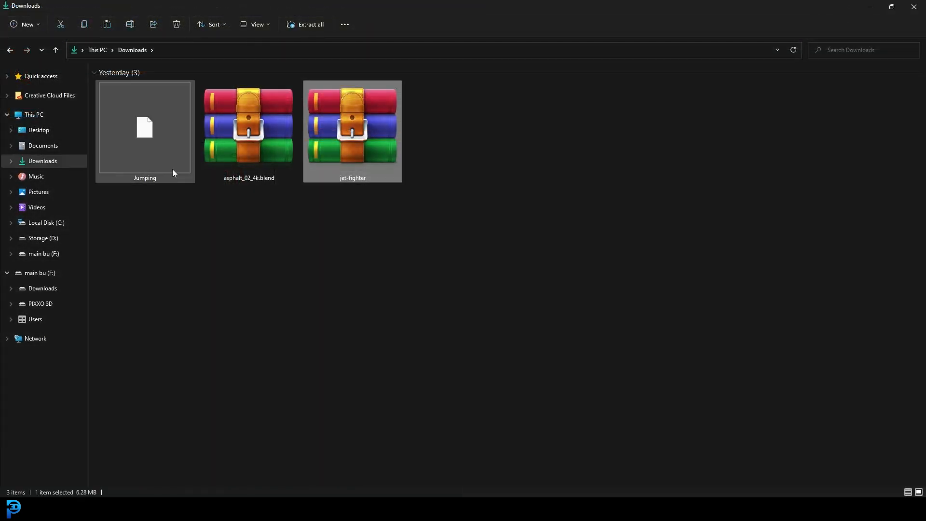
# Step: Extract all files from the jet-fighter archive in Downloads
pyautogui.moveTo(192, 165); pyautogui.dragTo(153, 159)
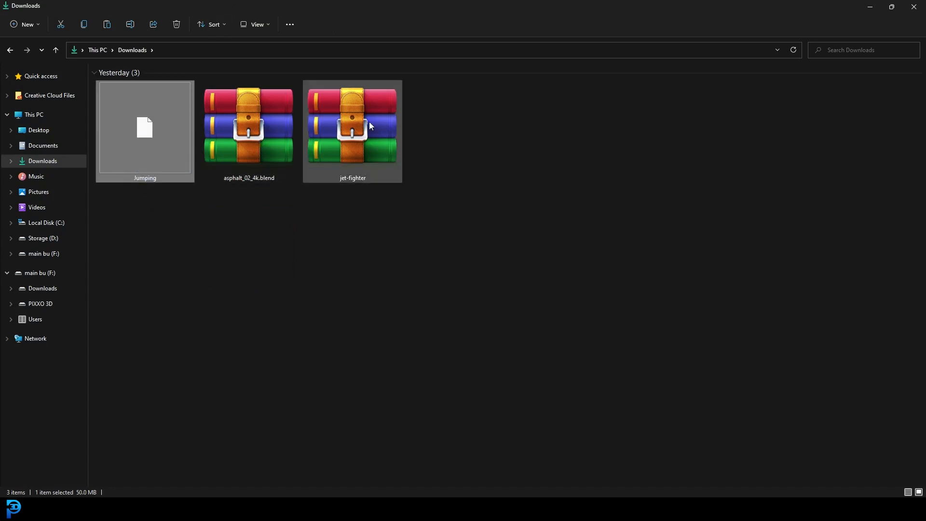
pyautogui.rightClick(324, 125)
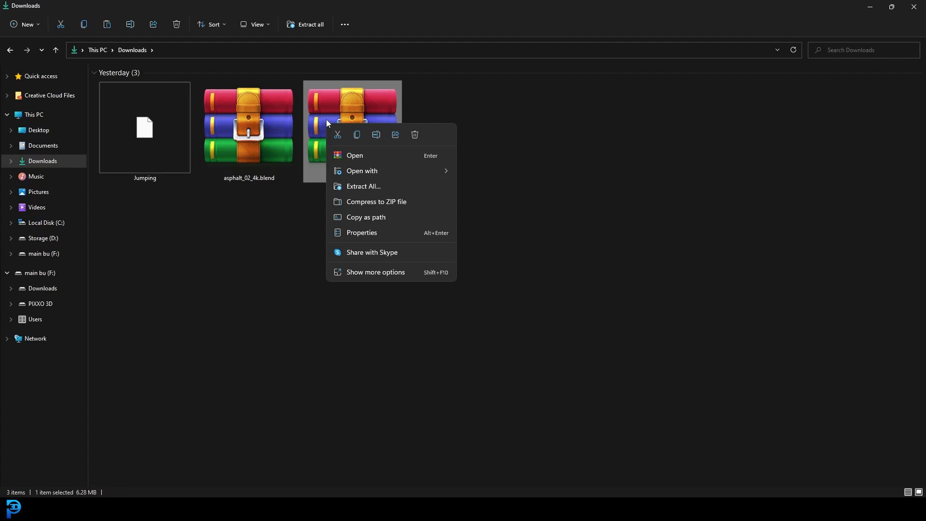
pyautogui.click(375, 186)
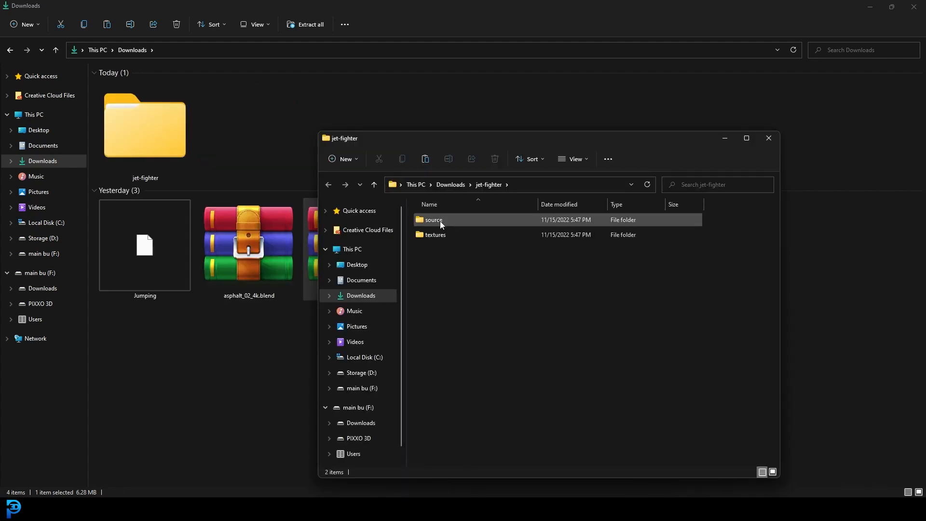
# Step: Extract the JEt archive inside the jet-fighter source folder
pyautogui.doubleClick(453, 220)
pyautogui.click(429, 222)
pyautogui.rightClick(429, 222)
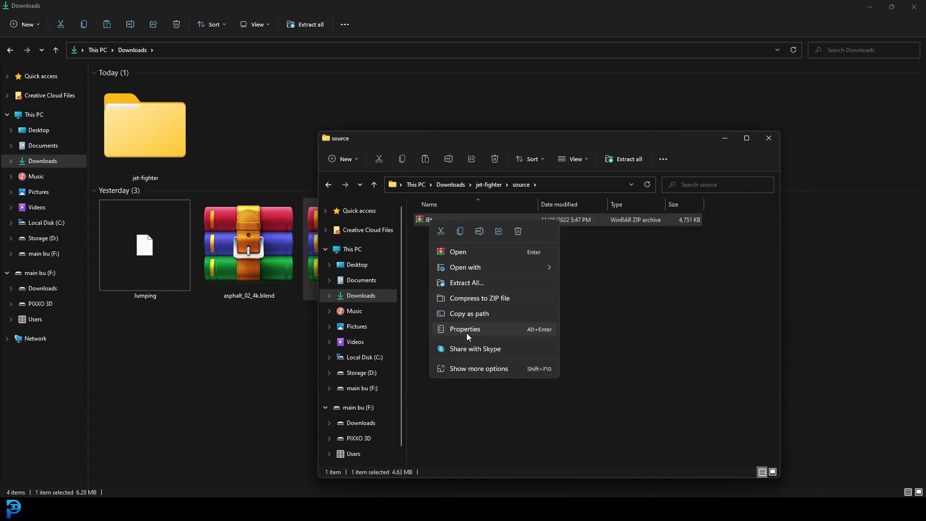
pyautogui.click(467, 283)
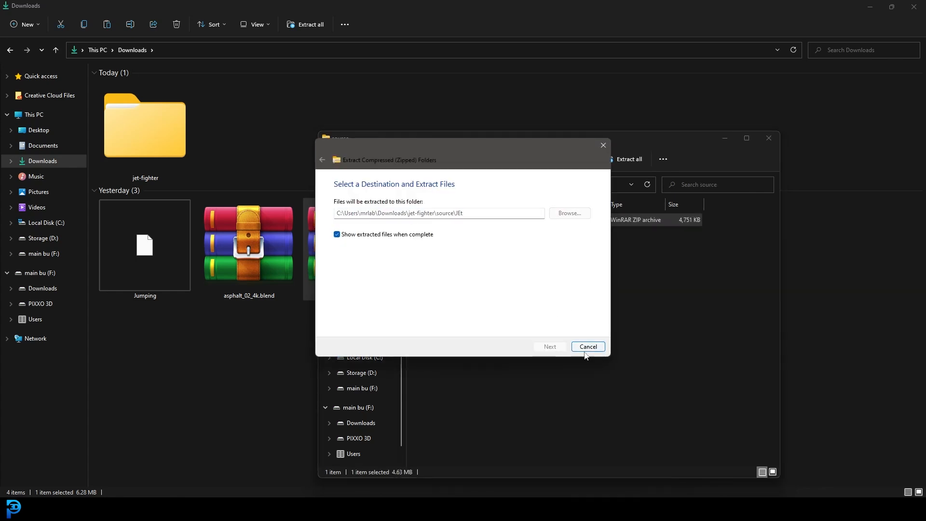
# Step: Move the extracted JEt folder onto the desktop and close its window
pyautogui.click(870, 7)
pyautogui.click(387, 196)
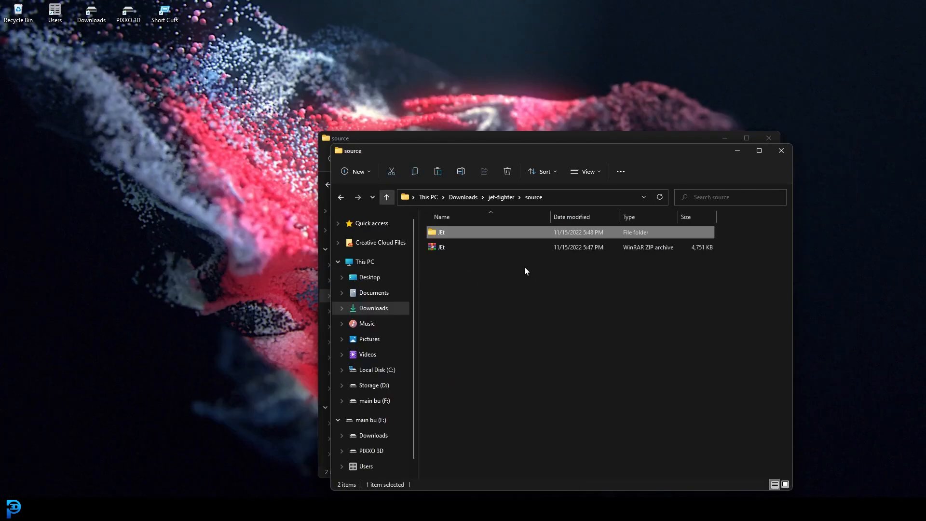
pyautogui.moveTo(456, 230); pyautogui.dragTo(203, 110)
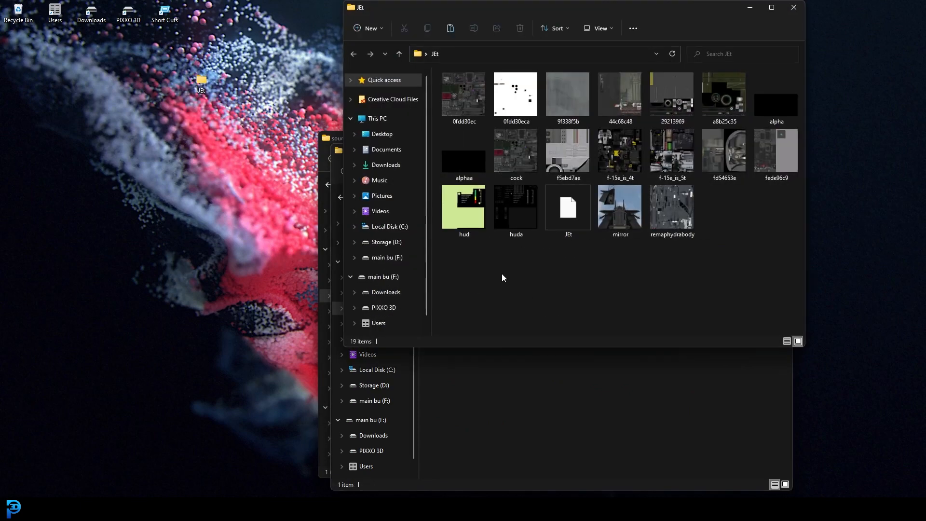
pyautogui.click(574, 214)
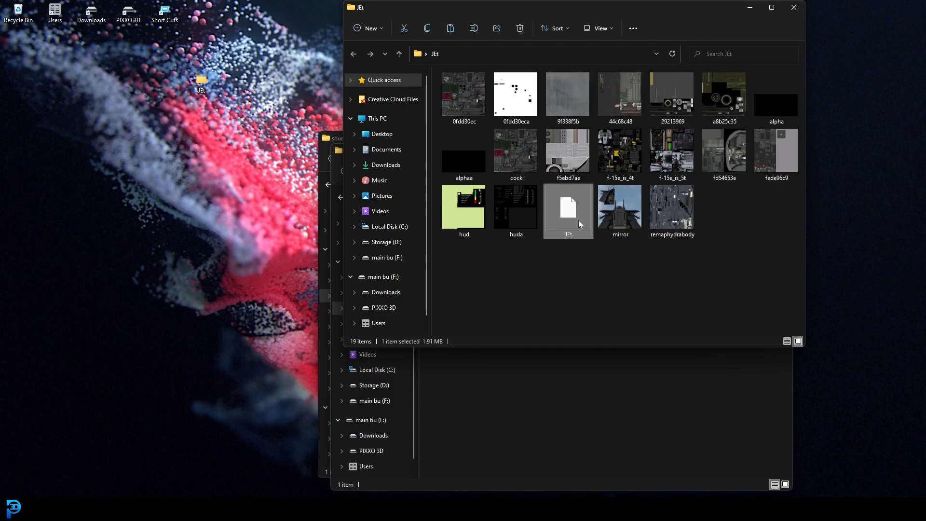
pyautogui.click(793, 10)
# Step: Start a new General Blender file and select all default objects in the scene
pyautogui.click(729, 145)
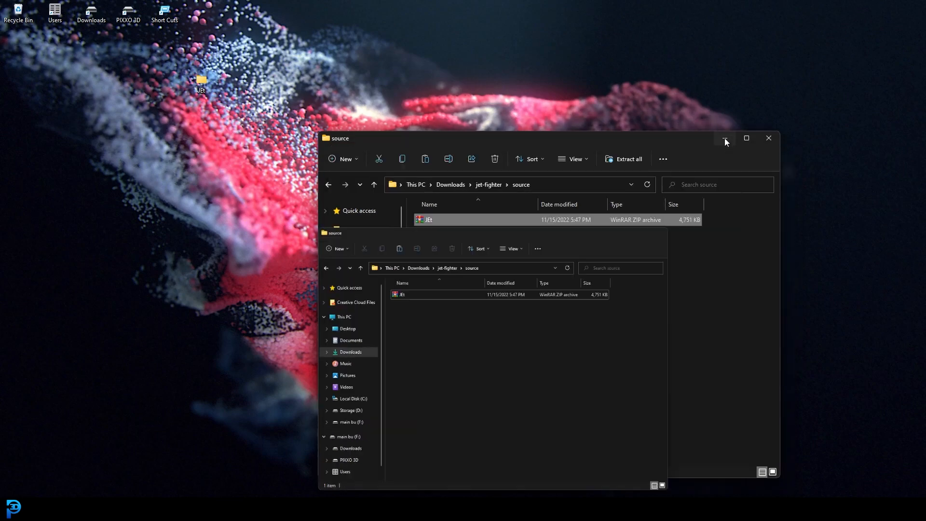
pyautogui.click(726, 141)
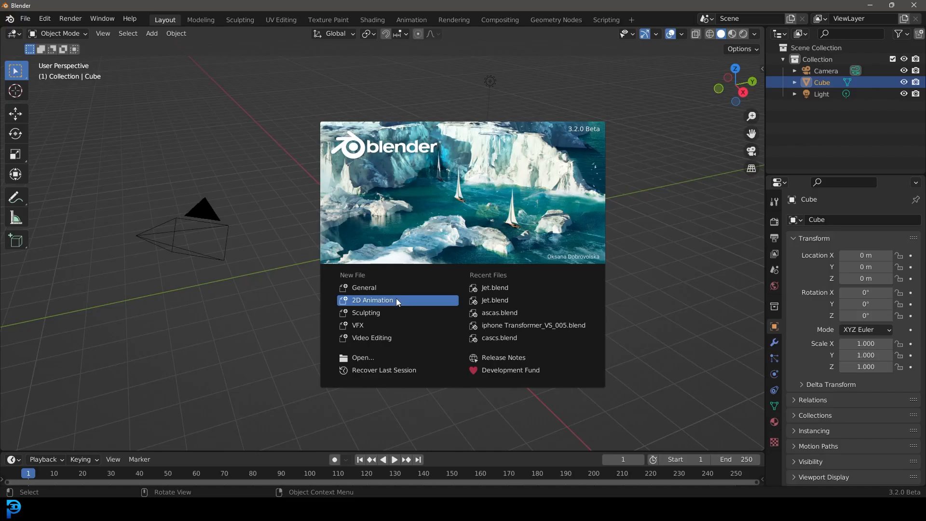
pyautogui.click(290, 168)
pyautogui.moveTo(367, 162); pyautogui.dragTo(199, 294, button='middle')
pyautogui.press('a')
pyautogui.scroll(2, 372, 126)
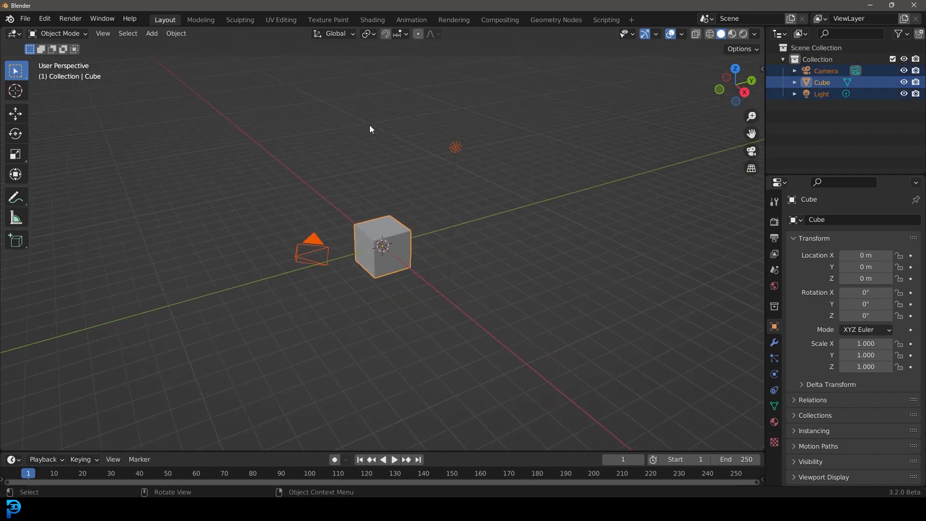
# Step: Delete the default camera, cube and light from the scene
pyautogui.press('x')
pyautogui.click(316, 126)
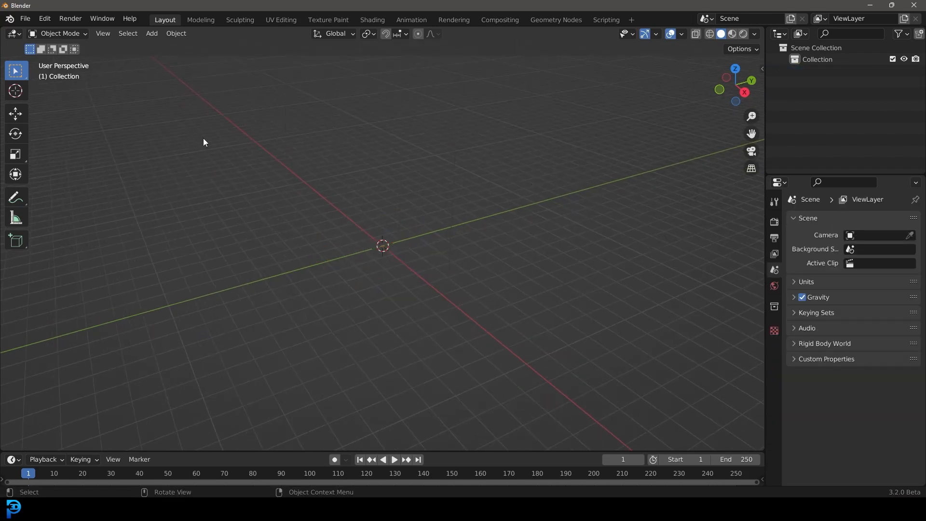
# Step: Import JEt.fbx as an FBX file from the JEt folder on the desktop
pyautogui.click(26, 19)
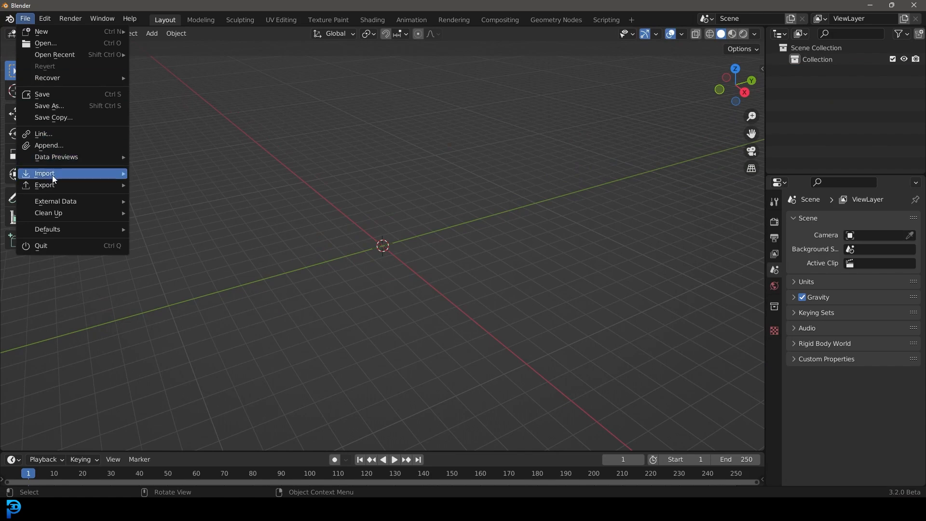
pyautogui.moveTo(53, 175)
pyautogui.click(203, 279)
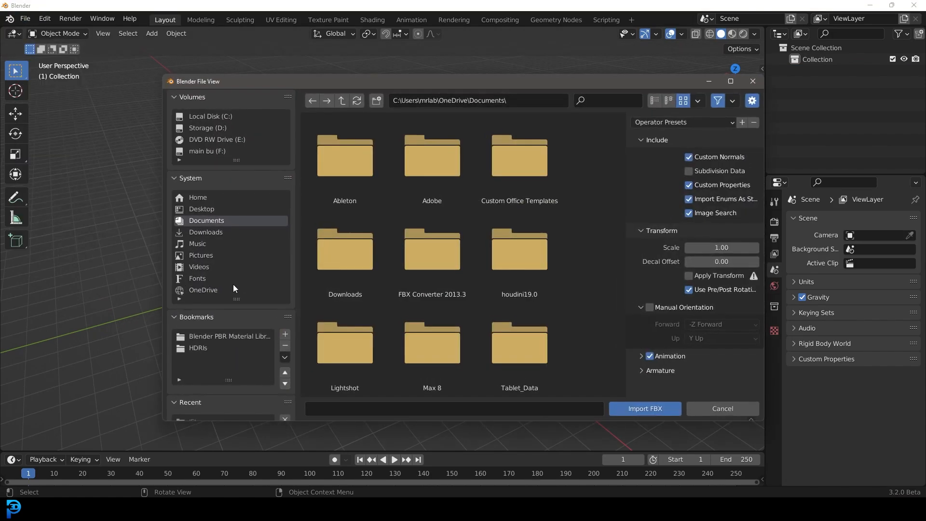
pyautogui.click(203, 210)
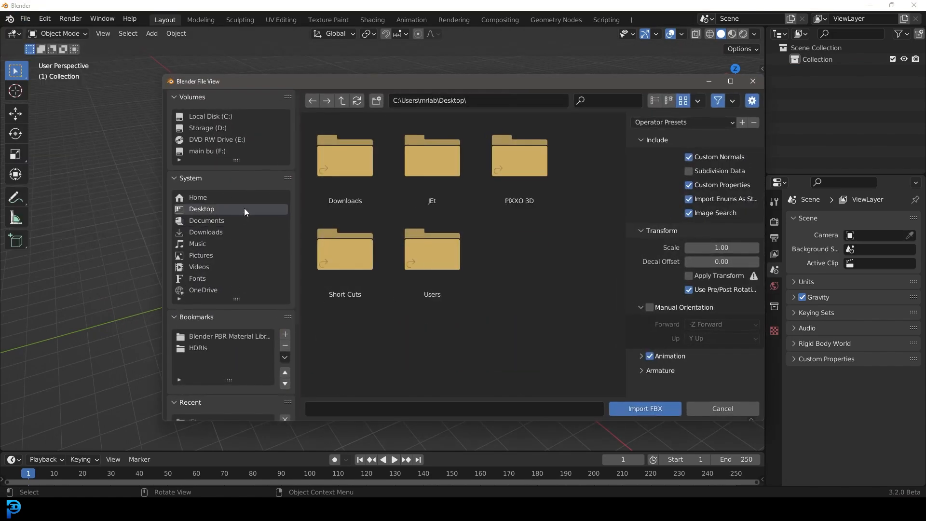
pyautogui.doubleClick(424, 166)
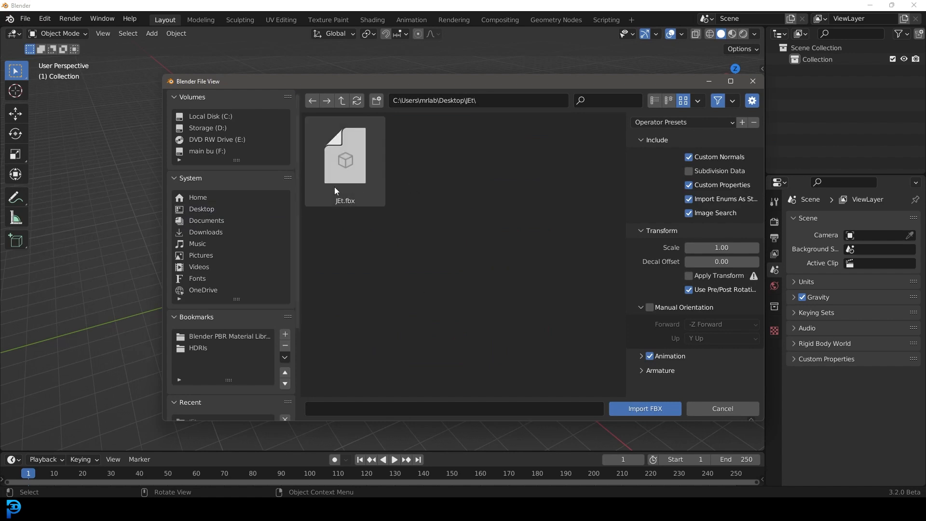
pyautogui.doubleClick(342, 174)
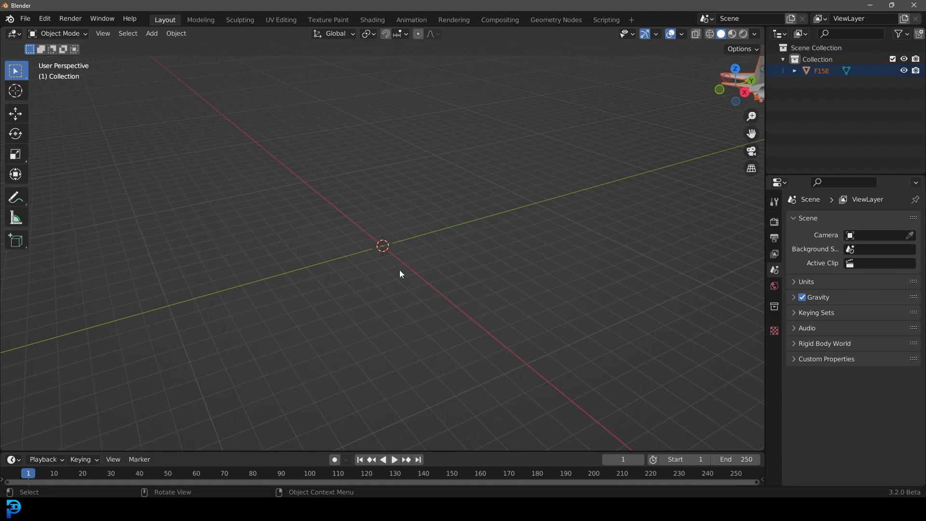
# Step: Clear the imported jet's rotation and scale
pyautogui.scroll(-4, 413, 261)
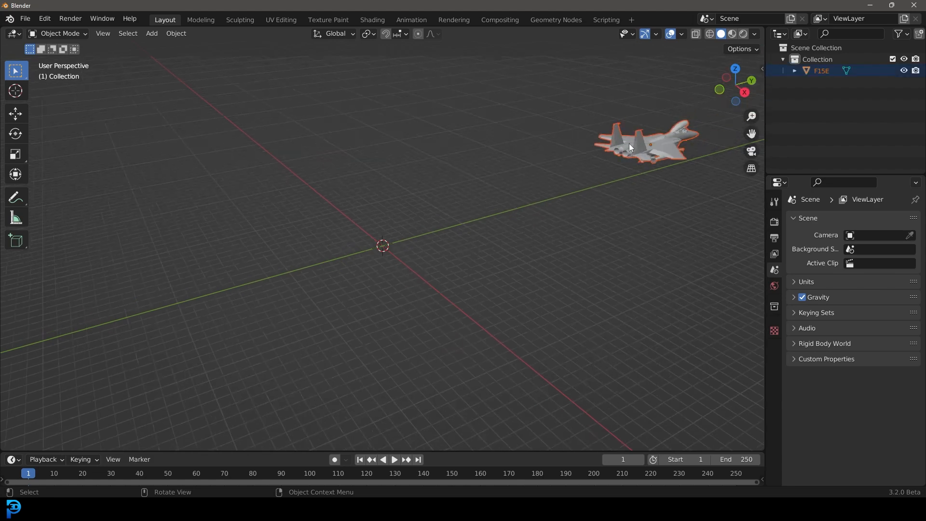
pyautogui.keyDown('shift'); pyautogui.moveTo(629, 140); pyautogui.dragTo(521, 199, button='middle'); pyautogui.keyUp('shift')
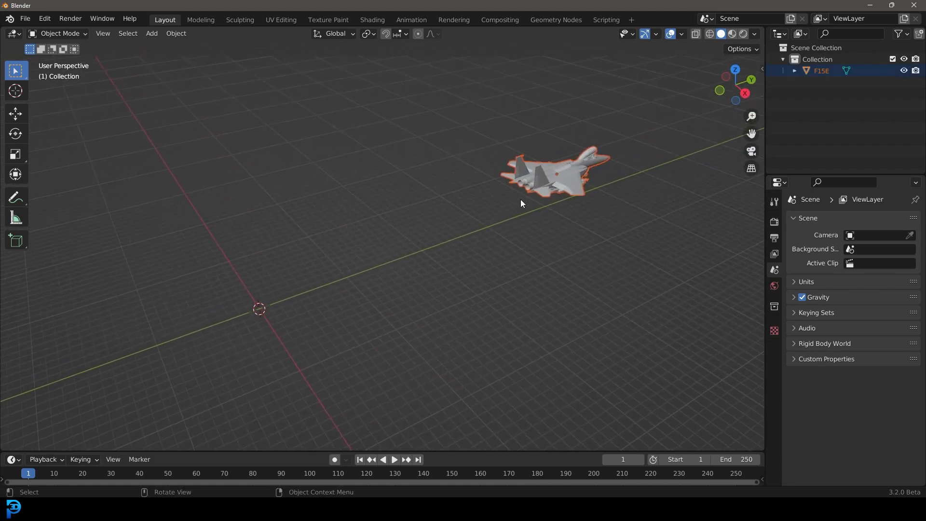
pyautogui.hotkey('alt', 'r')
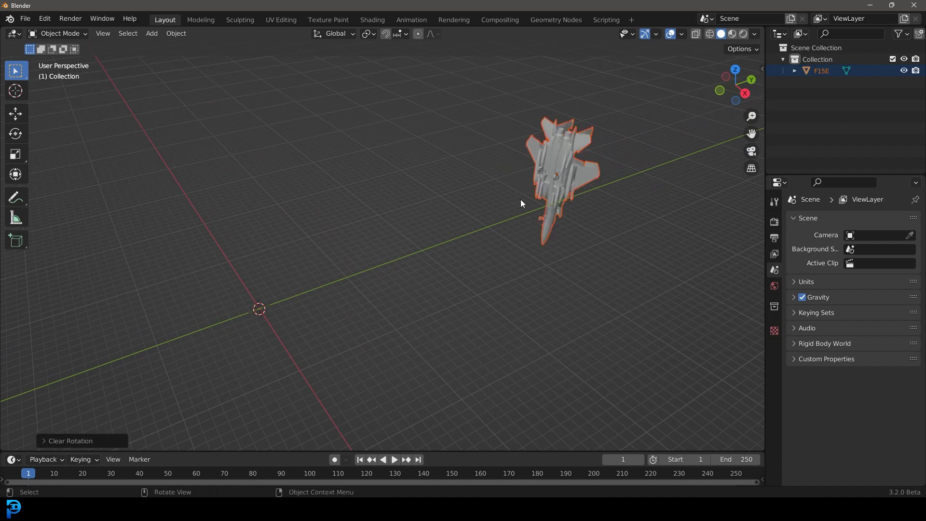
pyautogui.hotkey('alt', 's')
# Step: Move the jet back near the world origin
pyautogui.moveTo(521, 202); pyautogui.dragTo(526, 169, button='middle')
pyautogui.press('g')
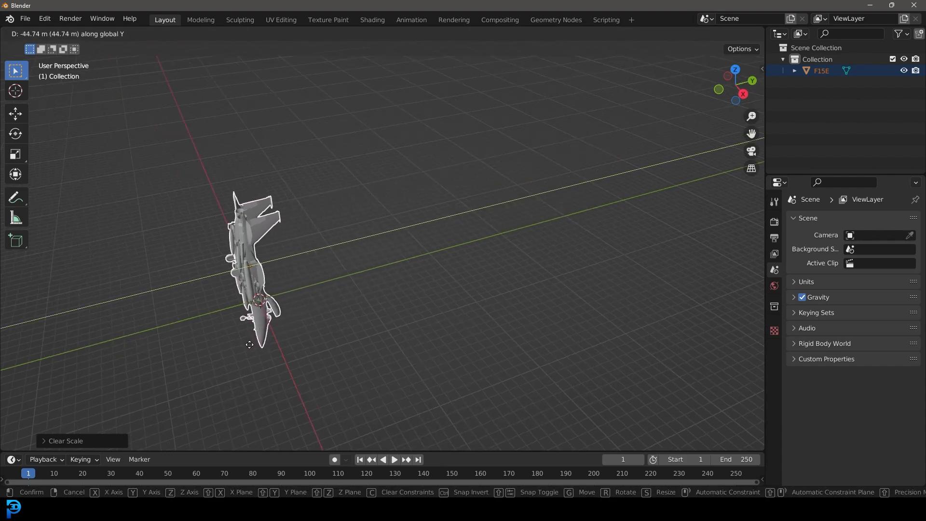
pyautogui.click(297, 301)
# Step: In front view, rotate the jet 90° about the X axis and 180° about the Z axis
pyautogui.press('KP_1')
pyautogui.scroll(5, 367, 245)
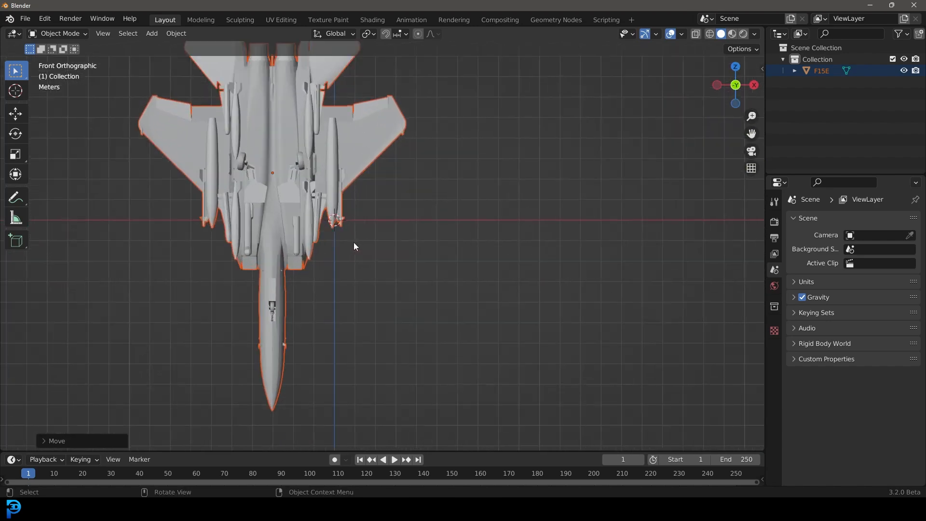
pyautogui.write('rx')
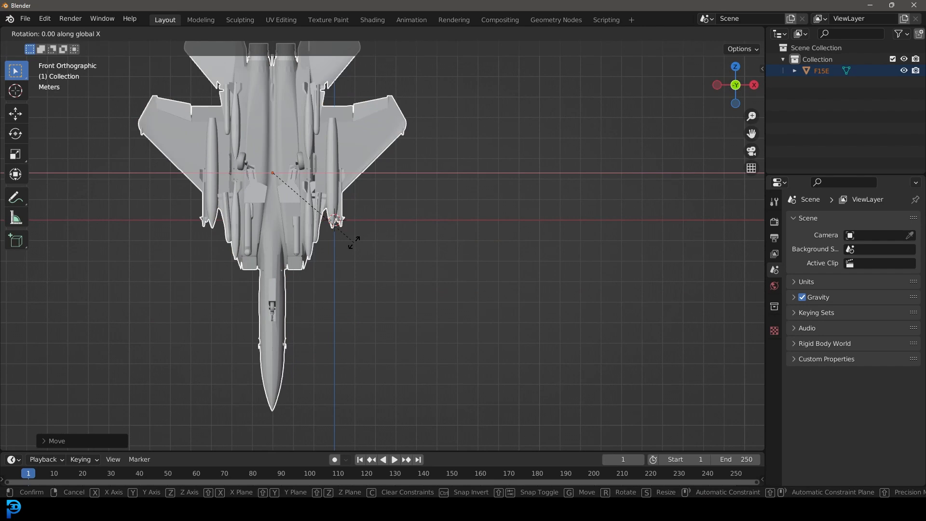
pyautogui.write('90')
pyautogui.press('Return')
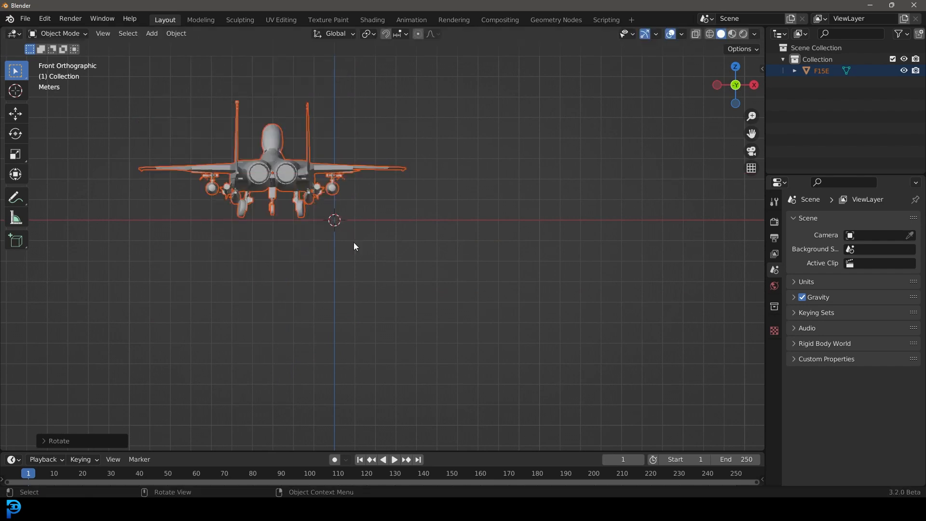
pyautogui.write('rz')
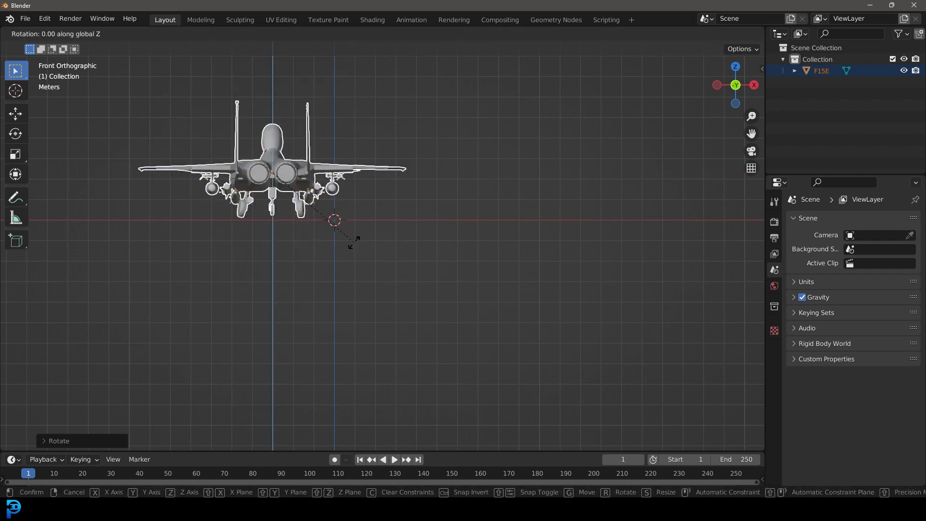
pyautogui.write('180')
pyautogui.press('Return')
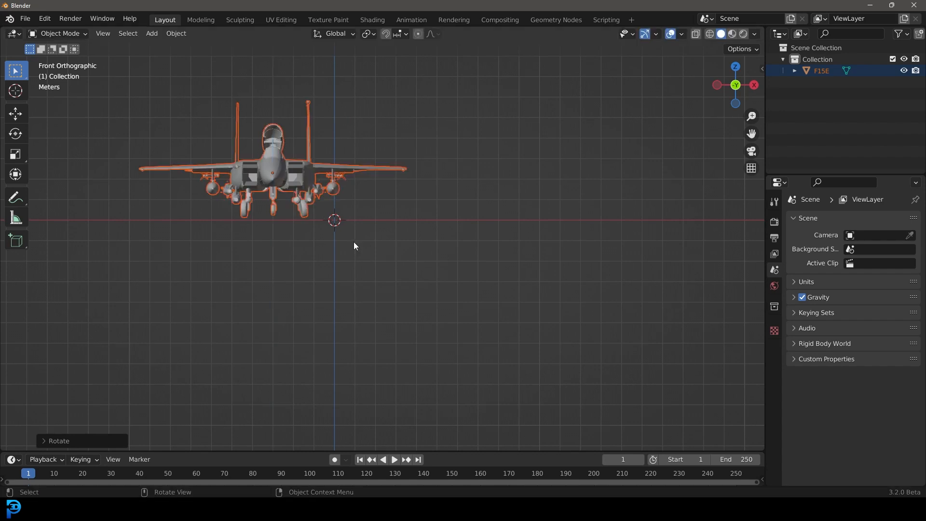
# Step: Raise the jet vertically so its landing gear sits on the ground line
pyautogui.scroll(2, 354, 247)
pyautogui.scroll(2, 269, 188)
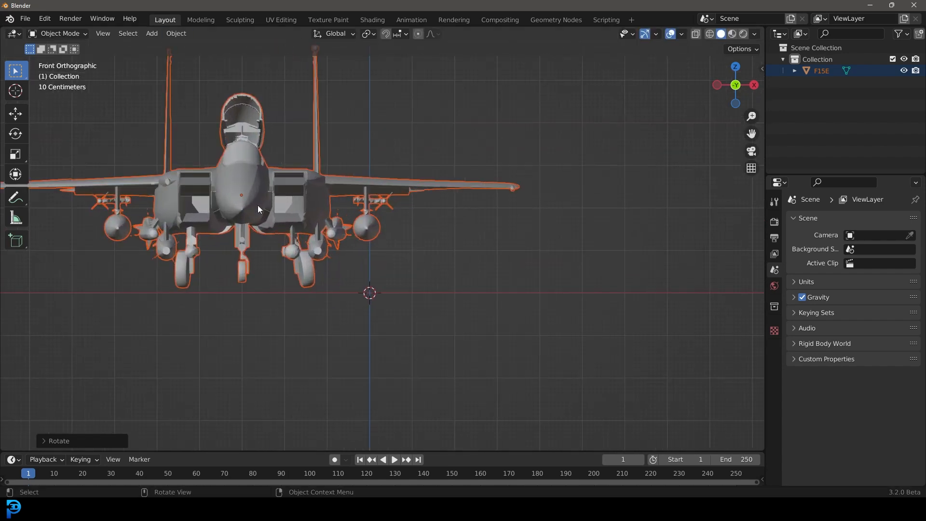
pyautogui.press('g')
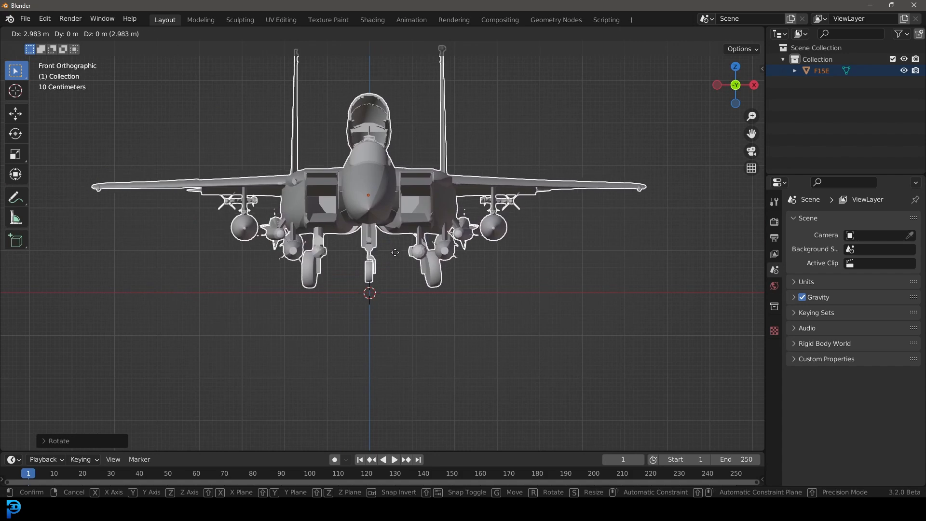
pyautogui.click(396, 300)
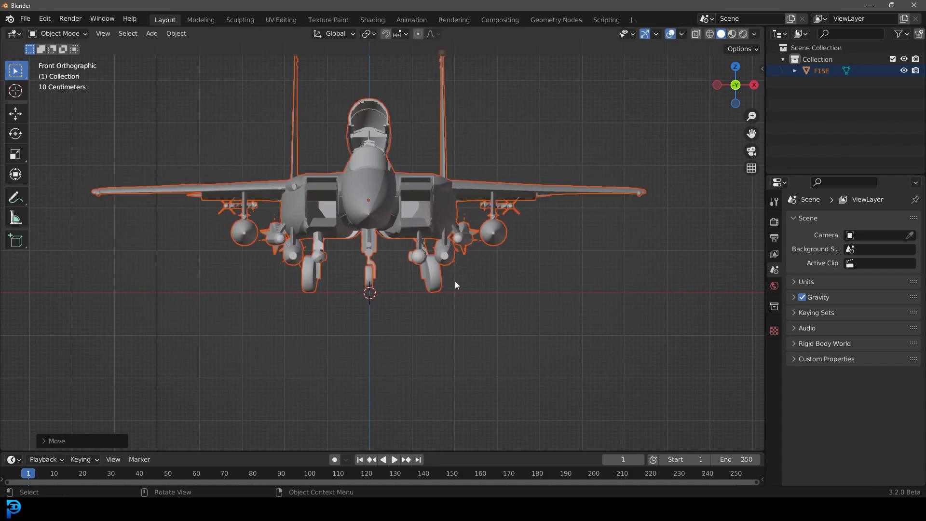
# Step: In side view, tilt the jet slightly so both front and rear wheels touch the ground
pyautogui.scroll(3, 473, 330)
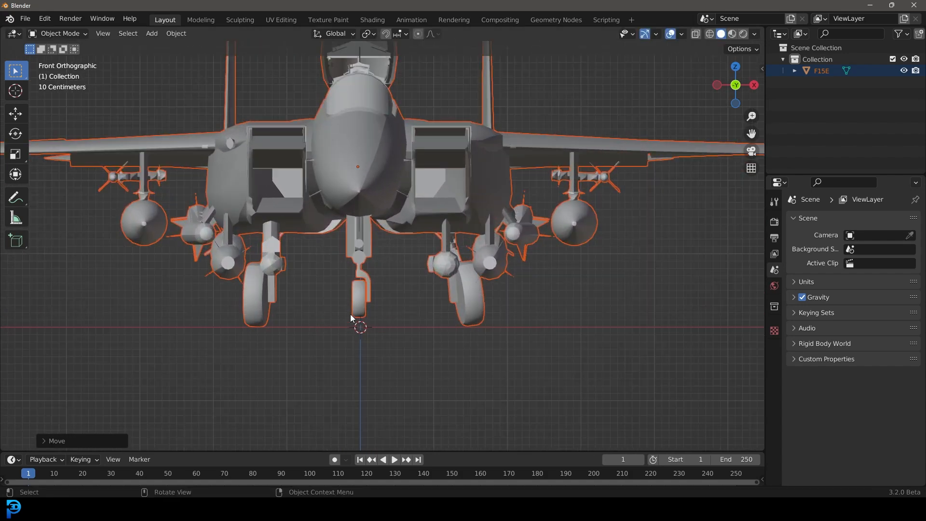
pyautogui.press('KP_3')
pyautogui.scroll(-5, 299, 276)
pyautogui.scroll(4, 399, 271)
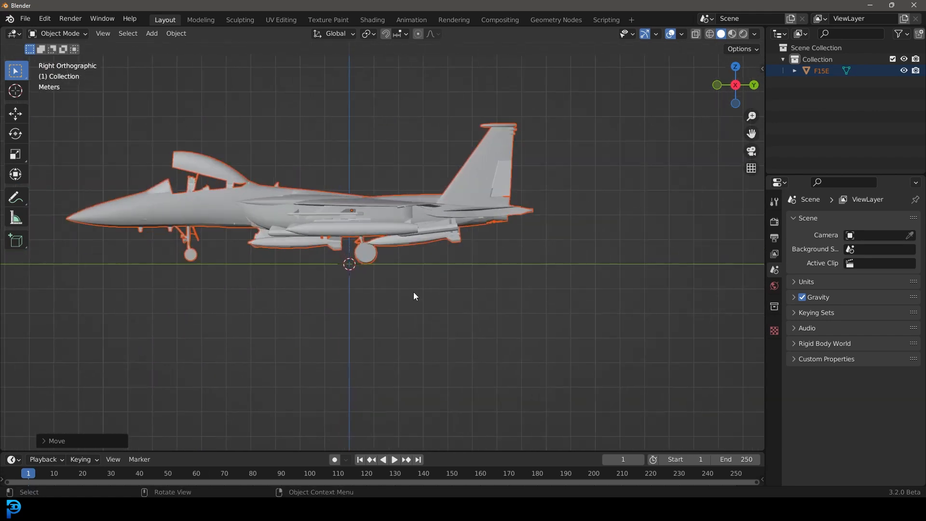
pyautogui.scroll(1, 446, 311)
pyautogui.press('r')
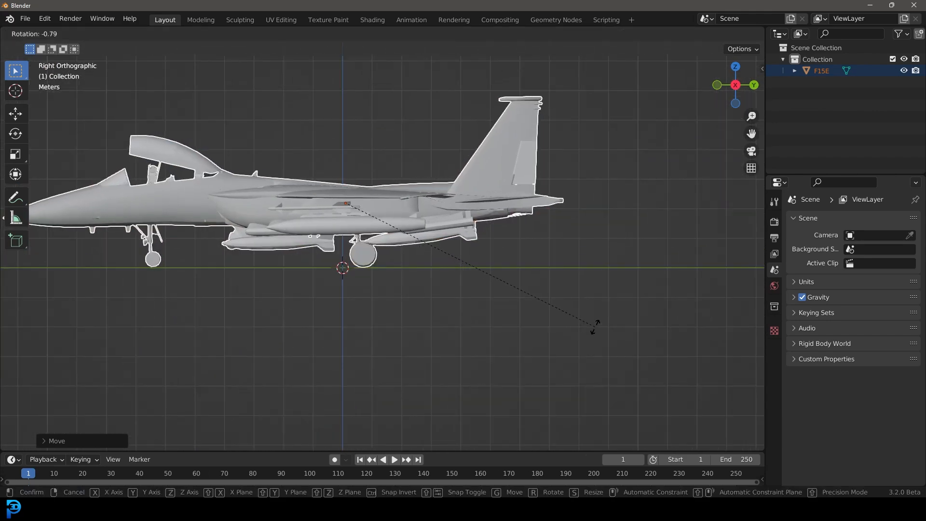
pyautogui.click(595, 307)
pyautogui.scroll(-2, 391, 270)
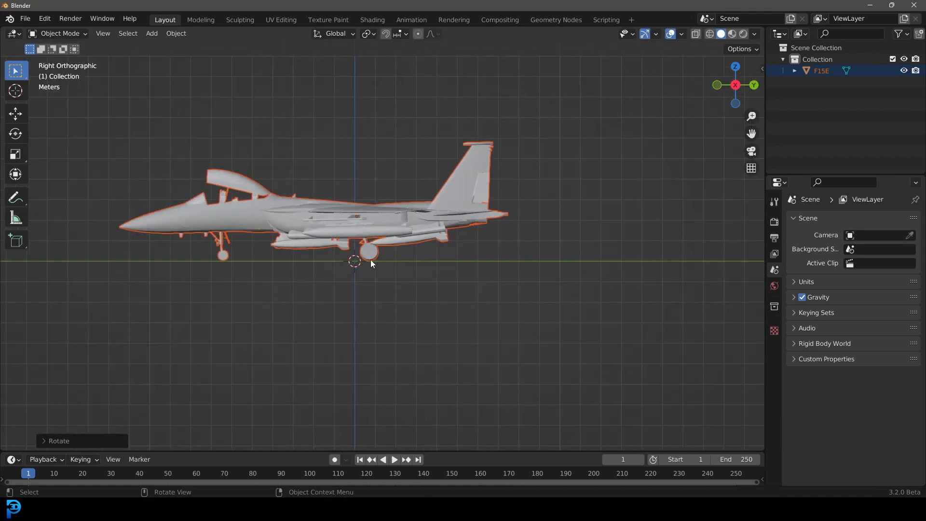
# Step: Move the jet along the Y axis to centre it over the origin
pyautogui.press('g')
pyautogui.press('y')
pyautogui.click(415, 264)
pyautogui.moveTo(414, 263); pyautogui.dragTo(304, 165, button='middle')
pyautogui.click(399, 195)
pyautogui.scroll(-2, 328, 225)
pyautogui.moveTo(299, 230)
pyautogui.mouseDown(button='middle')
pyautogui.moveTo(357, 210)
pyautogui.moveTo(297, 220)
pyautogui.mouseUp(button='middle')
pyautogui.scroll(3, 297, 221)
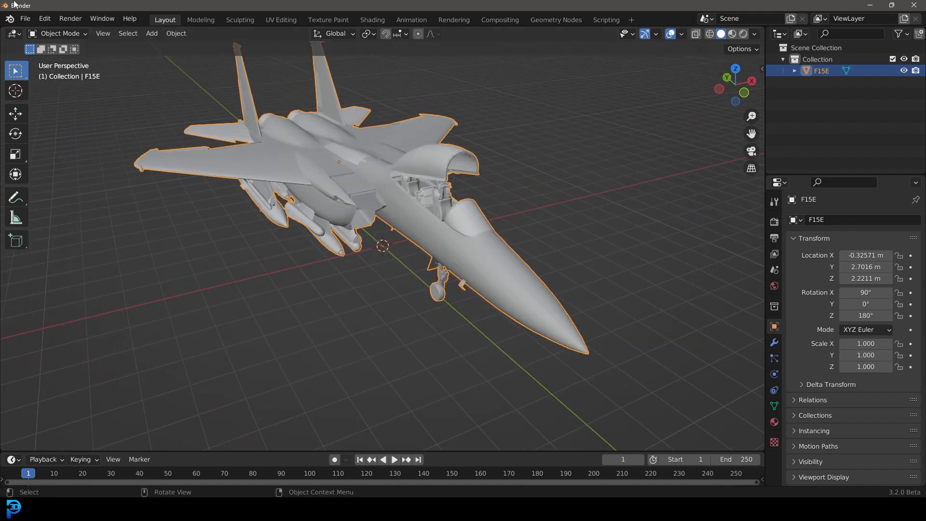
# Step: Save the file as untitled.blend on the desktop
pyautogui.click(25, 18)
pyautogui.click(48, 105)
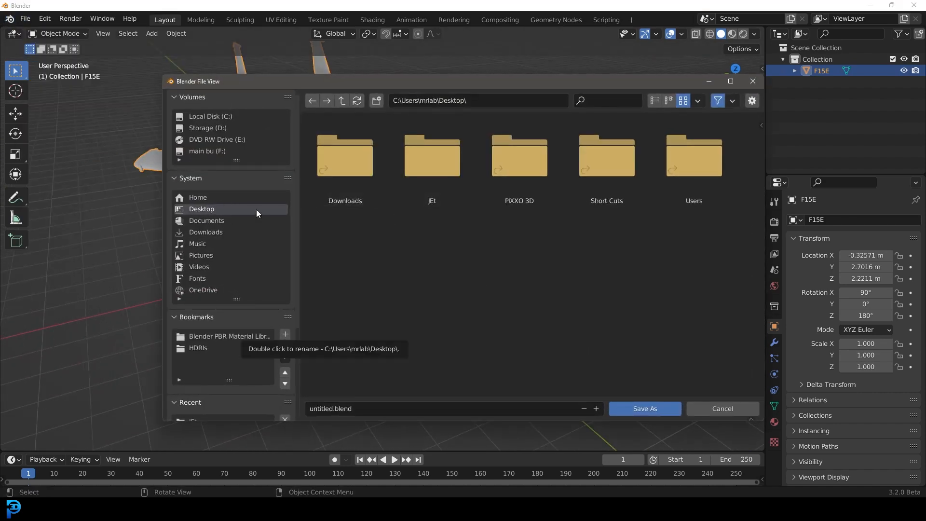
pyautogui.click(643, 408)
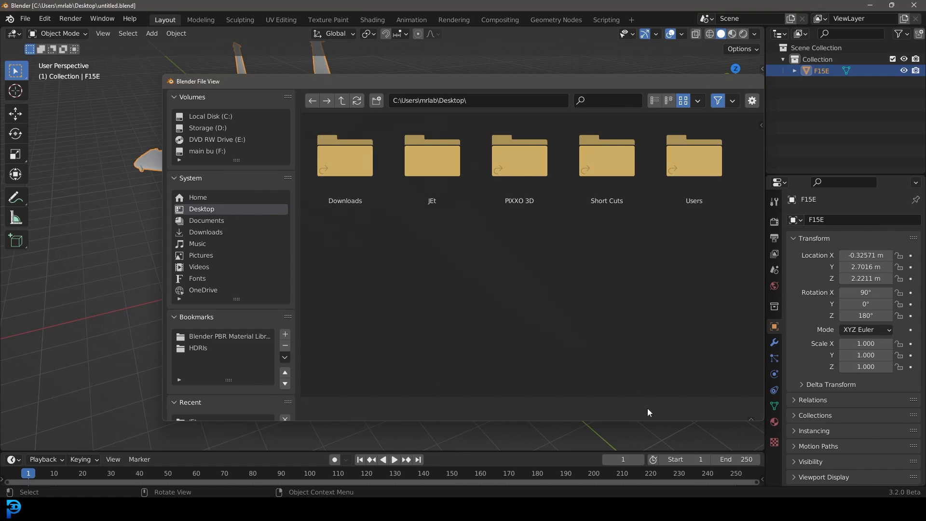
# Step: Switch the viewport to Material Preview shading
pyautogui.moveTo(447, 151); pyautogui.dragTo(428, 174, button='middle')
pyautogui.press('z')
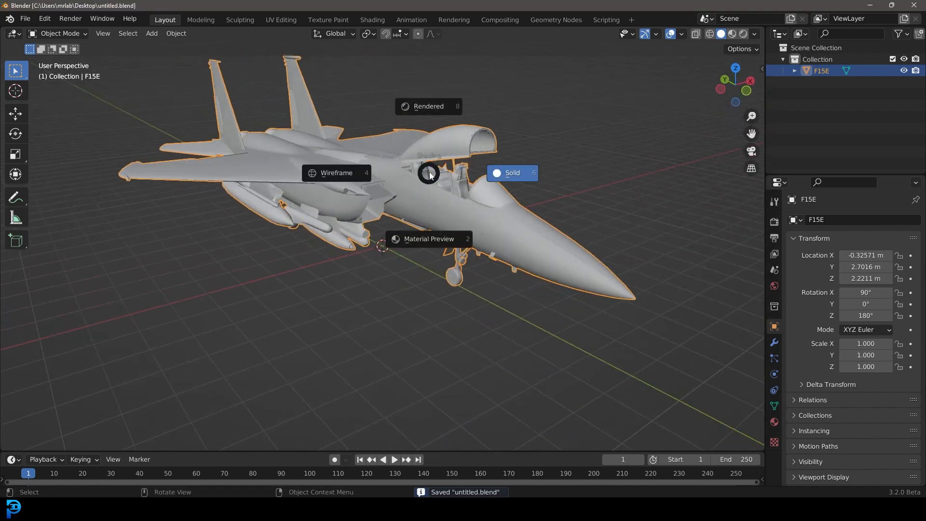
pyautogui.click(446, 236)
pyautogui.moveTo(452, 234); pyautogui.dragTo(405, 190, button='middle')
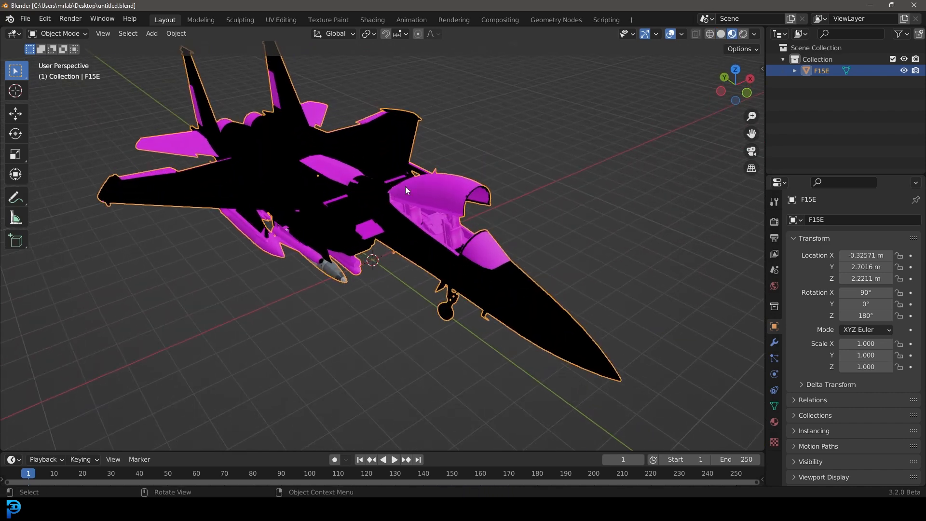
# Step: Remove unused material slots from the jet
pyautogui.click(775, 422)
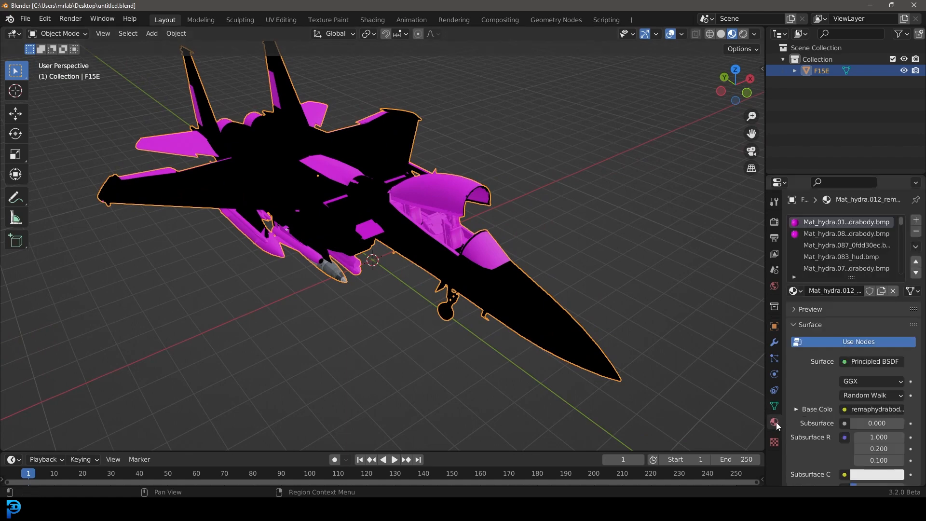
pyautogui.click(915, 248)
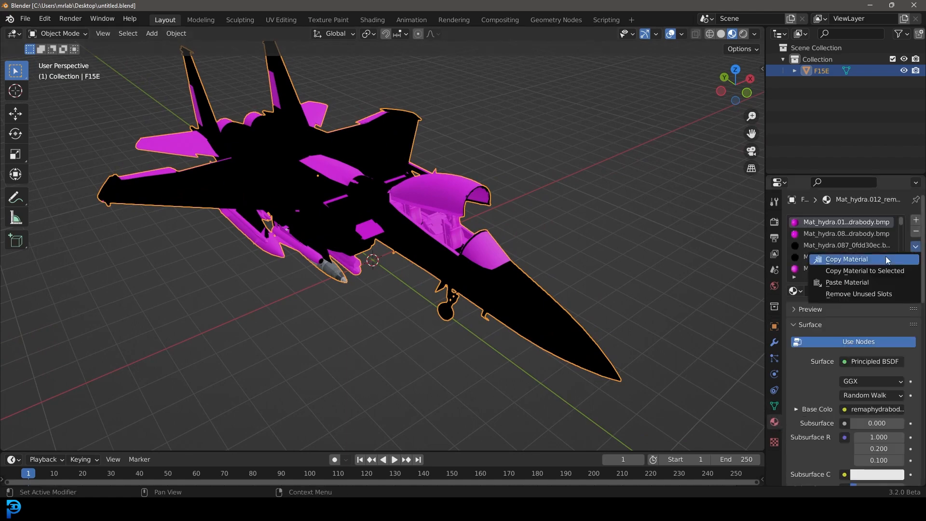
pyautogui.click(870, 296)
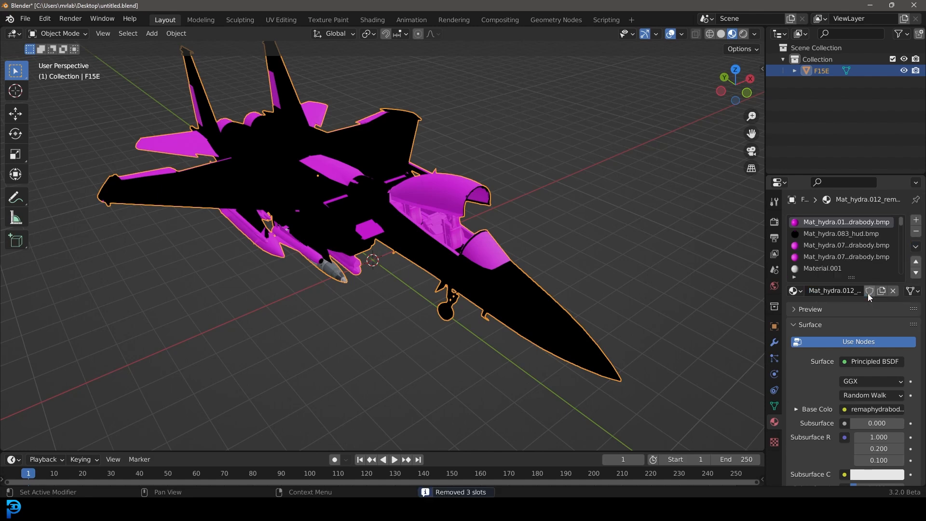
# Step: Expand the material slot list and select the Mat_hydra.083_hud.bmp slot
pyautogui.moveTo(859, 278); pyautogui.dragTo(859, 484)
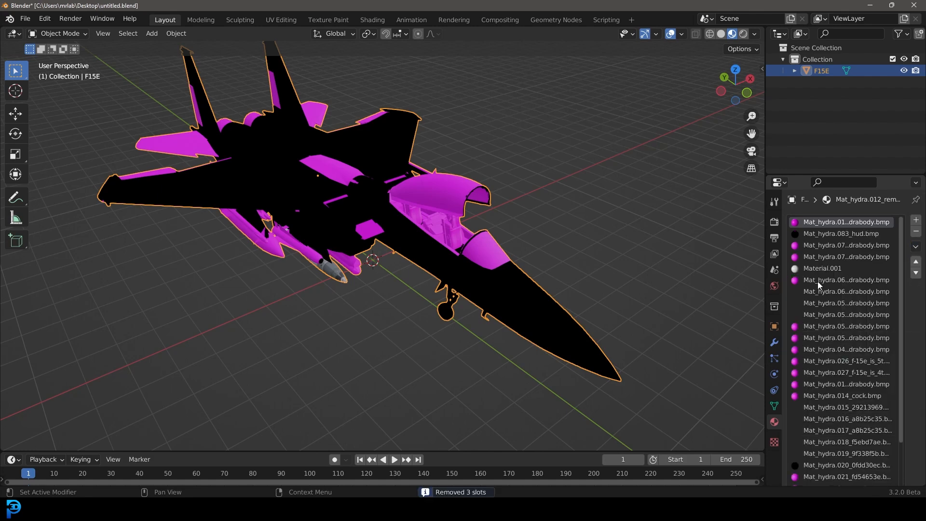
pyautogui.scroll(-2, 825, 297)
pyautogui.moveTo(319, 193); pyautogui.dragTo(324, 173, button='middle')
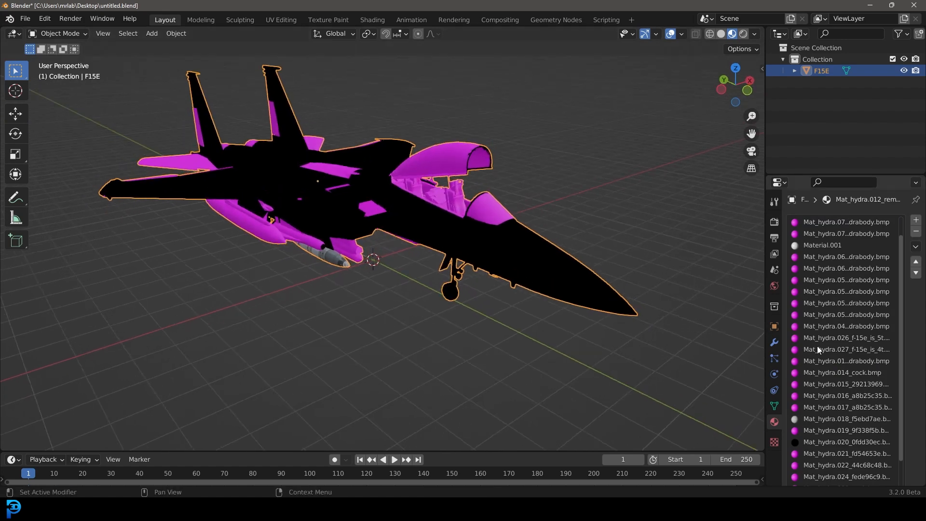
pyautogui.scroll(2, 822, 340)
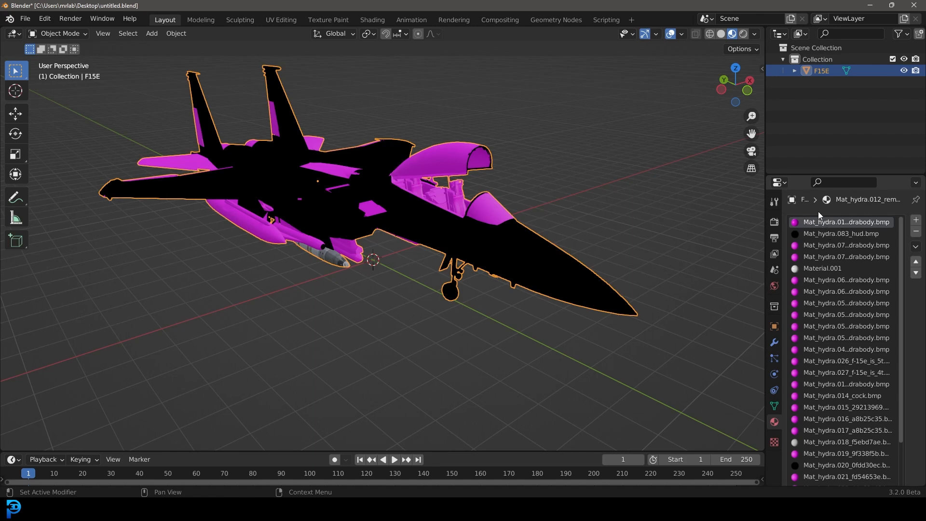
pyautogui.click(810, 235)
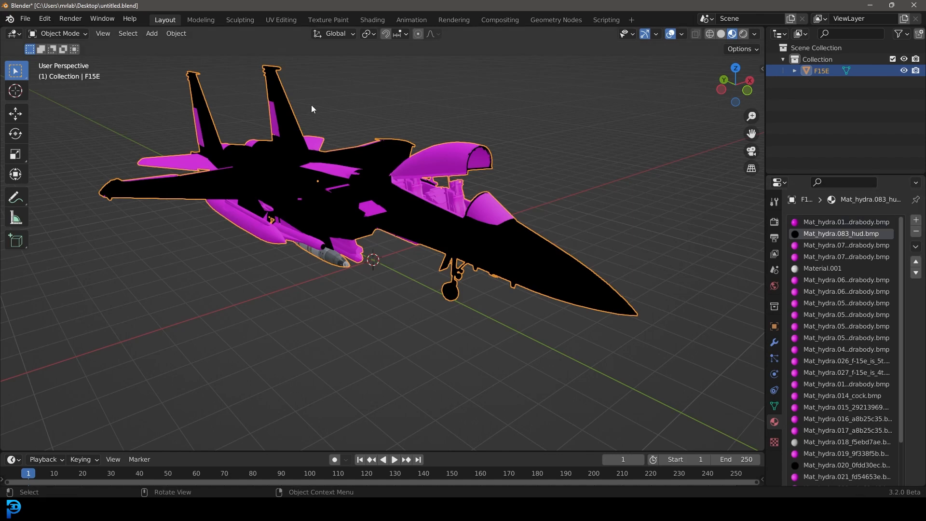
# Step: Switch to the Shading workspace and show the jet's material properties
pyautogui.click(371, 19)
pyautogui.moveTo(524, 370); pyautogui.dragTo(569, 457, button='middle')
pyautogui.click(774, 355)
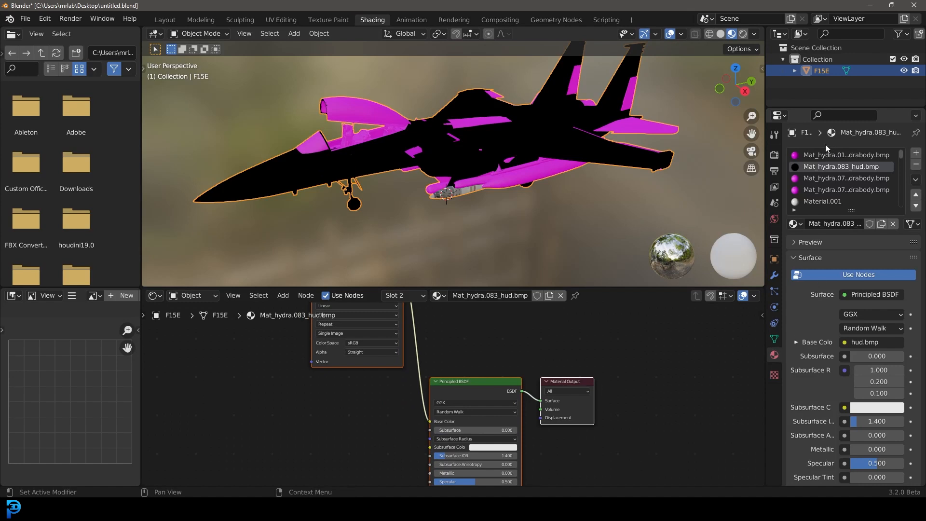
# Step: Delete the existing shader nodes of the hud material, leaving only the Material Output node
pyautogui.moveTo(365, 352); pyautogui.dragTo(390, 426, button='middle')
pyautogui.scroll(4, 414, 381)
pyautogui.scroll(-4, 454, 391)
pyautogui.moveTo(539, 413)
pyautogui.mouseDown(button='middle')
pyautogui.moveTo(516, 410)
pyautogui.moveTo(507, 346)
pyautogui.mouseUp(button='middle')
pyautogui.scroll(-7, 443, 392)
pyautogui.moveTo(360, 454); pyautogui.dragTo(467, 305)
pyautogui.press('x')
pyautogui.scroll(3, 461, 355)
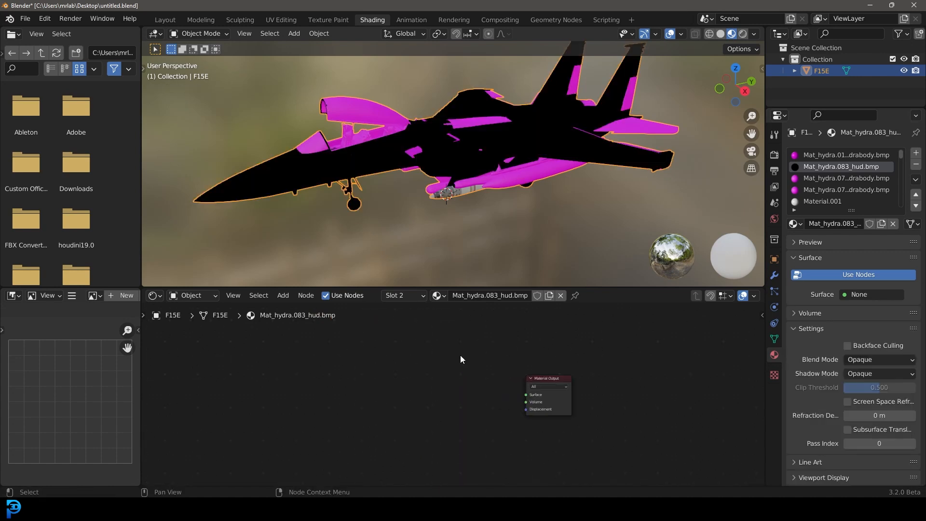
# Step: Add a Principled BSDF node and connect its BSDF output to the Material Output surface
pyautogui.hotkey('shift', 'a')
pyautogui.click(446, 353)
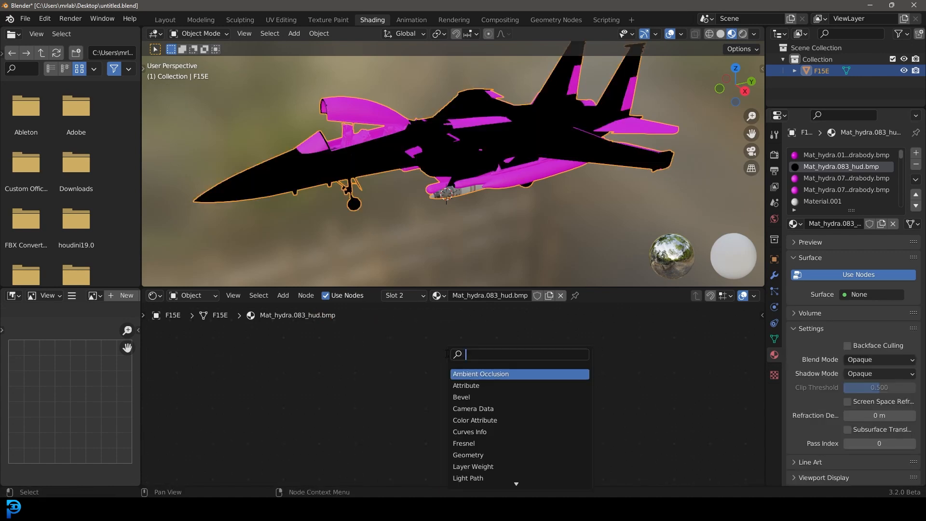
pyautogui.write('pr')
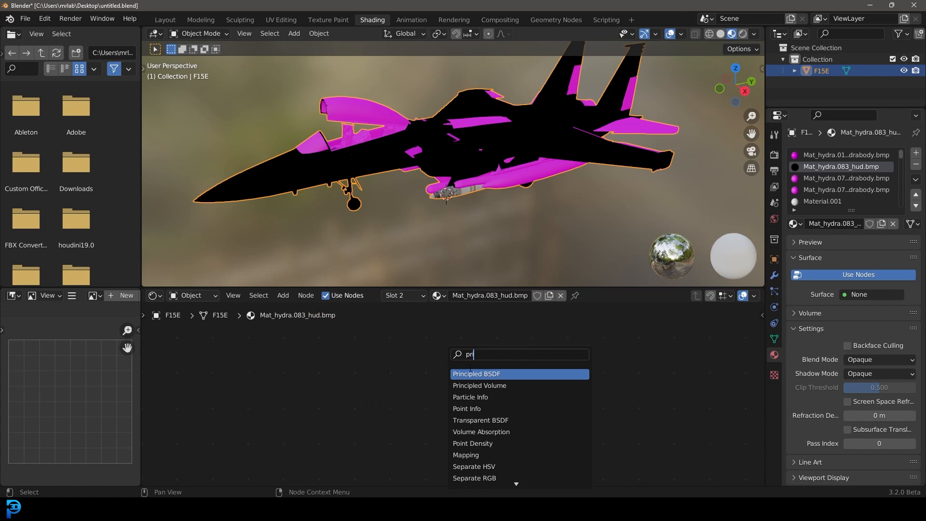
pyautogui.press('Return')
pyautogui.moveTo(462, 364); pyautogui.dragTo(532, 395)
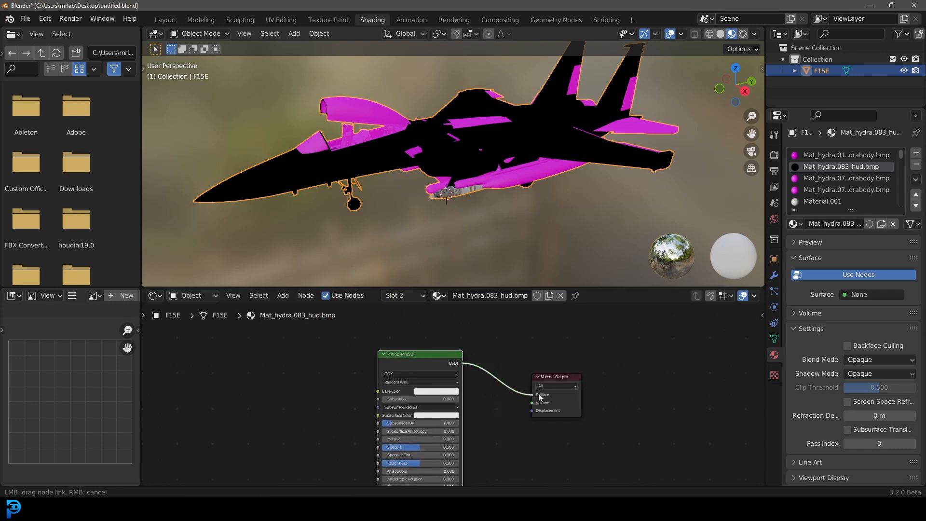
# Step: Add an Image Texture node and connect its color to the Principled BSDF base color
pyautogui.moveTo(341, 350); pyautogui.dragTo(387, 362, button='middle')
pyautogui.scroll(2, 386, 362)
pyautogui.hotkey('shift', 'a')
pyautogui.click(396, 363)
pyautogui.write('text')
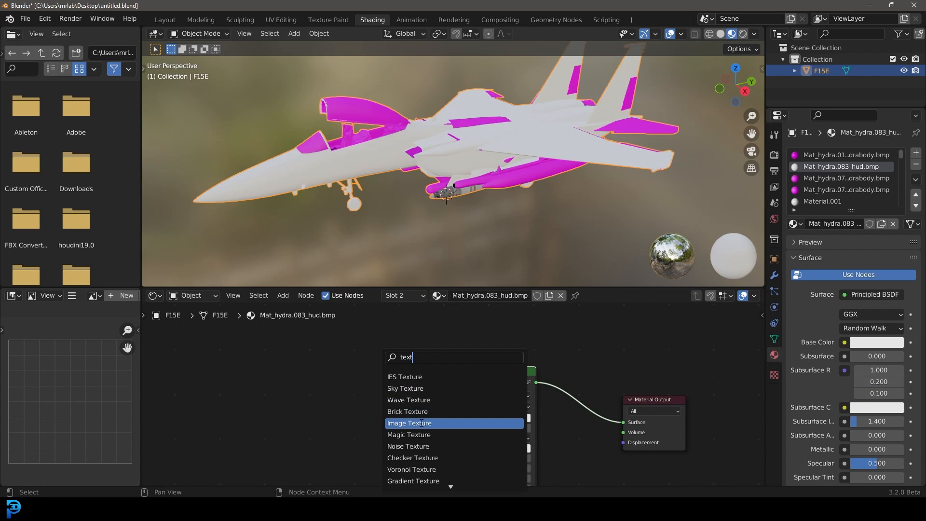
pyautogui.click(423, 424)
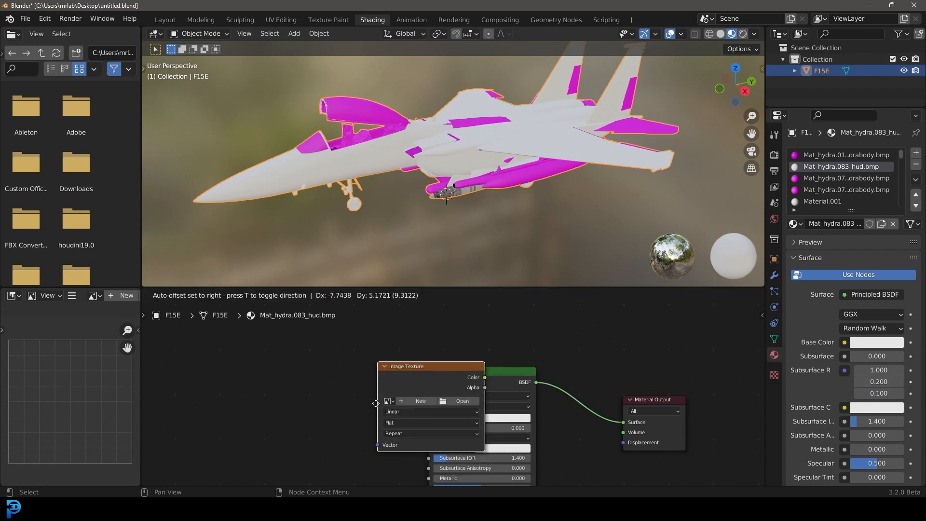
pyautogui.click(285, 398)
pyautogui.moveTo(325, 373); pyautogui.dragTo(429, 418)
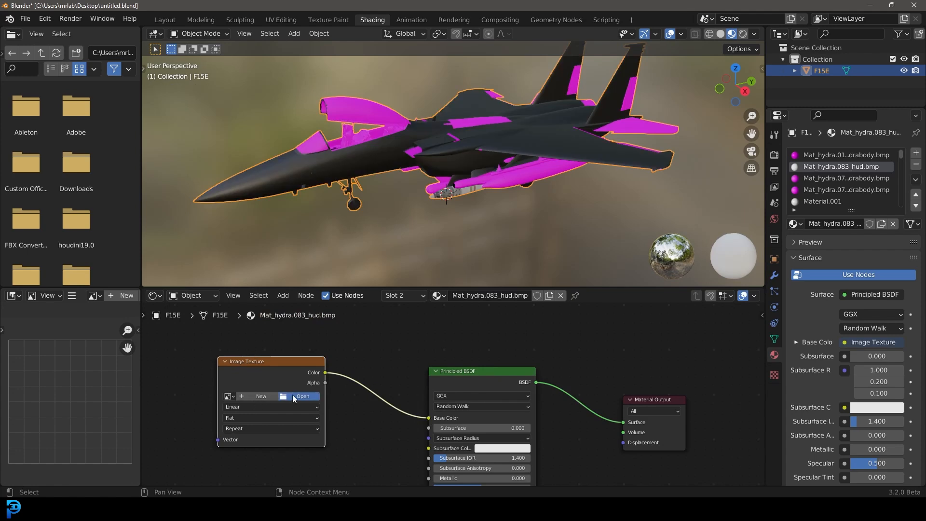
# Step: Open remaphydrabody.png from the JEt folder as the image texture
pyautogui.click(292, 398)
pyautogui.click(432, 187)
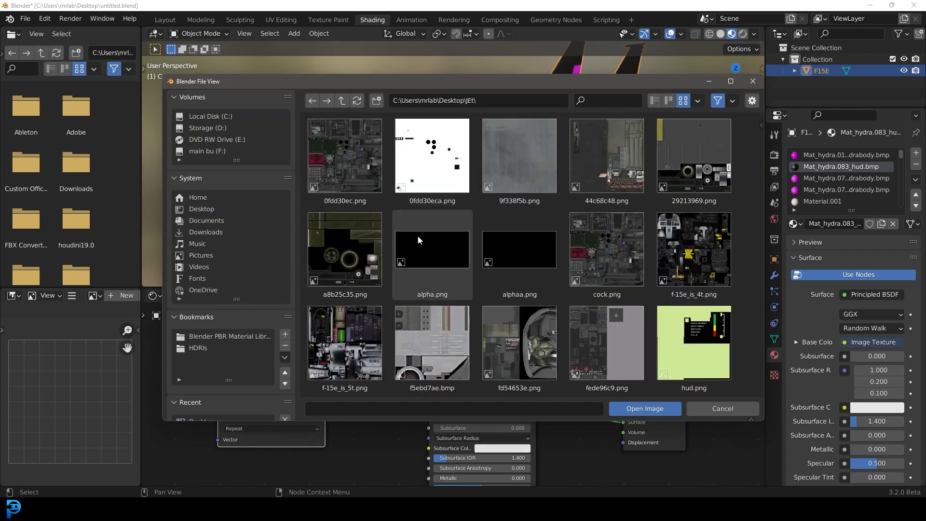
pyautogui.scroll(-2, 498, 237)
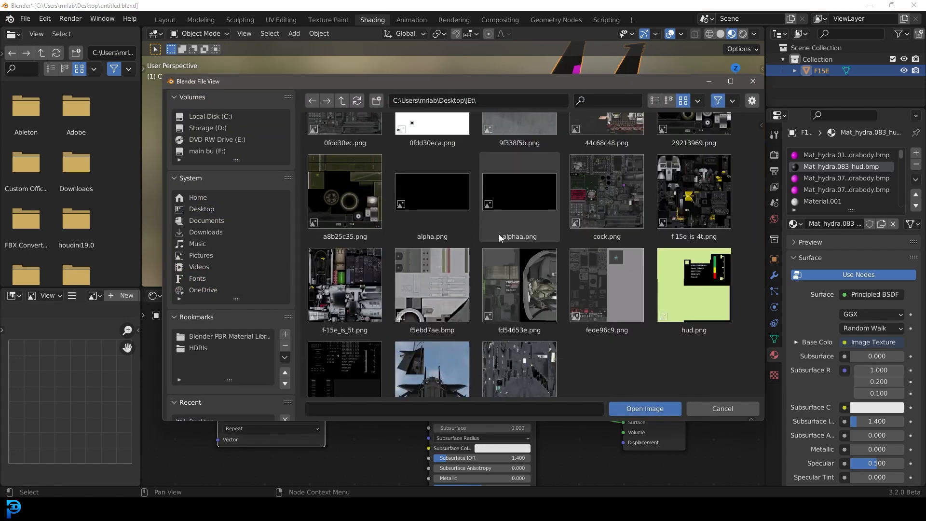
pyautogui.scroll(-2, 540, 338)
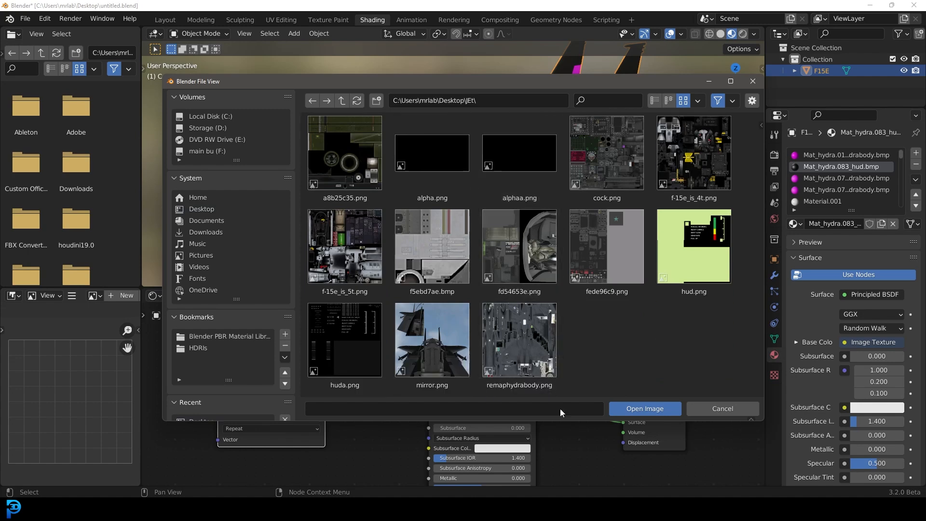
pyautogui.doubleClick(511, 330)
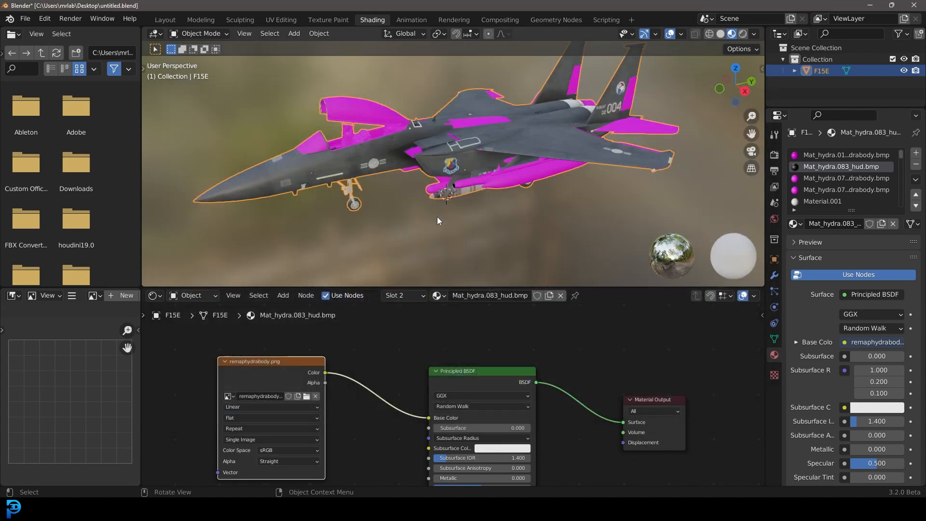
# Step: Inspect the newly textured jet from several angles in the viewport
pyautogui.moveTo(401, 194); pyautogui.dragTo(522, 134, button='middle')
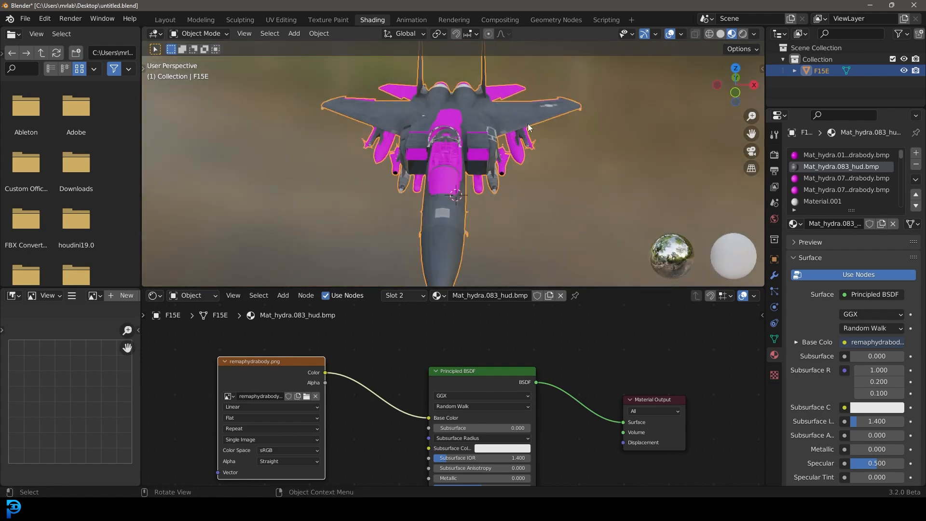
pyautogui.moveTo(438, 144); pyautogui.dragTo(480, 146, button='middle')
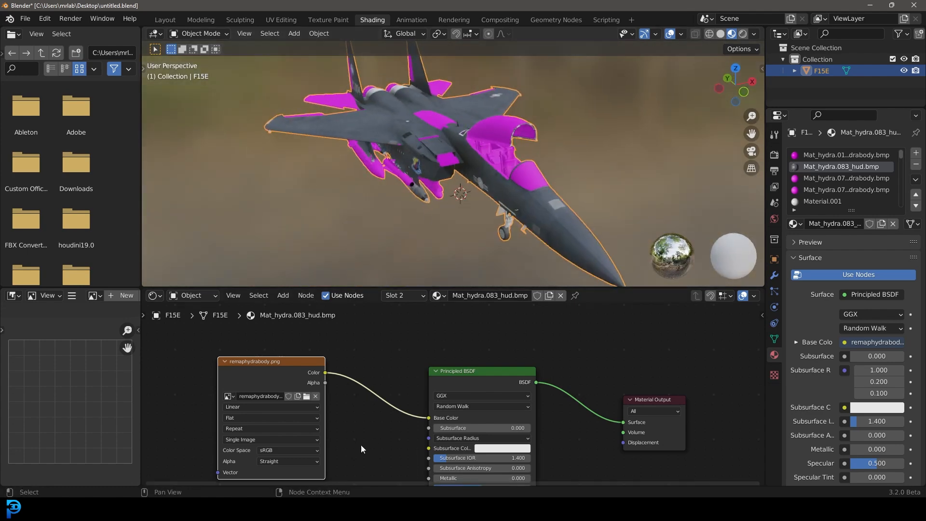
pyautogui.scroll(2, 373, 419)
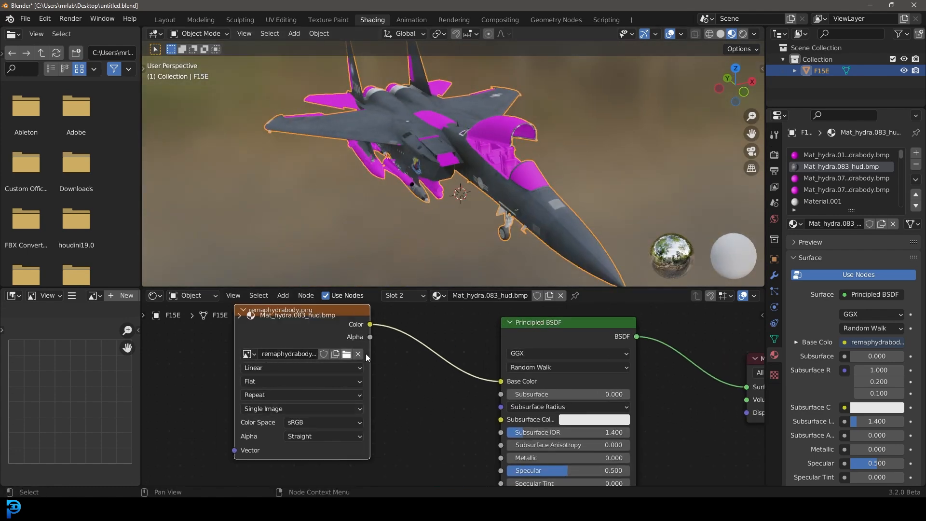
pyautogui.moveTo(451, 132); pyautogui.dragTo(506, 152, button='middle')
pyautogui.moveTo(382, 103); pyautogui.dragTo(324, 139, button='middle')
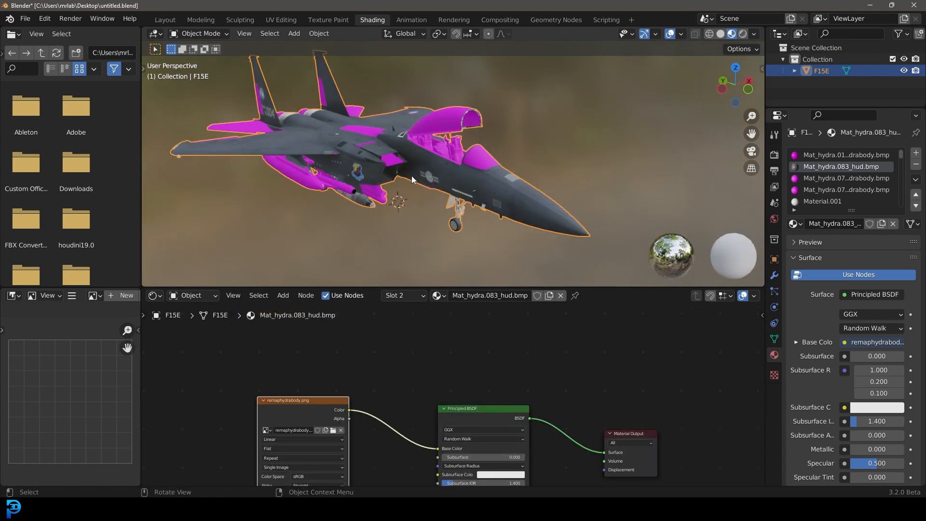
pyautogui.moveTo(357, 166); pyautogui.dragTo(384, 175, button='middle')
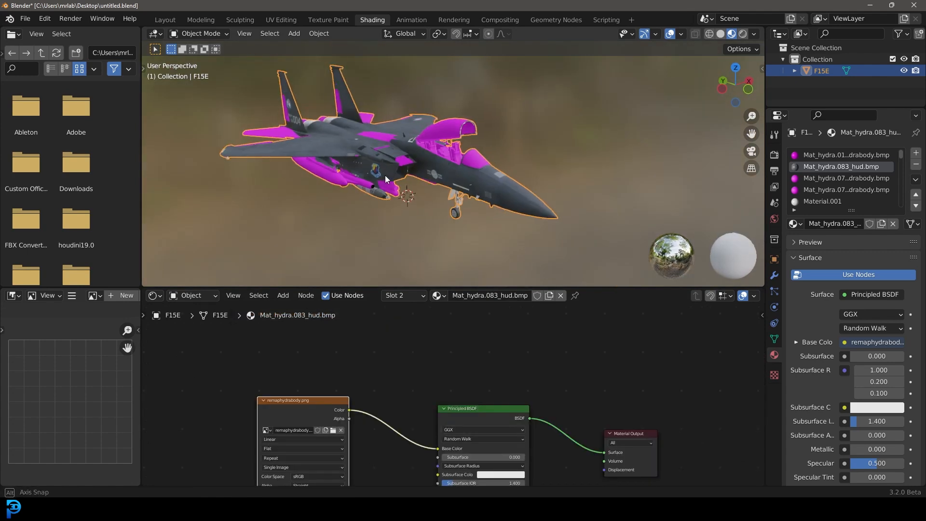
pyautogui.scroll(3, 384, 175)
# Step: Select the first drabody material slot and load remaphydrabody.png from the JEt folder into its image texture
pyautogui.click(832, 154)
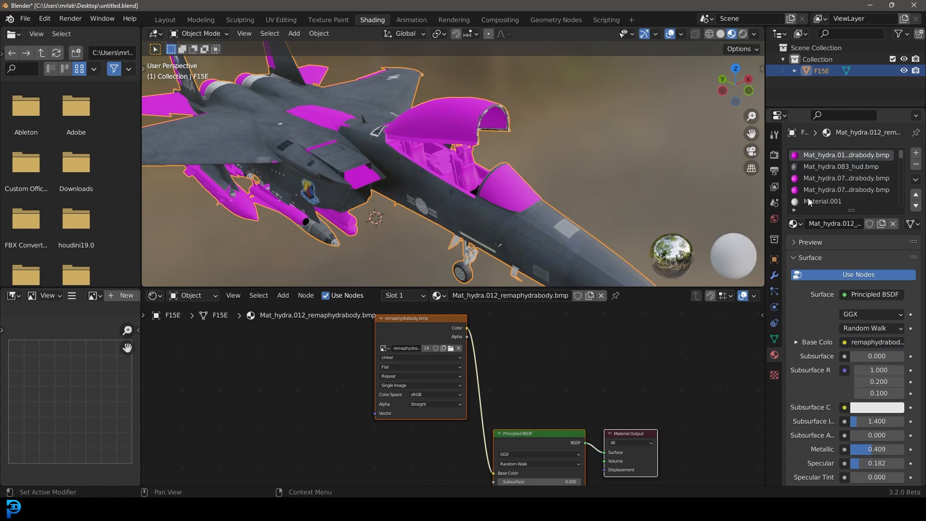
pyautogui.scroll(4, 482, 147)
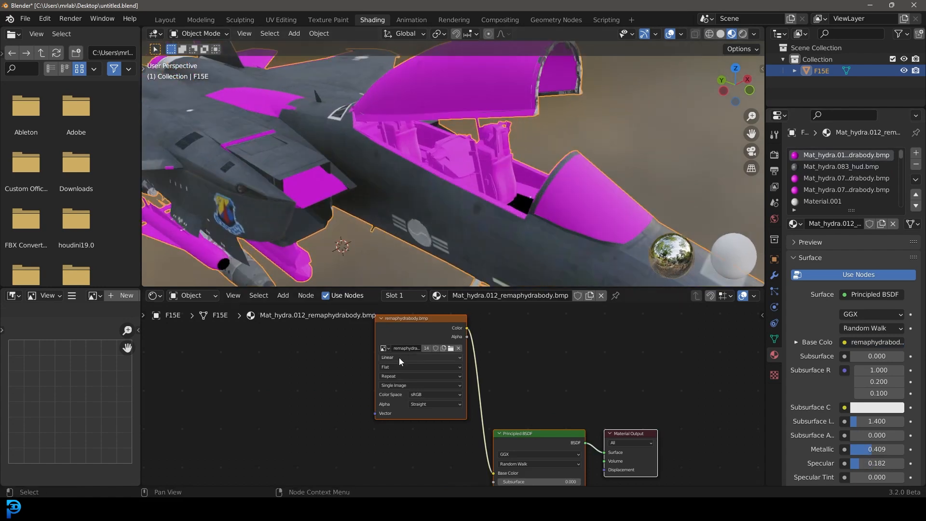
pyautogui.click(450, 348)
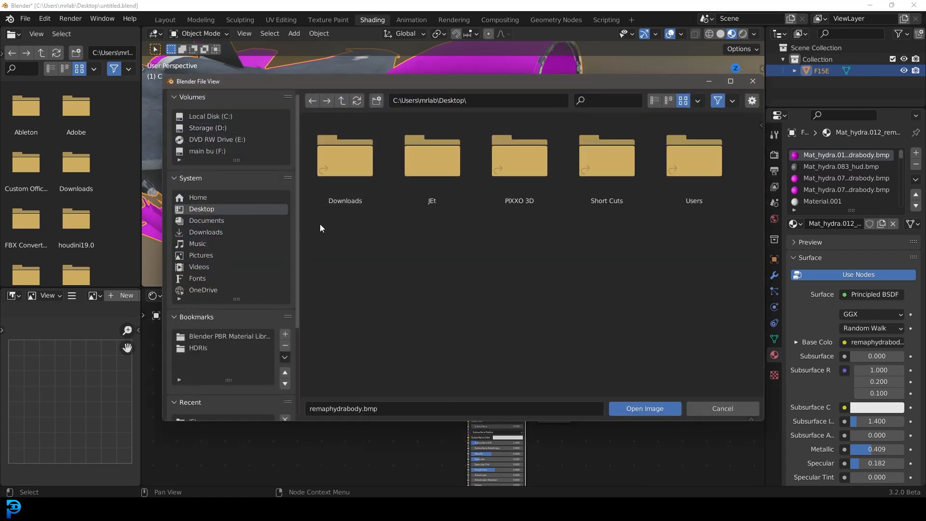
pyautogui.click(419, 172)
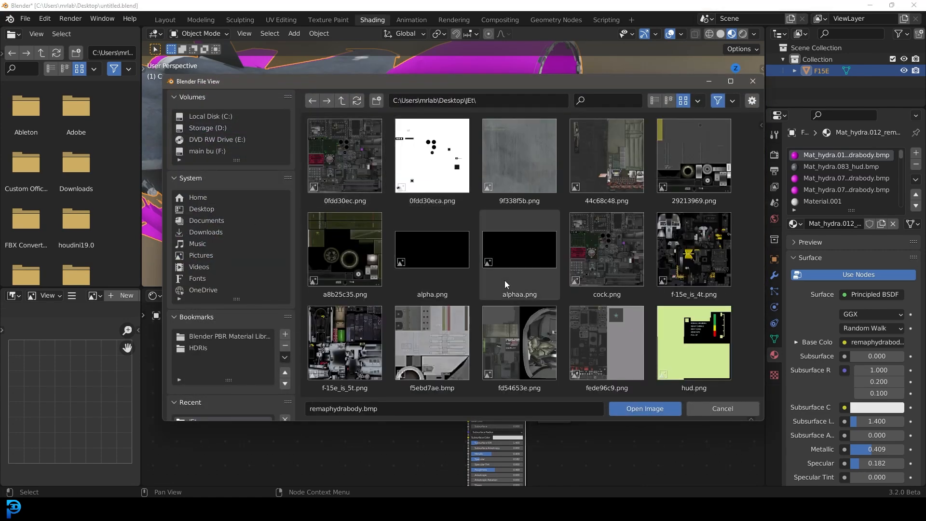
pyautogui.scroll(-3, 505, 280)
pyautogui.click(518, 343)
pyautogui.click(645, 409)
# Step: Inspect the jet and the node setup of the Mat_hydra.07 drabody material slot
pyautogui.scroll(-5, 440, 133)
pyautogui.moveTo(358, 157); pyautogui.dragTo(370, 131, button='middle')
pyautogui.scroll(5, 405, 176)
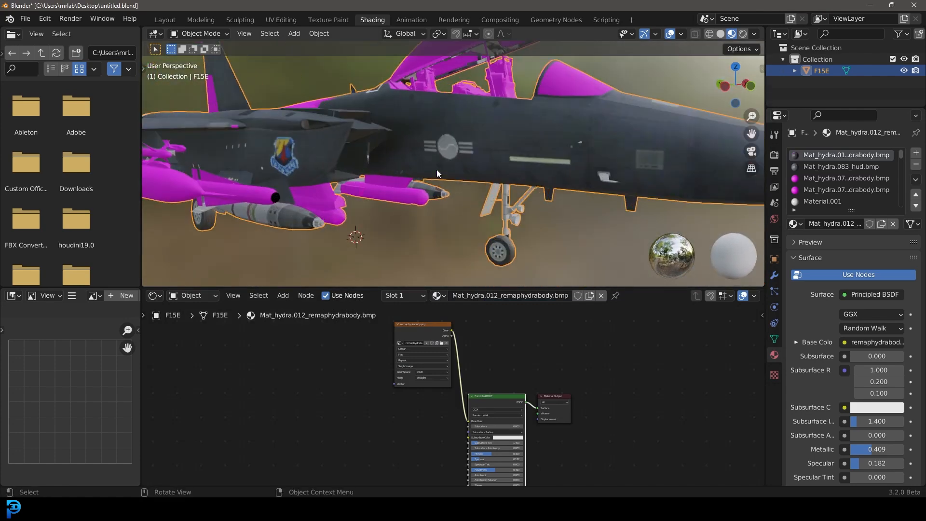
pyautogui.scroll(-5, 406, 158)
pyautogui.moveTo(406, 158); pyautogui.dragTo(424, 187, button='middle')
pyautogui.scroll(5, 471, 182)
pyautogui.click(835, 180)
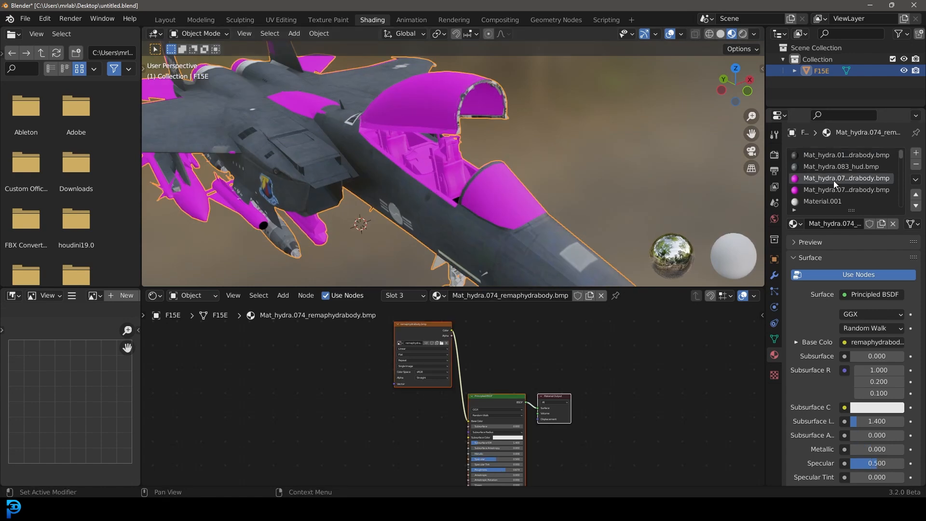
pyautogui.moveTo(421, 331); pyautogui.dragTo(403, 395)
pyautogui.scroll(2, 502, 387)
pyautogui.moveTo(461, 380); pyautogui.dragTo(447, 385)
pyautogui.moveTo(389, 183); pyautogui.dragTo(413, 169, button='middle')
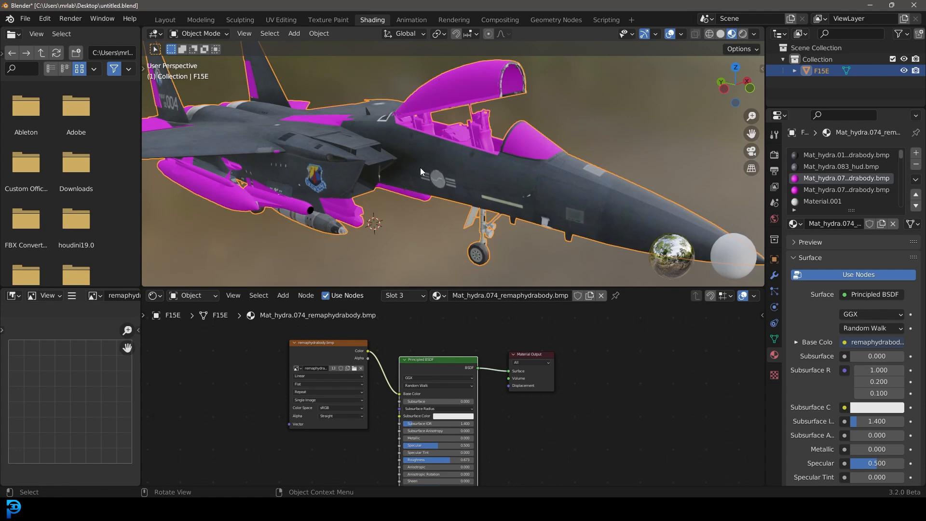
pyautogui.moveTo(629, 178); pyautogui.dragTo(460, 167, button='middle')
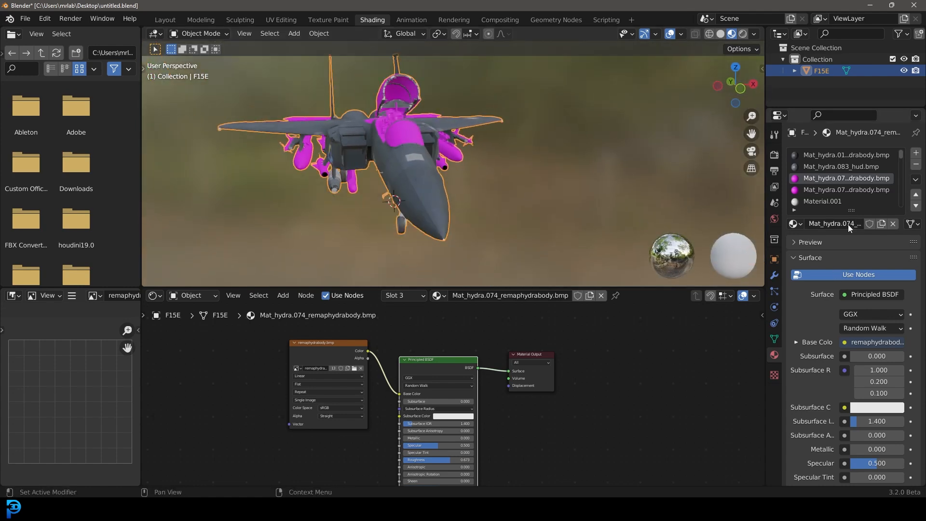
# Step: Expand the material slot list and review the remaining drabody slots on the jet
pyautogui.moveTo(851, 216); pyautogui.dragTo(842, 387)
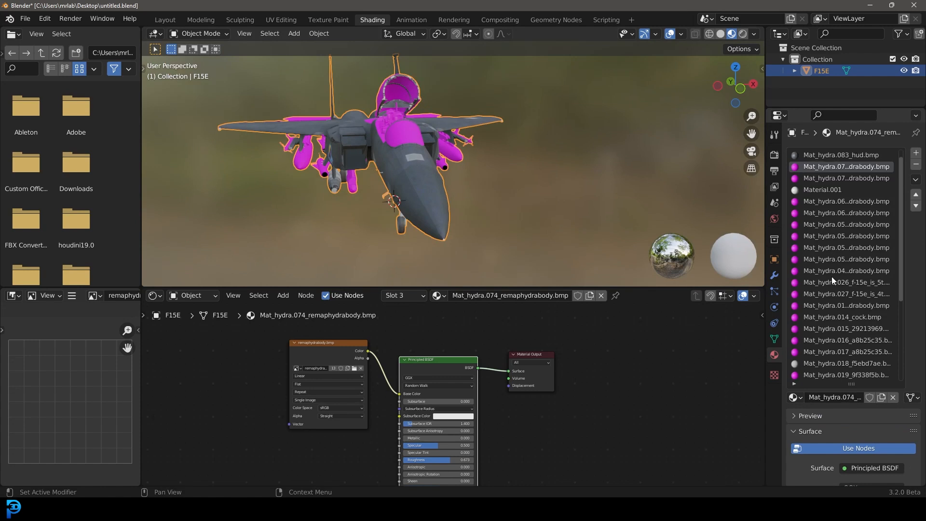
pyautogui.scroll(-12, 836, 327)
pyautogui.scroll(12, 845, 346)
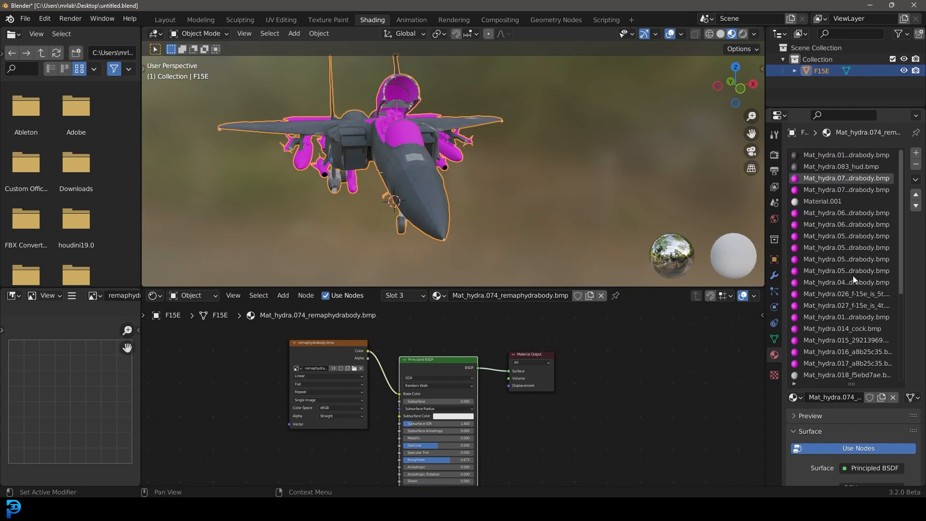
pyautogui.moveTo(471, 190); pyautogui.dragTo(513, 184, button='middle')
pyautogui.scroll(6, 497, 97)
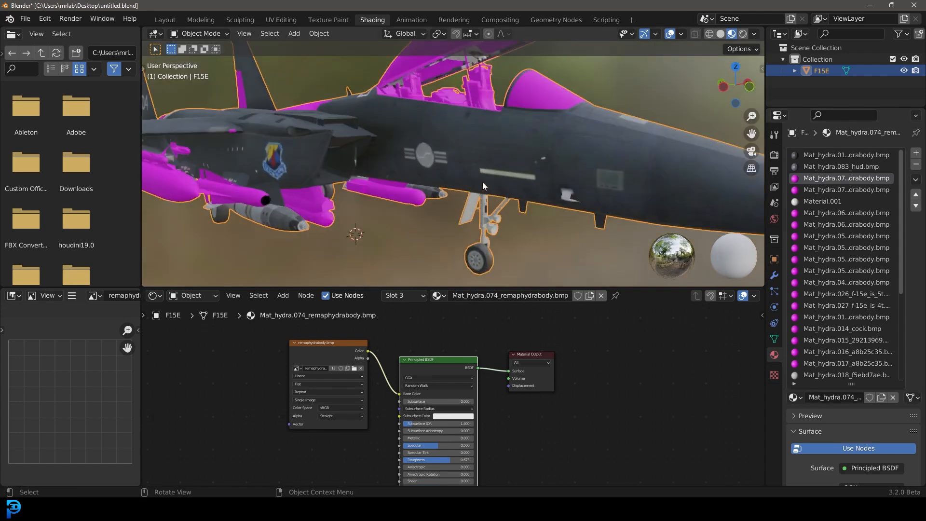
pyautogui.scroll(-5, 316, 168)
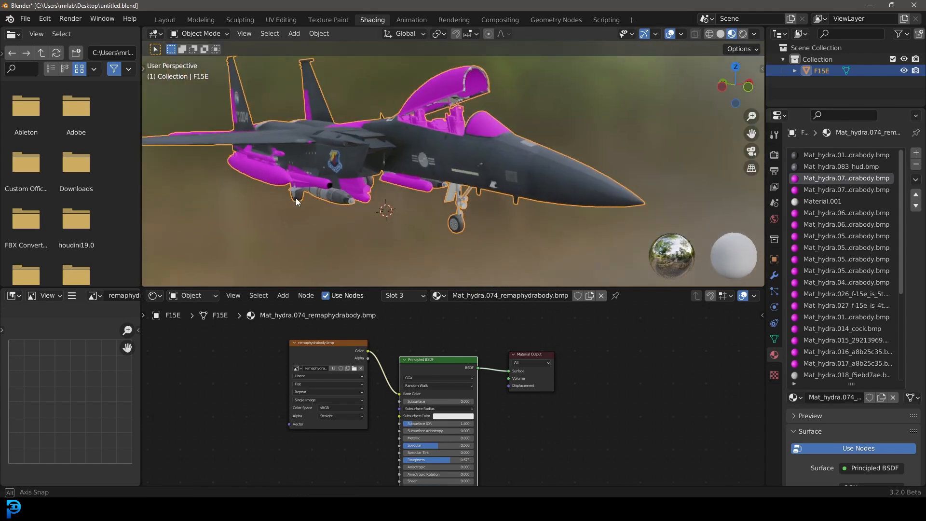
pyautogui.scroll(5, 316, 169)
pyautogui.moveTo(718, 236); pyautogui.dragTo(461, 131, button='middle')
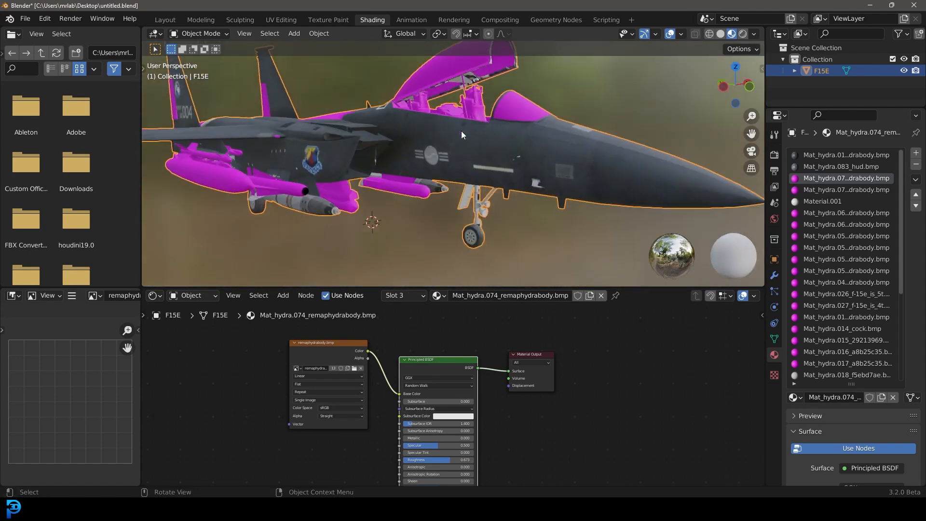
pyautogui.click(845, 236)
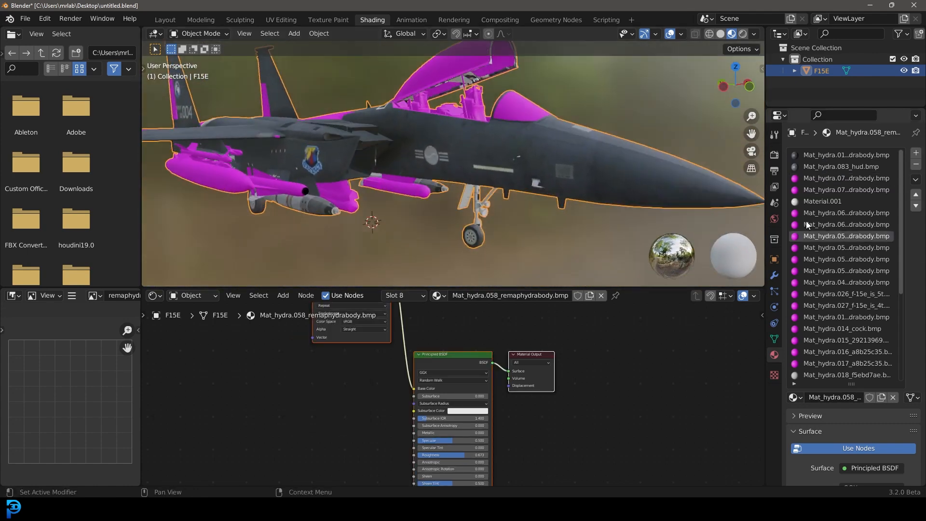
pyautogui.moveTo(424, 138); pyautogui.dragTo(418, 156, button='middle')
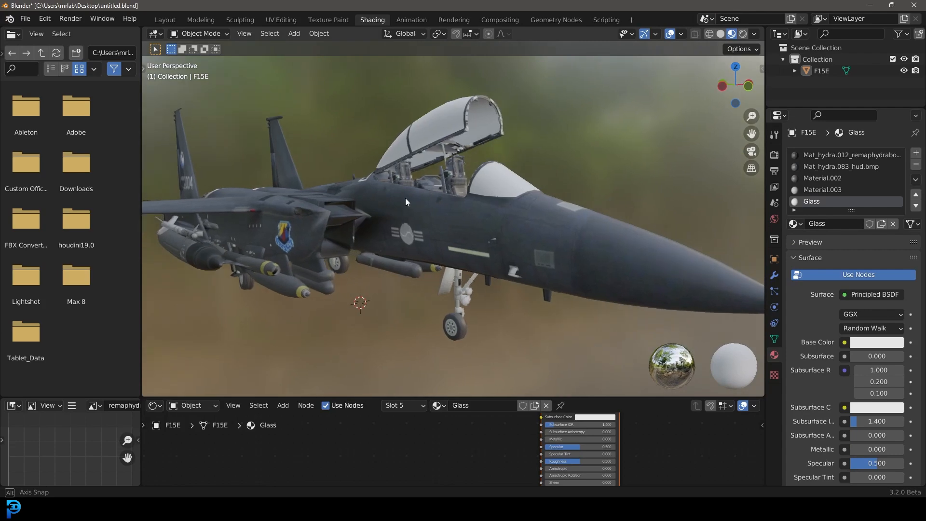
# Step: Select the jet, enter Edit Mode, and pick a face on the underwing missile to check its material
pyautogui.moveTo(408, 198); pyautogui.dragTo(396, 195, button='middle')
pyautogui.moveTo(852, 211); pyautogui.dragTo(852, 291)
pyautogui.moveTo(351, 218); pyautogui.dragTo(478, 193, button='middle')
pyautogui.scroll(1, 400, 217)
pyautogui.click(526, 216)
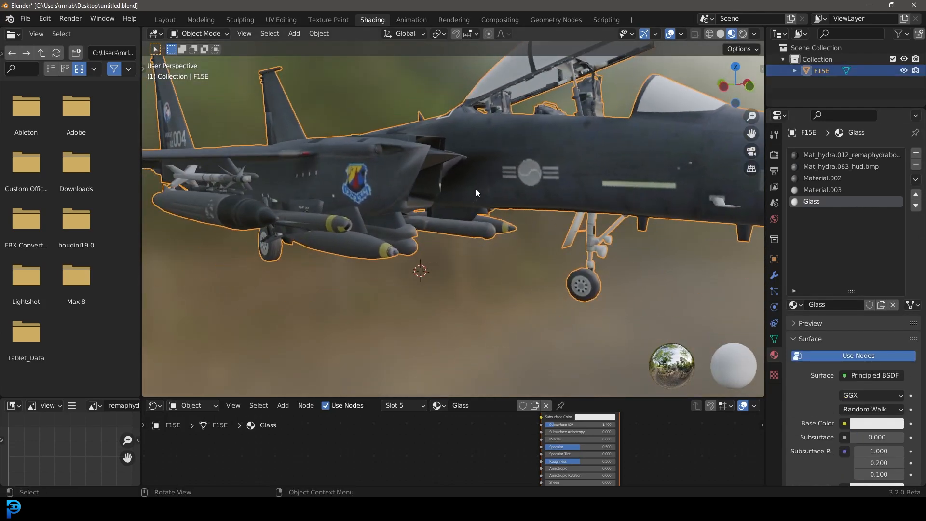
pyautogui.scroll(2, 245, 213)
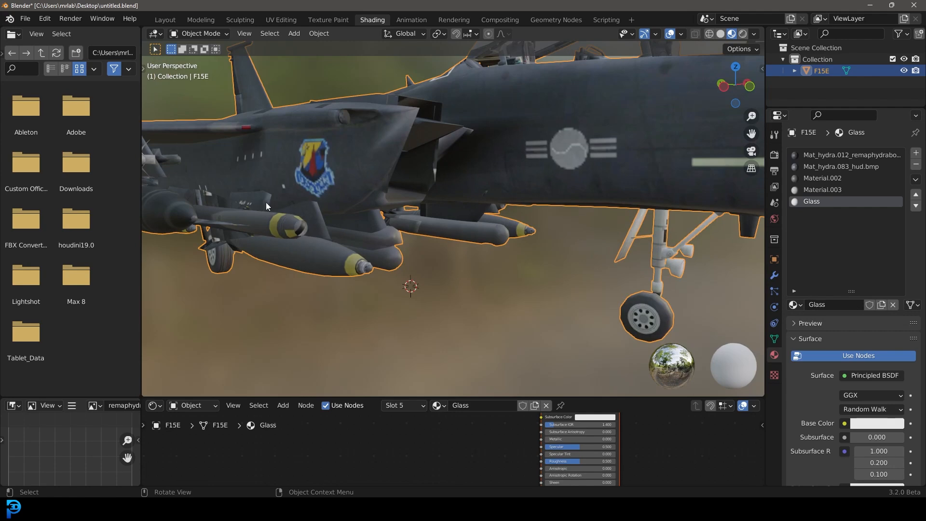
pyautogui.press('Tab')
pyautogui.click(289, 226)
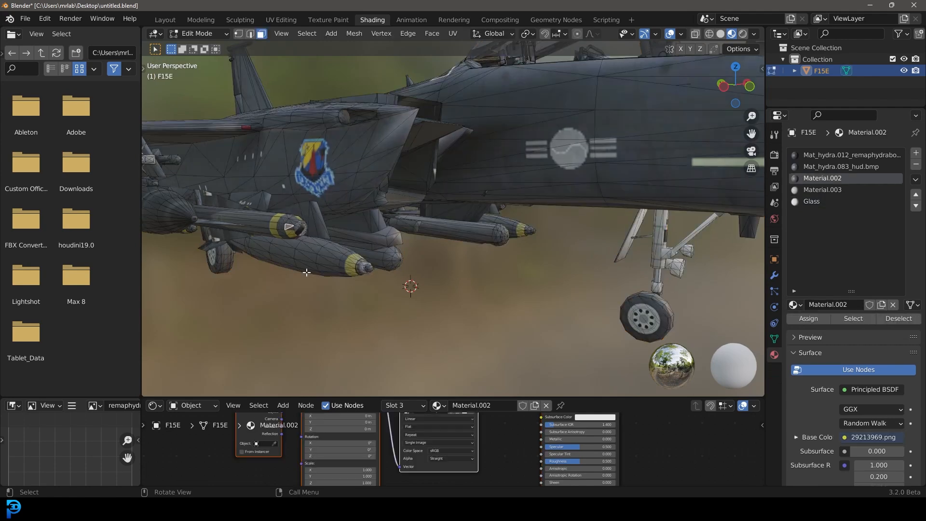
pyautogui.scroll(-2, 361, 220)
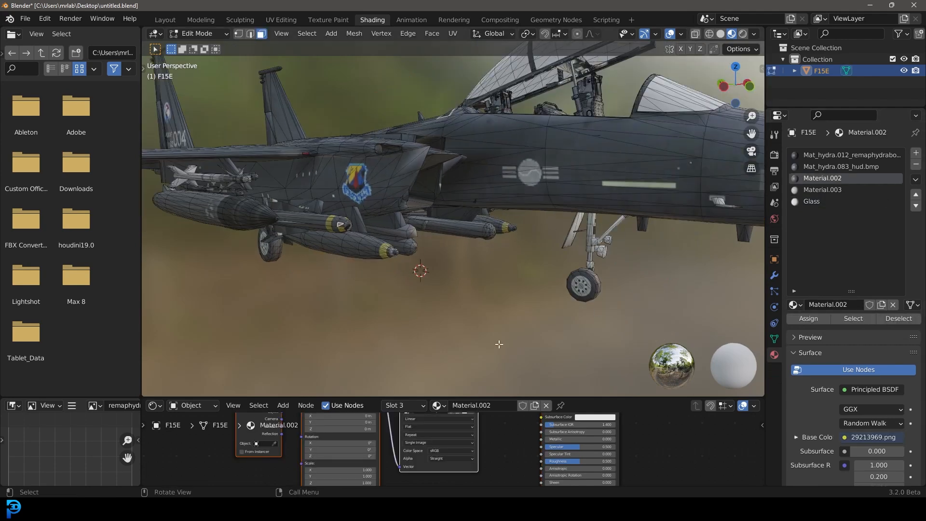
# Step: Orbit and zoom around the jet to examine the cockpit interior
pyautogui.scroll(-2, 486, 437)
pyautogui.moveTo(479, 438); pyautogui.dragTo(478, 465, button='middle')
pyautogui.scroll(2, 477, 464)
pyautogui.moveTo(321, 112); pyautogui.dragTo(465, 146, button='middle')
pyautogui.scroll(5, 463, 145)
pyautogui.moveTo(415, 125); pyautogui.dragTo(412, 200, button='middle')
pyautogui.scroll(-2, 427, 134)
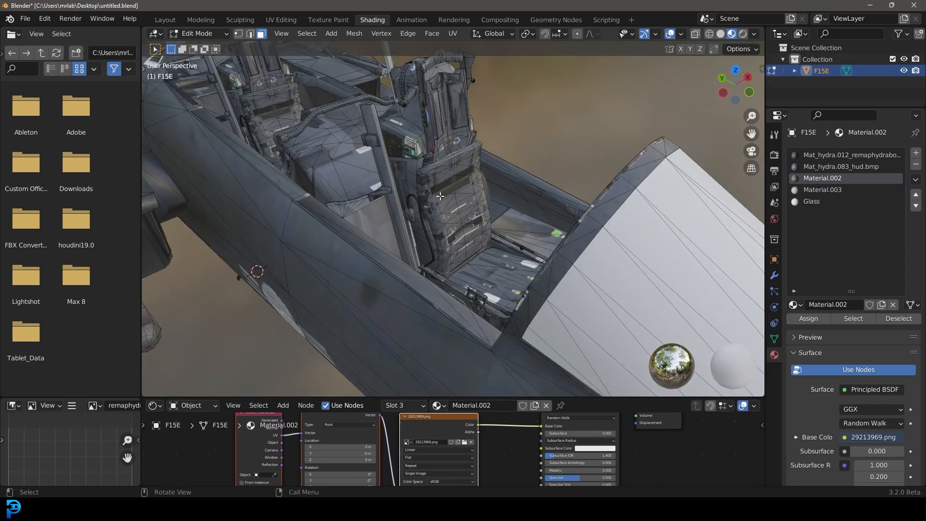
pyautogui.moveTo(453, 185); pyautogui.dragTo(475, 204, button='middle')
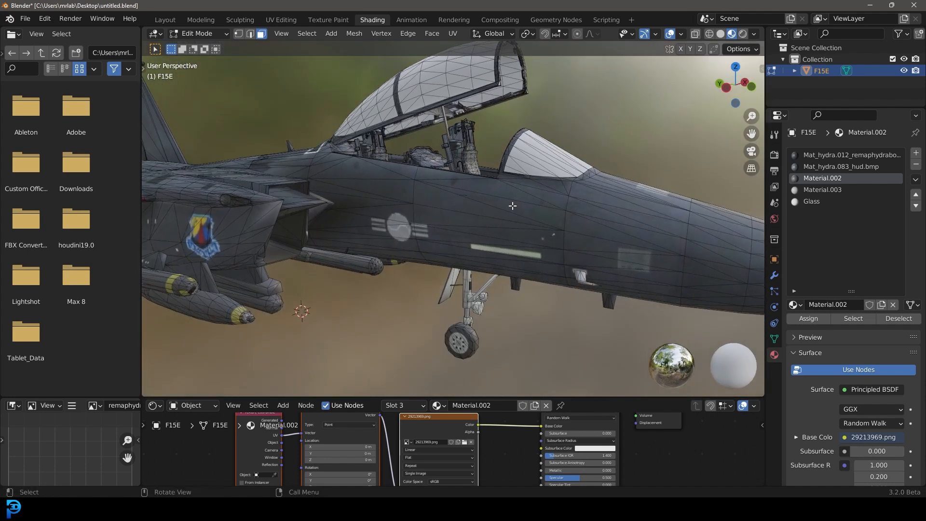
# Step: Select and hide the linked fuselage and canopy parts to expose the cockpit interior
pyautogui.click(531, 224)
pyautogui.hotkey('ctrl', 'l')
pyautogui.press('h')
pyautogui.moveTo(531, 224); pyautogui.dragTo(528, 238, button='middle')
pyautogui.scroll(1, 408, 213)
pyautogui.click(407, 212)
pyautogui.hotkey('ctrl', 'l')
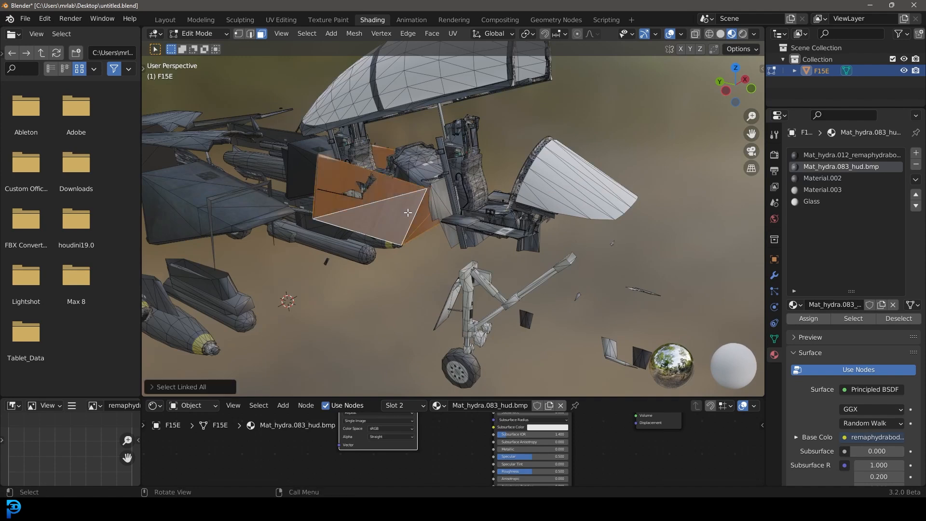
pyautogui.press('h')
# Step: Switch to wireframe shading and circle-select the cockpit interior parts, extending to linked geometry
pyautogui.moveTo(408, 213); pyautogui.dragTo(439, 199, button='middle')
pyautogui.press('z')
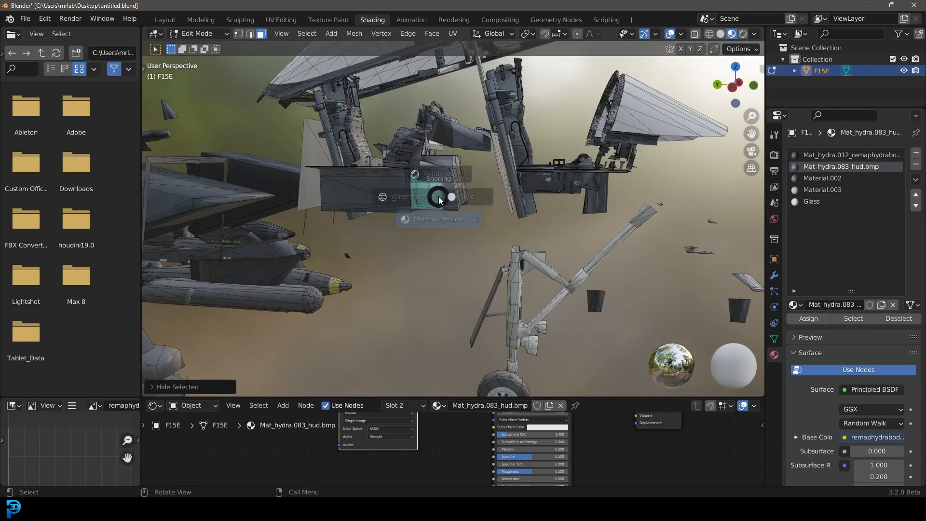
pyautogui.click(357, 203)
pyautogui.press('c')
pyautogui.moveTo(369, 129)
pyautogui.mouseDown(button='middle')
pyautogui.moveTo(386, 130)
pyautogui.moveTo(368, 130)
pyautogui.mouseUp(button='middle')
pyautogui.moveTo(368, 129)
pyautogui.mouseDown()
pyautogui.moveTo(391, 150)
pyautogui.moveTo(507, 133)
pyautogui.moveTo(589, 178)
pyautogui.moveTo(540, 145)
pyautogui.moveTo(522, 111)
pyautogui.moveTo(537, 107)
pyautogui.mouseUp()
pyautogui.rightClick(538, 106)
pyautogui.hotkey('ctrl', 'l')
pyautogui.moveTo(358, 250); pyautogui.dragTo(405, 252, button='middle')
# Step: Add a new material slot with a new material and enlarge the node editor
pyautogui.click(914, 153)
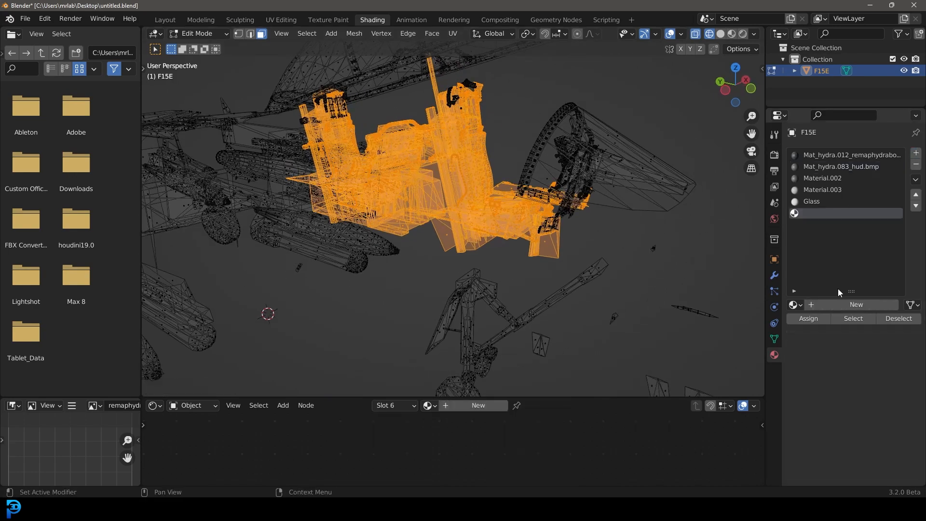
pyautogui.click(841, 302)
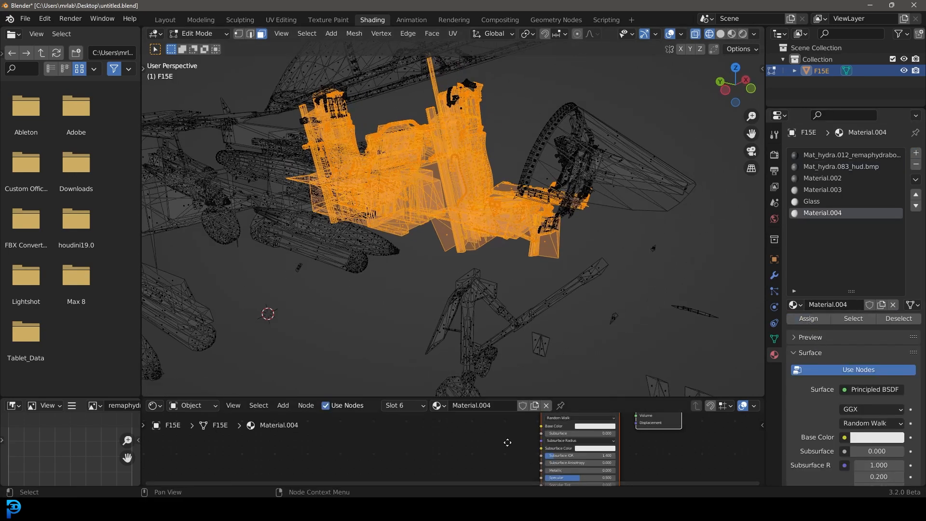
pyautogui.moveTo(509, 443); pyautogui.dragTo(499, 457, button='middle')
pyautogui.moveTo(499, 396); pyautogui.dragTo(500, 227)
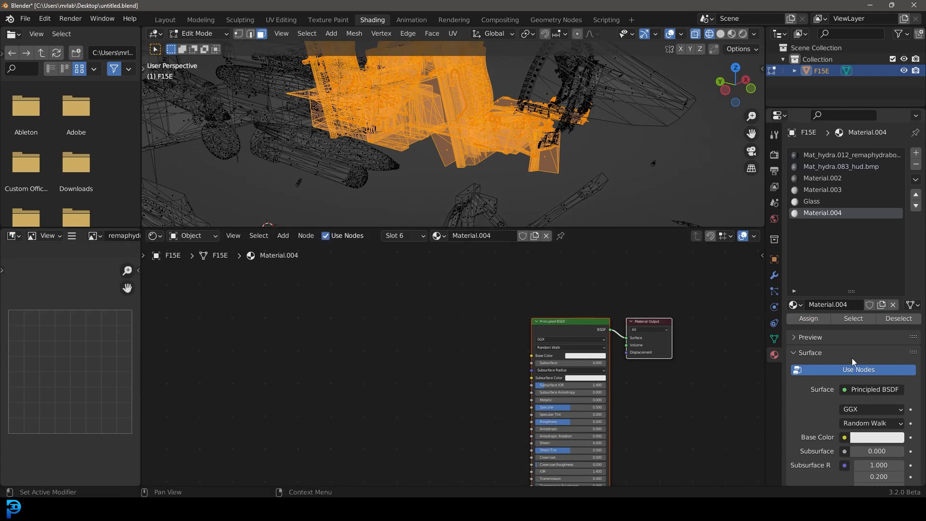
# Step: Add an image texture setup to the new material's Principled BSDF and load fd54653e.png from the JEt folder
pyautogui.click(549, 321)
pyautogui.hotkey('ctrl', 't')
pyautogui.moveTo(486, 356); pyautogui.dragTo(520, 359, button='middle')
pyautogui.moveTo(524, 420); pyautogui.dragTo(417, 319)
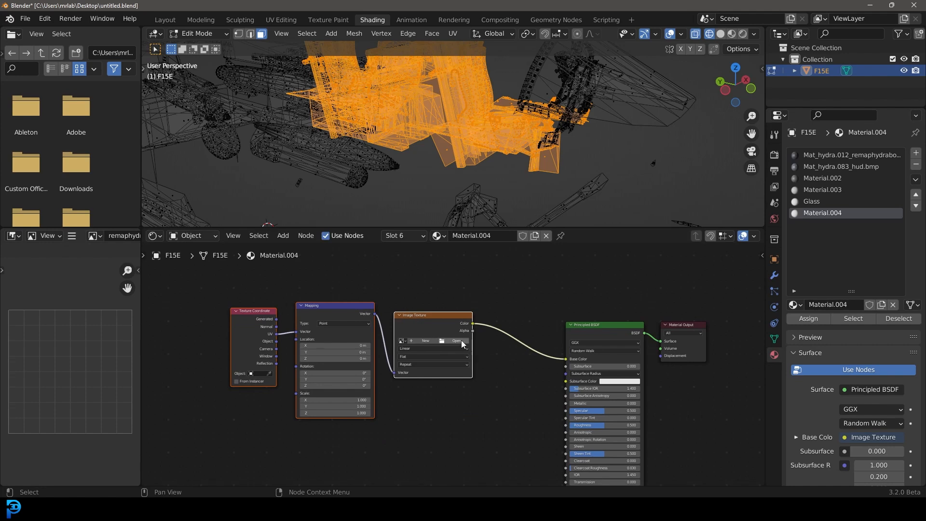
pyautogui.click(456, 341)
pyautogui.doubleClick(433, 159)
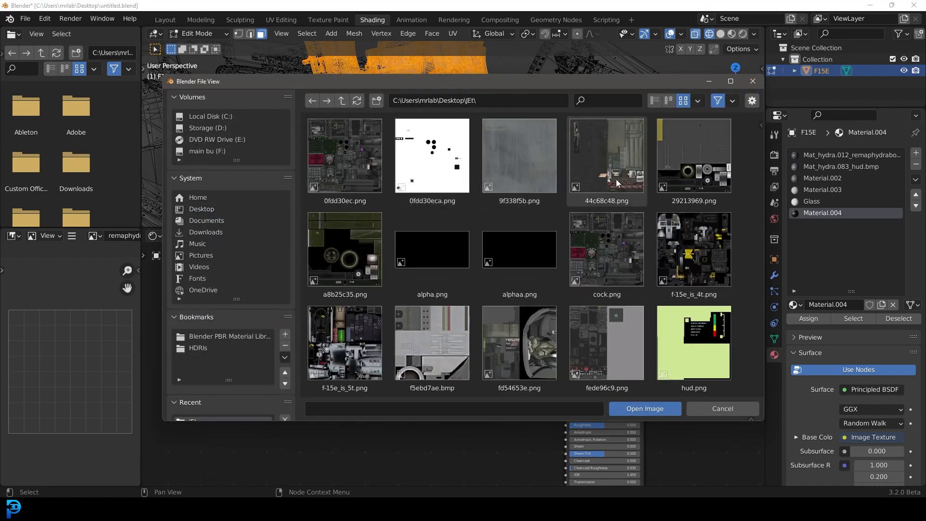
pyautogui.scroll(-1, 396, 287)
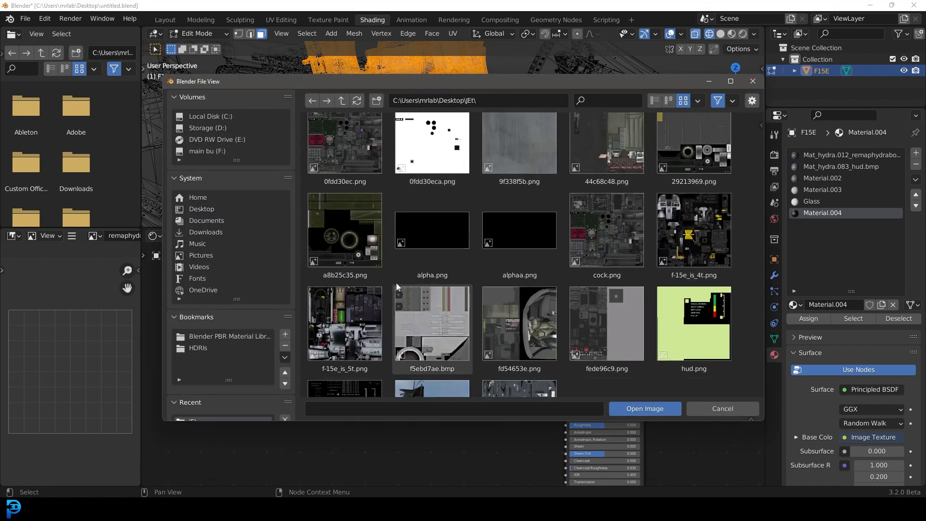
pyautogui.doubleClick(519, 323)
pyautogui.scroll(3, 449, 128)
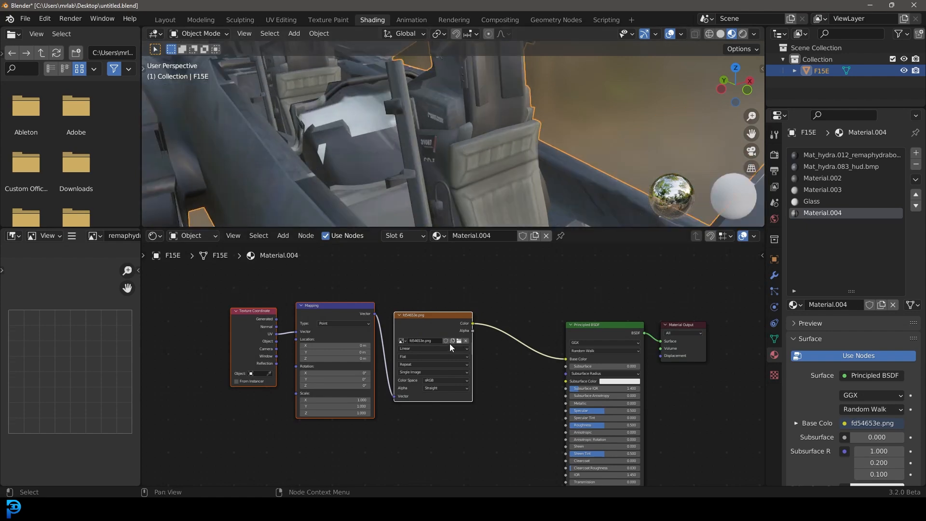
# Step: Unhide all hidden parts of the jet in Edit Mode and deselect everything
pyautogui.scroll(1, 451, 344)
pyautogui.moveTo(415, 184); pyautogui.dragTo(496, 103, button='middle')
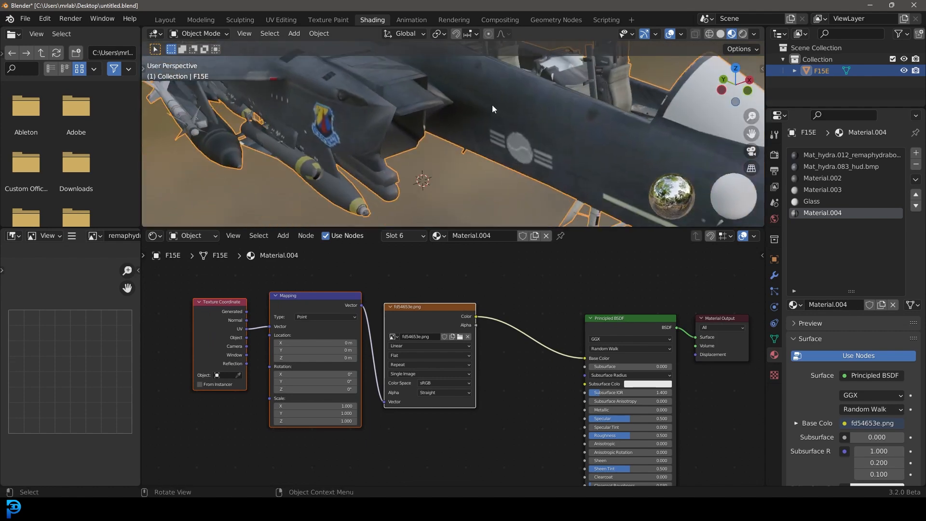
pyautogui.scroll(-5, 496, 103)
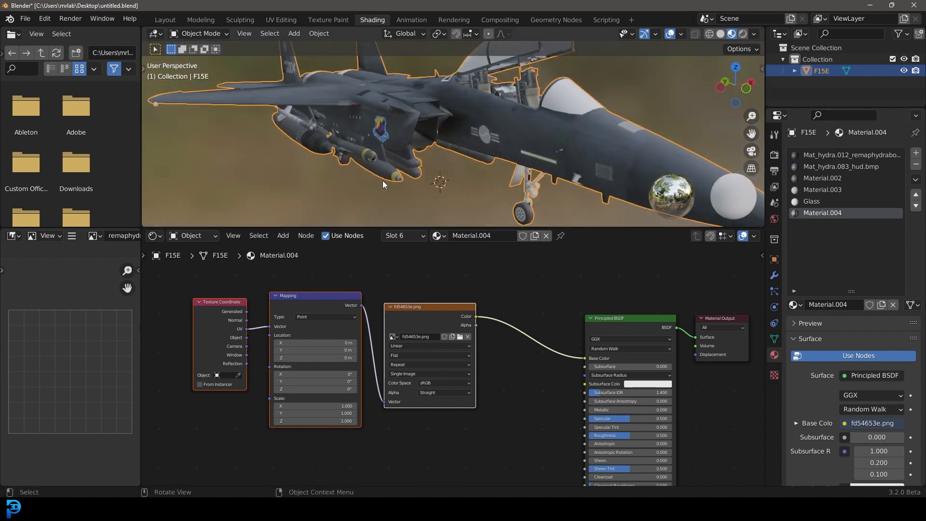
pyautogui.press('Tab')
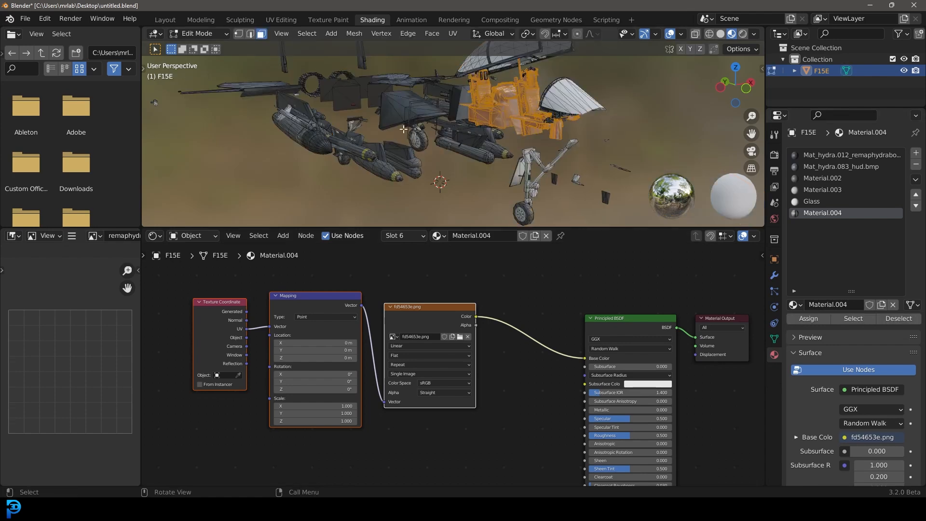
pyautogui.hotkey('alt', 'h')
pyautogui.hotkey('alt', 'a')
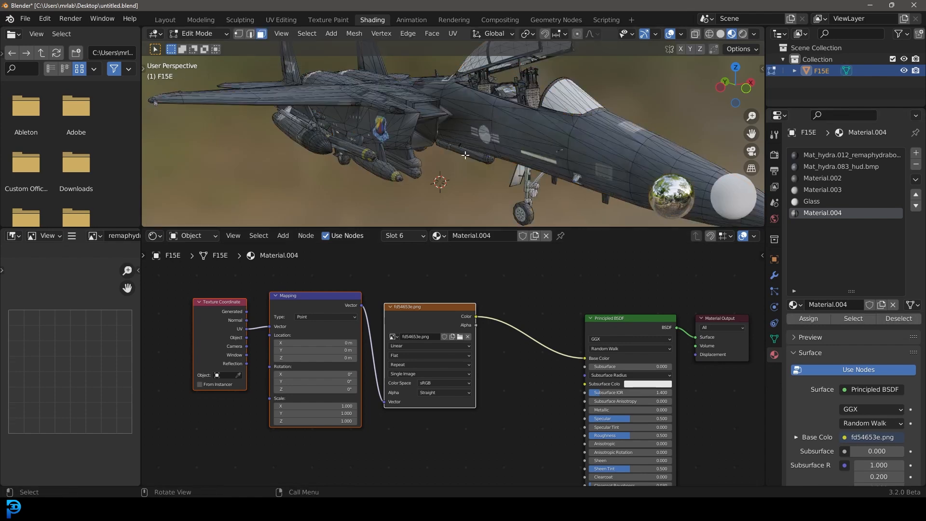
# Step: Return to Object Mode and switch to the Layout workspace
pyautogui.moveTo(418, 311); pyautogui.dragTo(446, 295)
pyautogui.moveTo(434, 145); pyautogui.dragTo(630, 132, button='middle')
pyautogui.scroll(-3, 636, 103)
pyautogui.moveTo(391, 120); pyautogui.dragTo(384, 74, button='middle')
pyautogui.press('Tab')
pyautogui.moveTo(394, 146); pyautogui.dragTo(381, 126, button='middle')
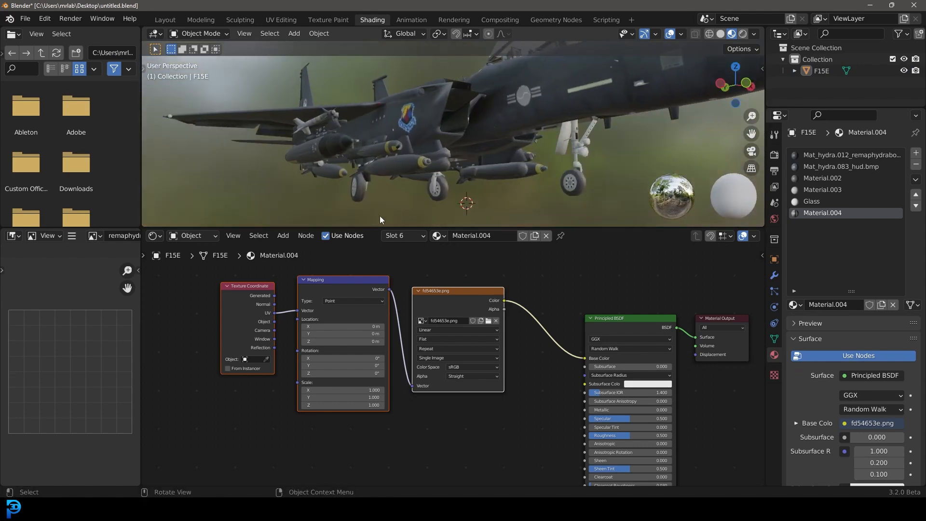
pyautogui.moveTo(361, 227); pyautogui.dragTo(366, 303)
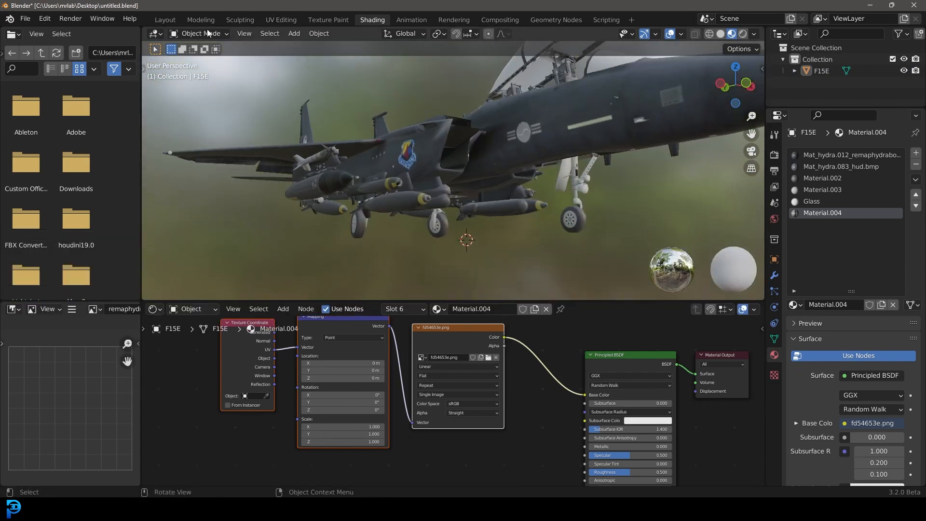
pyautogui.click(165, 20)
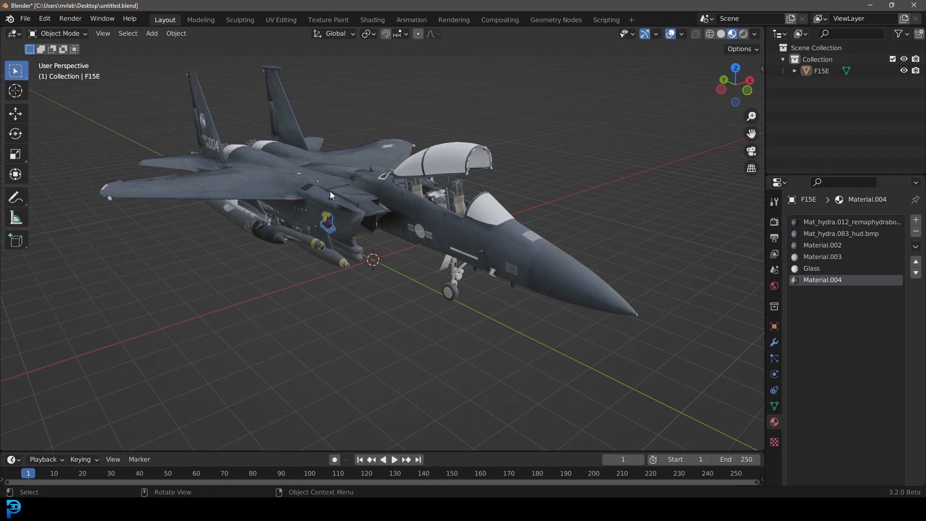
# Step: Select the canopy glass faces in Edit Mode and pick the Glass material slot
pyautogui.scroll(3, 395, 193)
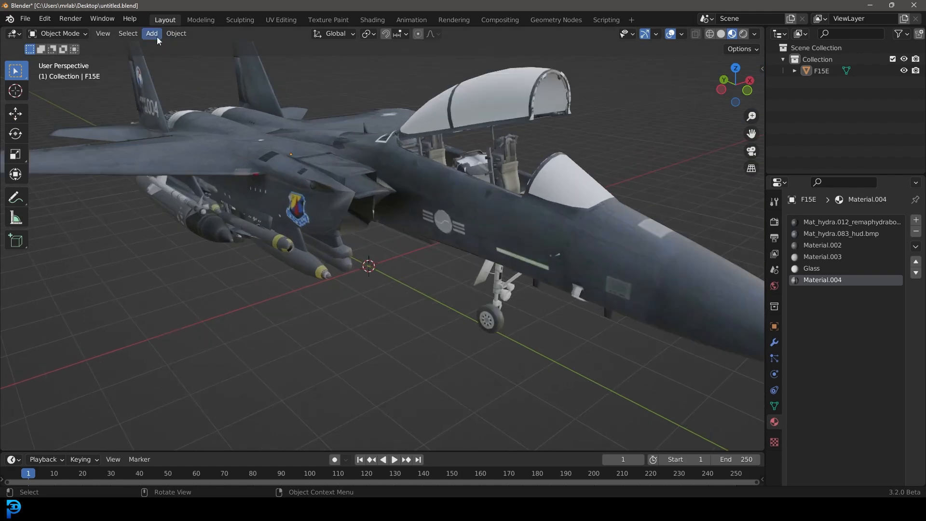
pyautogui.click(387, 164)
pyautogui.moveTo(387, 164); pyautogui.dragTo(455, 214, button='middle')
pyautogui.press('Tab')
pyautogui.scroll(2, 470, 162)
pyautogui.scroll(-1, 470, 163)
pyautogui.press('c')
pyautogui.moveTo(473, 241); pyautogui.dragTo(511, 262)
pyautogui.press('Escape')
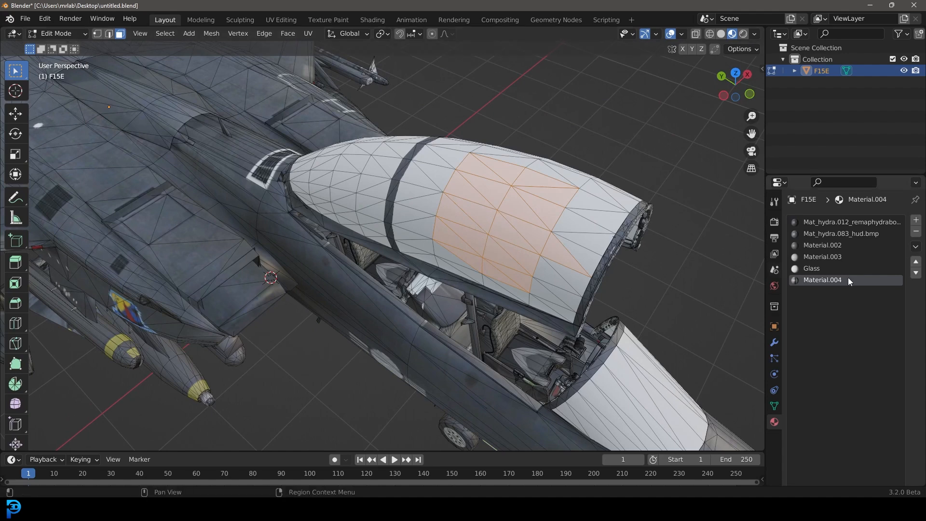
pyautogui.click(809, 269)
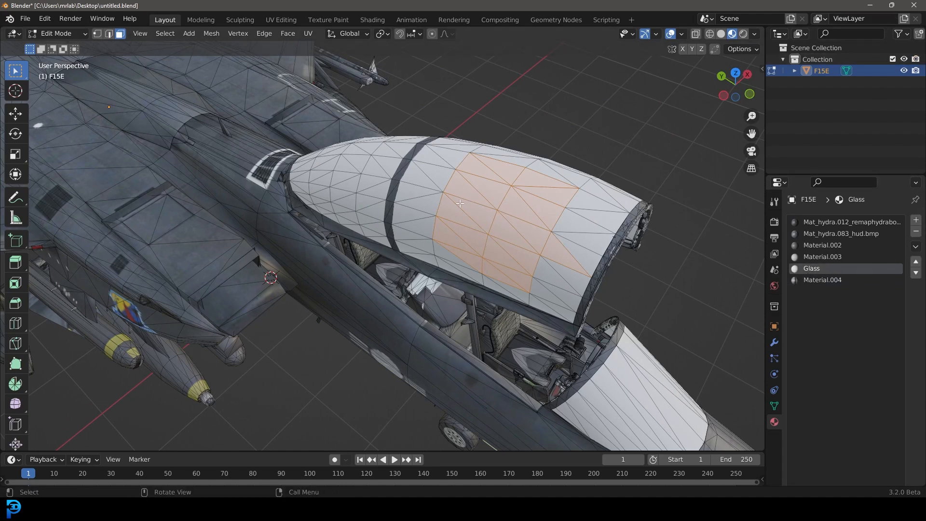
pyautogui.scroll(-8, 878, 363)
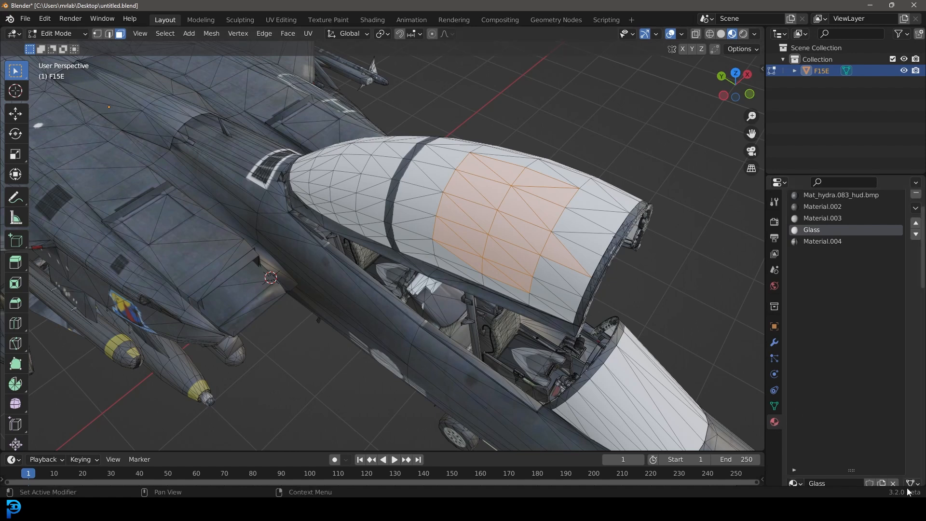
pyautogui.moveTo(852, 413); pyautogui.dragTo(852, 239)
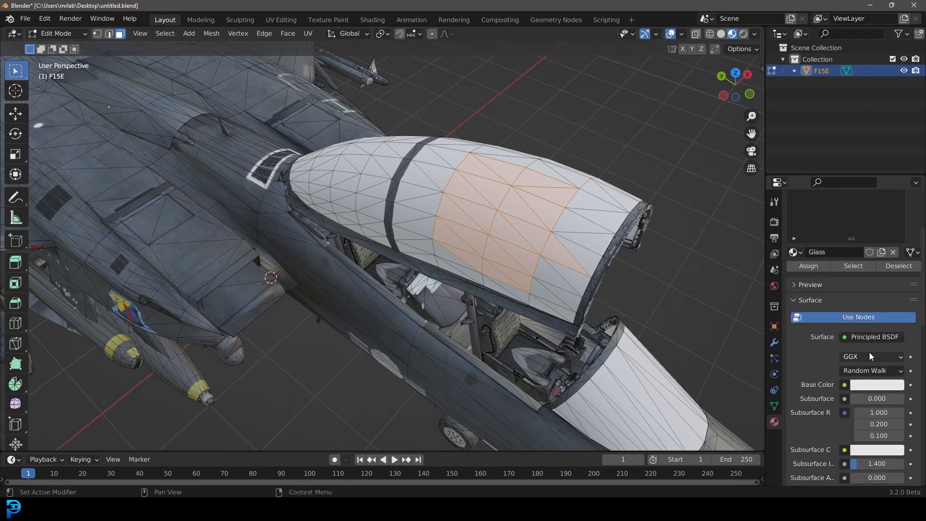
# Step: Exit Edit Mode and orbit around the jet to inspect it
pyautogui.press('Tab')
pyautogui.scroll(-6, 519, 193)
pyautogui.moveTo(559, 181); pyautogui.dragTo(584, 134, button='middle')
pyautogui.scroll(3, 587, 132)
pyautogui.keyDown('shift'); pyautogui.moveTo(396, 137); pyautogui.dragTo(418, 195, button='middle'); pyautogui.keyUp('shift')
pyautogui.scroll(-3, 469, 169)
pyautogui.moveTo(463, 170); pyautogui.dragTo(424, 175, button='middle')
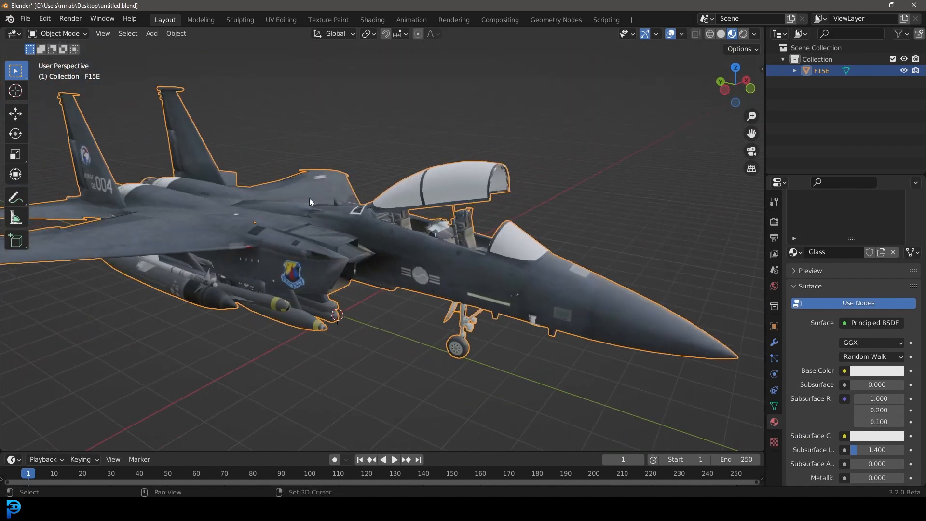
pyautogui.keyDown('shift'); pyautogui.moveTo(314, 176); pyautogui.dragTo(376, 152, button='middle'); pyautogui.keyUp('shift')
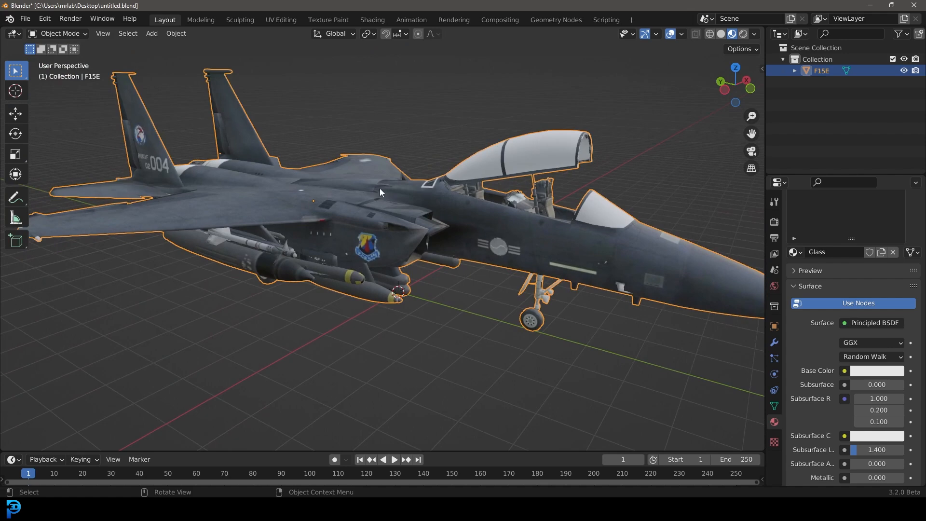
# Step: Enter Edit Mode and convert all of the jet's triangles to quads
pyautogui.press('Tab')
pyautogui.moveTo(380, 192); pyautogui.dragTo(434, 207, button='middle')
pyautogui.hotkey('alt', 'j')
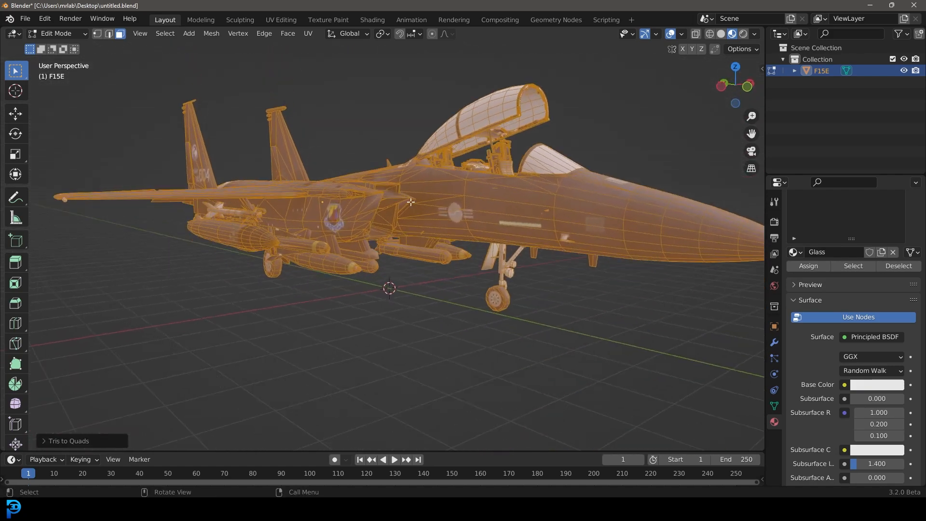
pyautogui.scroll(3, 444, 211)
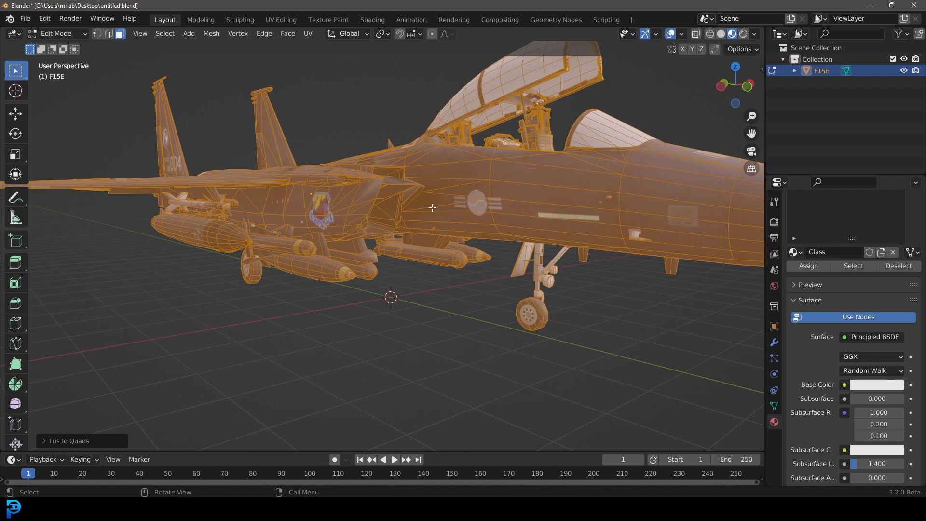
# Step: In wireframe side view, select the front landing gear with linked selection and separate it into its own object
pyautogui.press('KP_3')
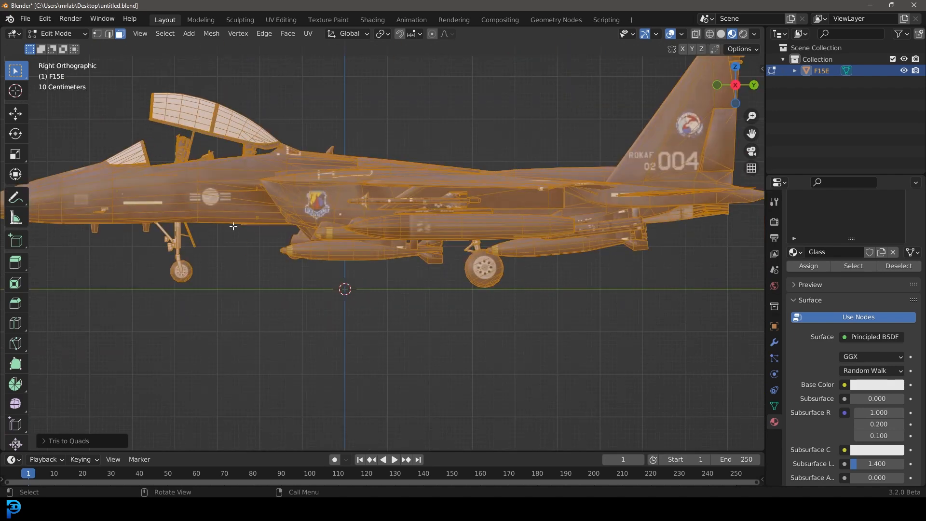
pyautogui.scroll(4, 241, 262)
pyautogui.press('z')
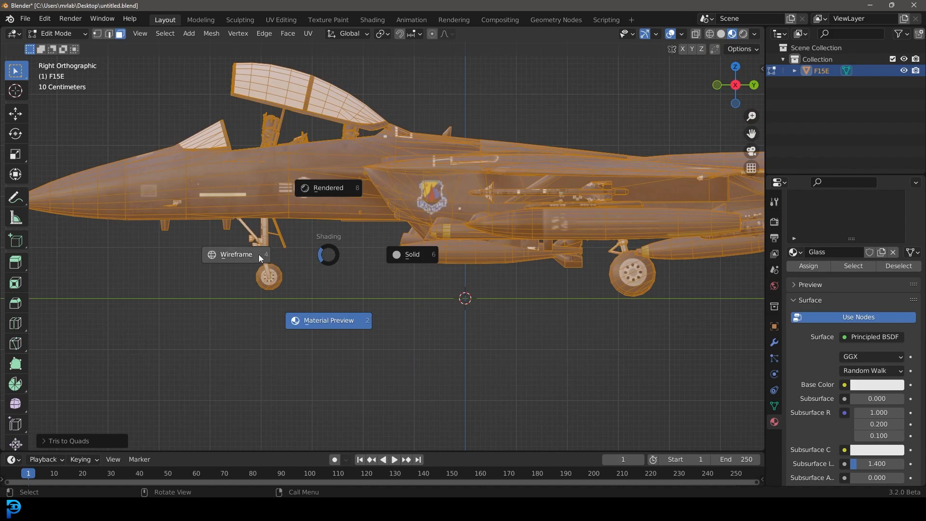
pyautogui.click(260, 256)
pyautogui.scroll(2, 300, 265)
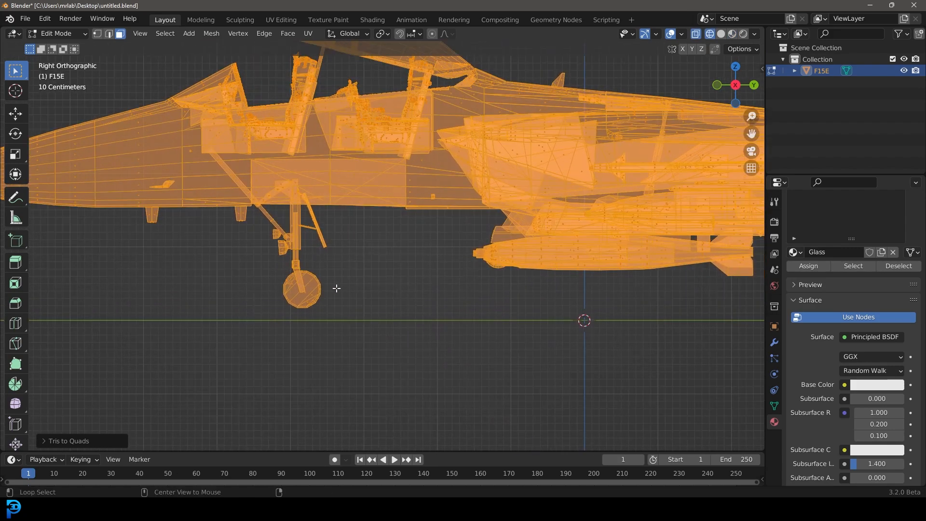
pyautogui.hotkey('alt', 'a')
pyautogui.scroll(3, 304, 295)
pyautogui.scroll(1, 312, 299)
pyautogui.moveTo(244, 391); pyautogui.dragTo(327, 238)
pyautogui.keyDown('shift'); pyautogui.moveTo(223, 263); pyautogui.dragTo(289, 159); pyautogui.keyUp('shift')
pyautogui.moveTo(362, 196); pyautogui.dragTo(376, 171, button='middle')
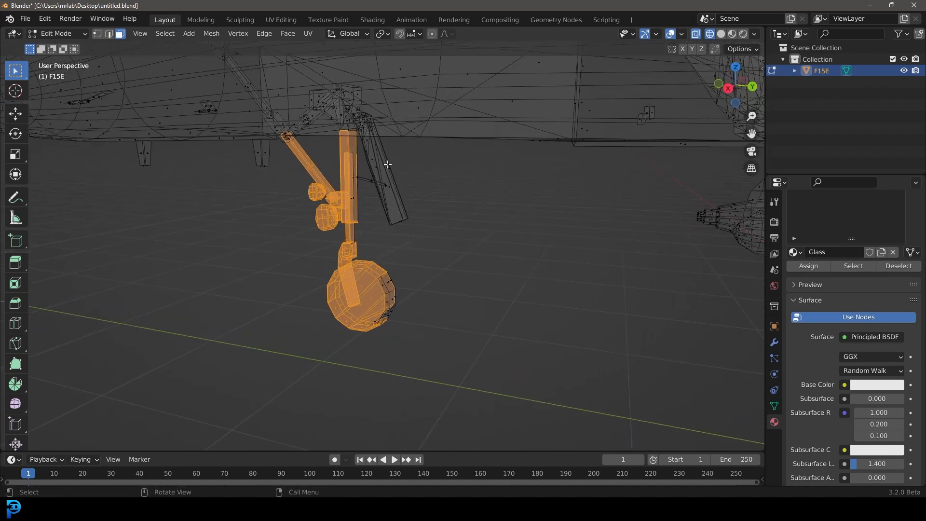
pyautogui.hotkey('ctrl', 'l')
pyautogui.press('z')
pyautogui.click(451, 169)
pyautogui.moveTo(280, 170)
pyautogui.mouseDown(button='middle')
pyautogui.moveTo(291, 156)
pyautogui.moveTo(359, 148)
pyautogui.mouseUp(button='middle')
pyautogui.scroll(-5, 184, 167)
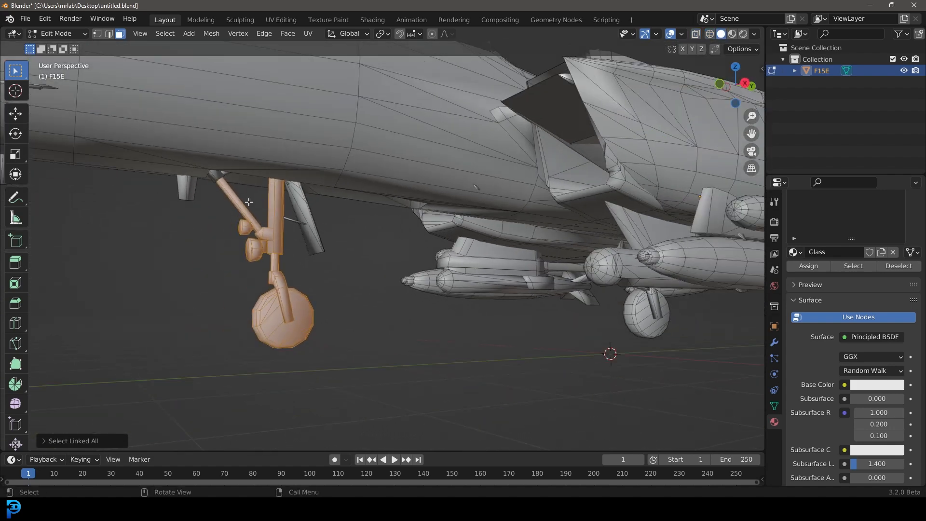
pyautogui.press('g')
pyautogui.click(309, 221)
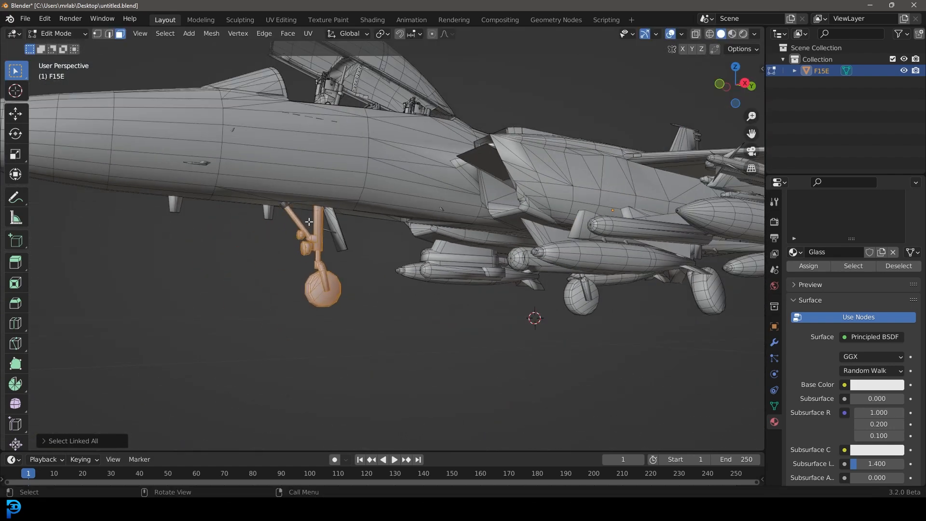
pyautogui.click(279, 224)
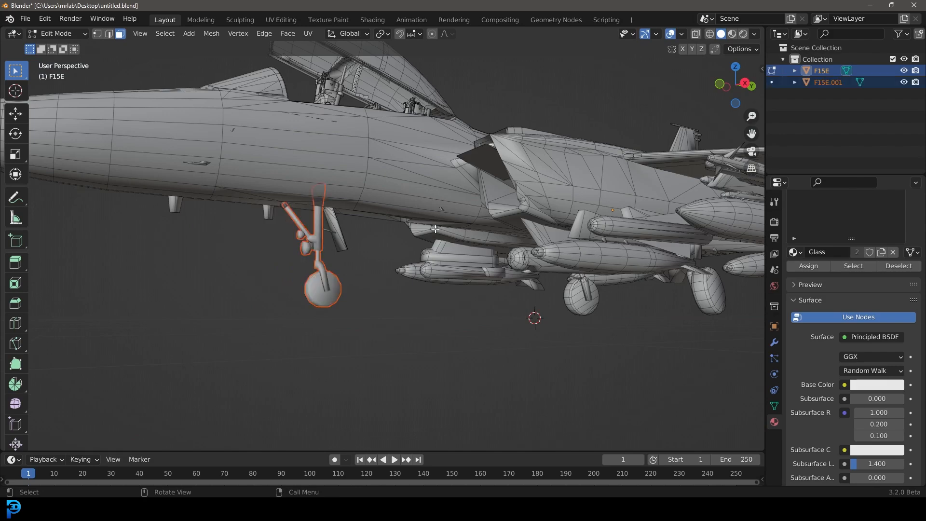
# Step: Toggle Edit Mode and orbit around the jet to inspect the landing gear
pyautogui.press('Tab')
pyautogui.scroll(-4, 575, 277)
pyautogui.scroll(3, 575, 277)
pyautogui.scroll(1, 536, 193)
pyautogui.press('Tab')
pyautogui.scroll(-1, 541, 227)
pyautogui.keyDown('shift'); pyautogui.moveTo(541, 227); pyautogui.dragTo(396, 241, button='middle'); pyautogui.keyUp('shift')
pyautogui.scroll(2, 395, 241)
pyautogui.moveTo(328, 349); pyautogui.dragTo(316, 309, button='middle')
pyautogui.moveTo(315, 309)
pyautogui.keyDown('shift'); pyautogui.mouseDown(button='middle')
pyautogui.moveTo(381, 198)
pyautogui.moveTo(252, 210)
pyautogui.moveTo(343, 198)
pyautogui.moveTo(362, 163)
pyautogui.moveTo(382, 242)
pyautogui.mouseUp(button='middle'); pyautogui.keyUp('shift')
pyautogui.scroll(1, 252, 211)
# Step: In Edit Mode wireframe, select the jet's upper body geometry with linked selection and hide it
pyautogui.press('z')
pyautogui.click(300, 225)
pyautogui.moveTo(300, 225)
pyautogui.mouseDown(button='middle')
pyautogui.moveTo(421, 164)
pyautogui.moveTo(341, 218)
pyautogui.moveTo(386, 205)
pyautogui.mouseUp(button='middle')
pyautogui.scroll(-2, 386, 205)
pyautogui.press('z')
pyautogui.click(521, 225)
pyautogui.moveTo(520, 224)
pyautogui.mouseDown(button='middle')
pyautogui.moveTo(476, 212)
pyautogui.moveTo(405, 223)
pyautogui.mouseUp(button='middle')
pyautogui.scroll(2, 475, 212)
pyautogui.scroll(-7, 405, 223)
pyautogui.press('z')
pyautogui.click(292, 232)
pyautogui.moveTo(97, 110)
pyautogui.mouseDown()
pyautogui.moveTo(496, 175)
pyautogui.moveTo(609, 210)
pyautogui.moveTo(590, 199)
pyautogui.mouseUp()
pyautogui.hotkey('ctrl', 'l')
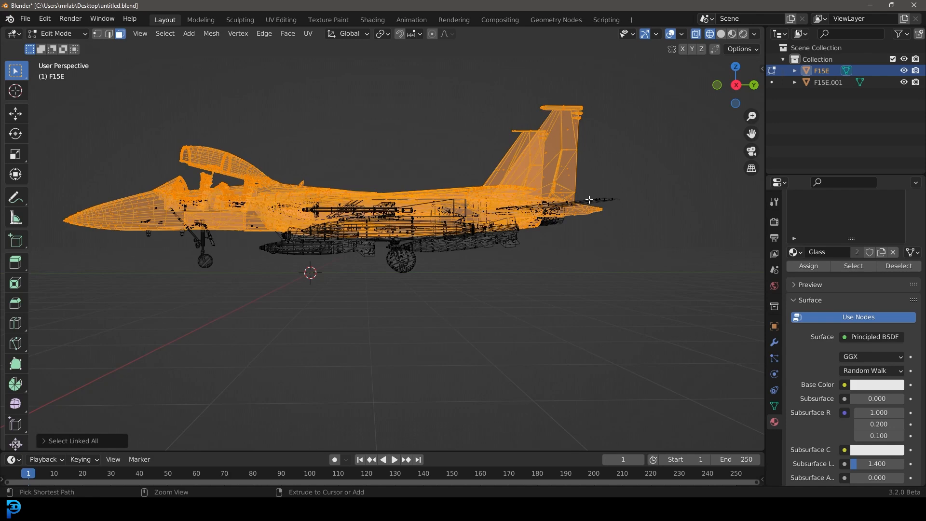
pyautogui.press('h')
# Step: Box-select another band of the jet's upper geometry and hide it as well
pyautogui.scroll(3, 397, 186)
pyautogui.moveTo(139, 120); pyautogui.dragTo(677, 207)
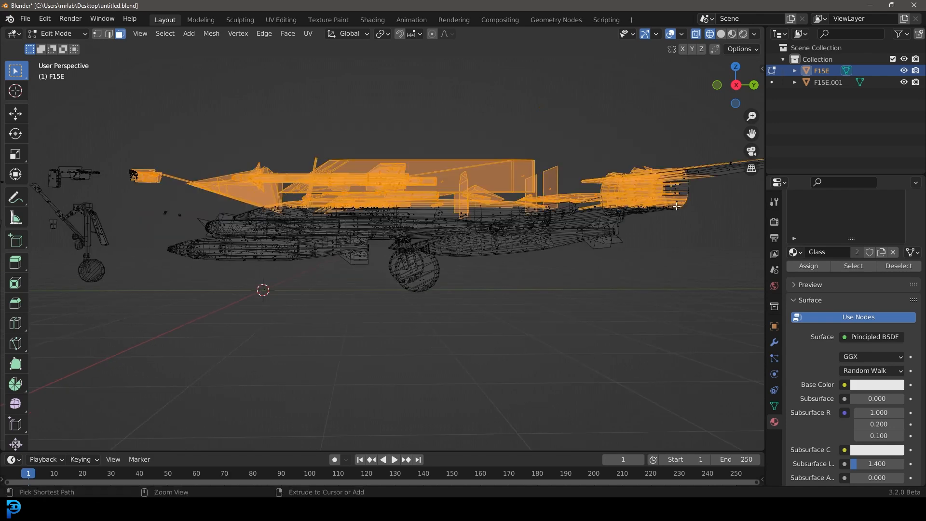
pyautogui.press('h')
# Step: Select both rear landing gears with linked selection and separate them into their own object
pyautogui.press('z')
pyautogui.click(478, 201)
pyautogui.moveTo(478, 201)
pyautogui.mouseDown(button='middle')
pyautogui.moveTo(439, 227)
pyautogui.moveTo(398, 276)
pyautogui.moveTo(416, 271)
pyautogui.mouseUp(button='middle')
pyautogui.moveTo(394, 309); pyautogui.dragTo(481, 225)
pyautogui.hotkey('ctrl', 'l')
pyautogui.press('z')
pyautogui.click(374, 228)
pyautogui.moveTo(339, 295)
pyautogui.keyDown('shift'); pyautogui.mouseDown()
pyautogui.moveTo(283, 262)
pyautogui.moveTo(241, 215)
pyautogui.mouseUp(); pyautogui.keyUp('shift')
pyautogui.hotkey('ctrl', 'l')
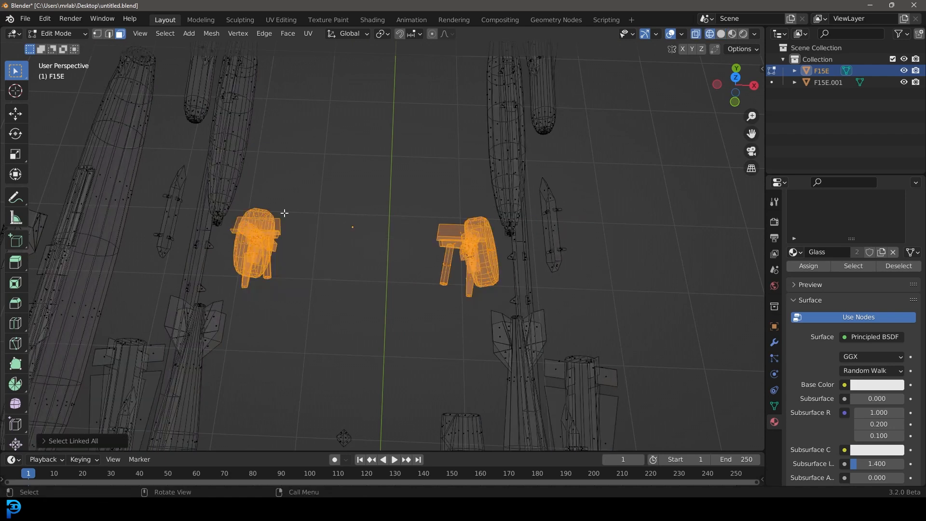
pyautogui.press('p')
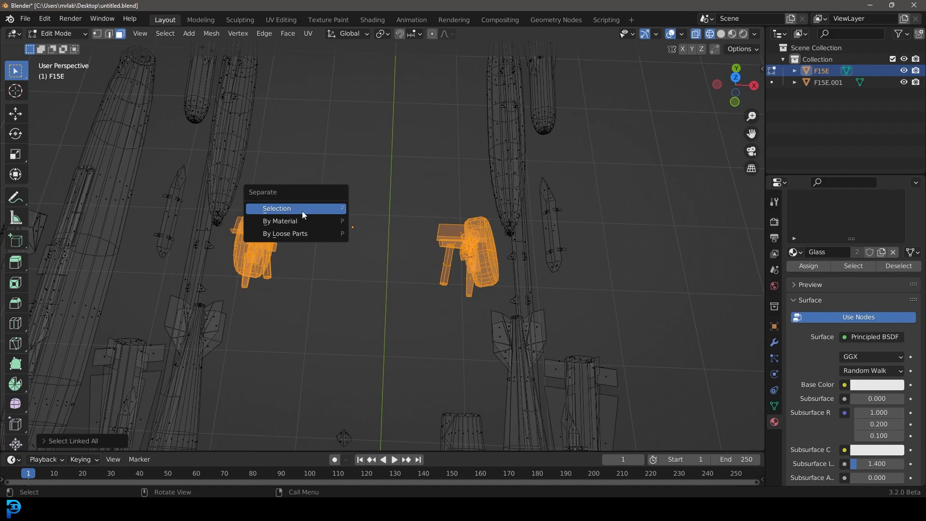
pyautogui.click(311, 214)
# Step: Reveal all hidden geometry and return to Object Mode in solid shading
pyautogui.hotkey('alt', 'h')
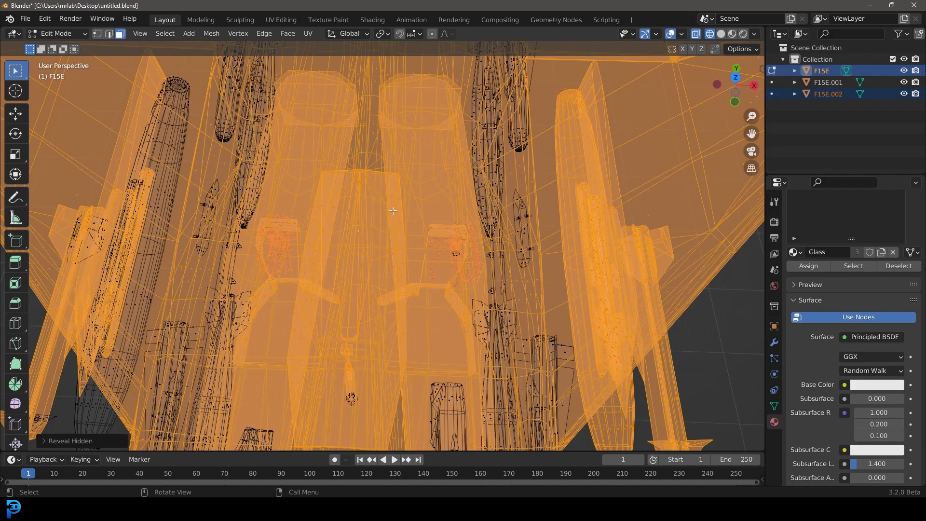
pyautogui.scroll(-6, 395, 210)
pyautogui.press('Tab')
pyautogui.press('z')
pyautogui.click(403, 247)
pyautogui.moveTo(319, 264)
pyautogui.mouseDown(button='middle')
pyautogui.moveTo(362, 228)
pyautogui.moveTo(410, 213)
pyautogui.mouseUp(button='middle')
pyautogui.hotkey('alt', 'a')
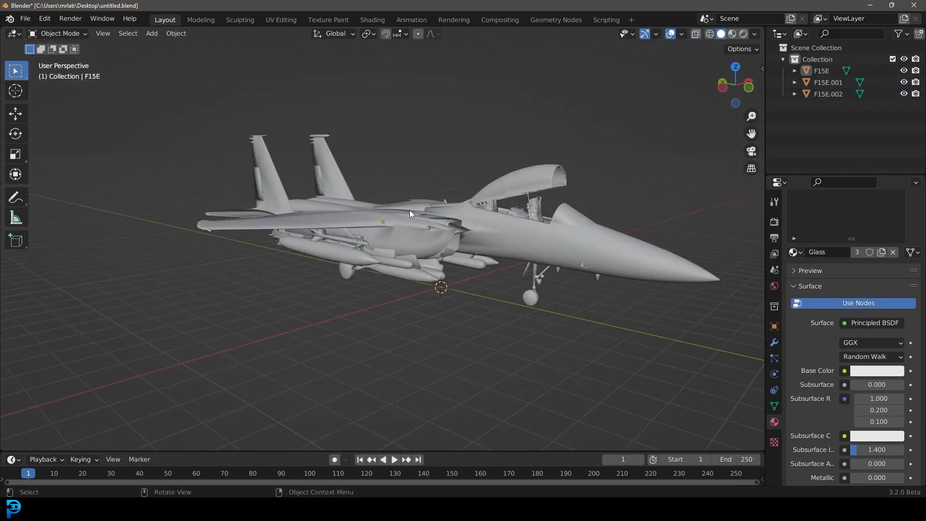
pyautogui.click(411, 214)
# Step: Select the separated landing gear objects and the jet body, test-grabbing each to check they move independently
pyautogui.press('g')
pyautogui.rightClick(441, 177)
pyautogui.click(422, 274)
pyautogui.moveTo(422, 275); pyautogui.dragTo(462, 273, button='middle')
pyautogui.moveTo(390, 212); pyautogui.dragTo(408, 224, button='middle')
pyautogui.scroll(2, 508, 275)
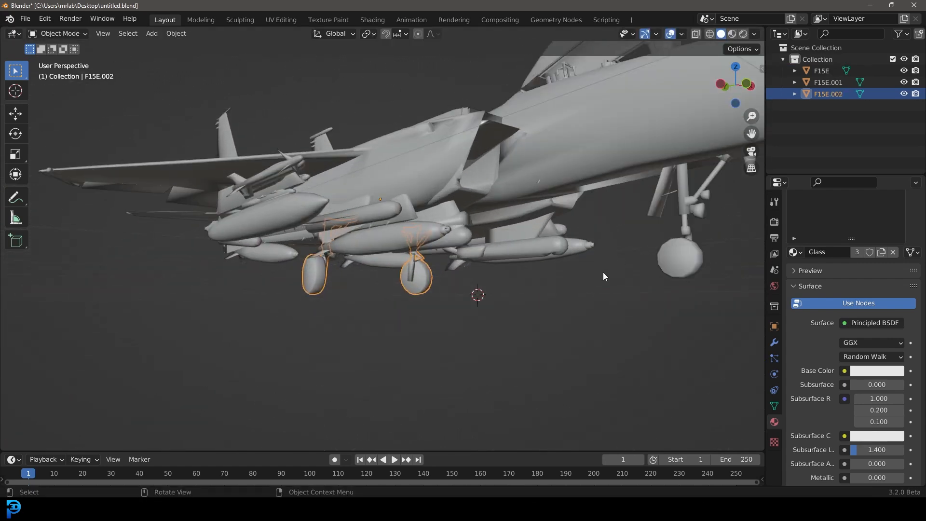
pyautogui.keyDown('shift'); pyautogui.click(687, 245); pyautogui.keyUp('shift')
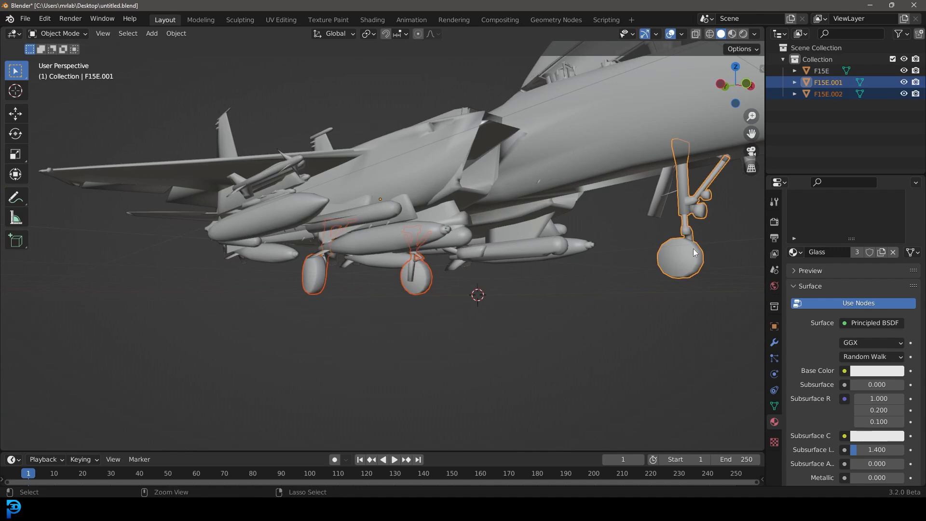
pyautogui.scroll(-5, 541, 260)
pyautogui.moveTo(541, 260); pyautogui.dragTo(550, 284, button='middle')
pyautogui.press('g')
pyautogui.rightClick(554, 222)
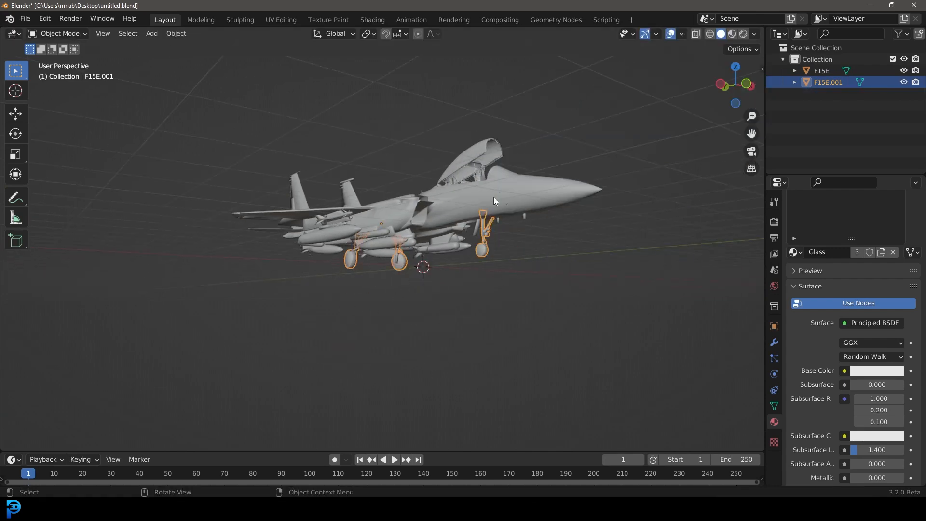
pyautogui.click(459, 196)
pyautogui.scroll(4, 472, 252)
pyautogui.moveTo(459, 195); pyautogui.dragTo(480, 245, button='middle')
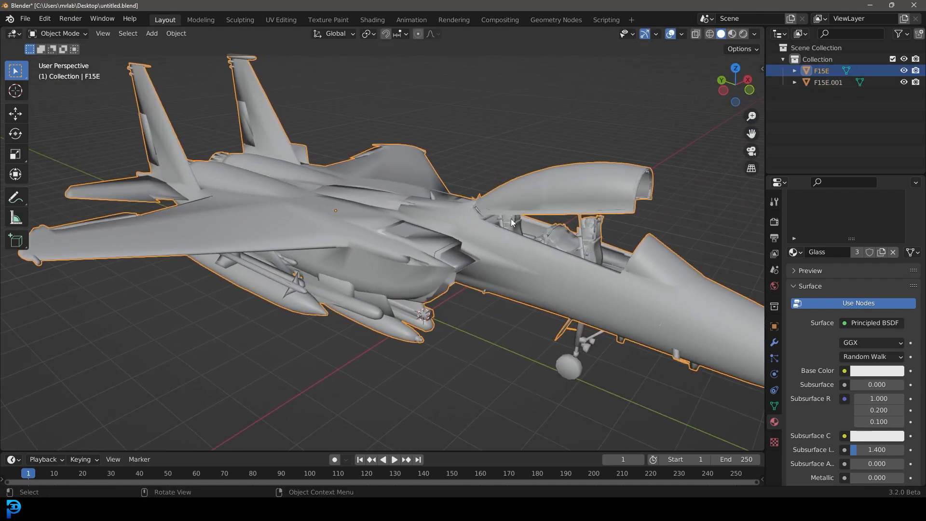
pyautogui.press('g')
pyautogui.rightClick(475, 193)
# Step: Enter Edit Mode and select the canopy geometry with linked selection in right side wireframe view
pyautogui.press('Tab')
pyautogui.moveTo(453, 203); pyautogui.dragTo(293, 204, button='middle')
pyautogui.scroll(4, 408, 294)
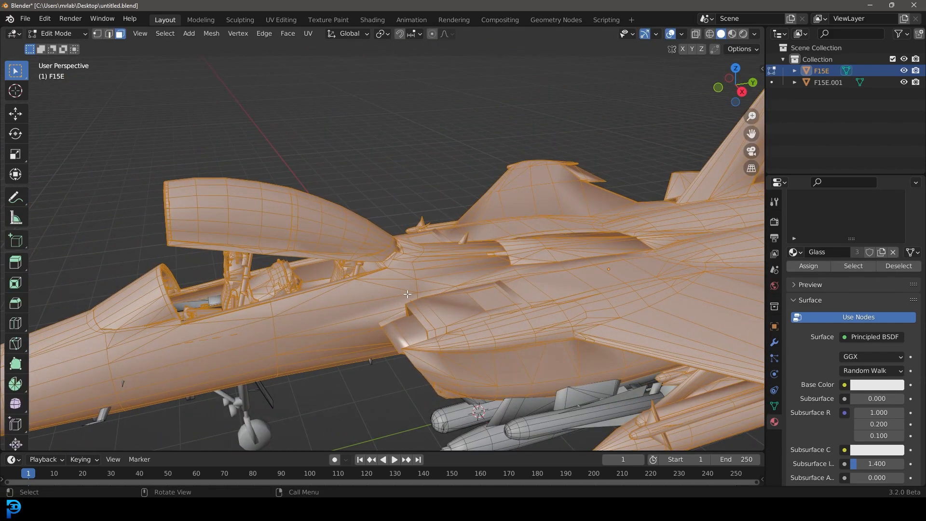
pyautogui.press('KP_3')
pyautogui.press('z')
pyautogui.click(342, 293)
pyautogui.moveTo(83, 113)
pyautogui.mouseDown()
pyautogui.moveTo(327, 190)
pyautogui.moveTo(360, 219)
pyautogui.mouseUp()
pyautogui.moveTo(359, 214); pyautogui.dragTo(359, 215)
pyautogui.scroll(3, 261, 203)
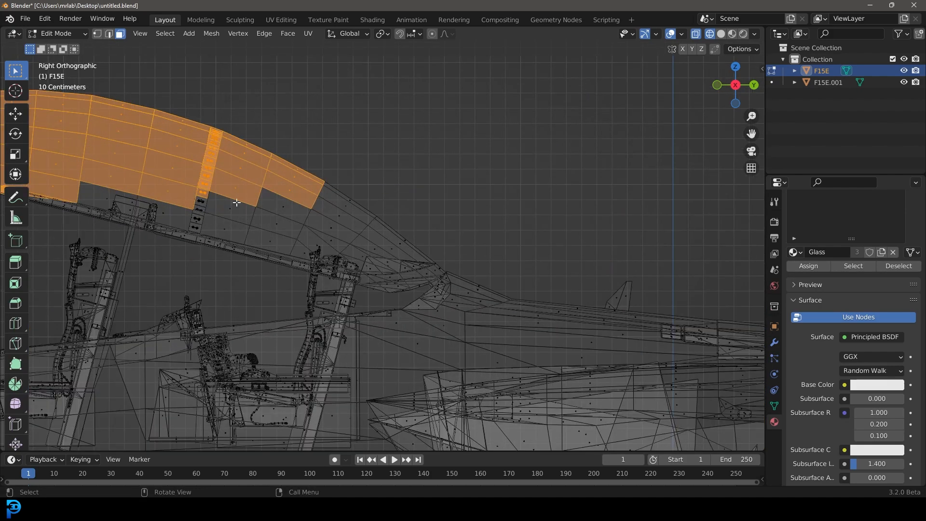
pyautogui.scroll(-2, 273, 203)
pyautogui.hotkey('ctrl', 'l')
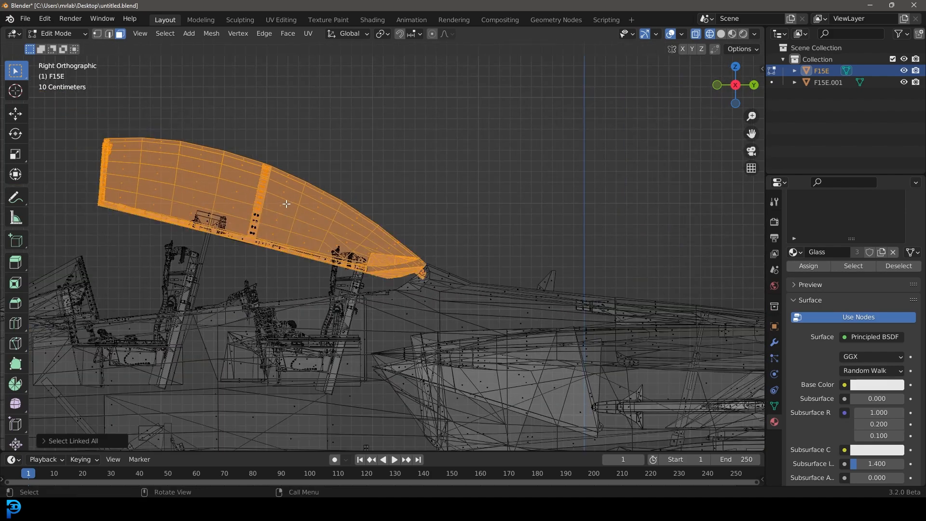
# Step: Refine the canopy selection with circle select and test-grab it to check nothing else is included
pyautogui.press('g')
pyautogui.rightClick(302, 175)
pyautogui.scroll(1, 281, 205)
pyautogui.press('c')
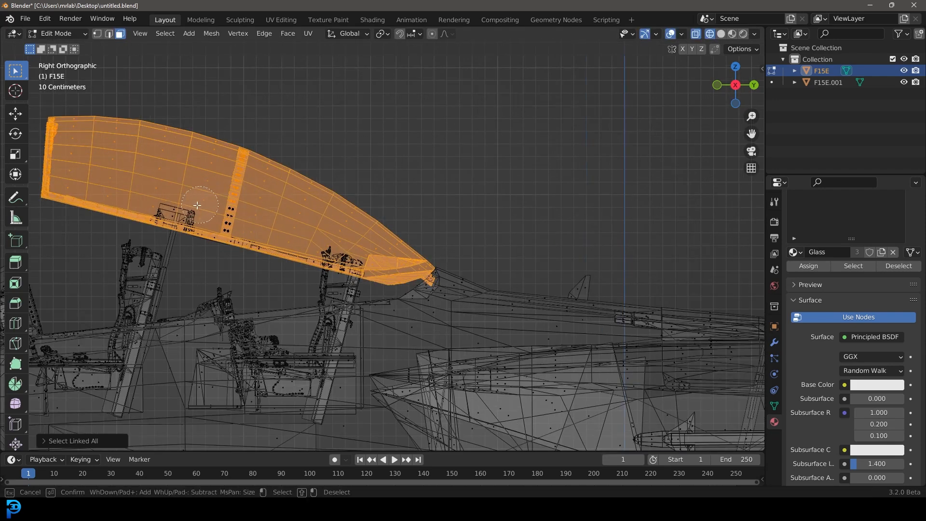
pyautogui.moveTo(148, 196)
pyautogui.mouseDown()
pyautogui.moveTo(227, 231)
pyautogui.moveTo(308, 250)
pyautogui.mouseUp()
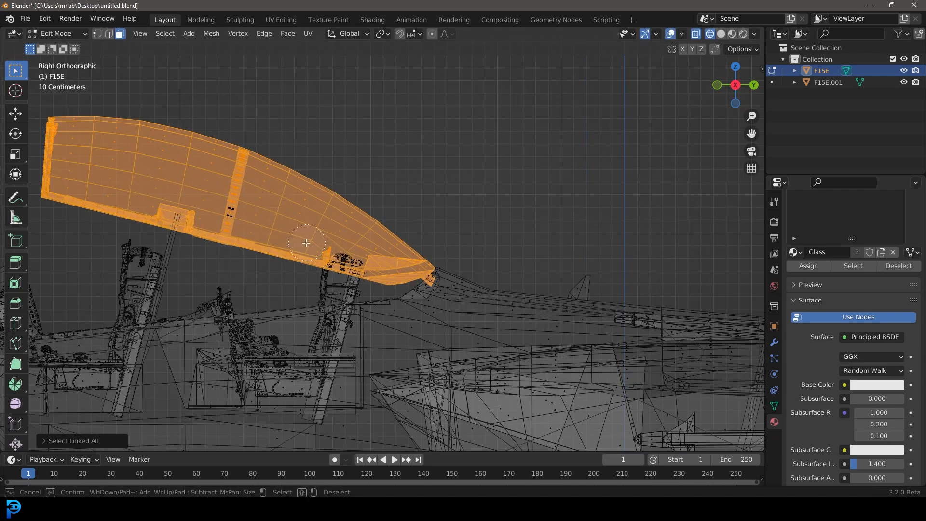
pyautogui.rightClick(316, 236)
pyautogui.hotkey('ctrl', 'z')
pyautogui.press('c')
pyautogui.moveTo(182, 220)
pyautogui.mouseDown()
pyautogui.moveTo(172, 215)
pyautogui.moveTo(290, 252)
pyautogui.mouseUp()
pyautogui.rightClick(283, 257)
pyautogui.press('g')
pyautogui.rightClick(301, 208)
pyautogui.scroll(-2, 297, 217)
pyautogui.press('g')
pyautogui.rightClick(276, 224)
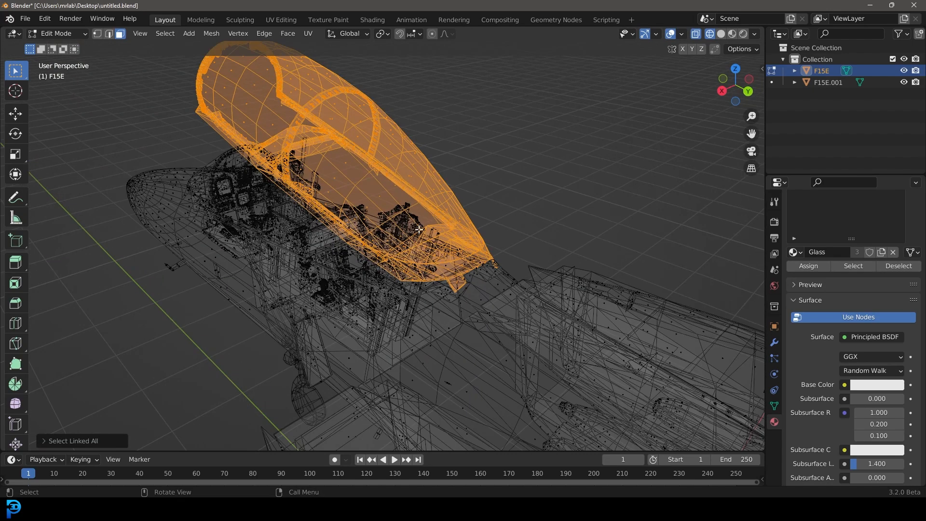
pyautogui.moveTo(418, 230); pyautogui.dragTo(390, 216, button='middle')
pyautogui.press('g')
pyautogui.rightClick(382, 158)
pyautogui.moveTo(339, 183); pyautogui.dragTo(348, 190, button='middle')
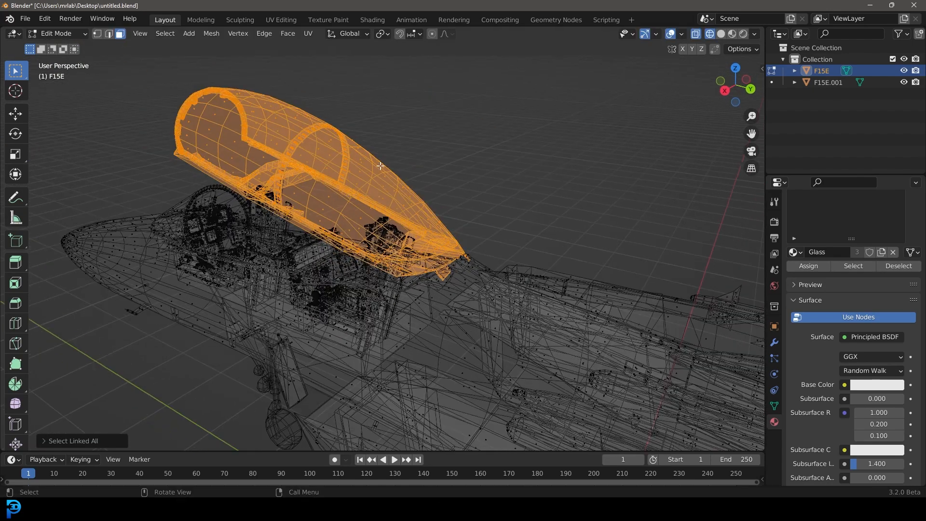
# Step: Separate the canopy into its own object and return to Object Mode in solid shading
pyautogui.press('p')
pyautogui.click(362, 166)
pyautogui.scroll(-2, 345, 179)
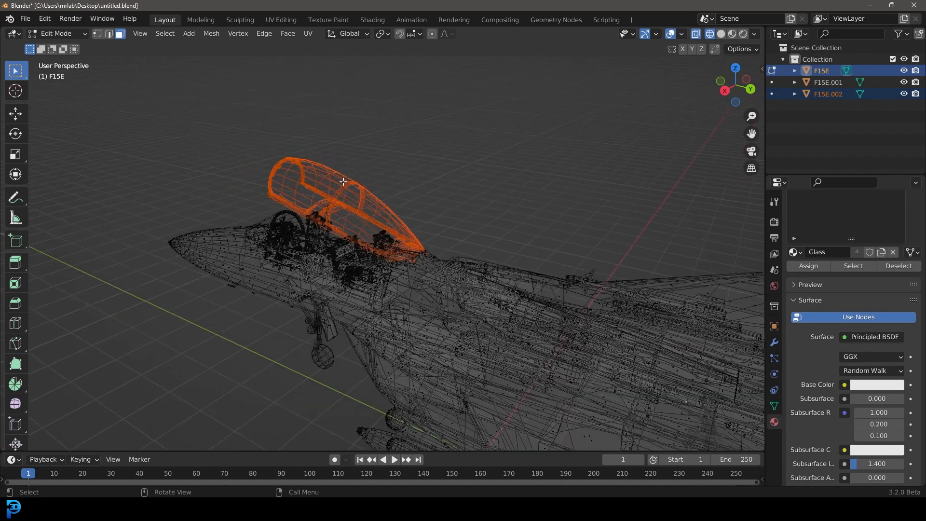
pyautogui.moveTo(386, 183); pyautogui.dragTo(385, 188, button='middle')
pyautogui.press('Tab')
pyautogui.scroll(-2, 377, 178)
pyautogui.press('z')
pyautogui.click(371, 190)
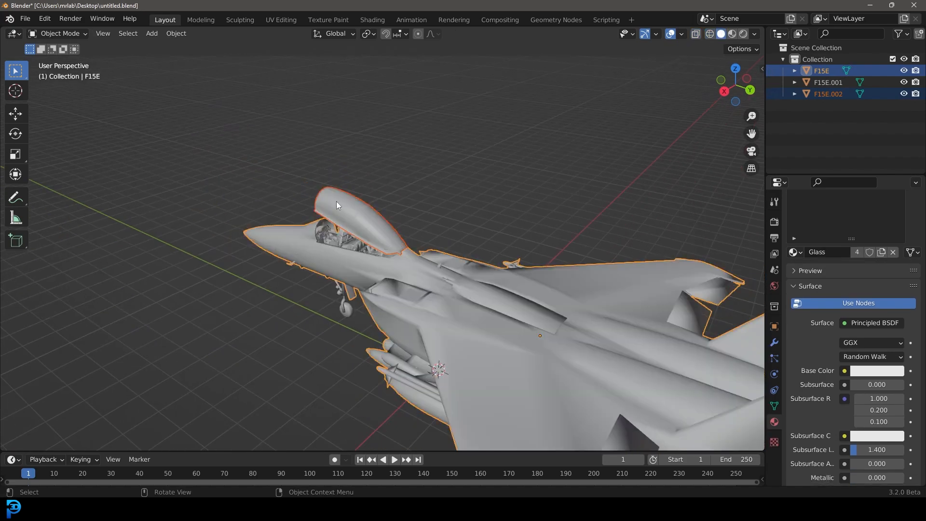
# Step: Test-grab the separated canopy and landing gear objects to check they are independent
pyautogui.moveTo(328, 213); pyautogui.dragTo(473, 213, button='middle')
pyautogui.scroll(-2, 473, 213)
pyautogui.click(432, 257)
pyautogui.press('g')
pyautogui.rightClick(452, 155)
pyautogui.scroll(3, 510, 284)
pyautogui.click(555, 301)
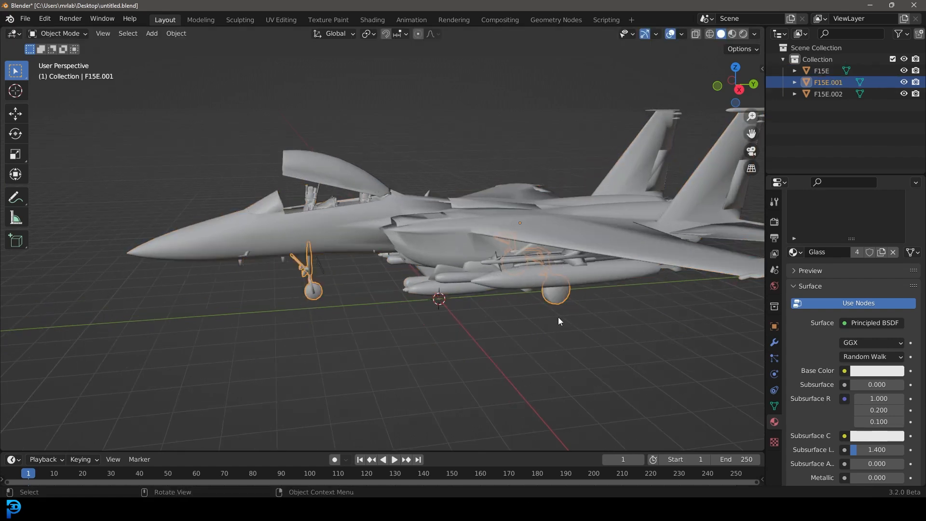
pyautogui.click(314, 156)
pyautogui.press('g')
pyautogui.rightClick(328, 131)
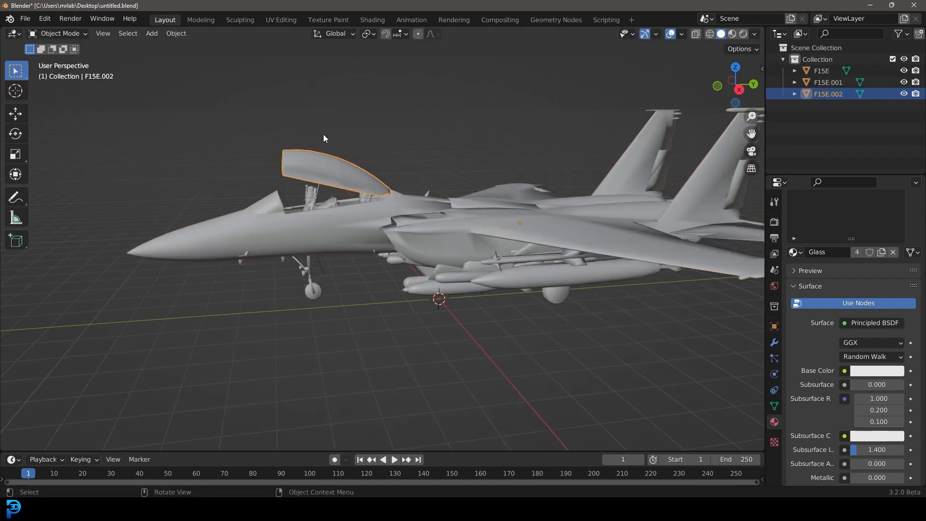
pyautogui.scroll(1, 341, 193)
# Step: Select all jet parts and set their origins with Origin to Geometry
pyautogui.keyDown('shift'); pyautogui.click(304, 285); pyautogui.keyUp('shift')
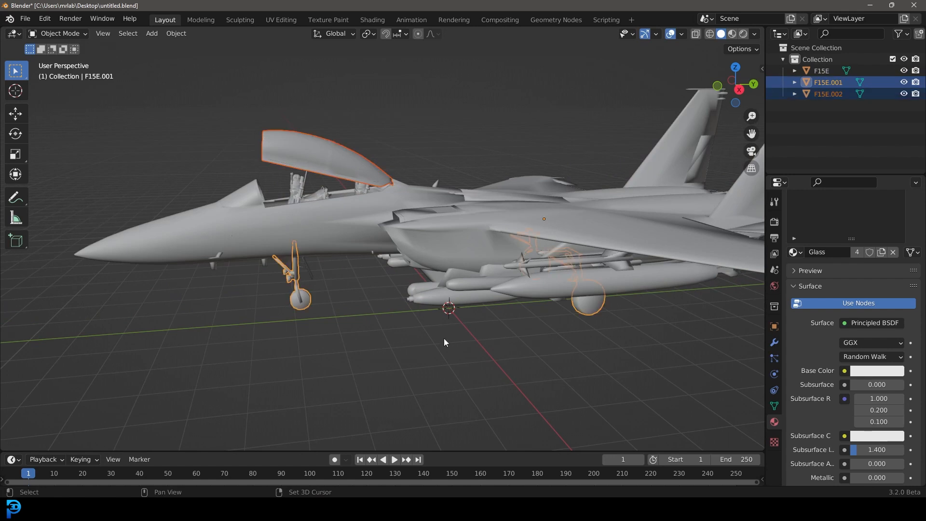
pyautogui.keyDown('shift'); pyautogui.moveTo(436, 259); pyautogui.dragTo(346, 207); pyautogui.keyUp('shift')
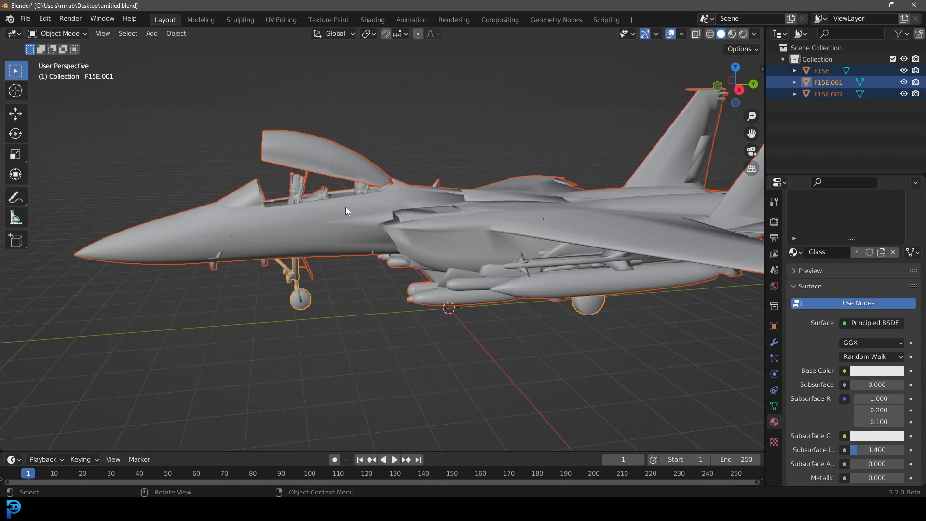
pyautogui.press('F3')
pyautogui.write('set')
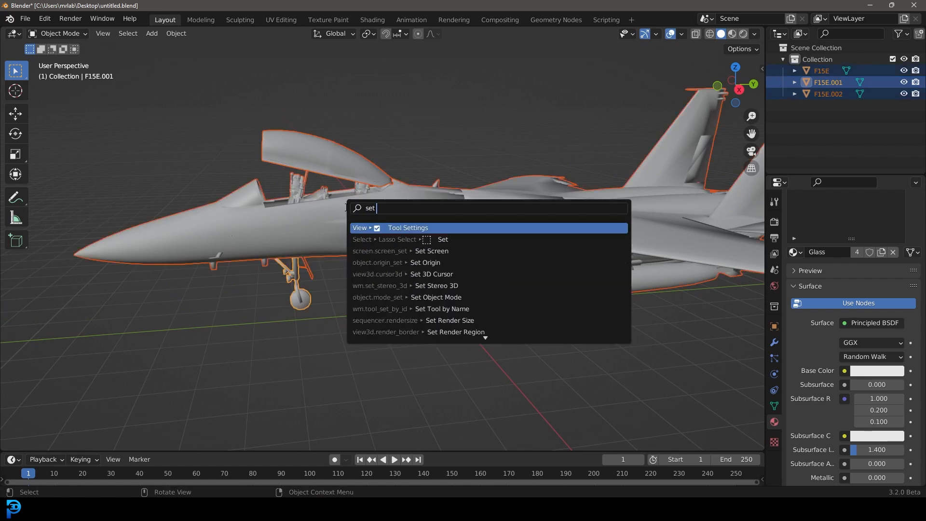
pyautogui.write(' or')
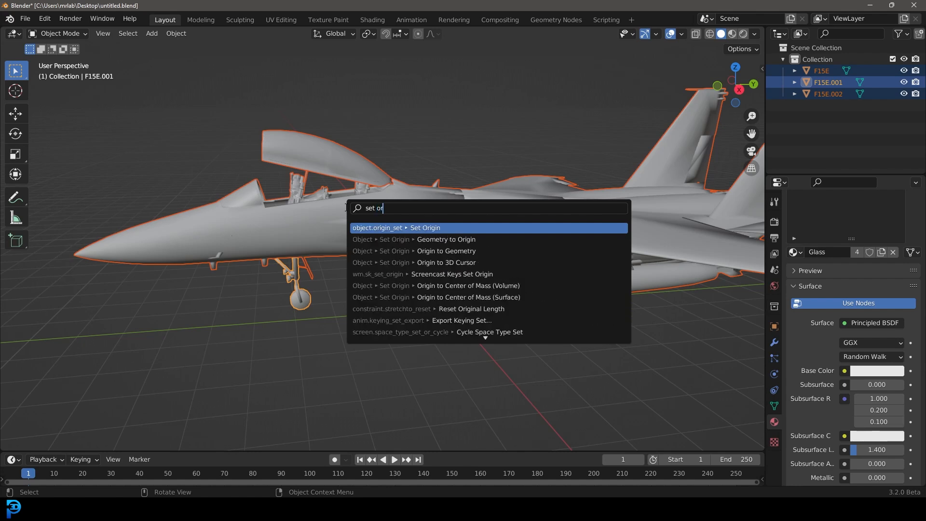
pyautogui.press('Down')
pyautogui.press('Down')
pyautogui.press('Return')
# Step: Add an armature in front orthographic view at the 3D cursor
pyautogui.moveTo(432, 228); pyautogui.dragTo(381, 237, button='middle')
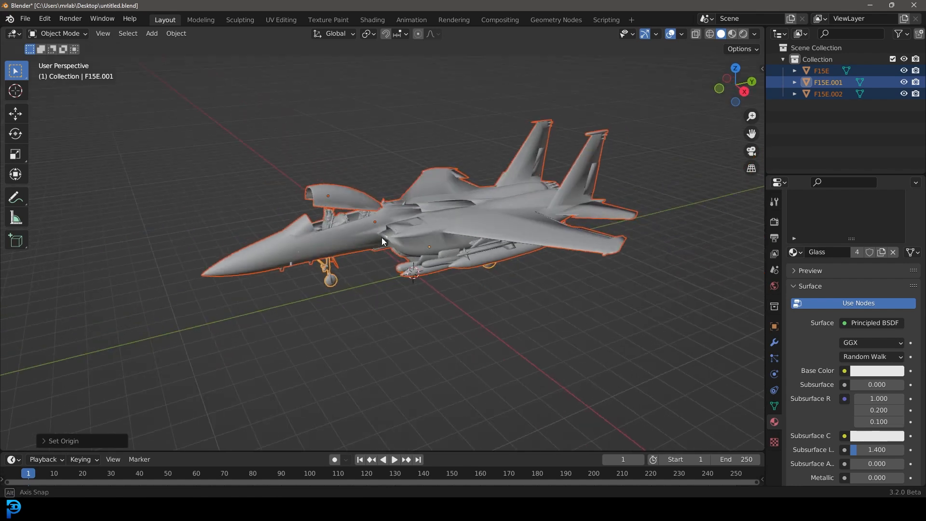
pyautogui.click(342, 196)
pyautogui.moveTo(343, 196); pyautogui.dragTo(488, 205, button='middle')
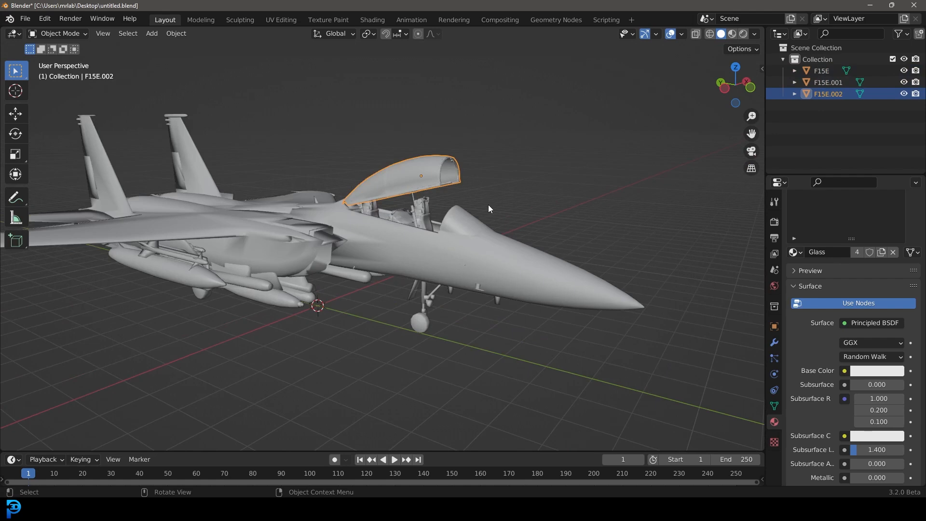
pyautogui.click(358, 223)
pyautogui.press('KP_1')
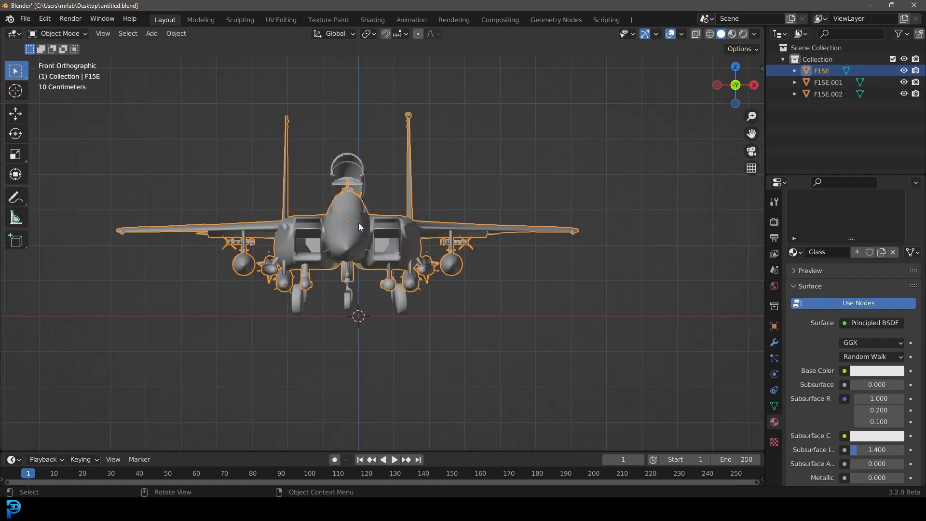
pyautogui.scroll(2, 373, 202)
pyautogui.hotkey('shift', 'a')
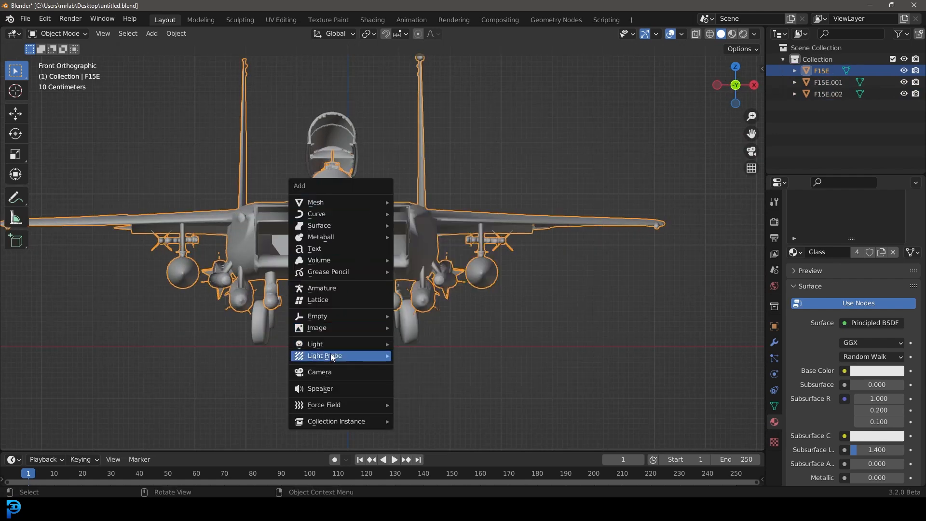
pyautogui.click(327, 290)
# Step: Select the three jet objects and move them about 0.31 m along X to centre them on the armature
pyautogui.scroll(-4, 470, 301)
pyautogui.scroll(5, 433, 331)
pyautogui.scroll(1, 395, 249)
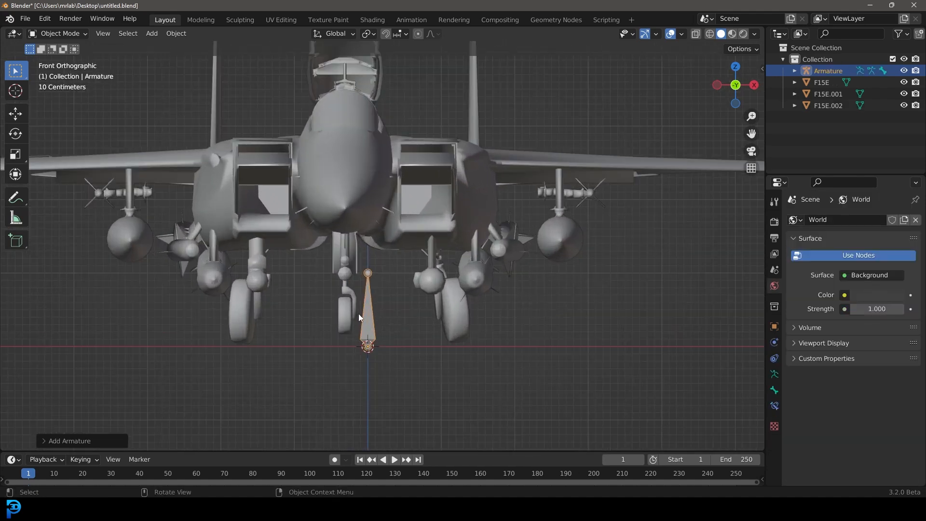
pyautogui.scroll(-3, 385, 255)
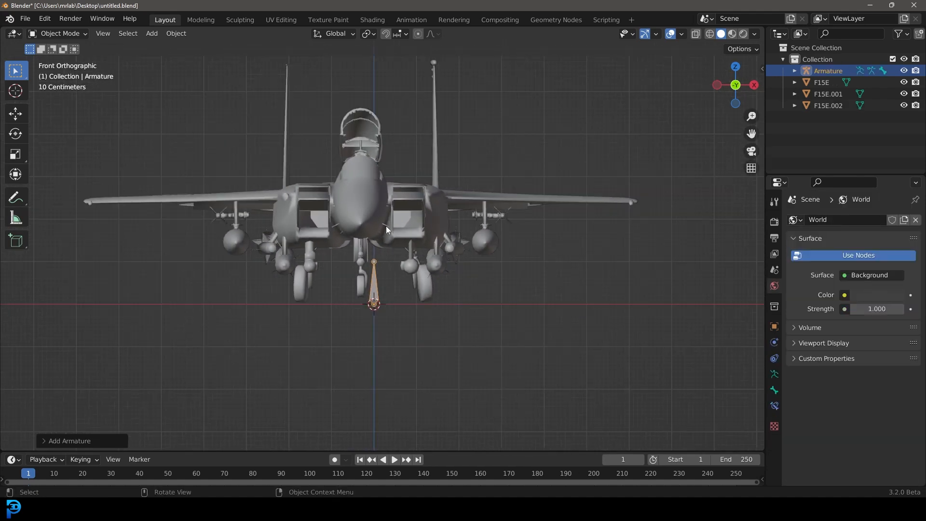
pyautogui.scroll(2, 376, 280)
pyautogui.hotkey('ctrl', 'i')
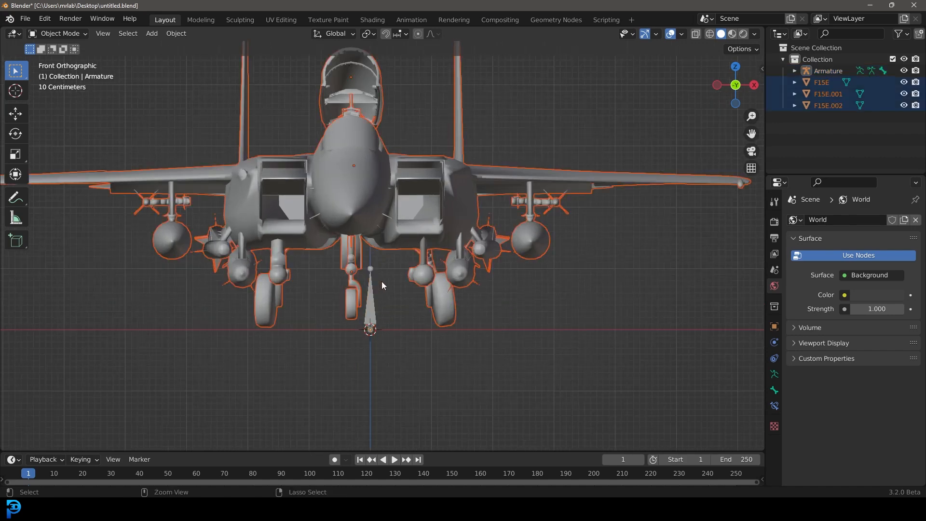
pyautogui.scroll(1, 381, 282)
pyautogui.press('g')
pyautogui.press('Escape')
pyautogui.press('g')
pyautogui.press('x')
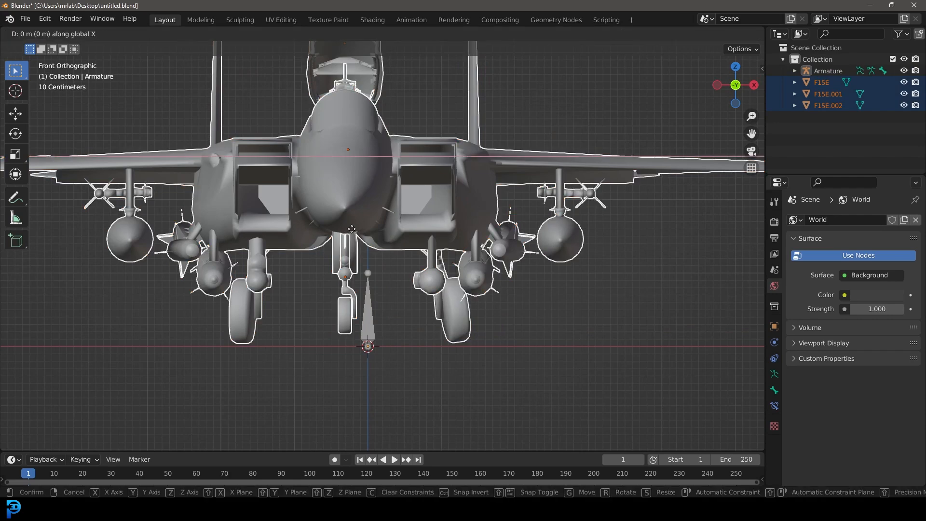
pyautogui.click(403, 257)
# Step: Enter the armature's Edit Mode in right side view and open its armature data properties
pyautogui.scroll(-4, 406, 210)
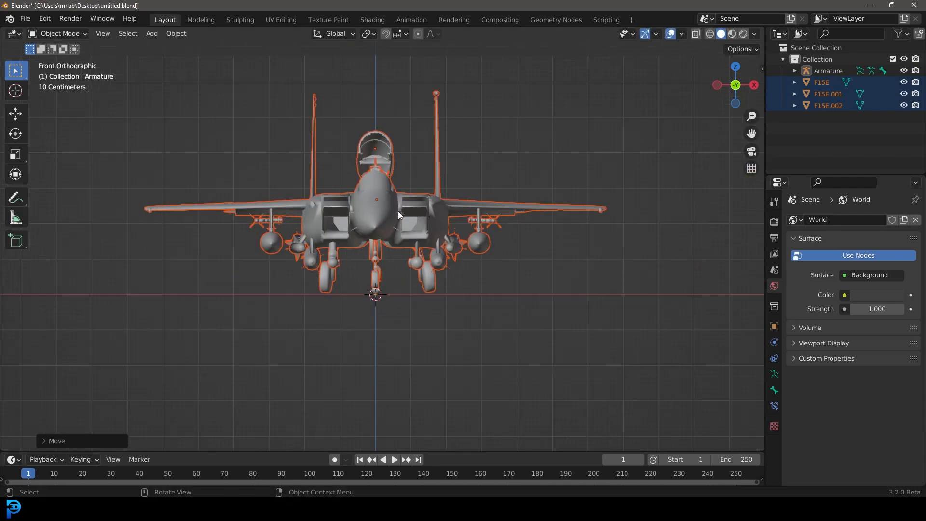
pyautogui.press('Tab')
pyautogui.moveTo(484, 229); pyautogui.dragTo(440, 264, button='middle')
pyautogui.press('KP_3')
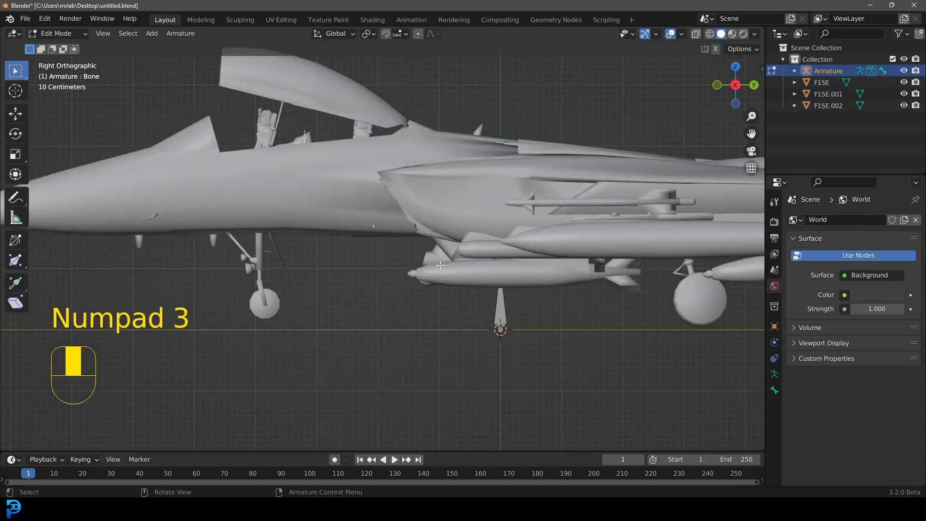
pyautogui.click(774, 376)
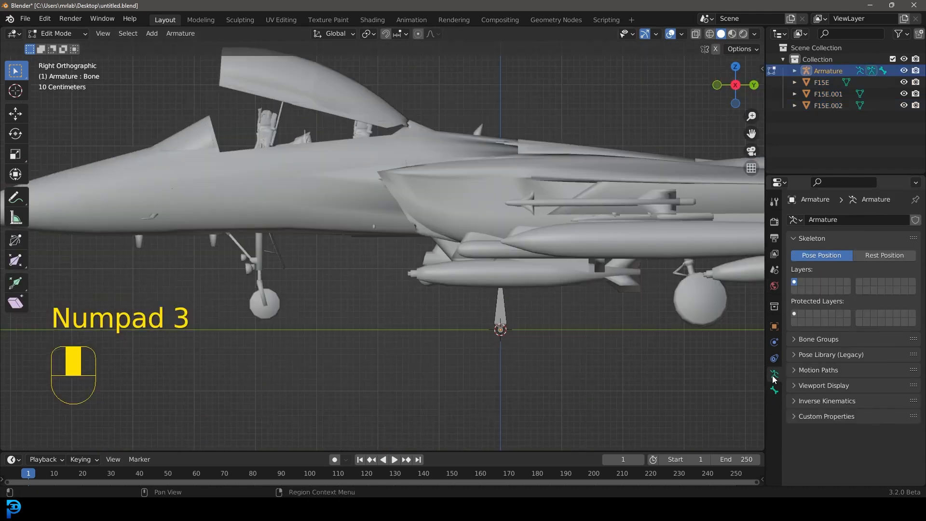
# Step: Expand the armature's viewport display settings and enable In Front so the bones show through the jet
pyautogui.click(812, 386)
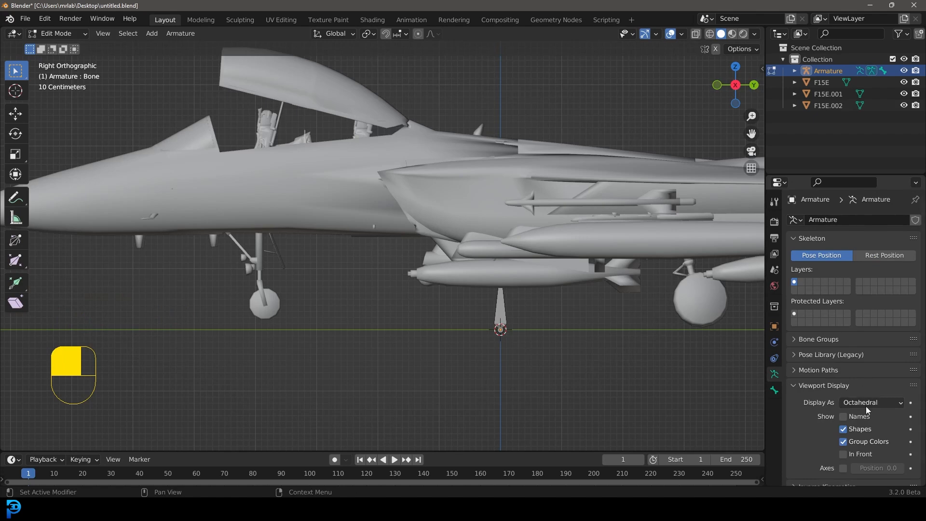
pyautogui.scroll(-2, 809, 425)
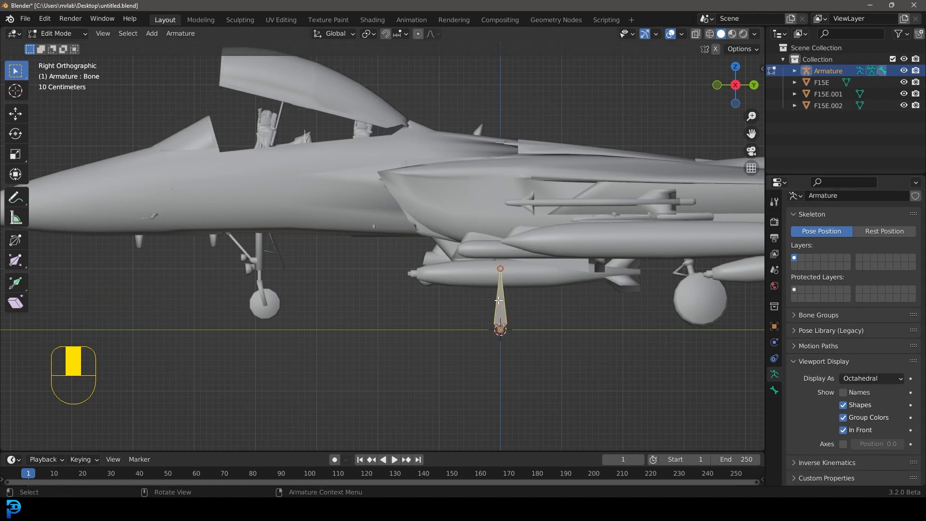
pyautogui.scroll(-3, 503, 310)
pyautogui.keyDown('shift'); pyautogui.moveTo(362, 252); pyautogui.dragTo(353, 265, button='middle'); pyautogui.keyUp('shift')
pyautogui.scroll(3, 353, 265)
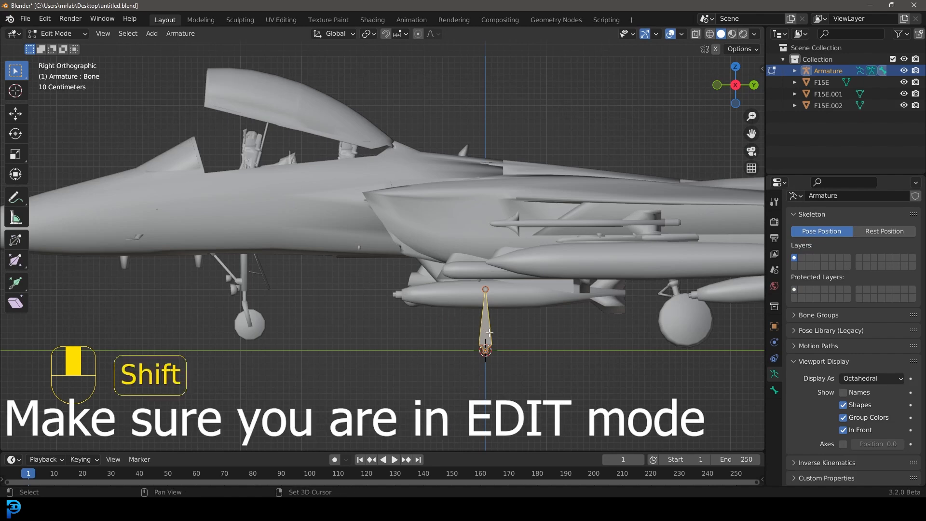
# Step: Duplicate the bone and move the copy about 2.14 m up along Z to the top of the fuselage
pyautogui.hotkey('shift', 'd')
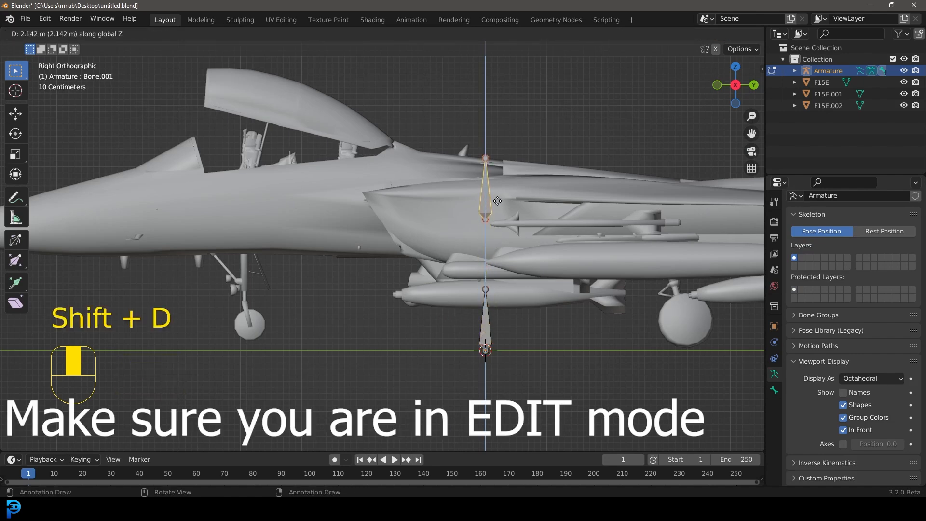
pyautogui.click(496, 198)
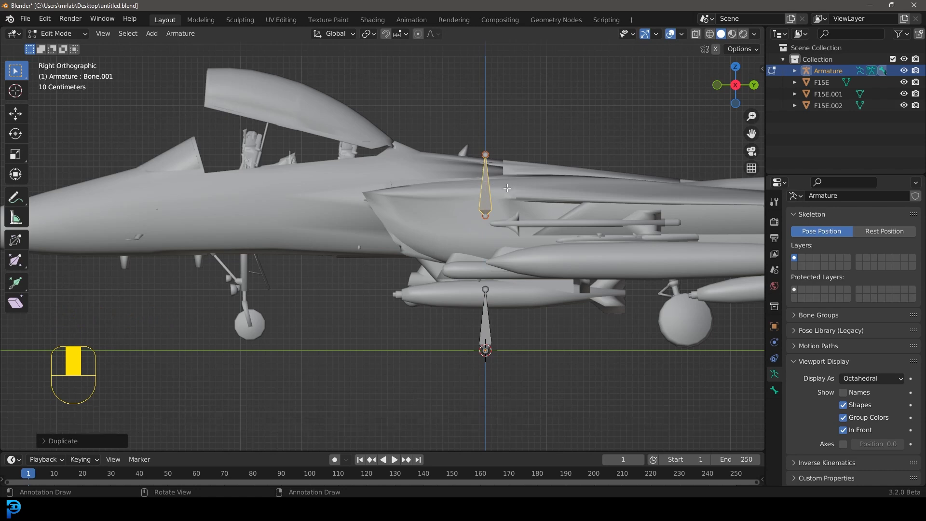
# Step: Parent the upper bone to the lower bone with Keep Offset
pyautogui.press('shift')
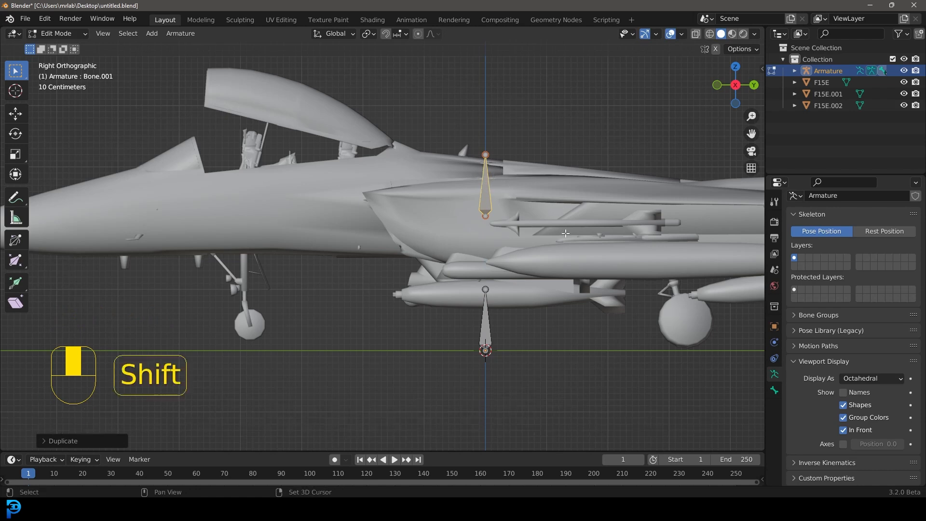
pyautogui.keyDown('shift'); pyautogui.click(486, 319); pyautogui.keyUp('shift')
pyautogui.hotkey('ctrl', 'p')
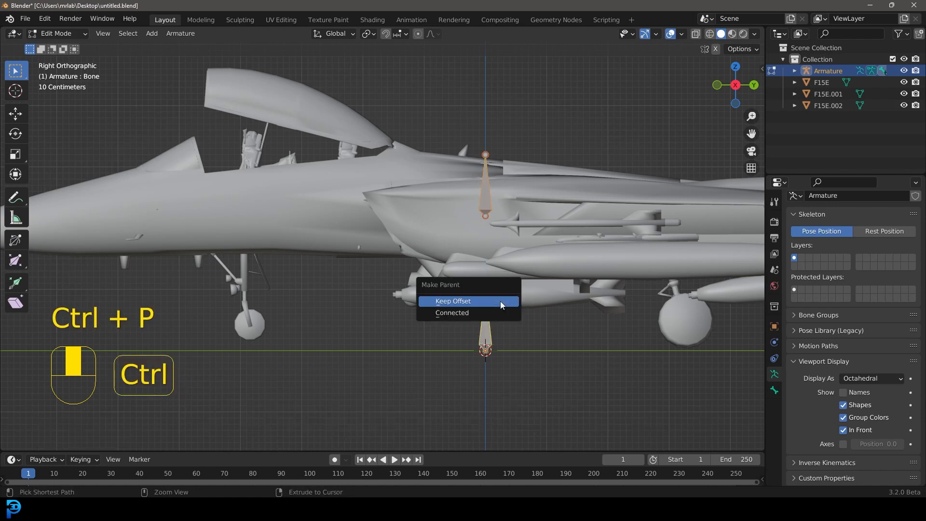
pyautogui.click(488, 300)
pyautogui.click(488, 192)
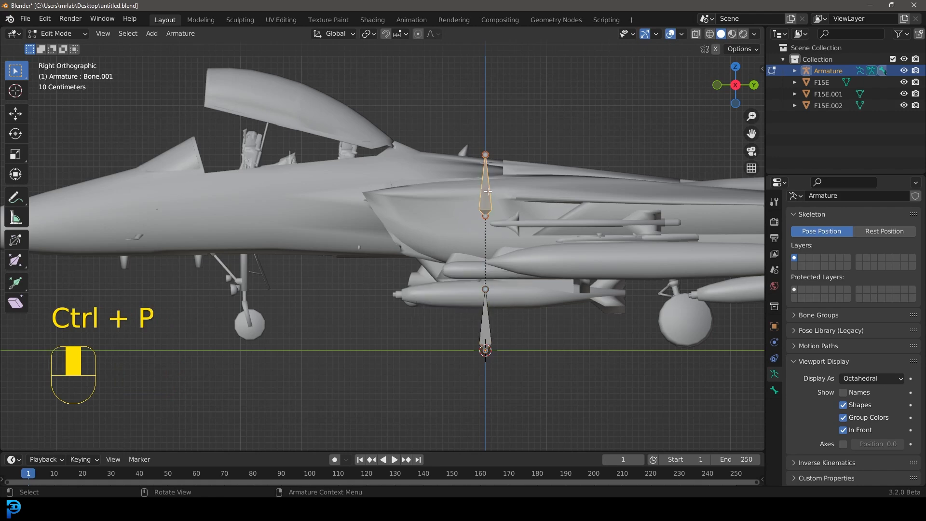
pyautogui.press('g')
pyautogui.rightClick(533, 129)
pyautogui.click(487, 316)
pyautogui.press('g')
pyautogui.rightClick(488, 294)
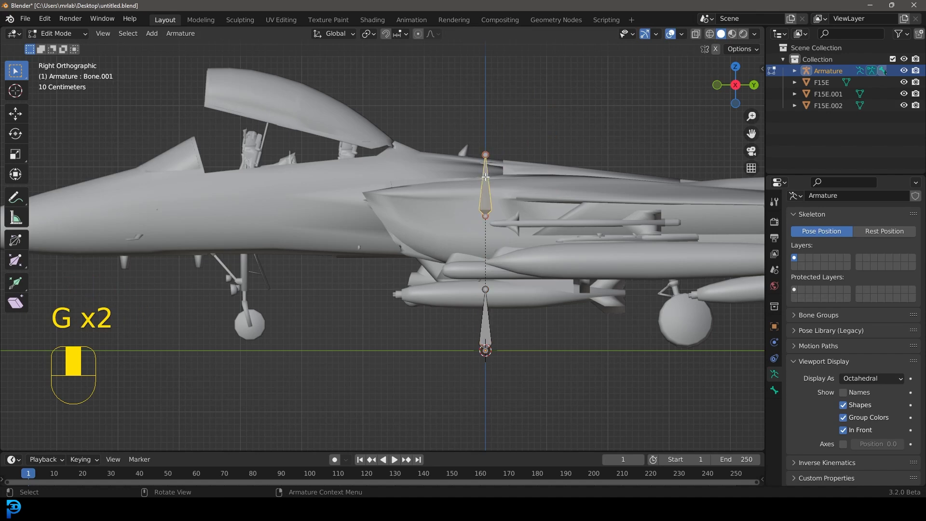
# Step: Duplicate the upper bone and place the copy at the canopy hinge, about 0.74 m back and 0.88 m up
pyautogui.scroll(1, 482, 168)
pyautogui.keyDown('shift'); pyautogui.moveTo(482, 167); pyautogui.dragTo(482, 233, button='middle'); pyautogui.keyUp('shift')
pyautogui.hotkey('shift', 'd')
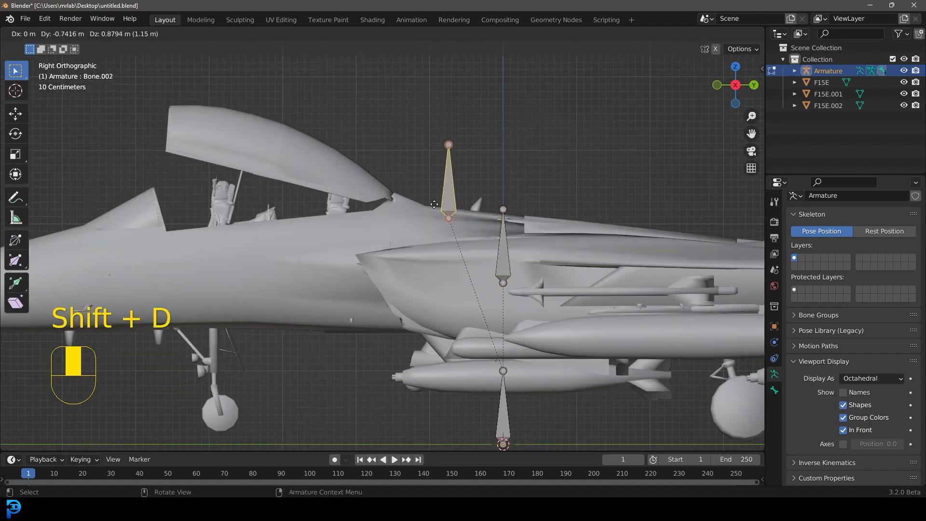
pyautogui.click(384, 186)
# Step: Zoom in on the new bone and switch the viewport to wireframe shading
pyautogui.scroll(4, 381, 179)
pyautogui.keyDown('shift'); pyautogui.moveTo(375, 168); pyautogui.dragTo(349, 281, button='middle'); pyautogui.keyUp('shift')
pyautogui.scroll(6, 350, 282)
pyautogui.press('z')
pyautogui.click(277, 288)
# Step: Rotate the canopy bone about -6 degrees and move it onto the canopy hinge in right side view
pyautogui.press('r')
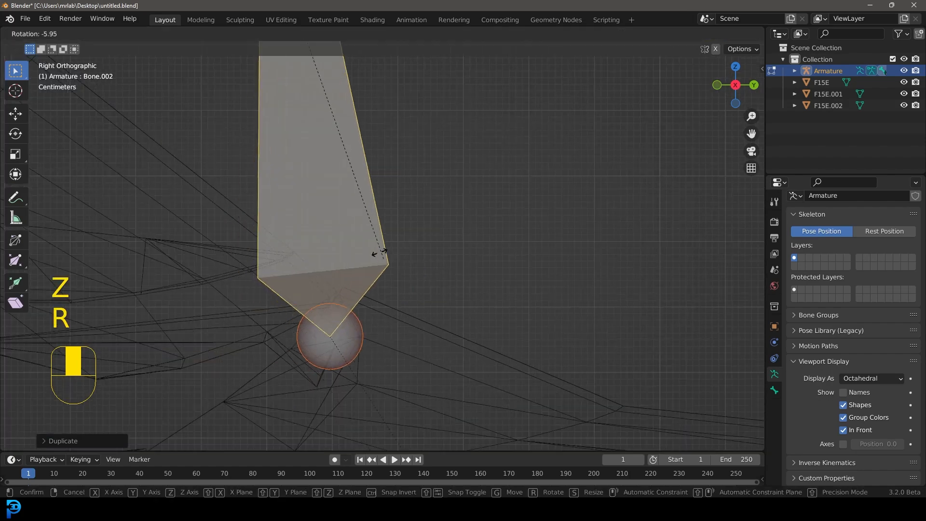
pyautogui.click(432, 179)
pyautogui.scroll(-3, 337, 273)
pyautogui.scroll(4, 369, 315)
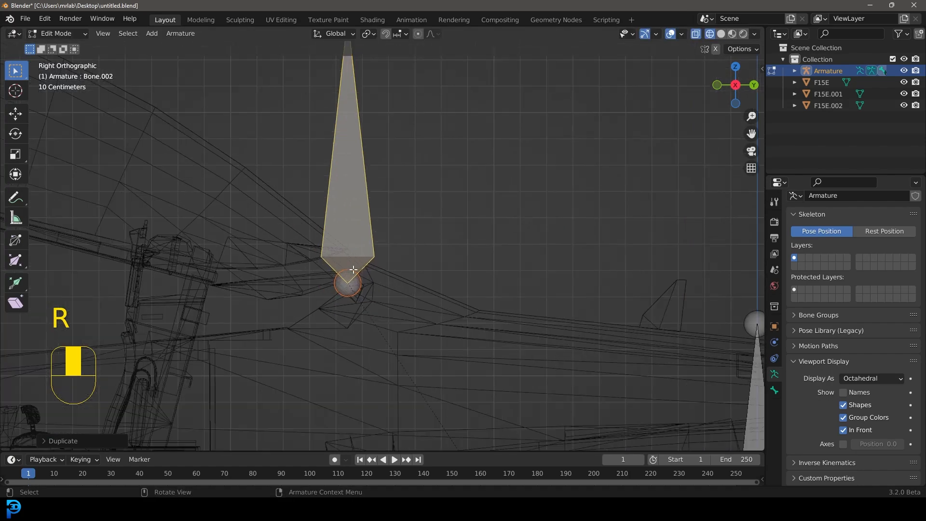
pyautogui.press('g')
pyautogui.click(379, 322)
pyautogui.moveTo(377, 322); pyautogui.dragTo(403, 252, button='middle')
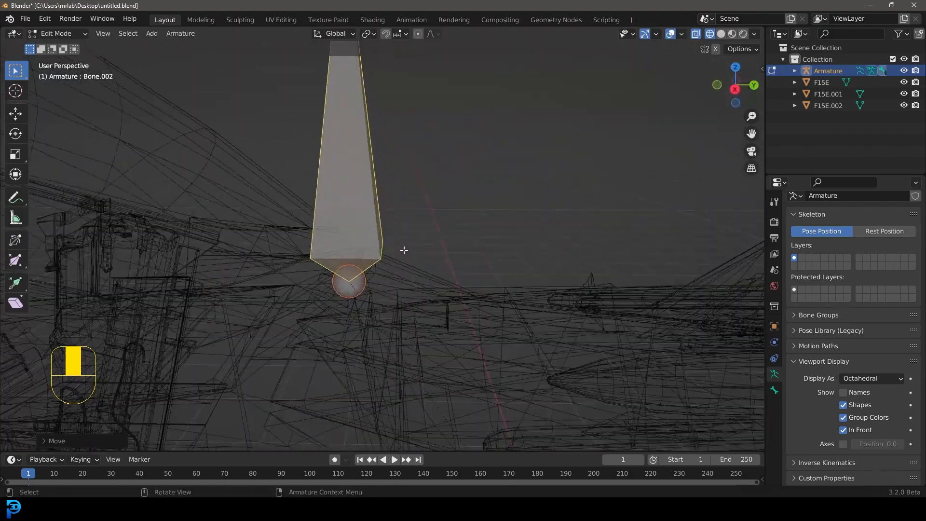
pyautogui.press('KP_1')
pyautogui.press('KP_3')
pyautogui.scroll(-5, 400, 252)
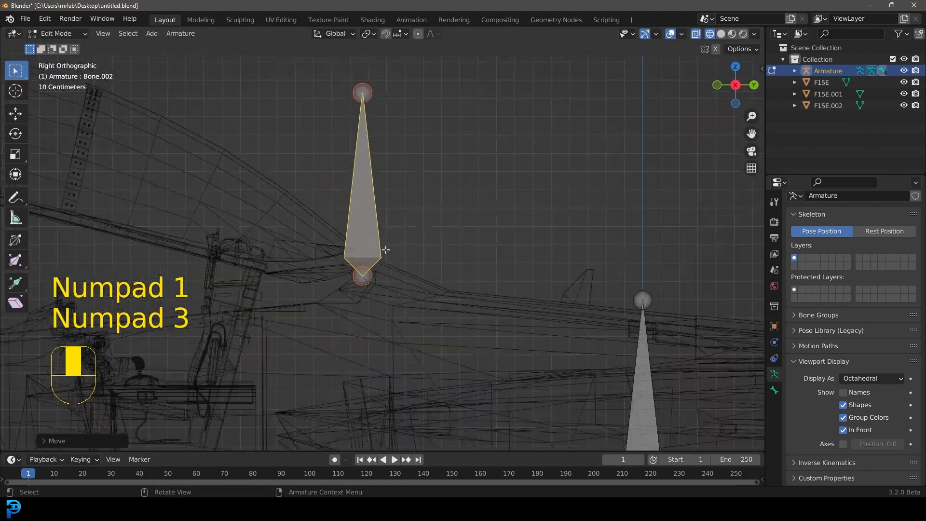
# Step: Move the canopy bone's tail forward along the canopy frame
pyautogui.click(370, 156)
pyautogui.scroll(5, 411, 167)
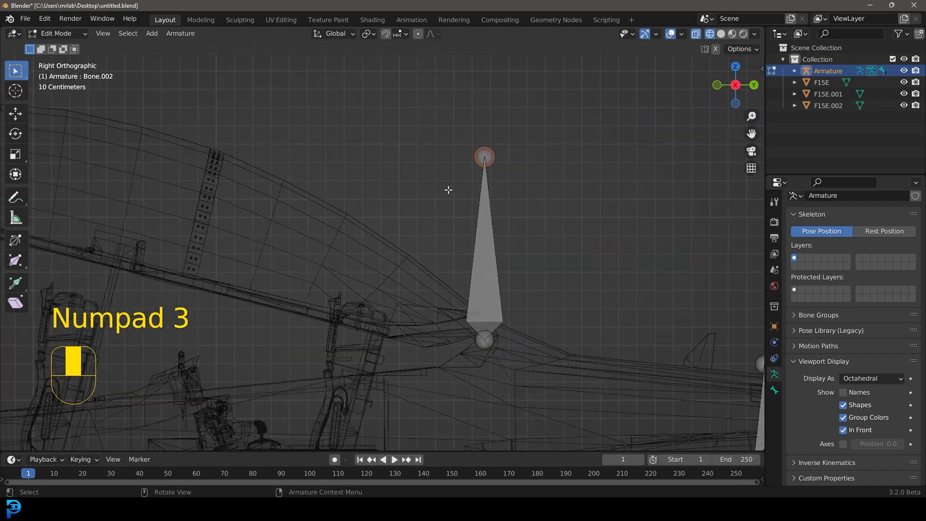
pyautogui.press('g')
pyautogui.click(253, 207)
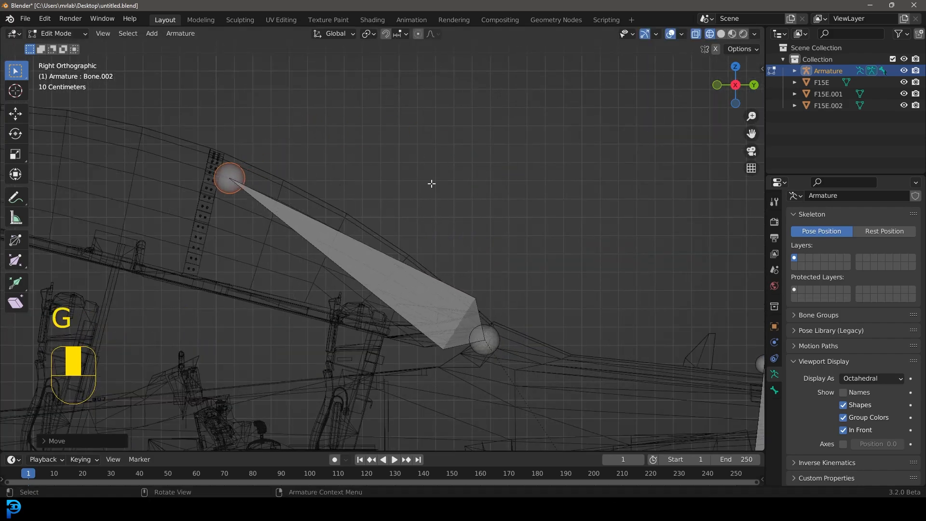
pyautogui.scroll(-5, 423, 225)
pyautogui.scroll(2, 382, 256)
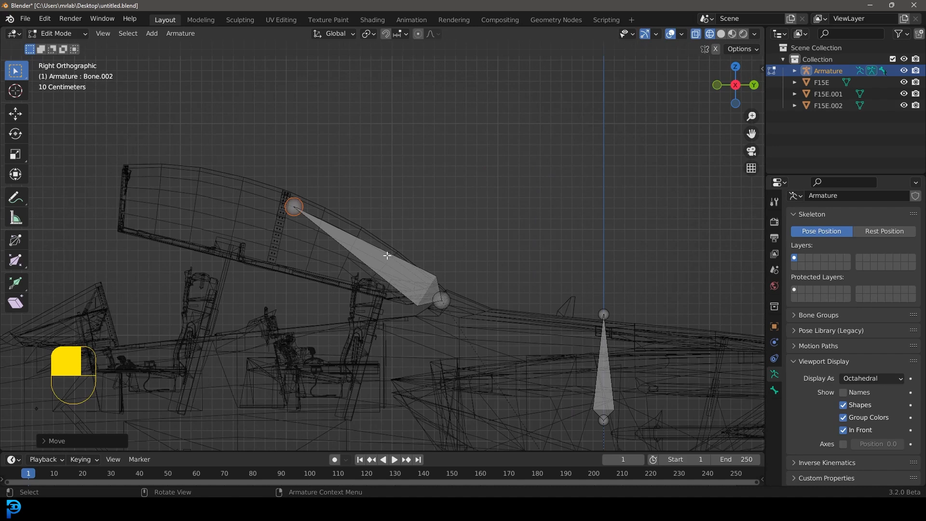
# Step: Parent the canopy bone to the upper bone with Keep Offset
pyautogui.click(385, 259)
pyautogui.keyDown('shift'); pyautogui.click(608, 332); pyautogui.keyUp('shift')
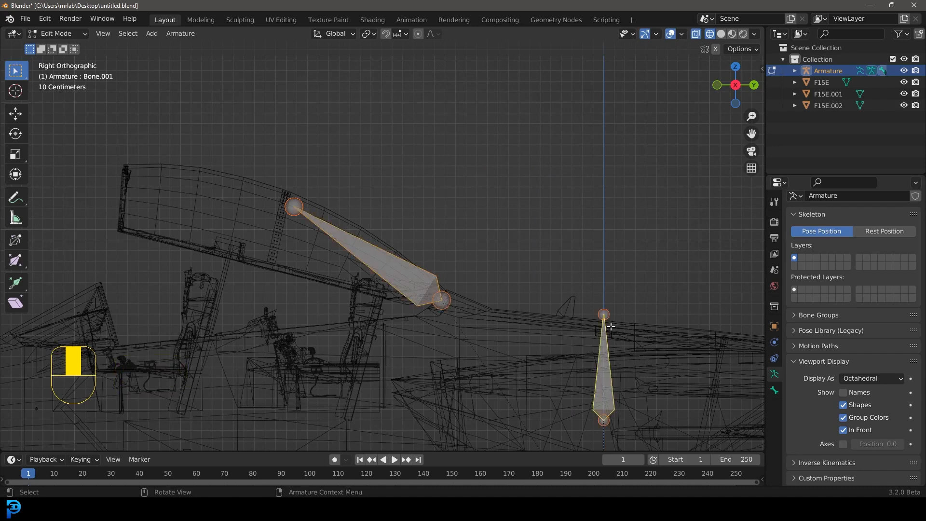
pyautogui.hotkey('ctrl', 'p')
pyautogui.click(607, 330)
pyautogui.scroll(-3, 607, 330)
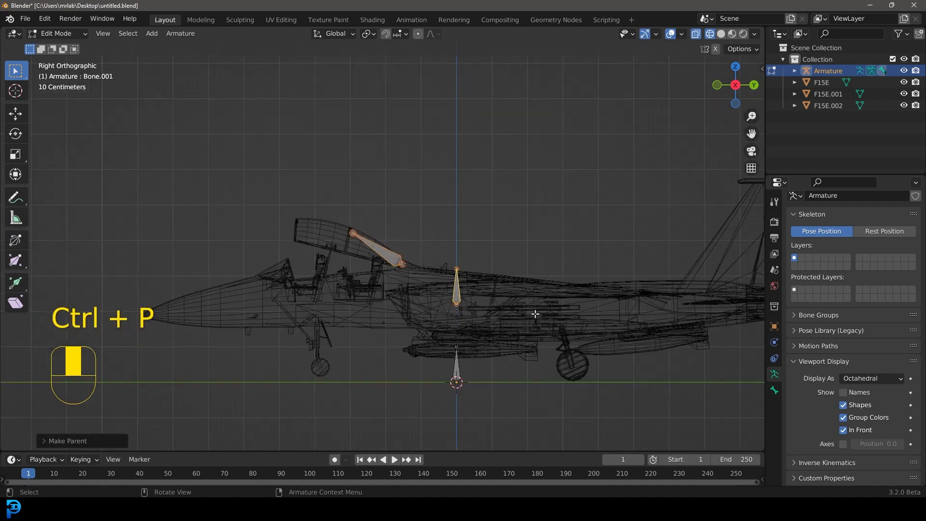
# Step: Check the bone chain and switch the armature back to Object Mode
pyautogui.keyDown('shift'); pyautogui.moveTo(497, 374); pyautogui.dragTo(470, 342, button='middle'); pyautogui.keyUp('shift')
pyautogui.scroll(3, 470, 342)
pyautogui.click(452, 337)
pyautogui.click(348, 175)
pyautogui.click(456, 229)
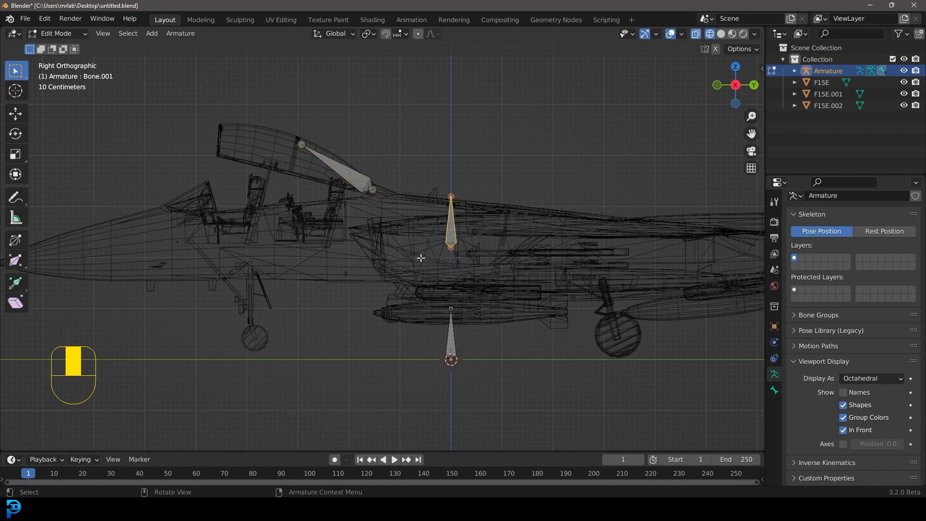
pyautogui.click(71, 35)
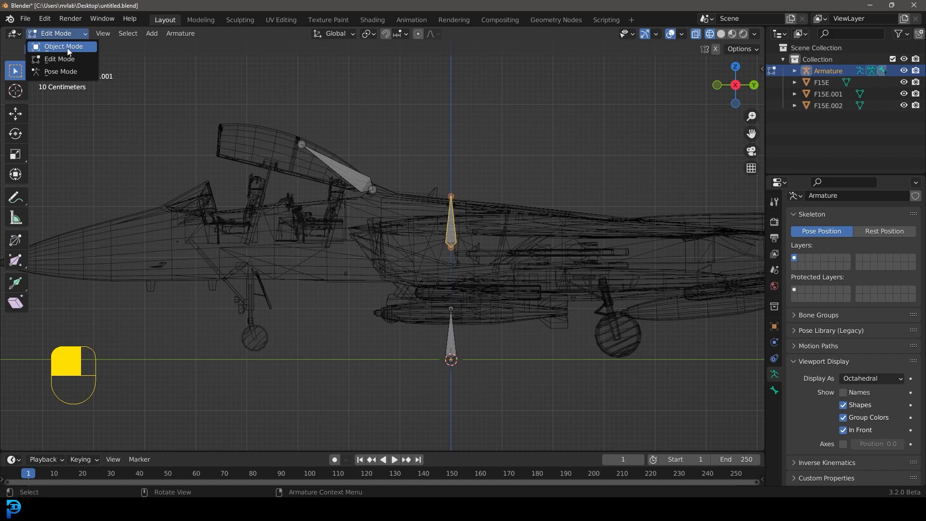
pyautogui.click(57, 43)
# Step: Return to solid shading and select the jet body followed by the armature
pyautogui.moveTo(453, 271)
pyautogui.mouseDown(button='middle')
pyautogui.moveTo(361, 273)
pyautogui.moveTo(395, 278)
pyautogui.mouseUp(button='middle')
pyautogui.press('z')
pyautogui.click(467, 279)
pyautogui.click(318, 221)
pyautogui.moveTo(319, 221); pyautogui.dragTo(437, 184, button='middle')
pyautogui.keyDown('shift'); pyautogui.click(441, 194); pyautogui.keyUp('shift')
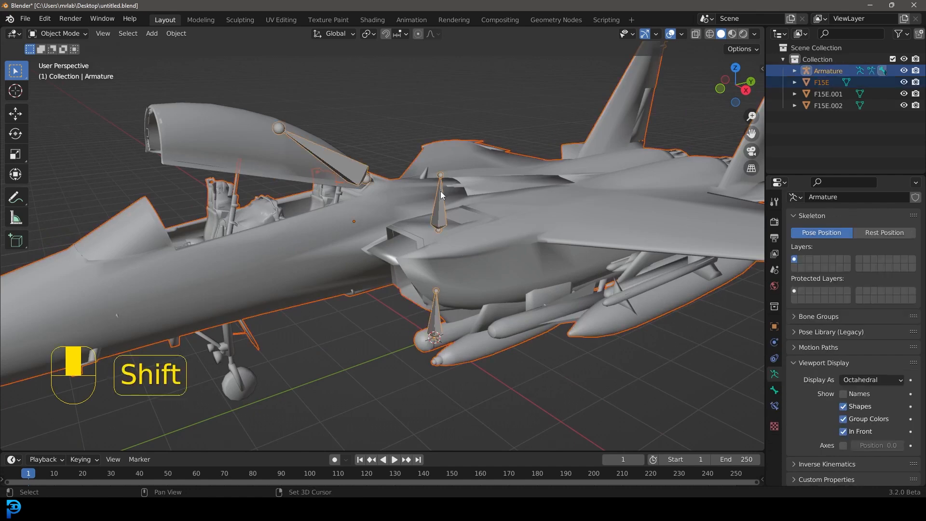
# Step: In Pose Mode, parent the jet body to the upper bone using Bone parenting
pyautogui.click(58, 33)
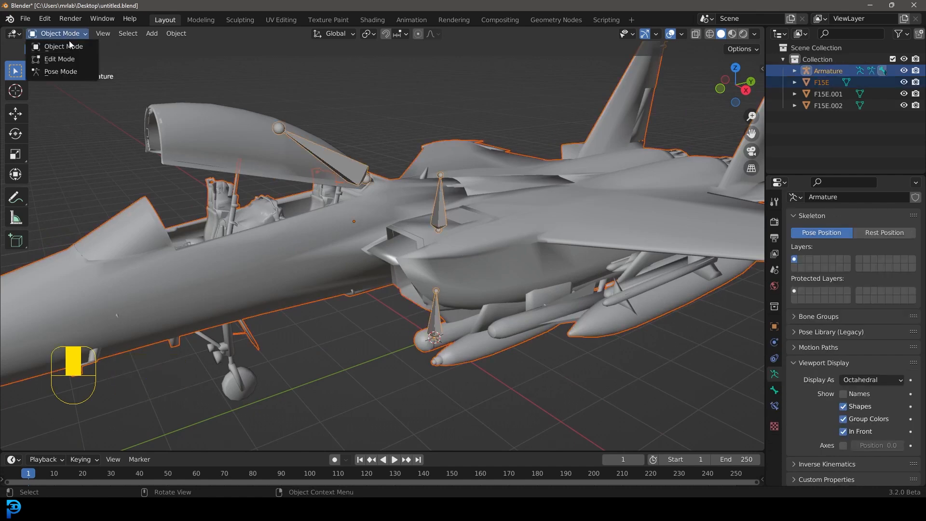
pyautogui.click(61, 72)
pyautogui.scroll(2, 504, 198)
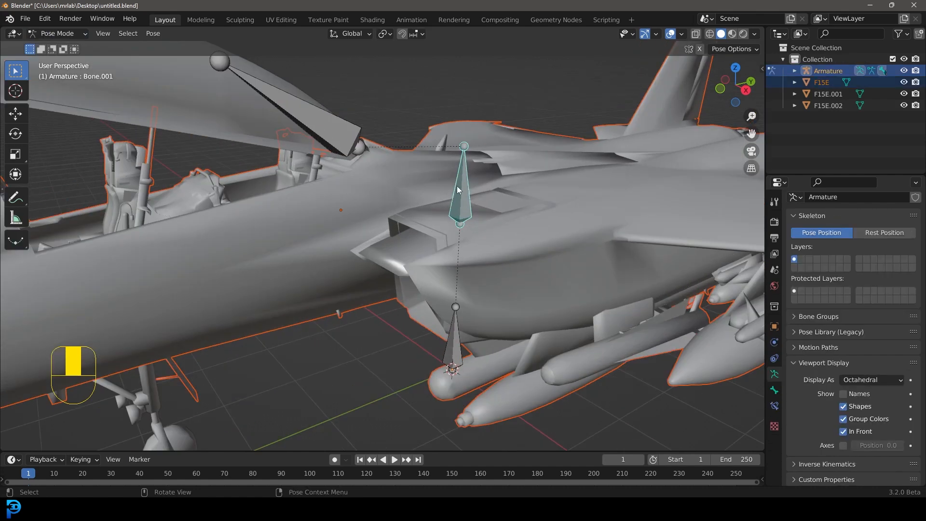
pyautogui.scroll(-2, 453, 181)
pyautogui.hotkey('ctrl', 'p')
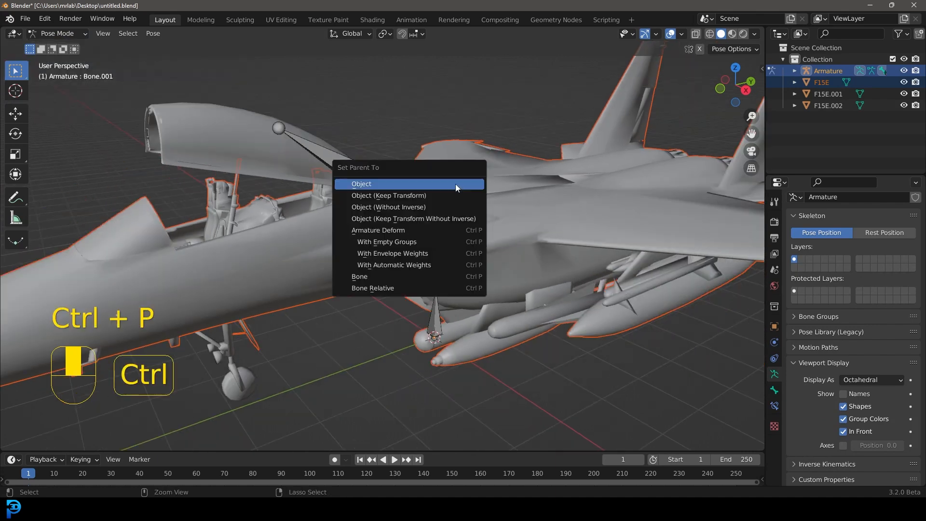
pyautogui.click(388, 279)
# Step: Select the canopy and the armature, enter Pose Mode, and parent the canopy to the canopy bone using Bone parenting
pyautogui.click(54, 33)
pyautogui.click(58, 43)
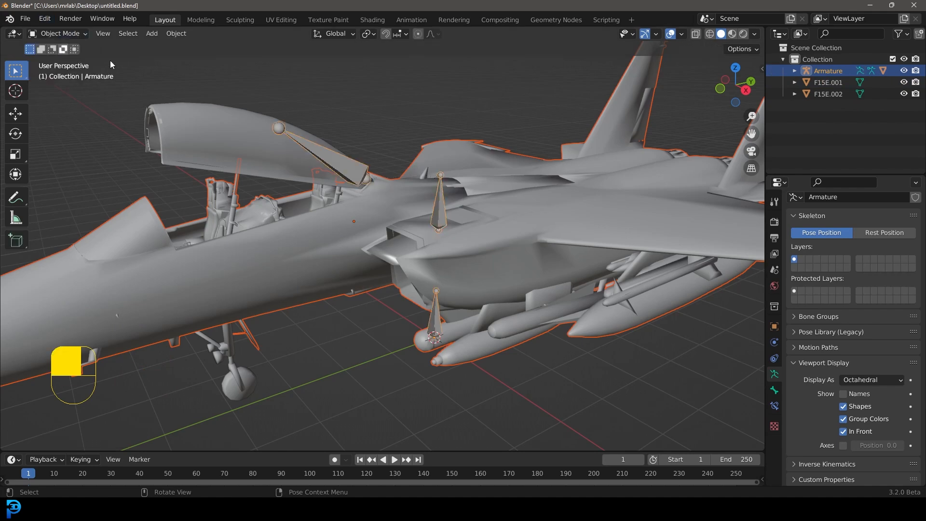
pyautogui.click(254, 134)
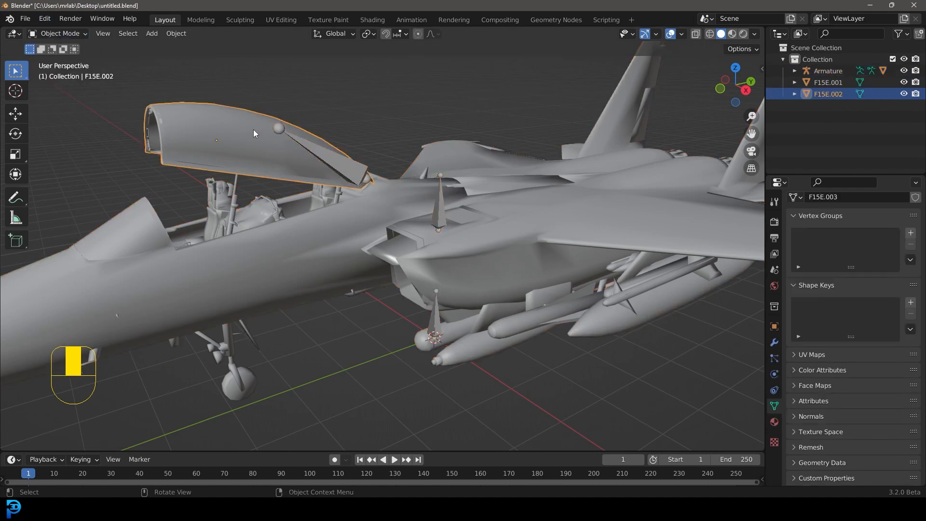
pyautogui.keyDown('shift'); pyautogui.click(330, 158); pyautogui.keyUp('shift')
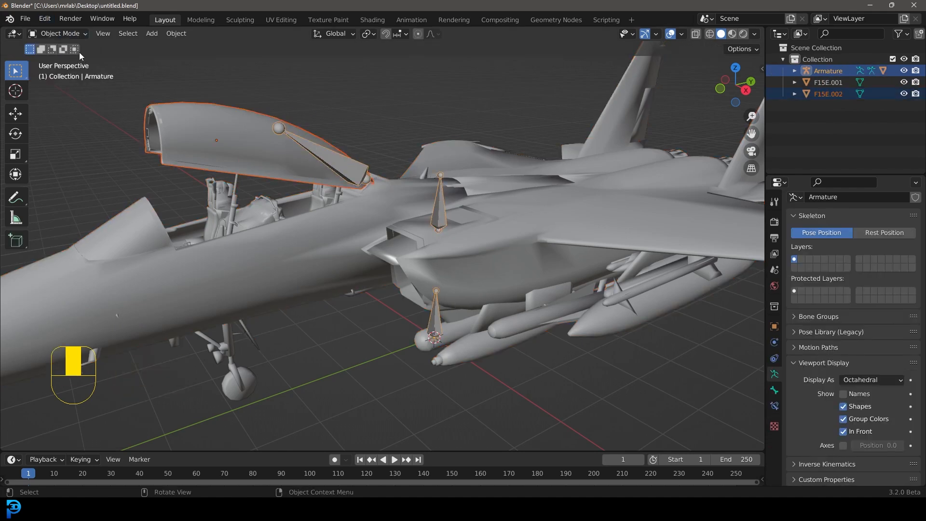
pyautogui.click(71, 33)
pyautogui.click(60, 71)
pyautogui.click(346, 171)
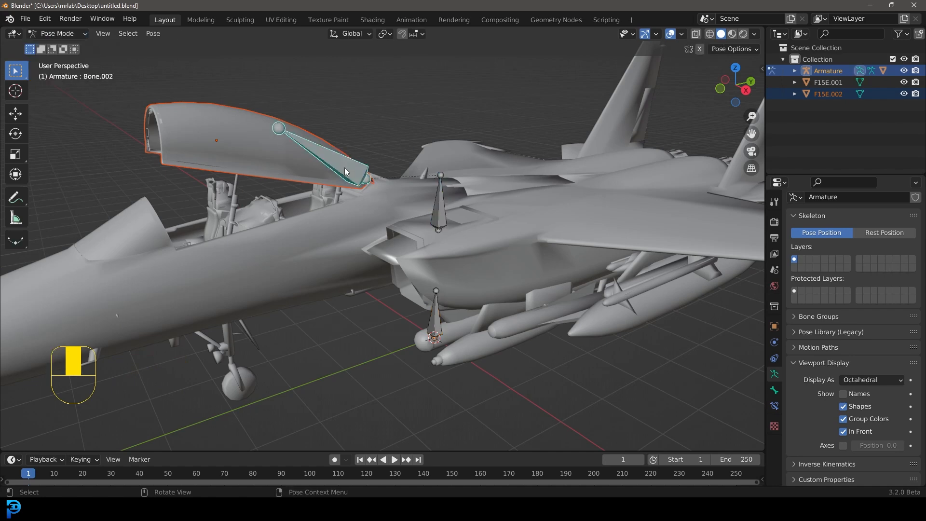
pyautogui.hotkey('ctrl', 'p')
pyautogui.click(326, 168)
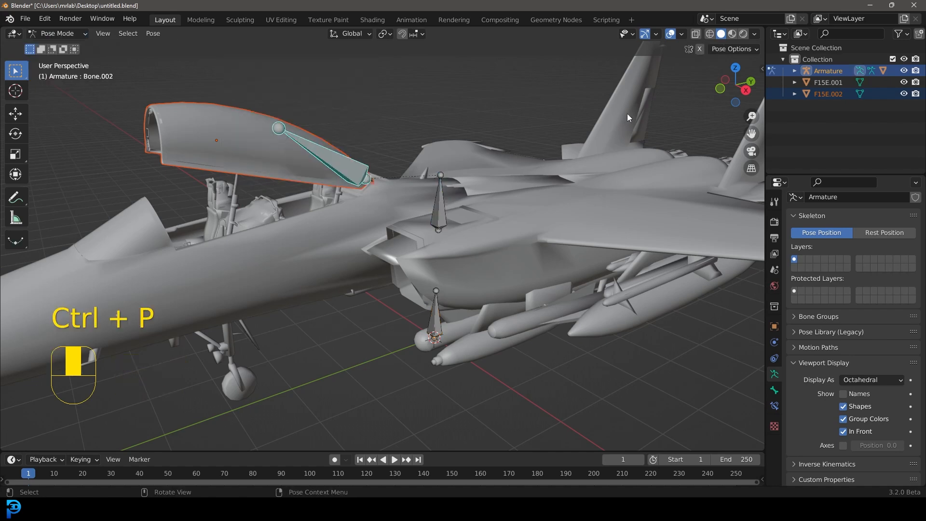
pyautogui.scroll(3, 323, 162)
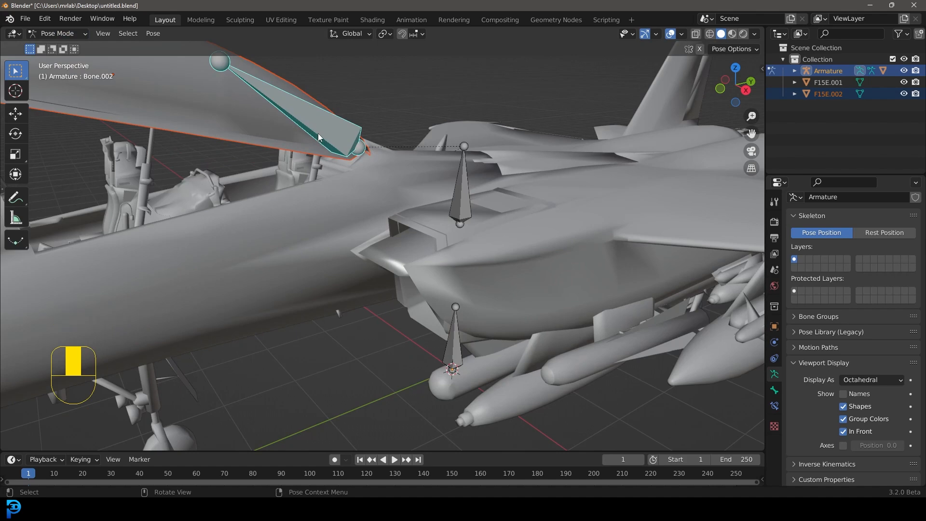
pyautogui.hotkey('ctrl', 'p')
pyautogui.click(318, 134)
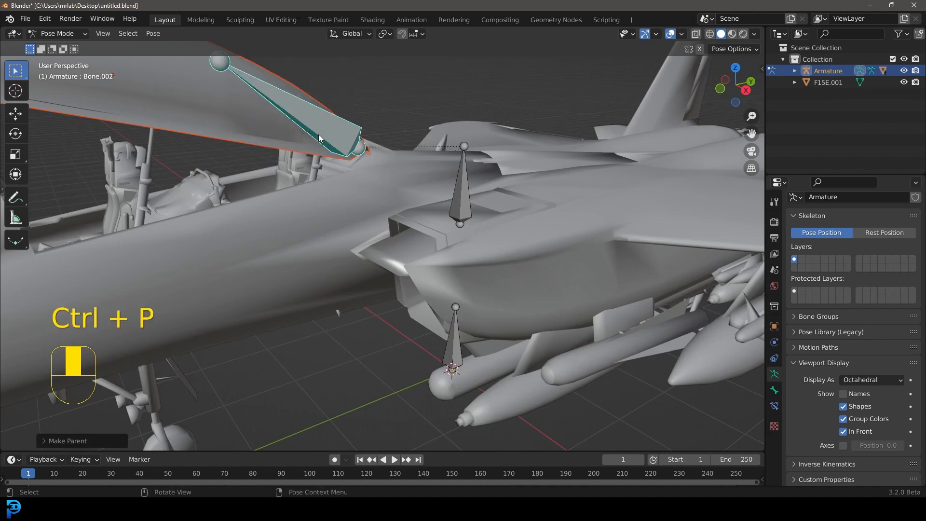
# Step: Test-rotate the canopy bone with trackball rotation
pyautogui.scroll(-3, 376, 154)
pyautogui.scroll(2, 376, 154)
pyautogui.press('r')
pyautogui.press('r')
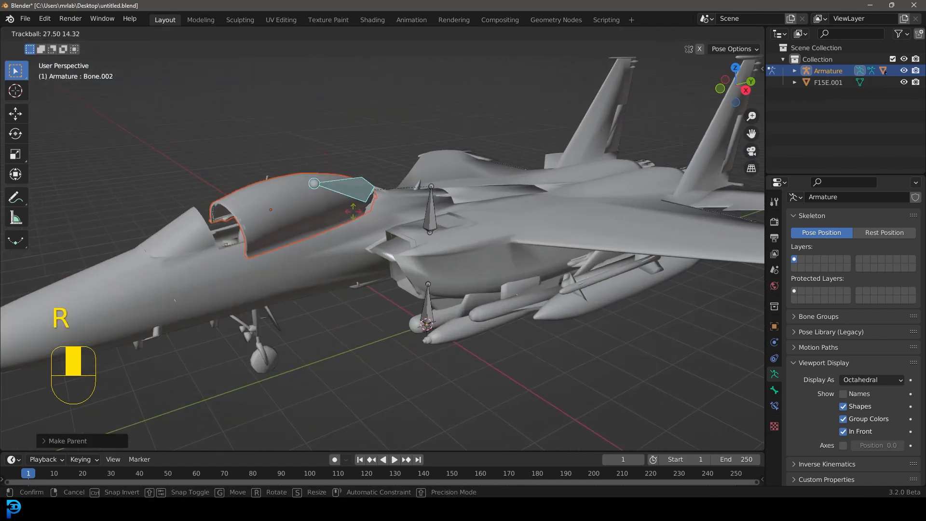
pyautogui.click(438, 222)
# Step: Test moving and trackball-rotating the upper landing-gear bone, cancelling each transform
pyautogui.click(432, 213)
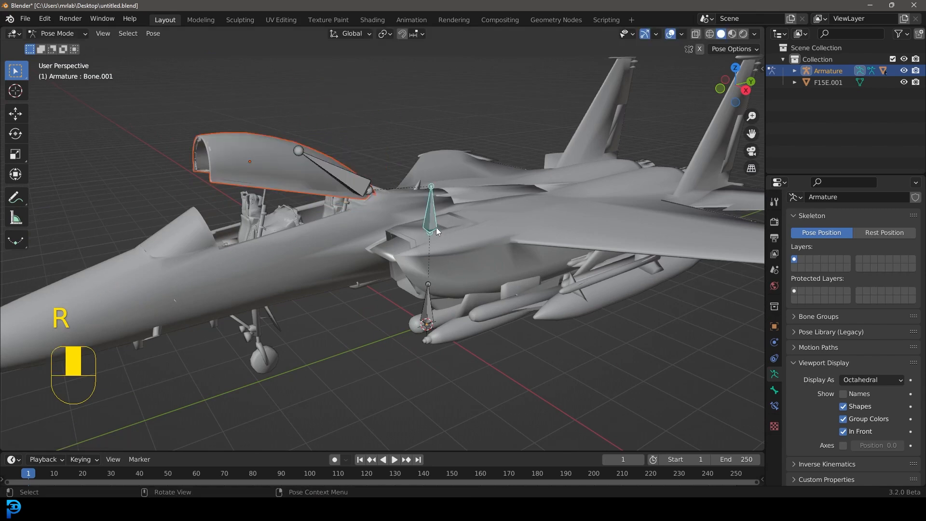
pyautogui.press('g')
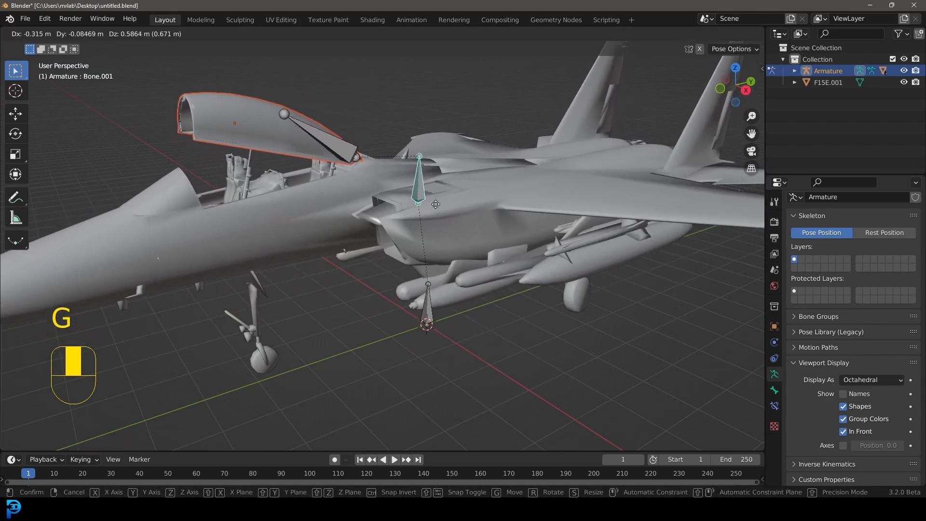
pyautogui.rightClick(434, 207)
pyautogui.moveTo(424, 230); pyautogui.dragTo(483, 195, button='middle')
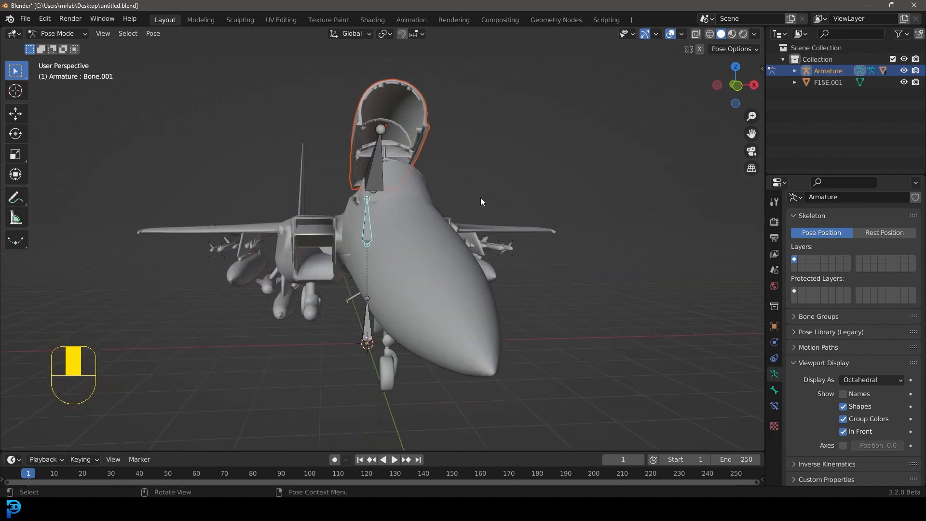
pyautogui.press('r')
pyautogui.press('r')
pyautogui.rightClick(579, 279)
pyautogui.moveTo(579, 278); pyautogui.dragTo(487, 267, button='middle')
pyautogui.moveTo(542, 202); pyautogui.dragTo(449, 291, button='middle')
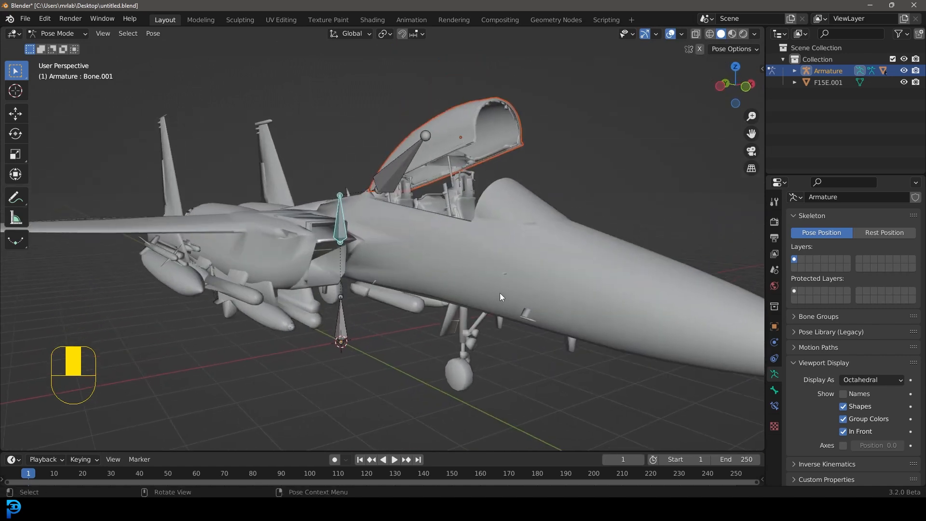
pyautogui.moveTo(358, 261); pyautogui.dragTo(453, 353, button='middle')
pyautogui.click(447, 356)
pyautogui.scroll(-3, 447, 354)
pyautogui.press('g')
pyautogui.rightClick(462, 346)
pyautogui.scroll(1, 441, 268)
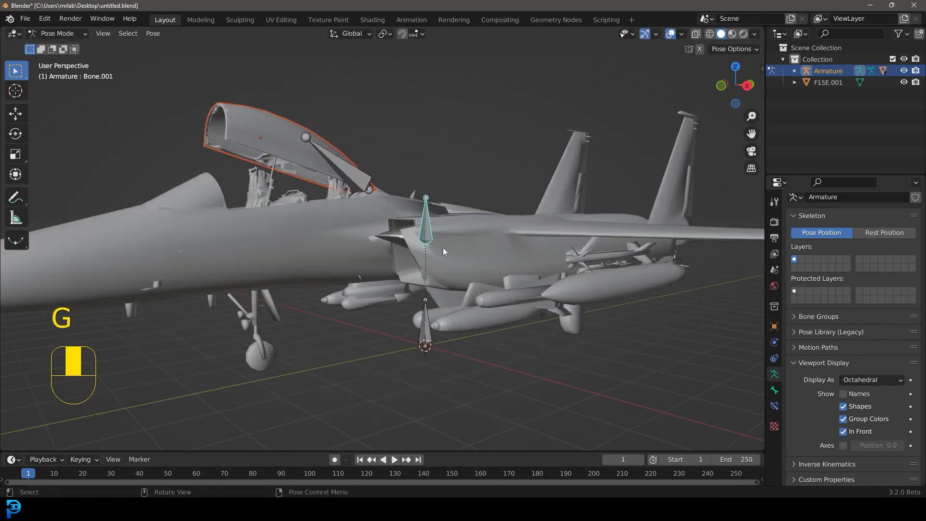
pyautogui.press('r')
pyautogui.press('r')
pyautogui.press('shift')
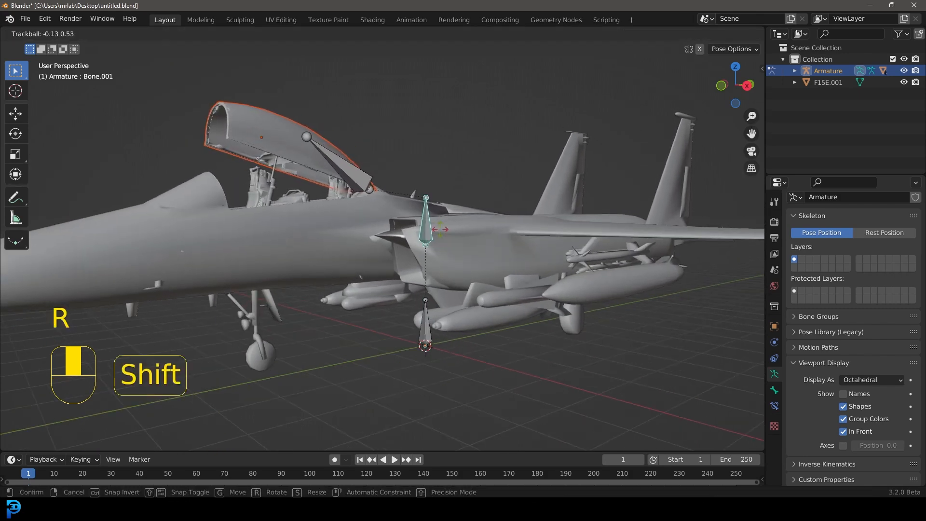
pyautogui.press('Escape')
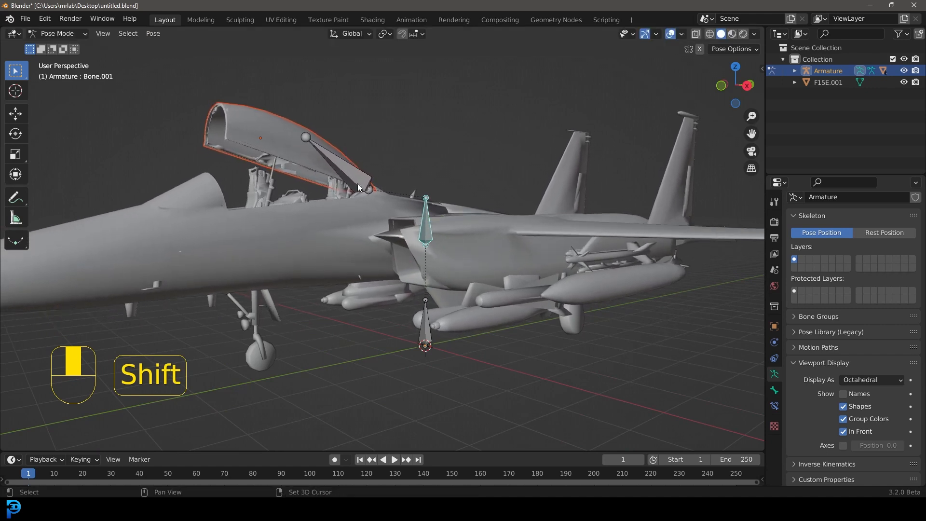
# Step: Test-rotate the canopy bone about the X axis, cancelling the rotation
pyautogui.click(356, 192)
pyautogui.press('r')
pyautogui.press('x')
pyautogui.press('shift')
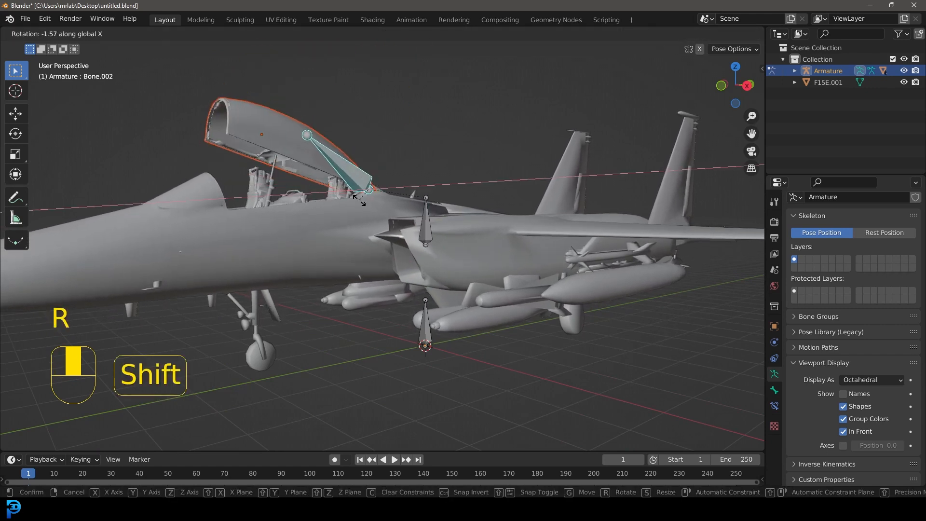
pyautogui.rightClick(387, 204)
pyautogui.scroll(-1, 276, 185)
pyautogui.moveTo(274, 185); pyautogui.dragTo(394, 194, button='middle')
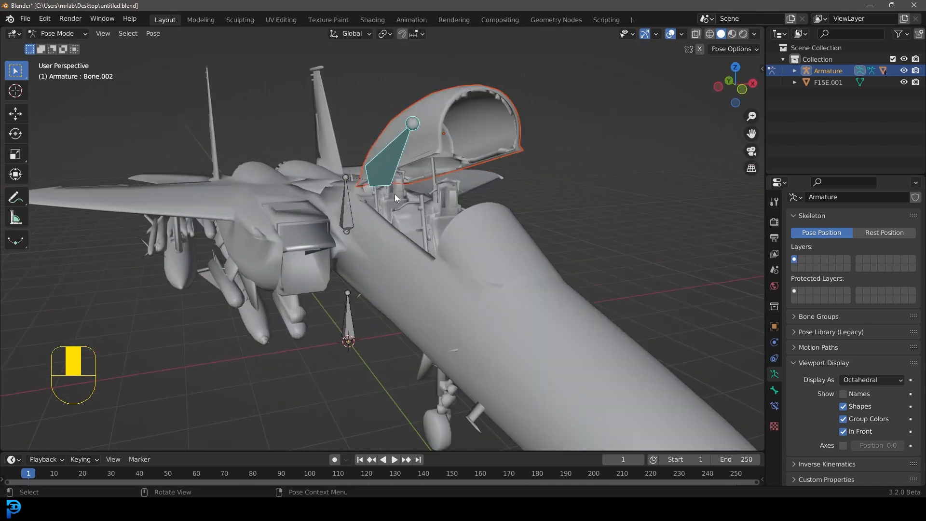
# Step: Return to Object Mode and deselect everything
pyautogui.click(80, 34)
pyautogui.click(79, 48)
pyautogui.scroll(-5, 394, 155)
pyautogui.hotkey('alt', 'a')
pyautogui.moveTo(307, 226); pyautogui.dragTo(344, 230, button='middle')
pyautogui.scroll(5, 345, 230)
# Step: Save the blend file
pyautogui.hotkey('ctrl', 's')
pyautogui.hotkey('ctrl', 's')
pyautogui.hotkey('ctrl', 's')
# Step: Import Jumping.fbx from the Downloads folder as FBX
pyautogui.scroll(-4, 322, 236)
pyautogui.click(29, 19)
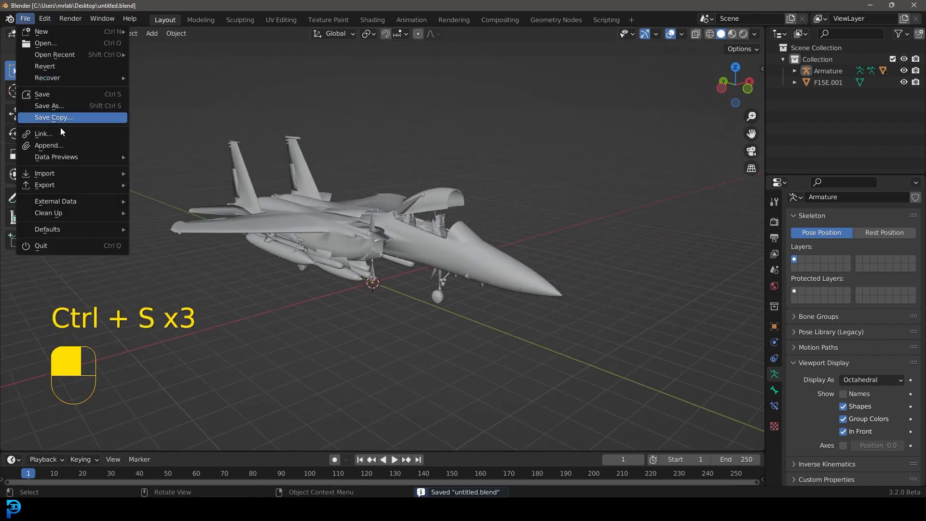
pyautogui.moveTo(62, 181)
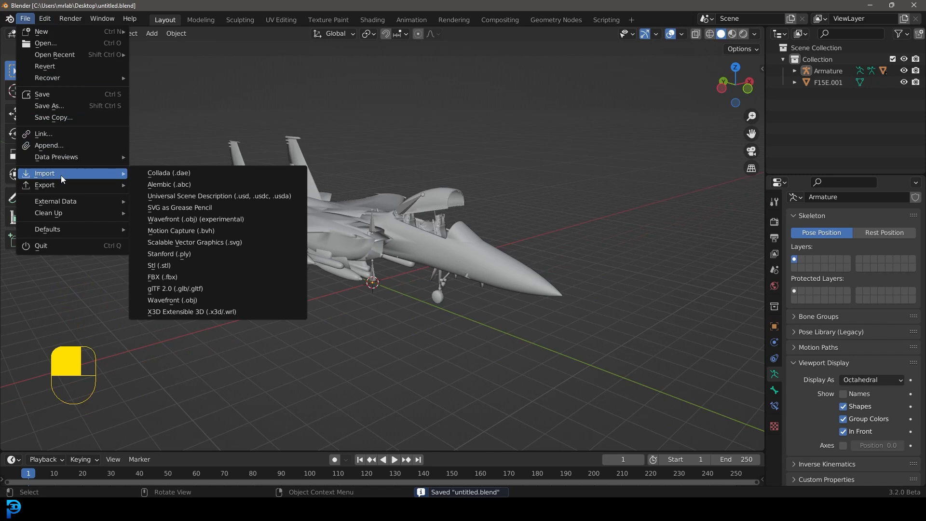
pyautogui.click(169, 268)
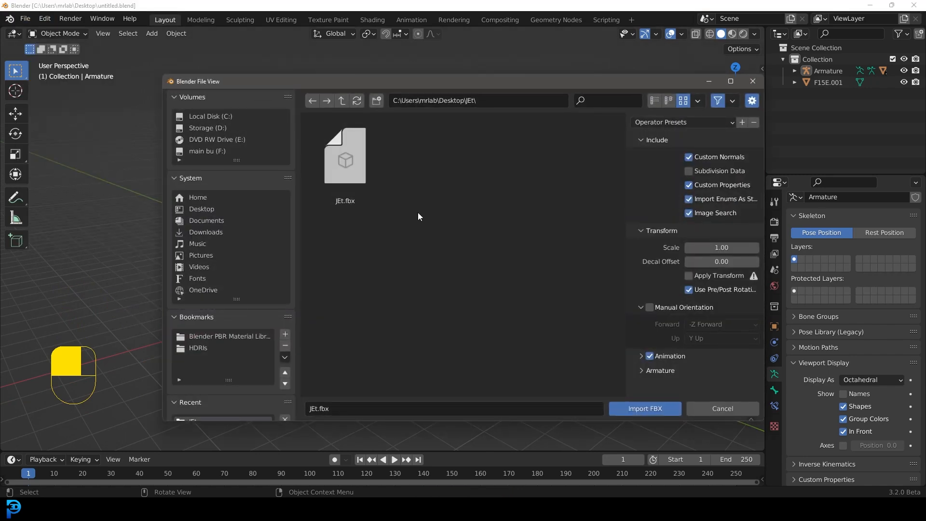
pyautogui.click(216, 234)
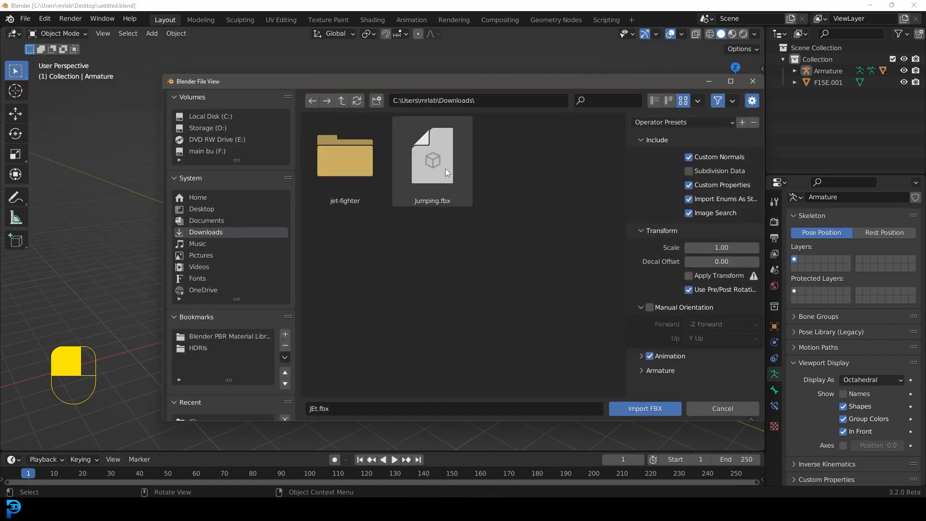
pyautogui.click(427, 167)
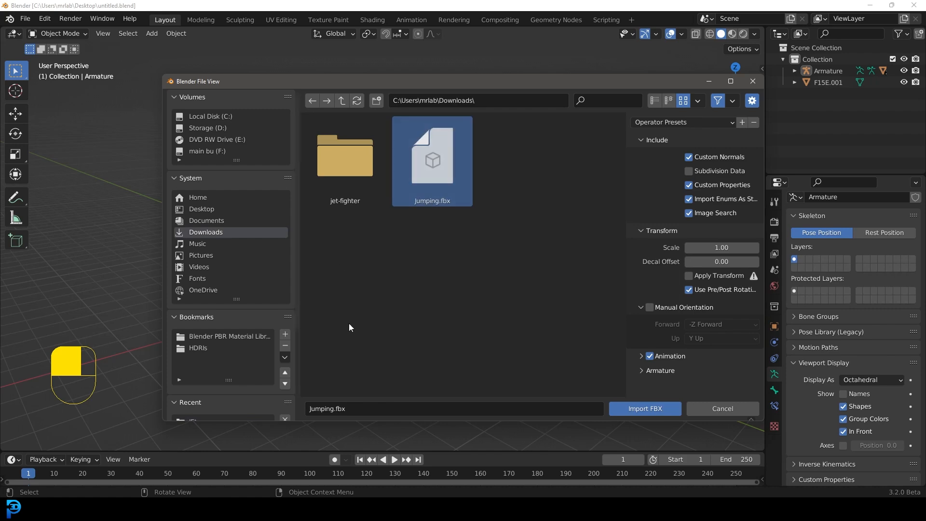
pyautogui.click(654, 410)
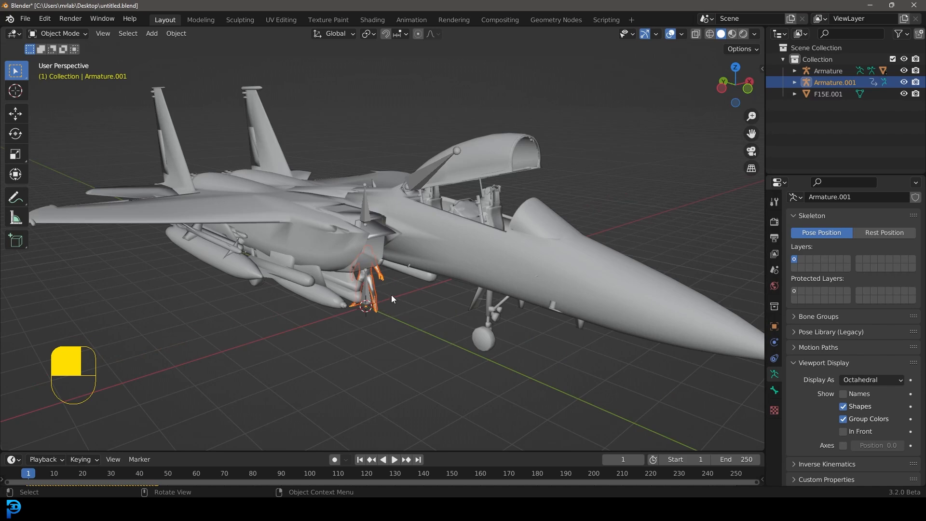
# Step: Move the imported character up along Z to stand above the jet's wing
pyautogui.scroll(3, 392, 296)
pyautogui.press('g')
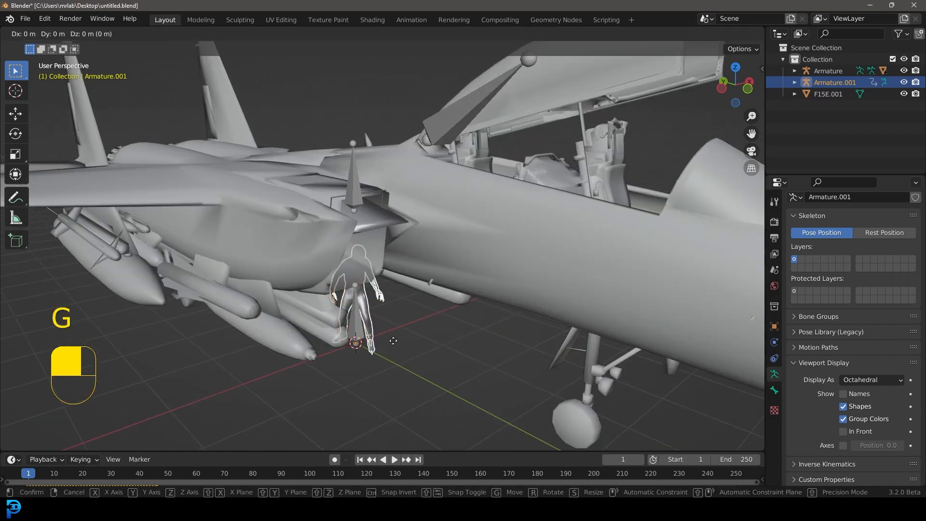
pyautogui.press('z')
pyautogui.click(410, 155)
pyautogui.moveTo(410, 155); pyautogui.dragTo(378, 184, button='middle')
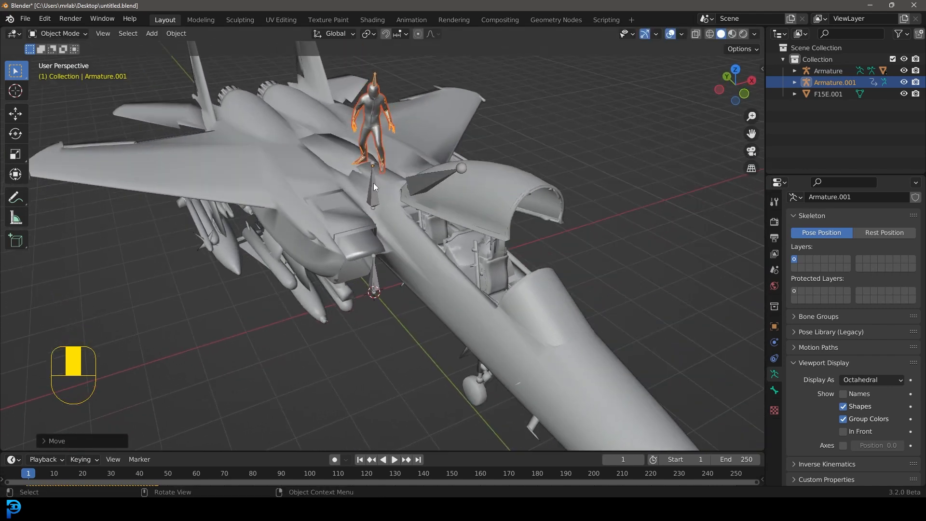
# Step: In top view, move the character onto the jet's left wing
pyautogui.press('KP_7')
pyautogui.scroll(-3, 471, 144)
pyautogui.press('g')
pyautogui.click(406, 145)
pyautogui.moveTo(329, 197); pyautogui.dragTo(404, 141, button='middle')
# Step: In front view, reposition the character so it stands on the wing surface
pyautogui.press('KP_1')
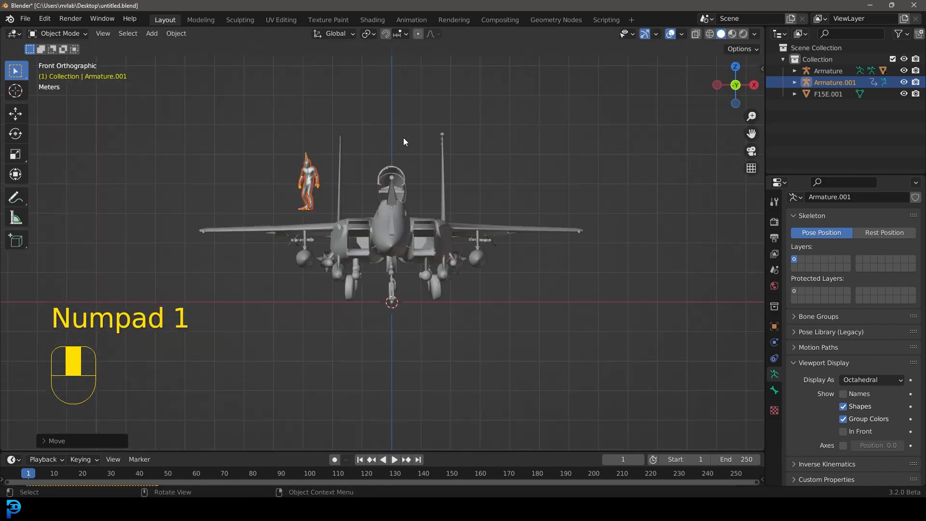
pyautogui.scroll(4, 404, 142)
pyautogui.press('g')
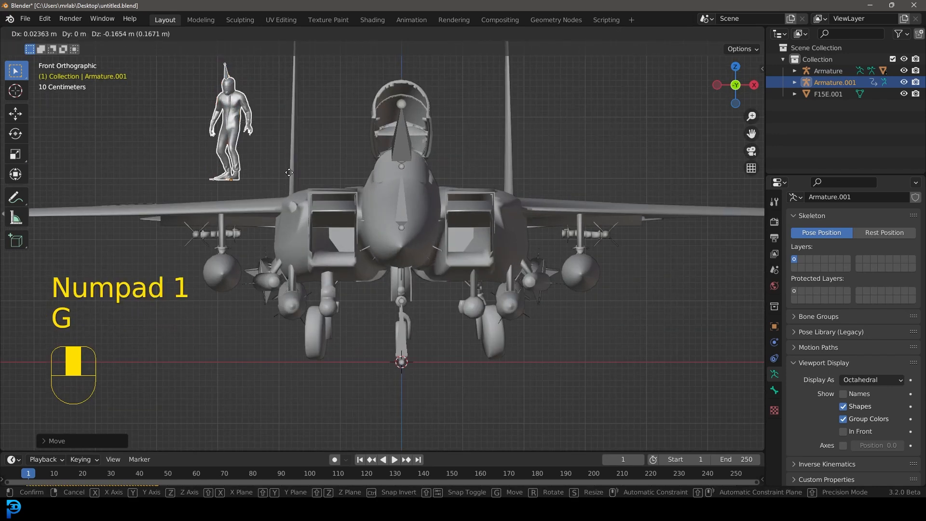
pyautogui.click(293, 187)
pyautogui.scroll(-3, 236, 178)
pyautogui.moveTo(236, 178); pyautogui.dragTo(312, 206, button='middle')
pyautogui.keyDown('shift'); pyautogui.moveTo(235, 218); pyautogui.dragTo(289, 219, button='middle'); pyautogui.keyUp('shift')
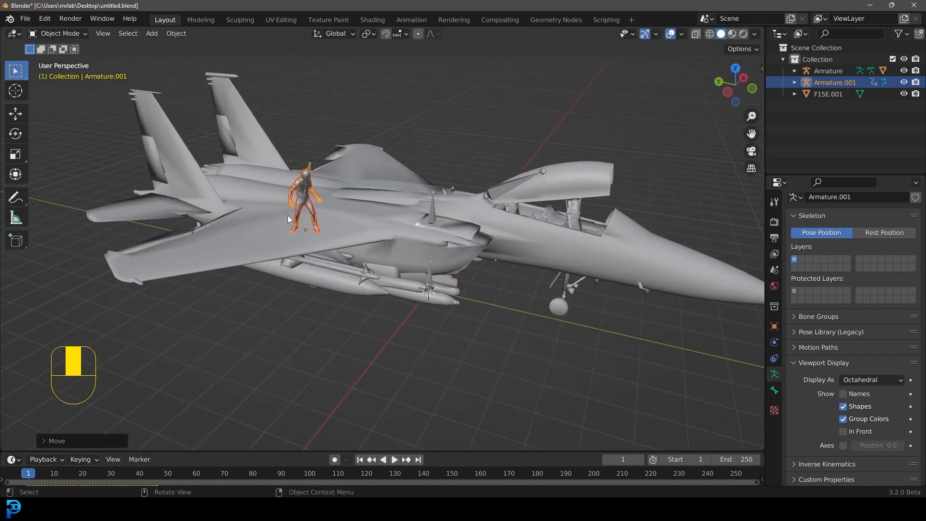
# Step: In left side view, scale the character up by about 1.1
pyautogui.press('ctrl+KP_3')
pyautogui.scroll(4, 303, 258)
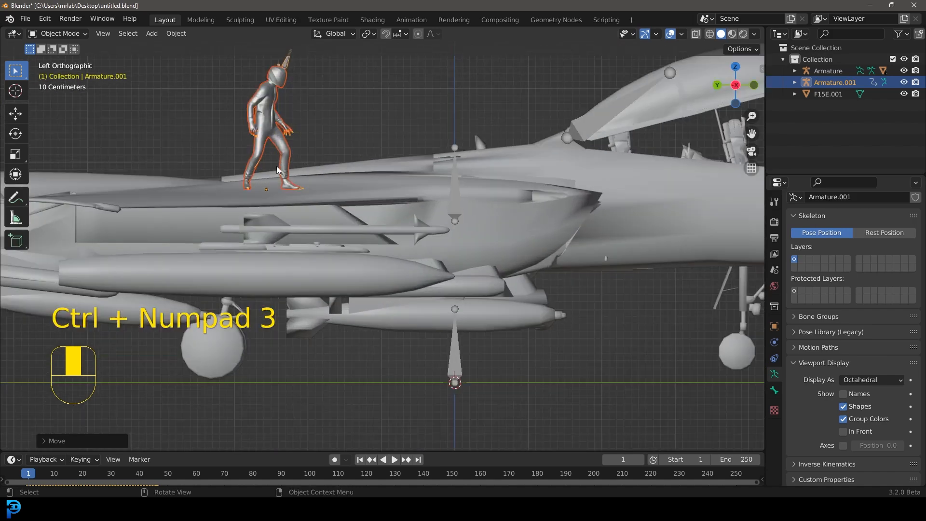
pyautogui.moveTo(327, 199); pyautogui.dragTo(323, 116, button='middle')
pyautogui.press('s')
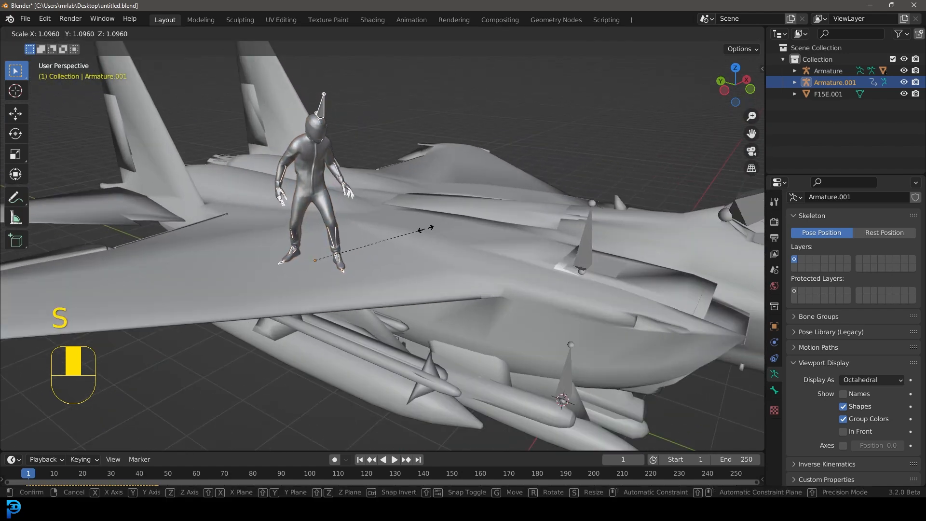
pyautogui.click(428, 230)
pyautogui.moveTo(428, 231); pyautogui.dragTo(276, 239, button='middle')
# Step: Set the animation end frame to 50
pyautogui.press('space')
pyautogui.press('space')
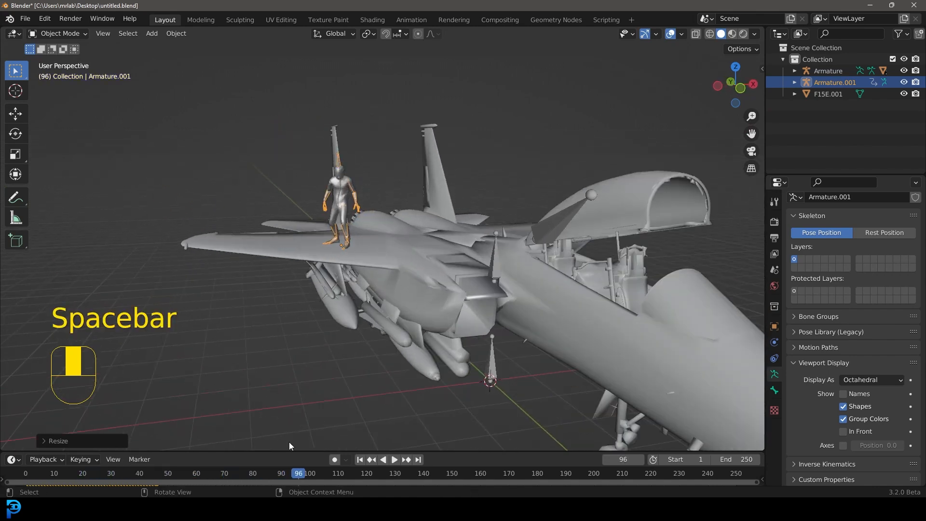
pyautogui.moveTo(288, 451); pyautogui.dragTo(290, 311)
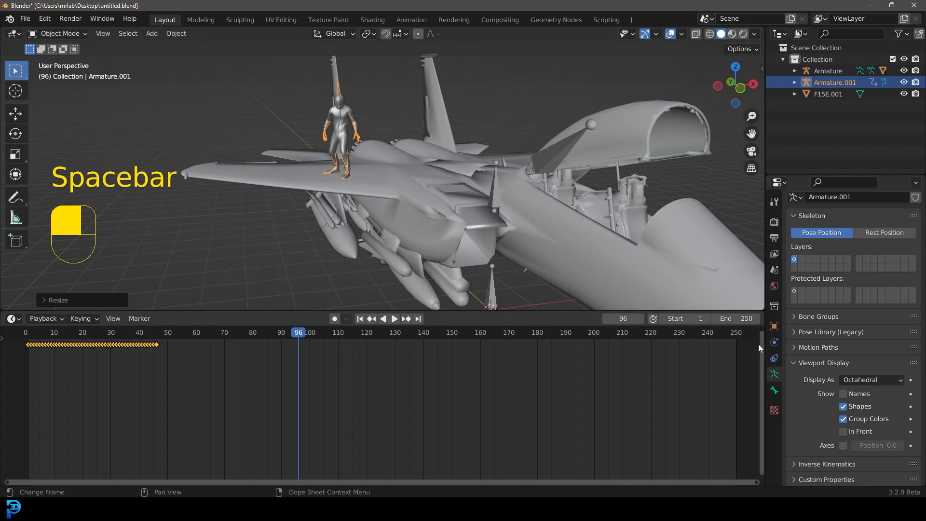
pyautogui.click(738, 318)
pyautogui.write('50')
pyautogui.press('Return')
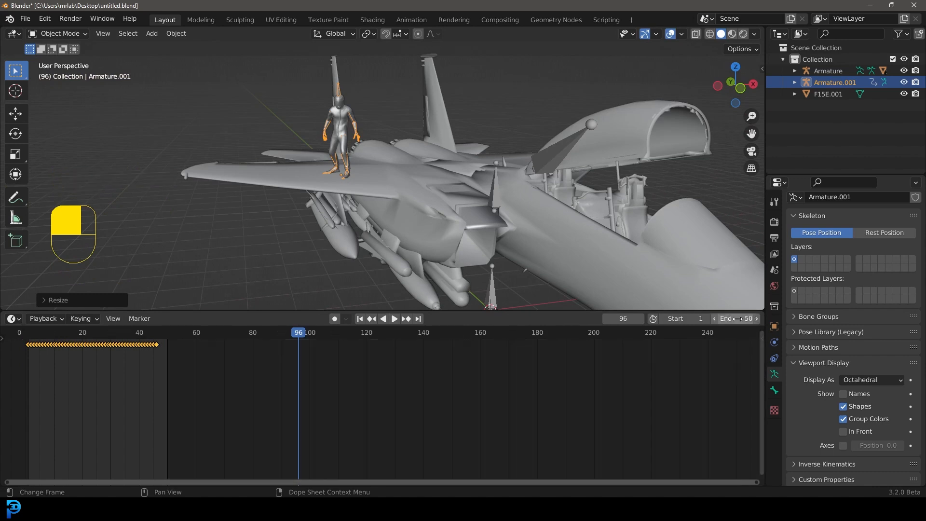
# Step: Play back the character's jump animation on the wing
pyautogui.keyDown('ctrl'); pyautogui.scroll(5, 393, 403); pyautogui.keyUp('ctrl')
pyautogui.press('space')
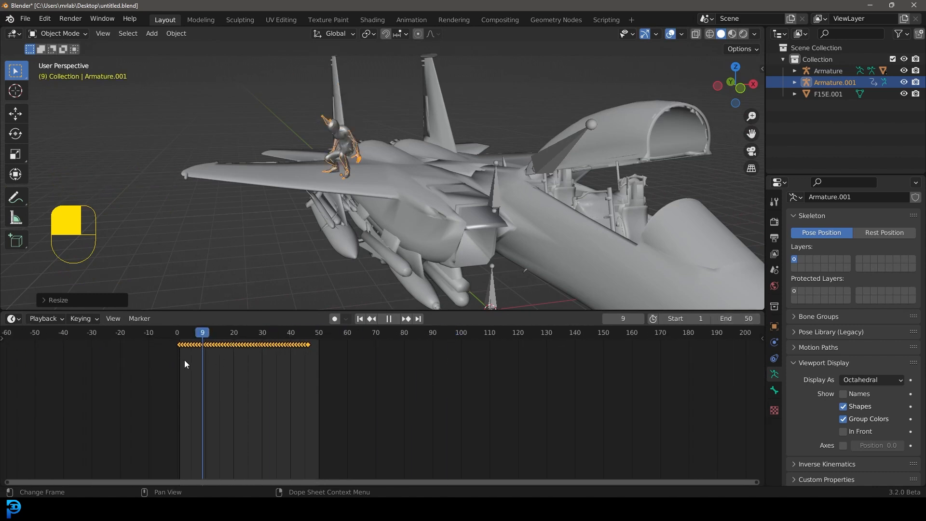
pyautogui.moveTo(296, 245); pyautogui.dragTo(494, 186, button='middle')
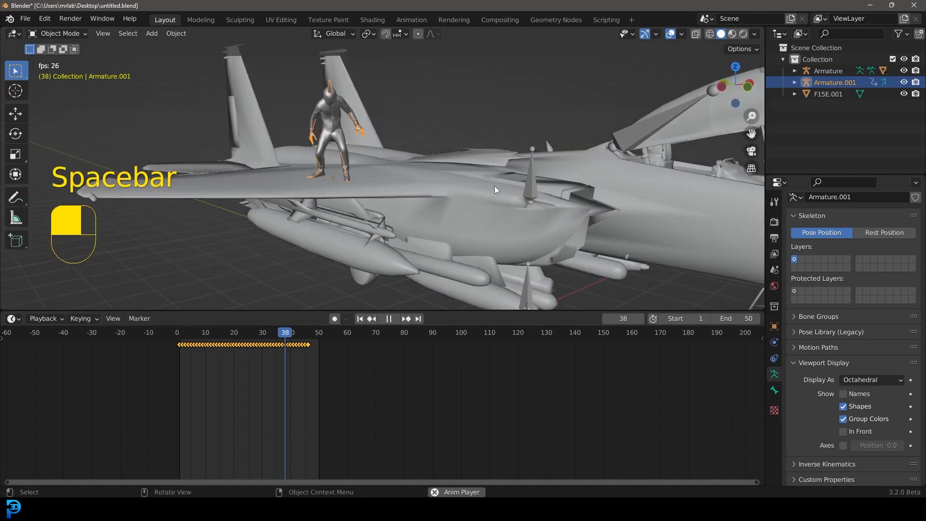
pyautogui.scroll(-5, 491, 175)
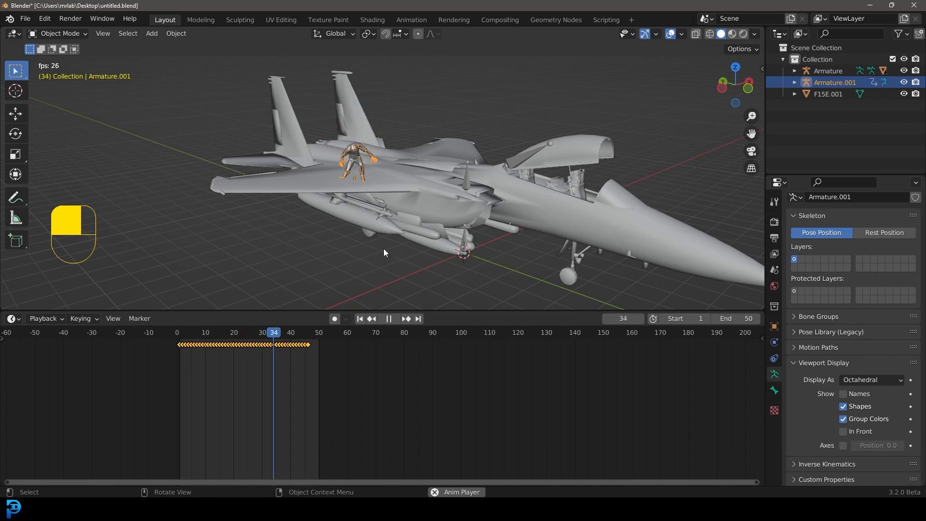
pyautogui.moveTo(428, 208); pyautogui.dragTo(419, 191, button='middle')
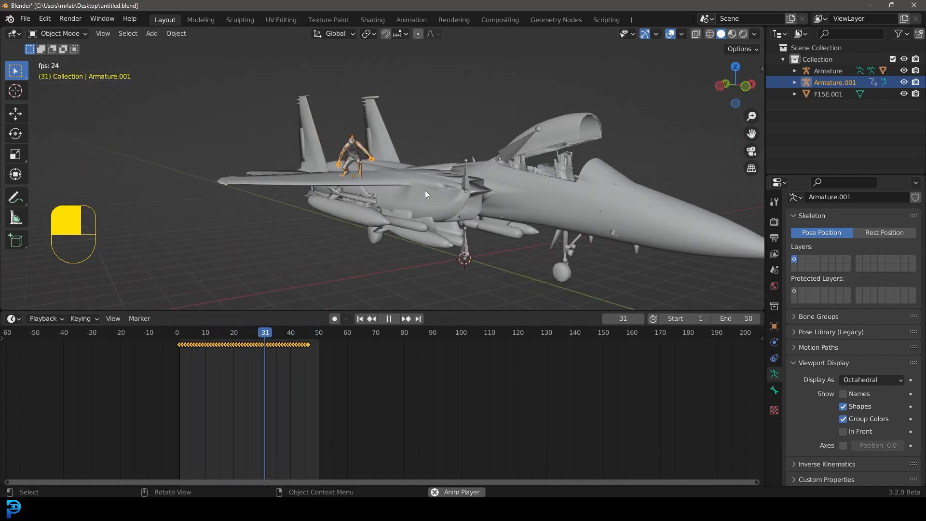
pyautogui.press('space')
# Step: Save the file and switch the viewport to Material Preview shading
pyautogui.hotkey('ctrl', 's')
pyautogui.press('z')
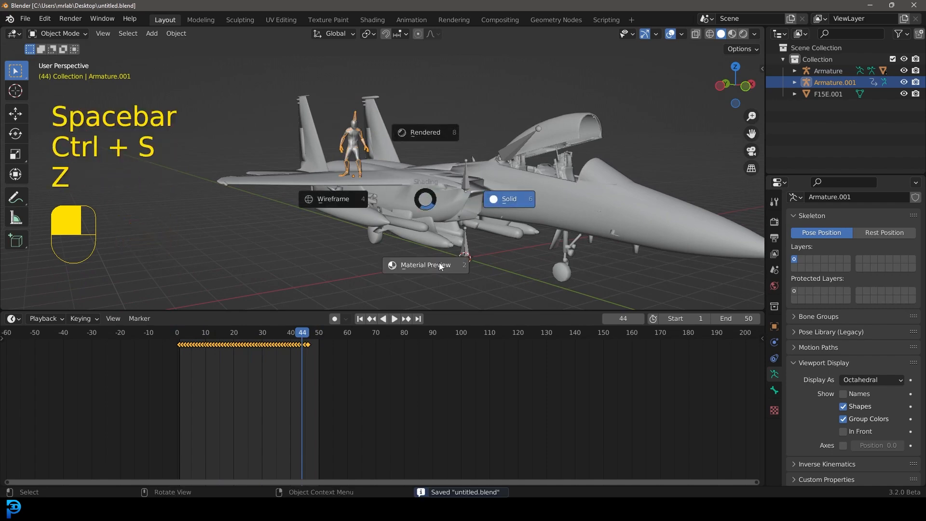
pyautogui.click(445, 266)
# Step: Select the character's mesh and open the Shading workspace
pyautogui.scroll(6, 378, 184)
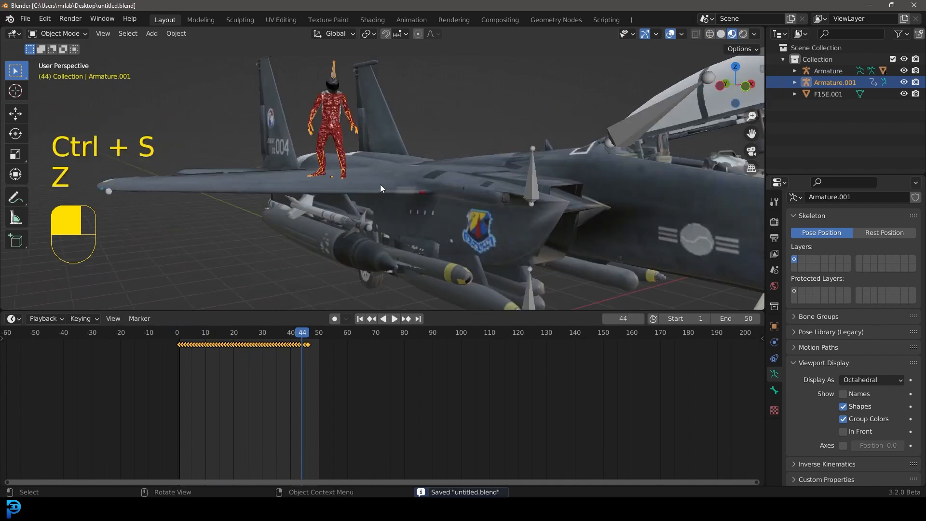
pyautogui.click(304, 74)
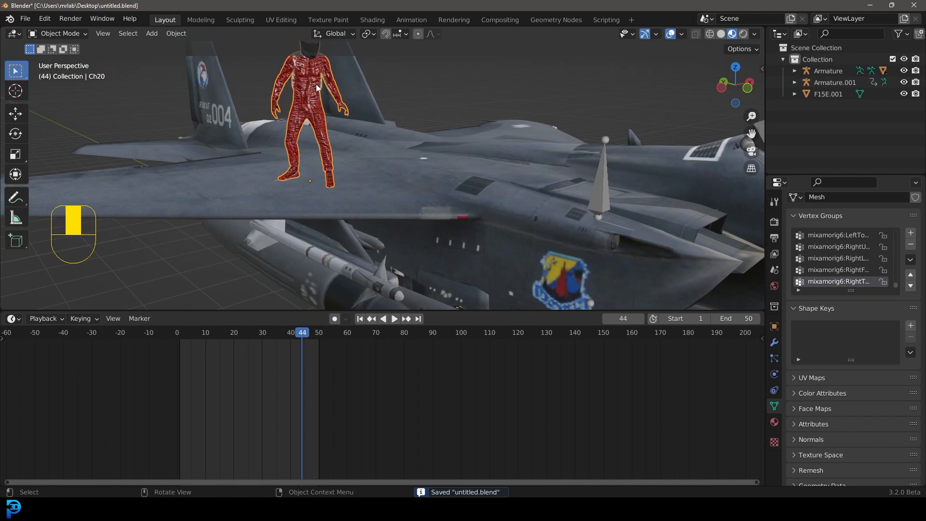
pyautogui.click(372, 19)
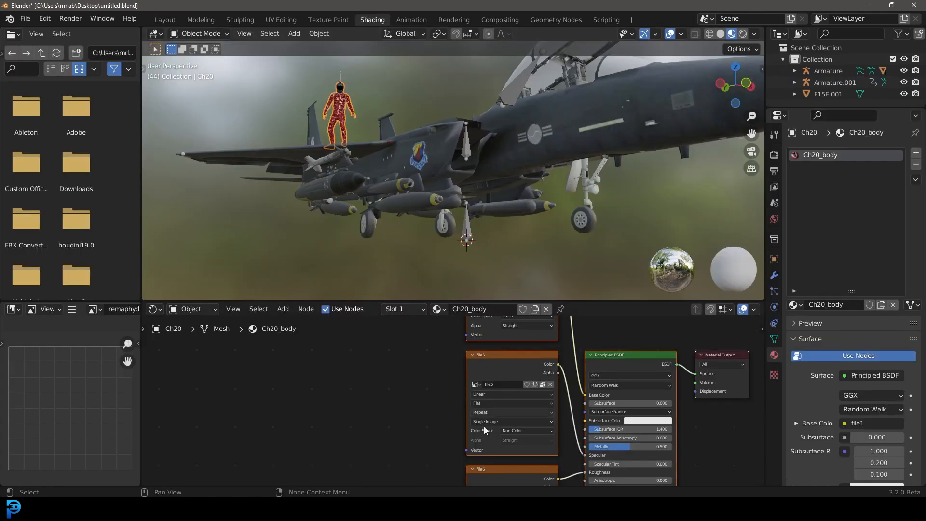
# Step: In the character's body material node tree, set a shader input value to 0.1
pyautogui.scroll(-3, 309, 404)
pyautogui.moveTo(543, 439); pyautogui.dragTo(543, 341, button='middle')
pyautogui.scroll(8, 424, 425)
pyautogui.moveTo(383, 452); pyautogui.dragTo(374, 404, button='middle')
pyautogui.click(376, 389)
pyautogui.write('.1')
pyautogui.press('Return')
# Step: Reposition the image texture node in the character's material node tree and save the file
pyautogui.moveTo(371, 103); pyautogui.dragTo(428, 192, button='middle')
pyautogui.scroll(6, 429, 193)
pyautogui.scroll(-10, 397, 405)
pyautogui.moveTo(438, 456); pyautogui.dragTo(457, 355, button='middle')
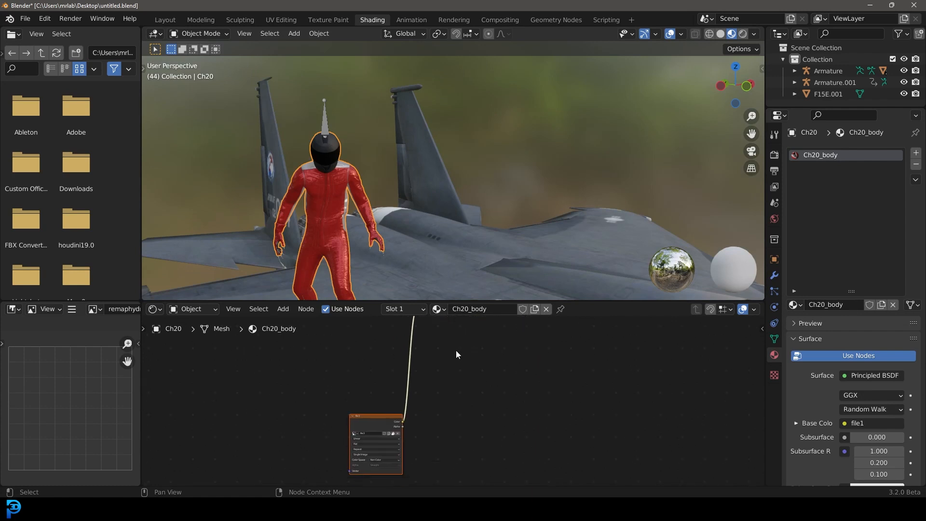
pyautogui.moveTo(378, 423); pyautogui.dragTo(365, 380)
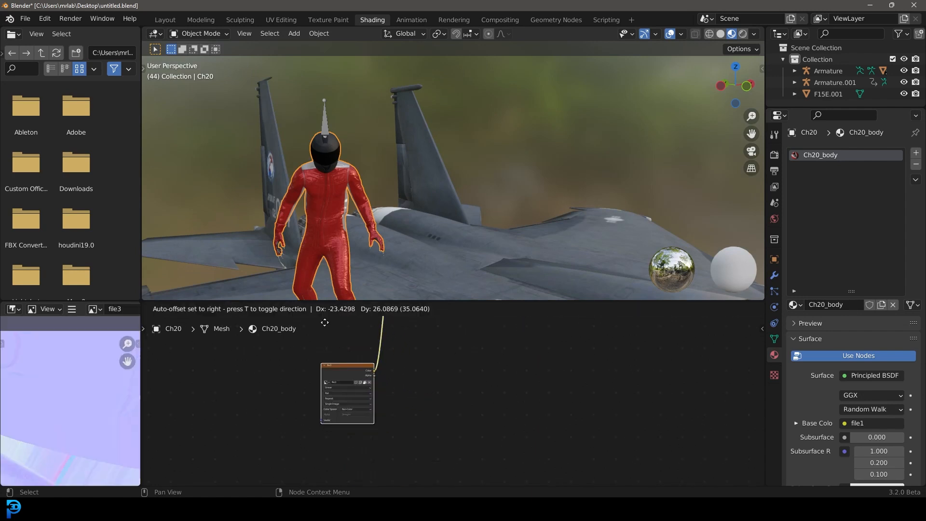
pyautogui.moveTo(423, 361); pyautogui.dragTo(447, 463, button='middle')
pyautogui.moveTo(370, 470); pyautogui.dragTo(344, 367)
pyautogui.moveTo(341, 129); pyautogui.dragTo(388, 140, button='middle')
pyautogui.hotkey('ctrl', 's')
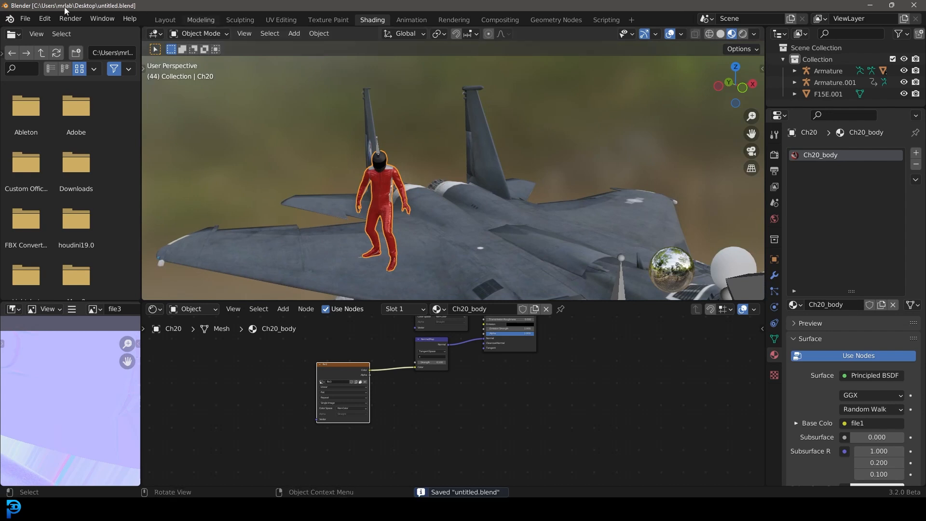
# Step: Enable Automatically Pack Resources under External Data and save the file
pyautogui.click(25, 18)
pyautogui.moveTo(47, 202)
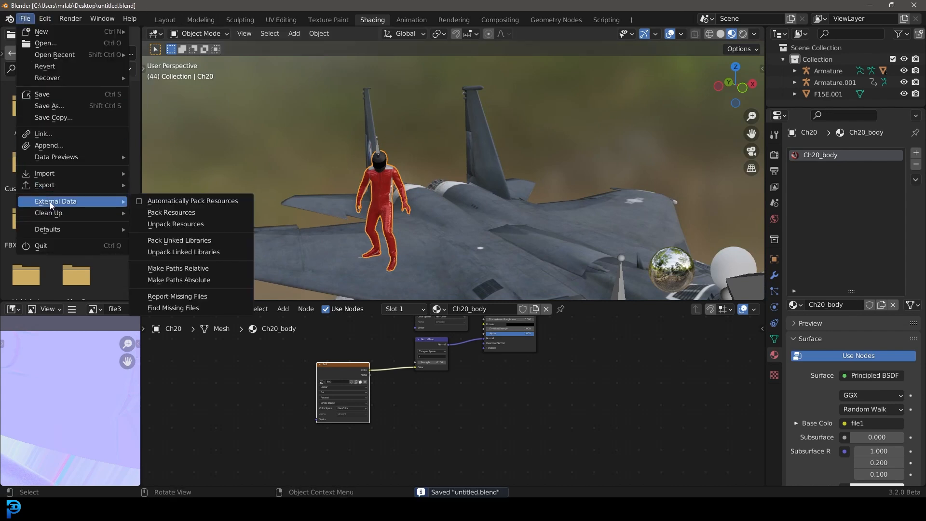
pyautogui.click(138, 201)
pyautogui.hotkey('ctrl', 's')
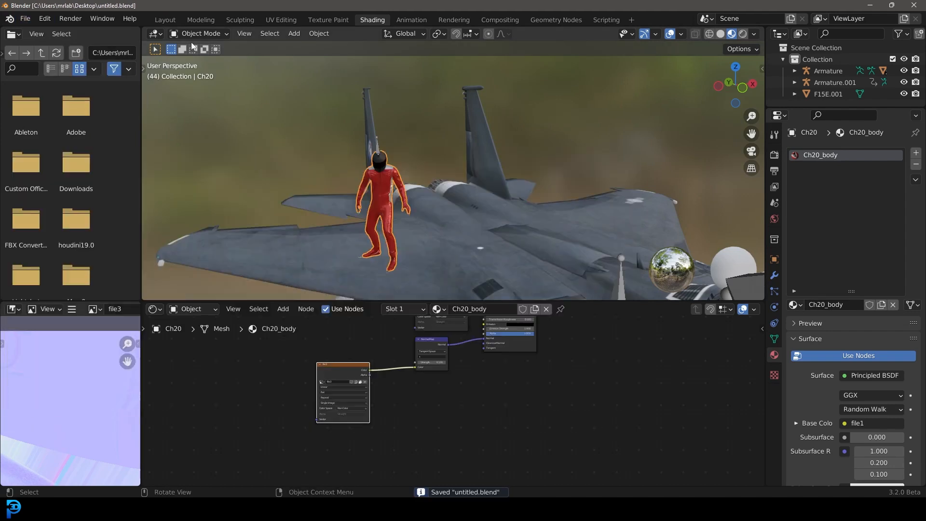
# Step: In the Layout workspace, select the character's armature and move it about 0.1 m down onto the wing
pyautogui.click(165, 20)
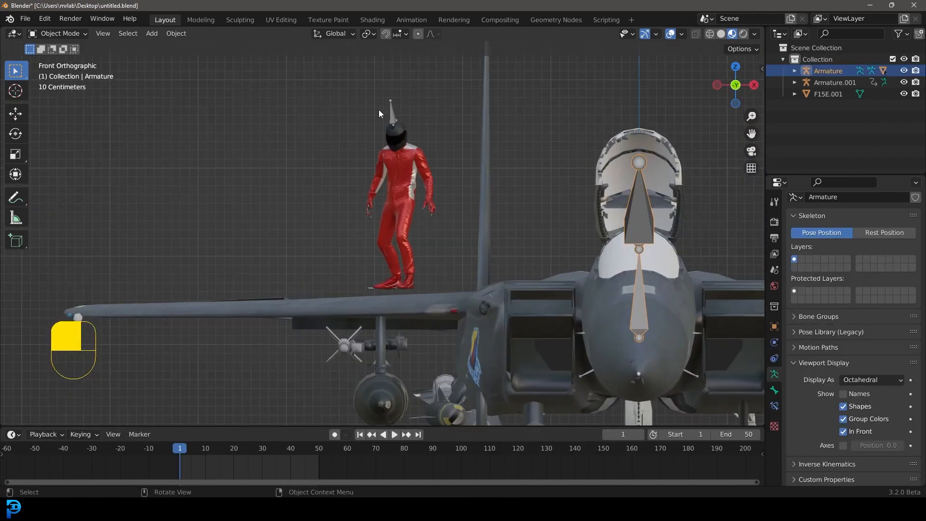
pyautogui.click(392, 111)
pyautogui.moveTo(240, 426); pyautogui.dragTo(244, 349)
pyautogui.moveTo(182, 374); pyautogui.dragTo(180, 374)
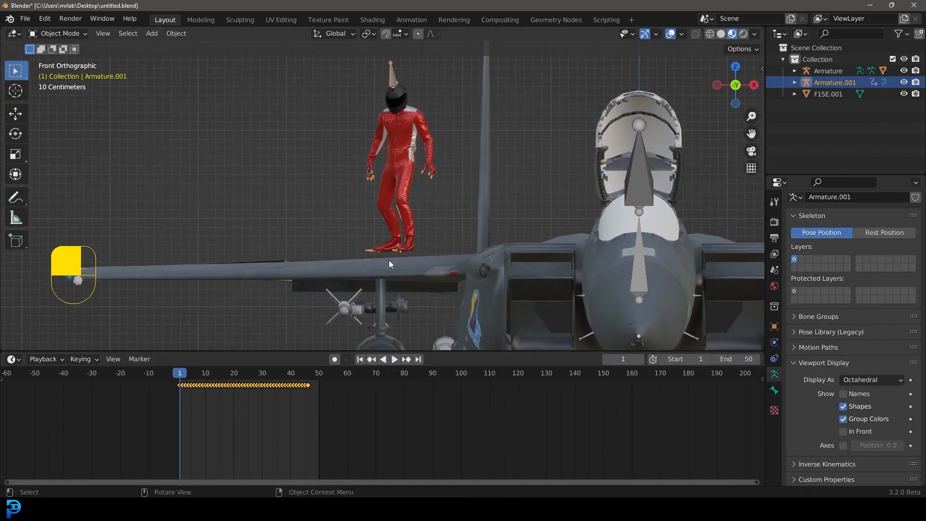
pyautogui.scroll(1, 392, 144)
pyautogui.press('g')
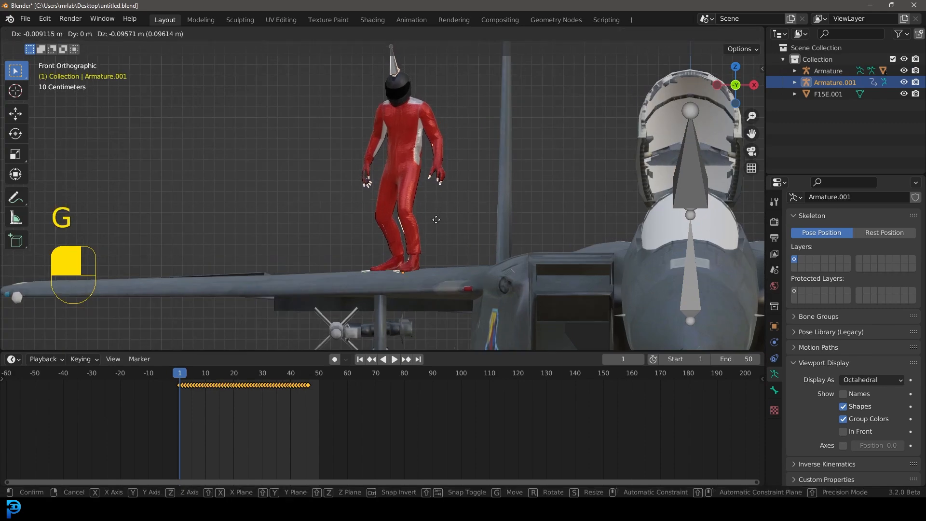
pyautogui.click(435, 216)
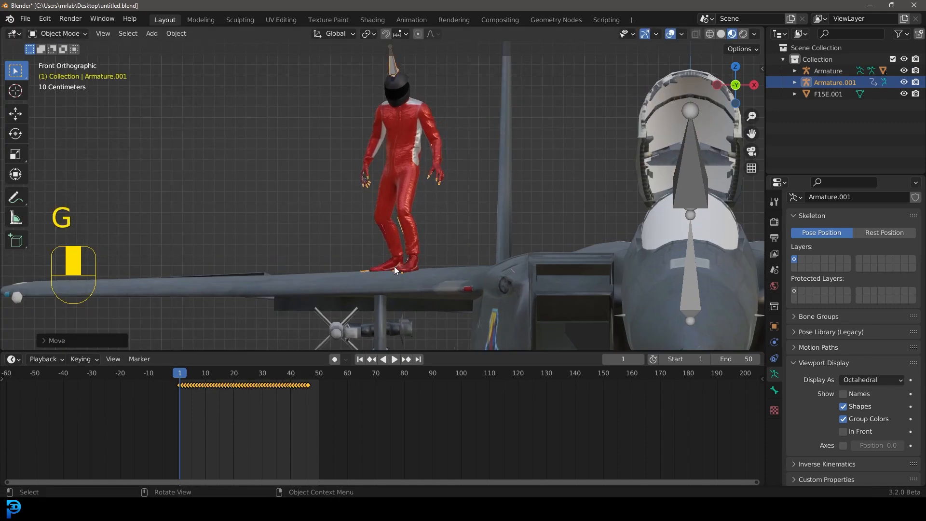
# Step: Switch the viewport shading to Solid
pyautogui.moveTo(384, 262); pyautogui.dragTo(425, 281, button='middle')
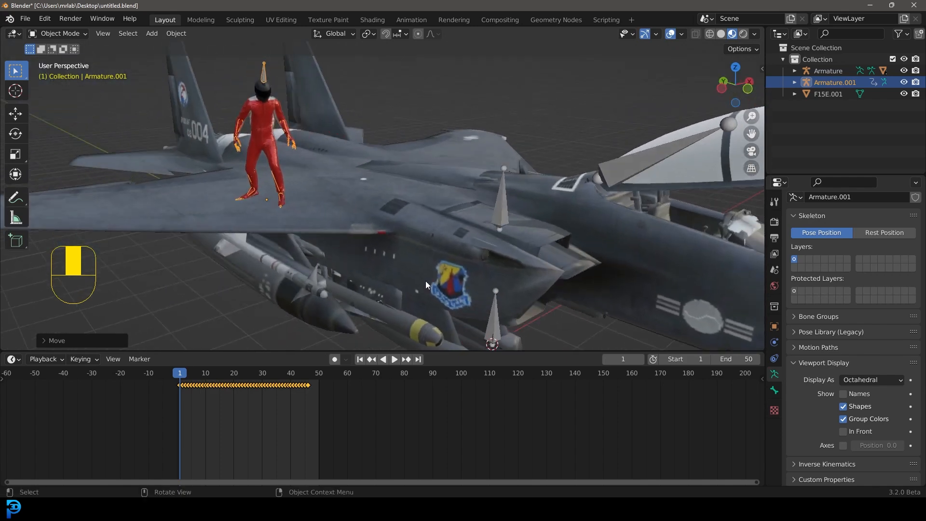
pyautogui.press('space')
pyautogui.press('z')
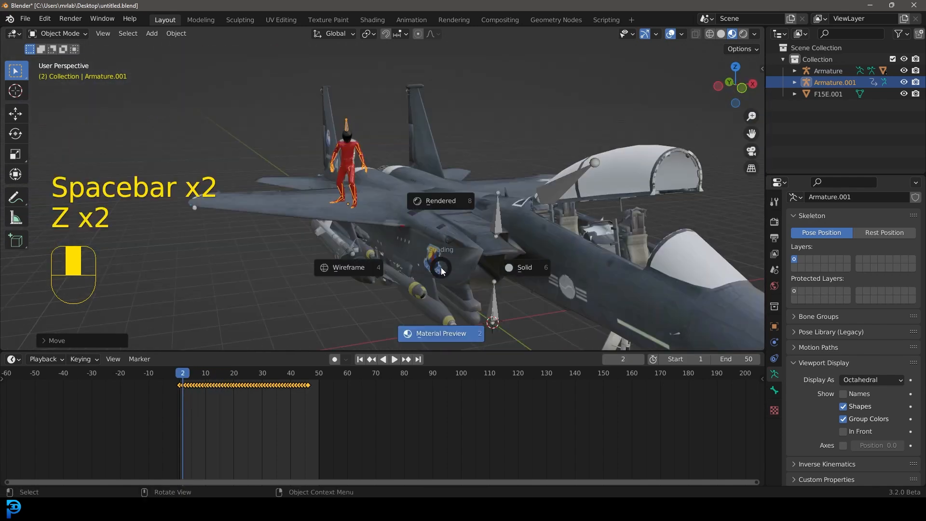
pyautogui.click(523, 267)
# Step: Play back the animation to check the character's jump on the wing
pyautogui.moveTo(497, 235); pyautogui.dragTo(429, 230, button='middle')
pyautogui.hotkey('alt', 'a')
pyautogui.moveTo(343, 208); pyautogui.dragTo(405, 207, button='middle')
pyautogui.press('space')
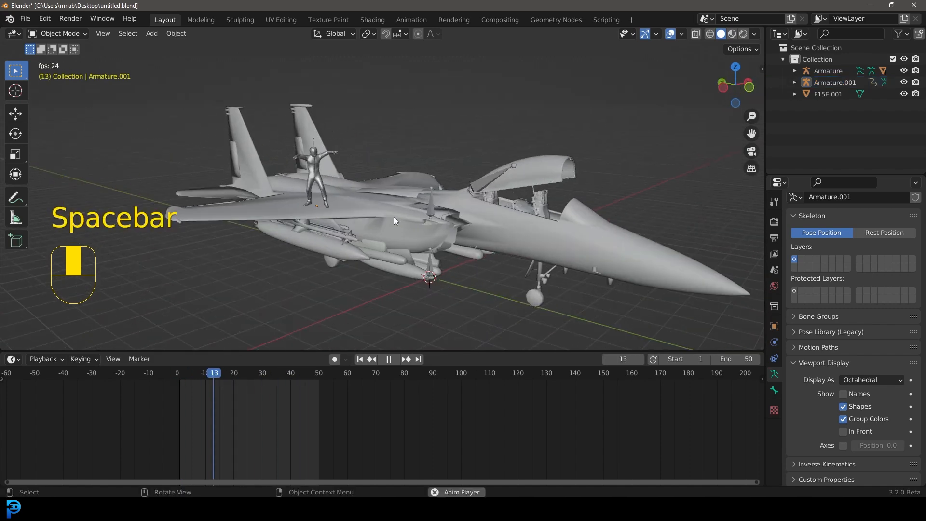
pyautogui.scroll(2, 444, 199)
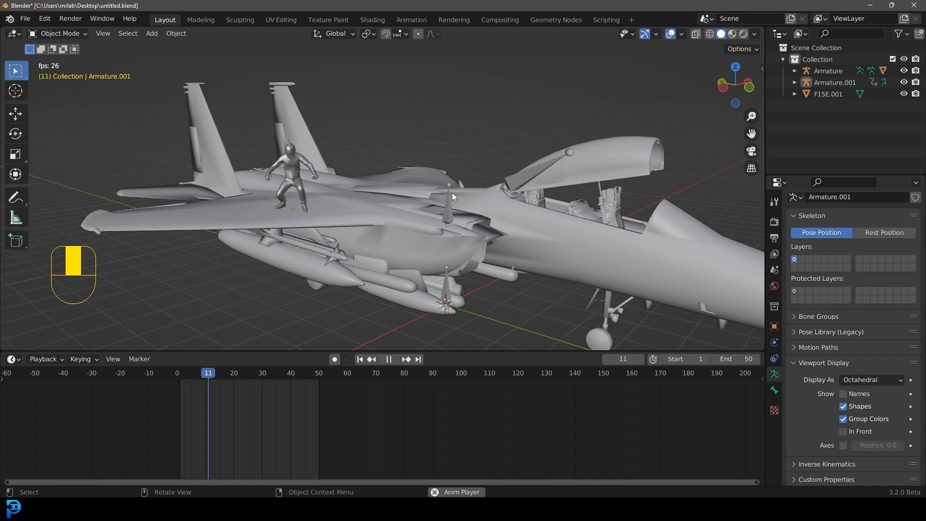
pyautogui.press('space')
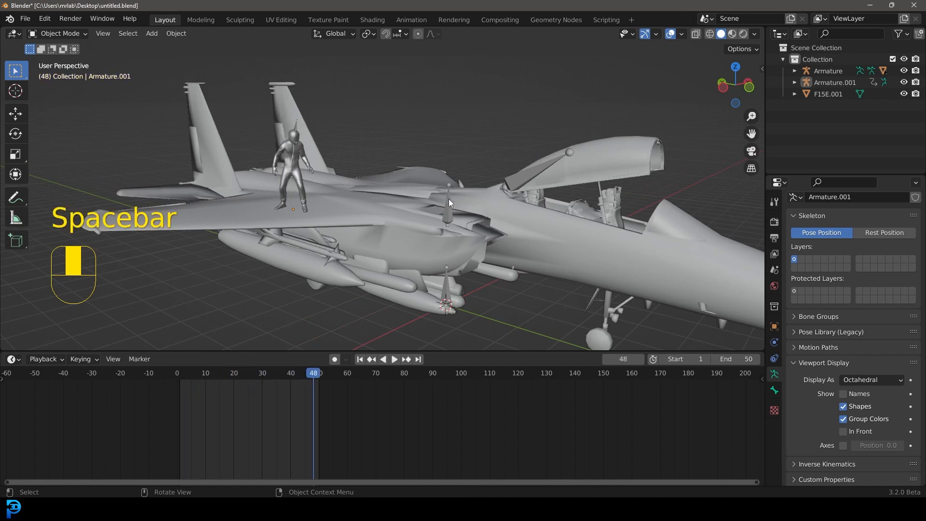
# Step: Select the jet's armature, enter Pose Mode, select the canopy bone, and switch to the front view
pyautogui.click(448, 199)
pyautogui.click(47, 34)
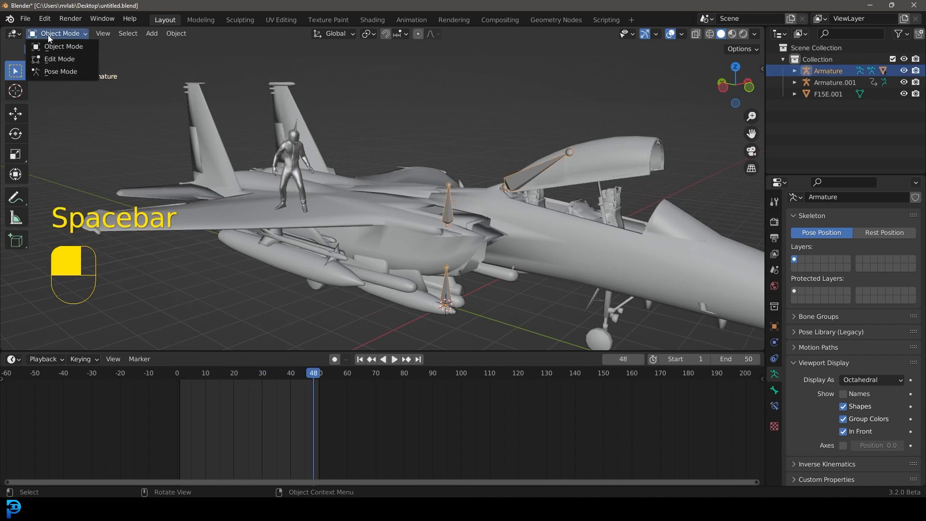
pyautogui.click(68, 71)
pyautogui.scroll(1, 547, 198)
pyautogui.moveTo(547, 199); pyautogui.dragTo(536, 198, button='middle')
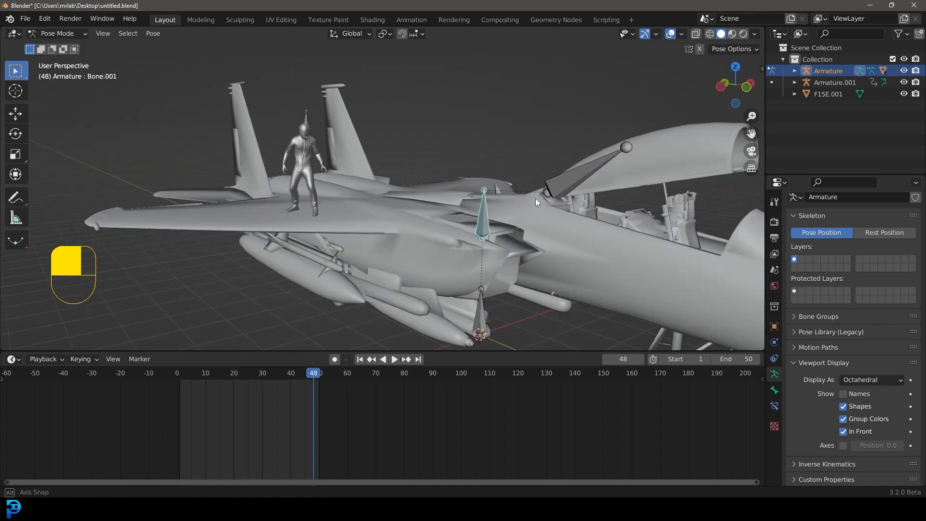
pyautogui.press('KP_1')
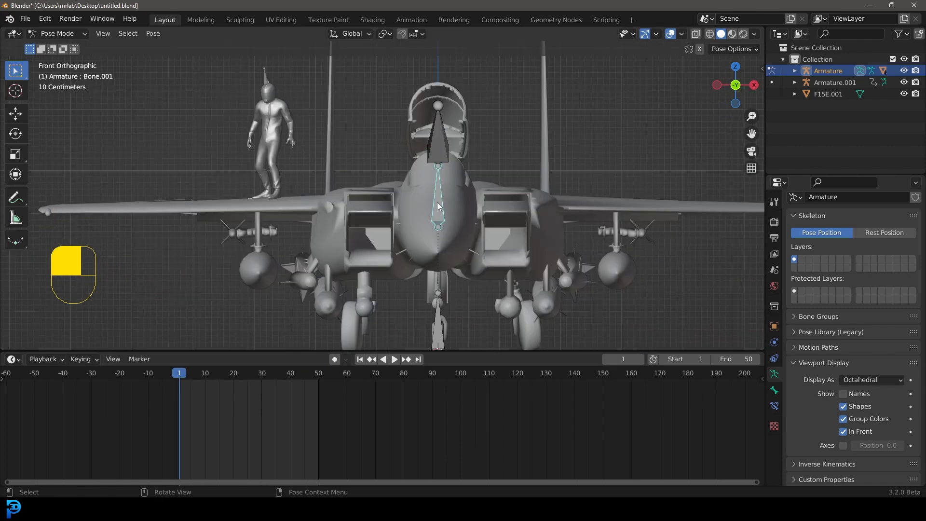
# Step: Insert a Location & Rotation keyframe for the canopy bone at frame 1
pyautogui.scroll(1, 460, 207)
pyautogui.keyDown('shift'); pyautogui.moveTo(480, 215); pyautogui.dragTo(454, 207, button='middle'); pyautogui.keyUp('shift')
pyautogui.press('g')
pyautogui.rightClick(431, 198)
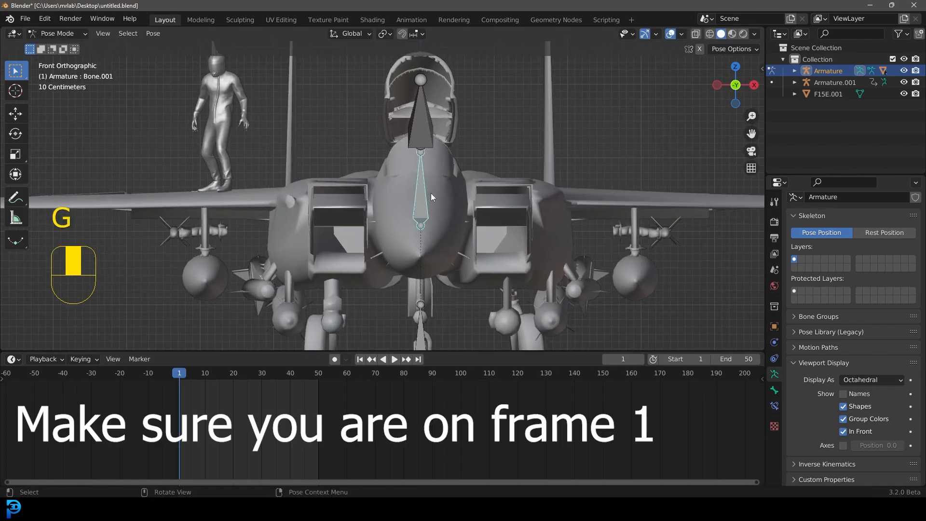
pyautogui.press('i')
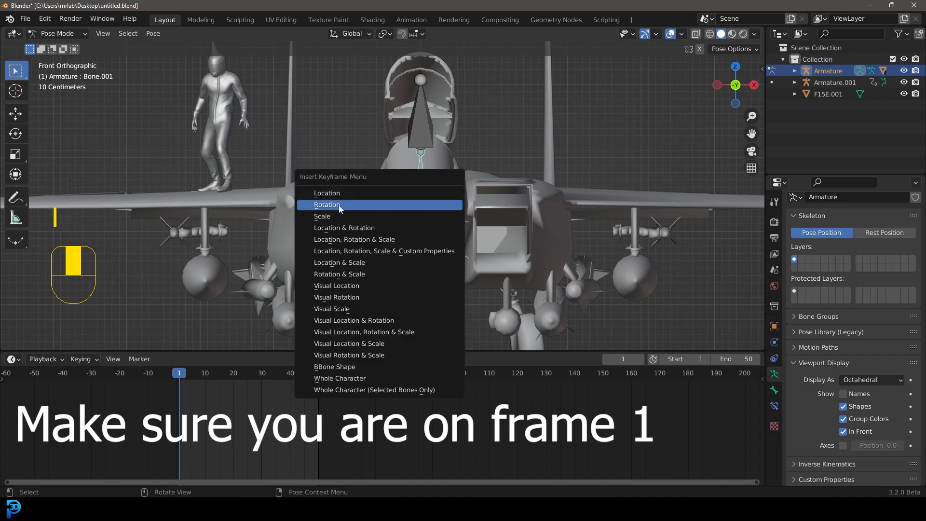
pyautogui.click(362, 229)
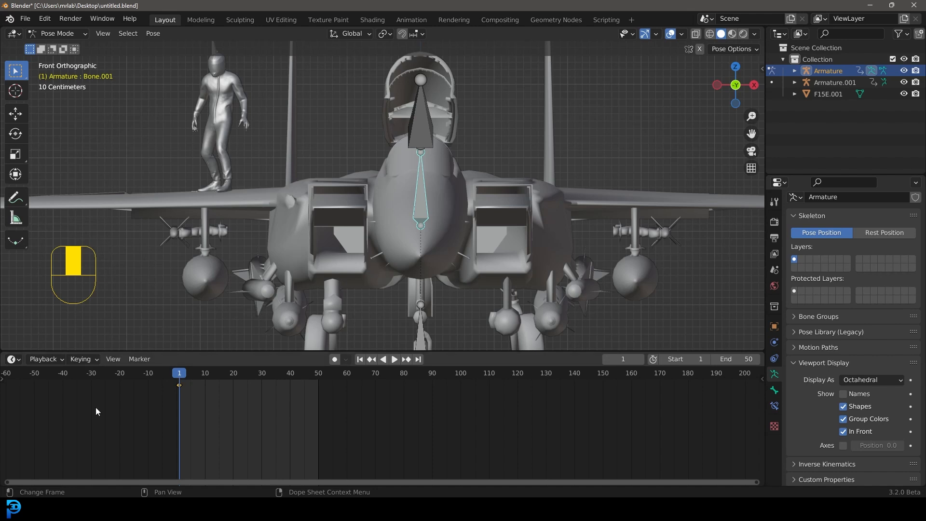
# Step: At frame 9 with auto keying enabled, rotate the canopy bone by about -0.9 degrees
pyautogui.moveTo(180, 378); pyautogui.dragTo(202, 382)
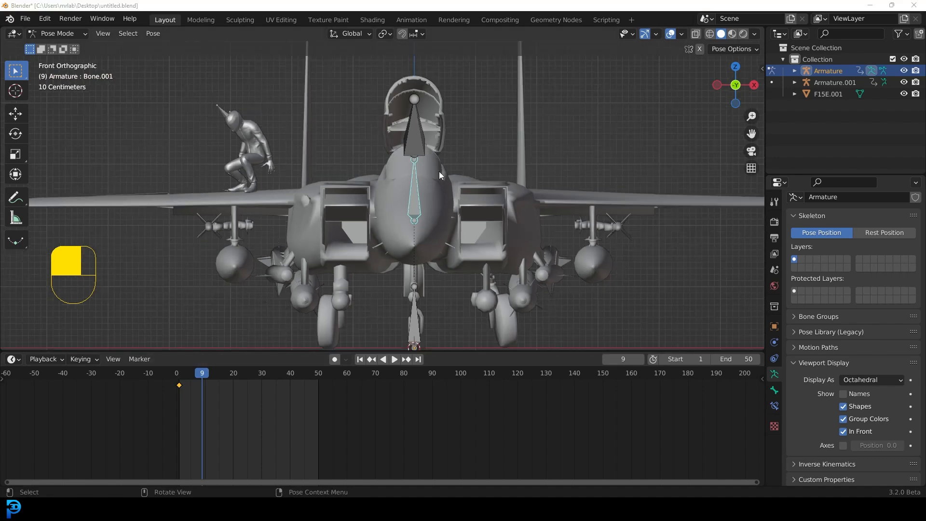
pyautogui.click(335, 359)
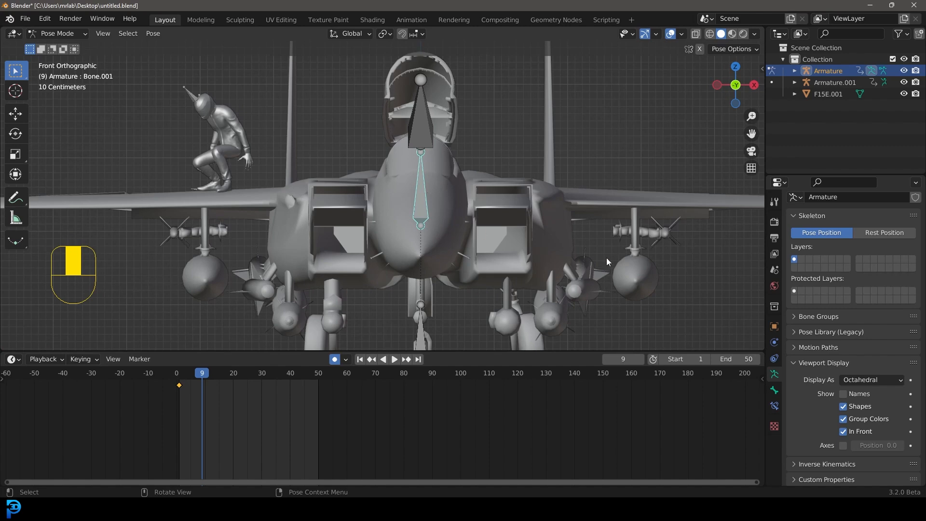
pyautogui.press('r')
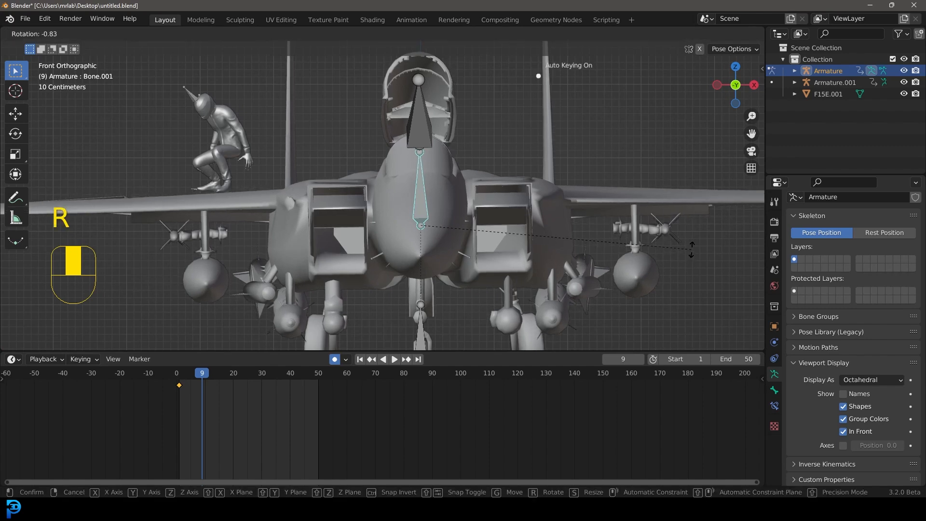
pyautogui.press('shift')
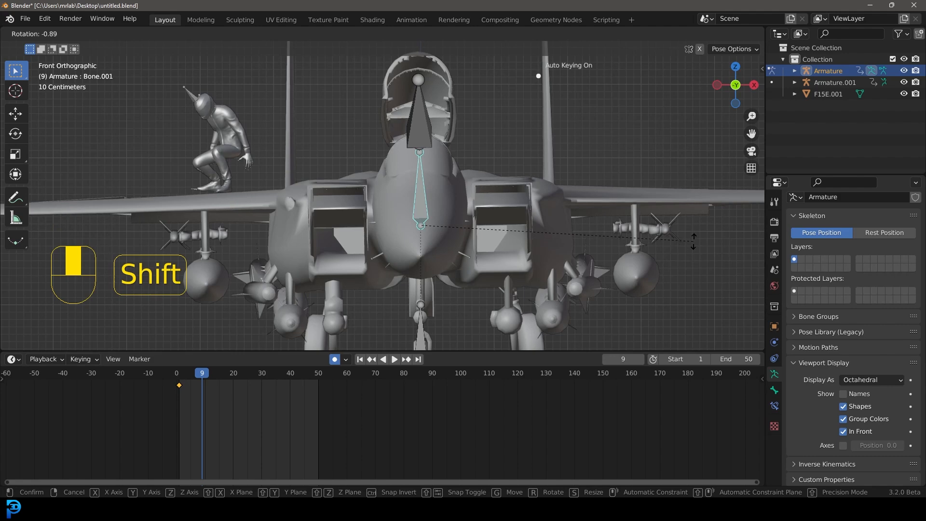
pyautogui.click(693, 240)
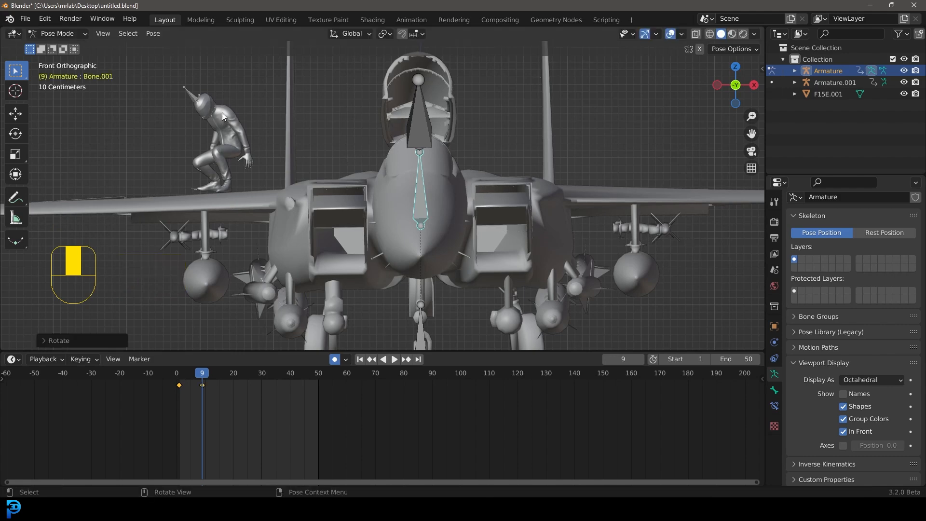
# Step: Return to Object Mode and select the character's armature
pyautogui.click(59, 33)
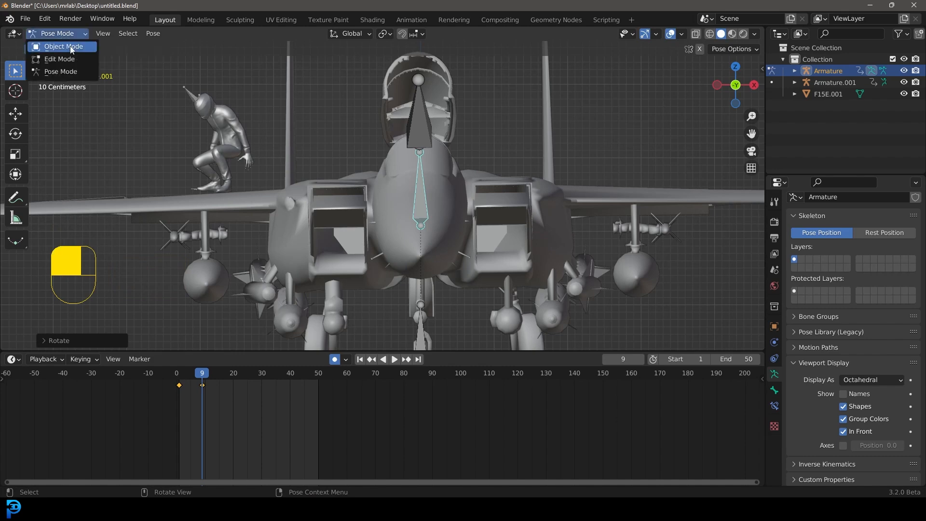
pyautogui.click(57, 44)
pyautogui.scroll(1, 183, 92)
pyautogui.click(154, 82)
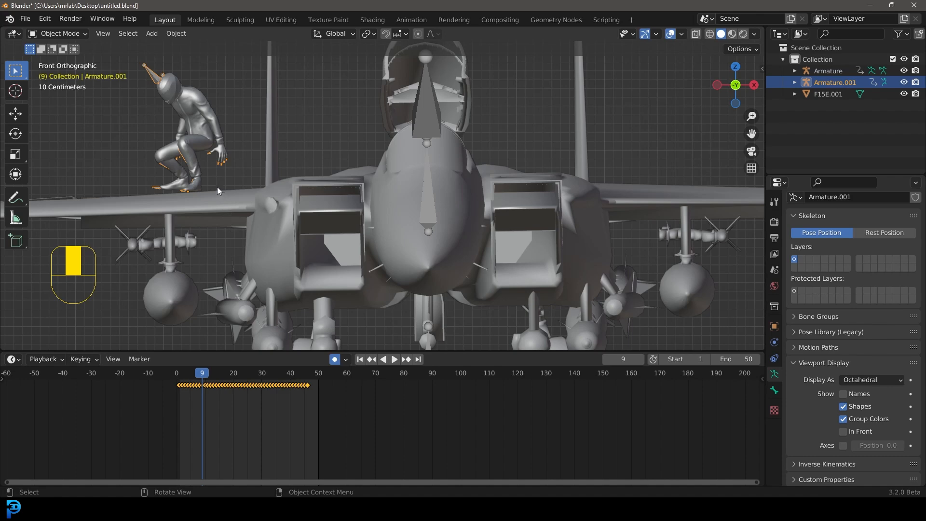
# Step: At frame 9, move the character's armature down along Z so it crouches on the wing
pyautogui.press('g')
pyautogui.press('z')
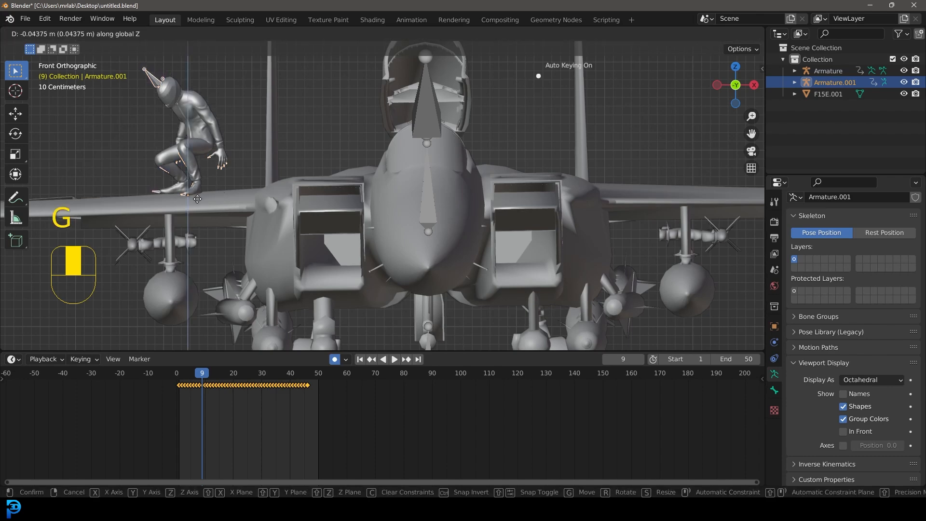
pyautogui.click(197, 202)
pyautogui.moveTo(196, 372); pyautogui.dragTo(179, 372)
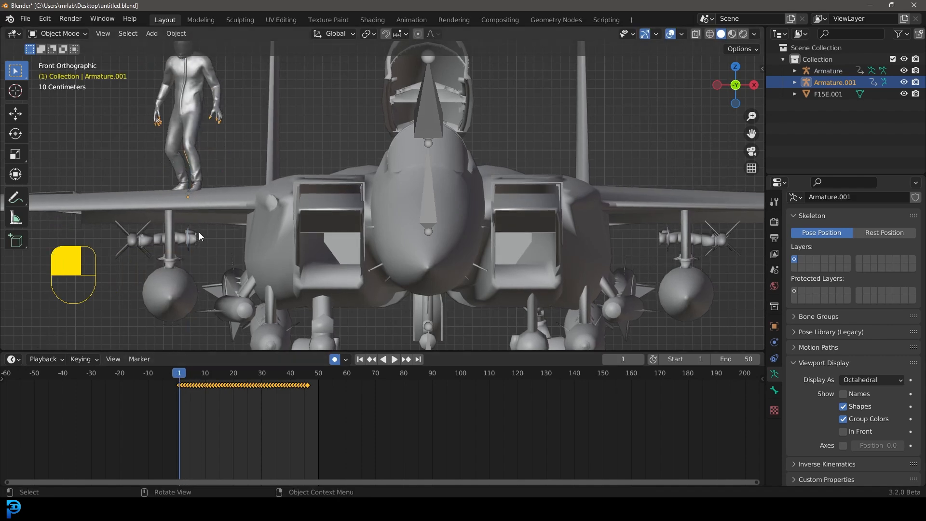
# Step: At frame 1, move the character's armature along Z so its feet rest on the wing
pyautogui.press('g')
pyautogui.press('z')
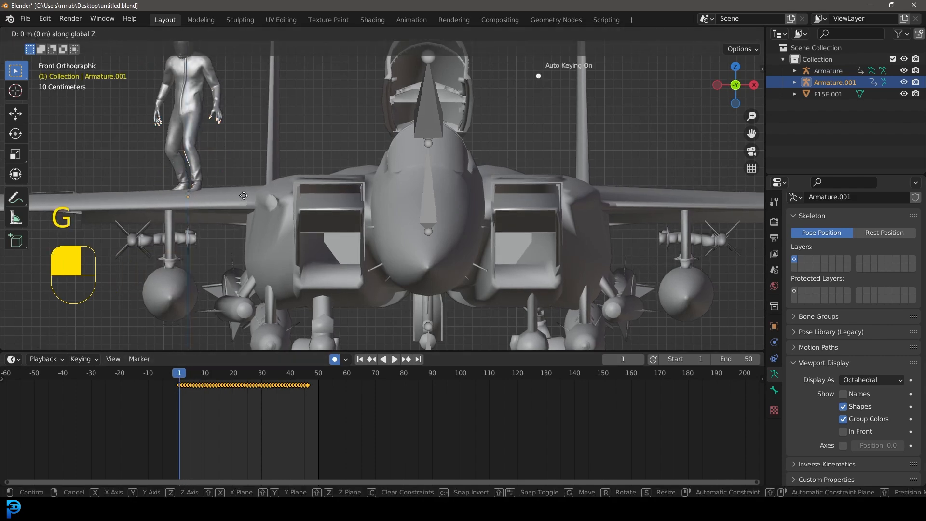
pyautogui.keyDown('shift'); pyautogui.click(257, 149); pyautogui.keyUp('shift')
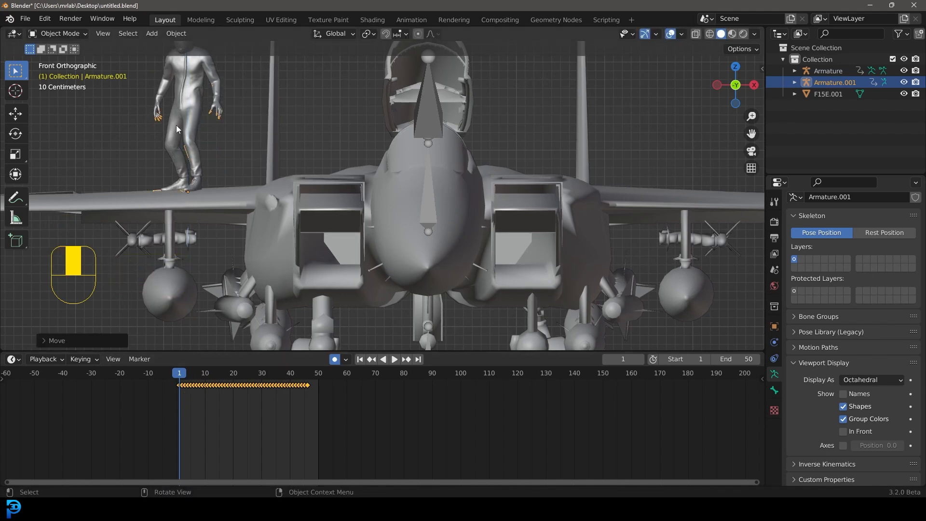
# Step: Go to frame 9, select the jet's armature, and switch it to Pose Mode
pyautogui.hotkey('ctrl', 'Tab')
pyautogui.hotkey('ctrl', 'Tab')
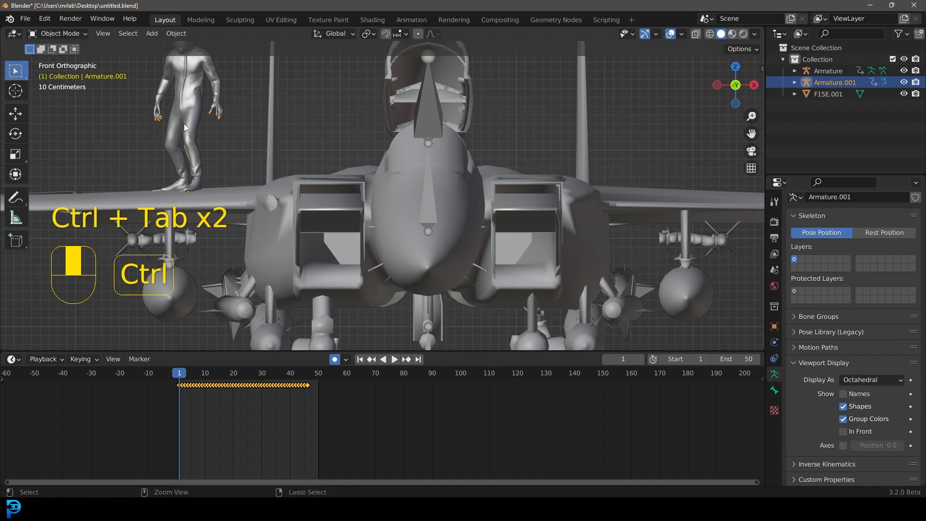
pyautogui.moveTo(178, 378); pyautogui.dragTo(200, 386)
pyautogui.click(430, 106)
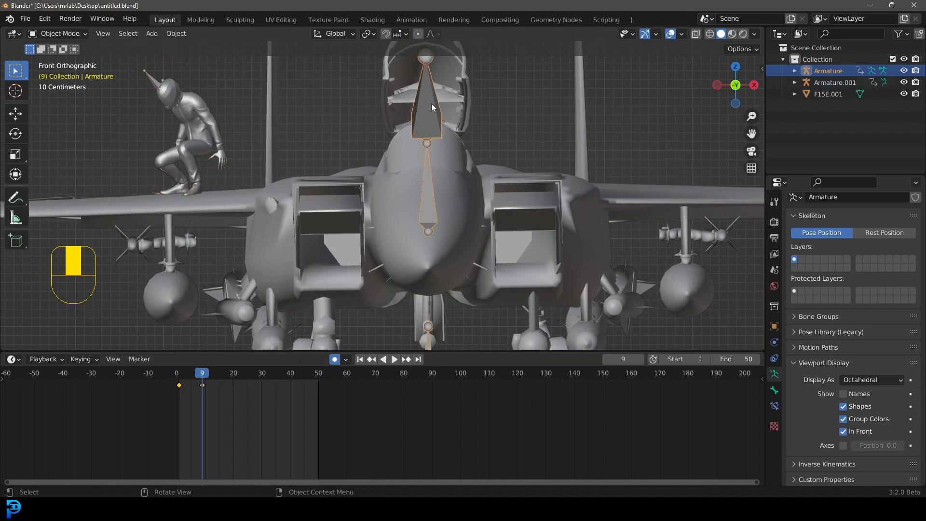
pyautogui.click(77, 37)
pyautogui.click(70, 68)
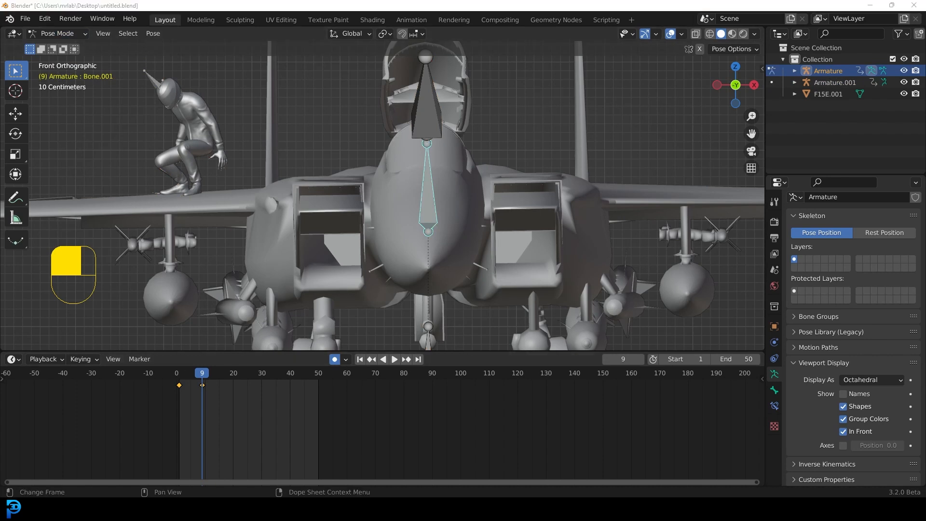
# Step: Duplicate the canopy bone's frame 1 keyframe to frame 28 so the canopy closes again
pyautogui.press('space')
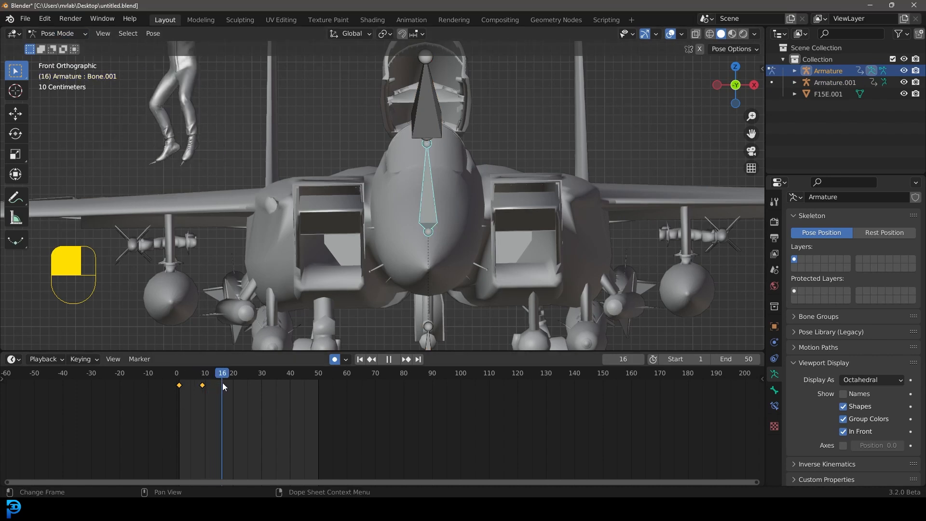
pyautogui.moveTo(227, 385); pyautogui.dragTo(255, 380)
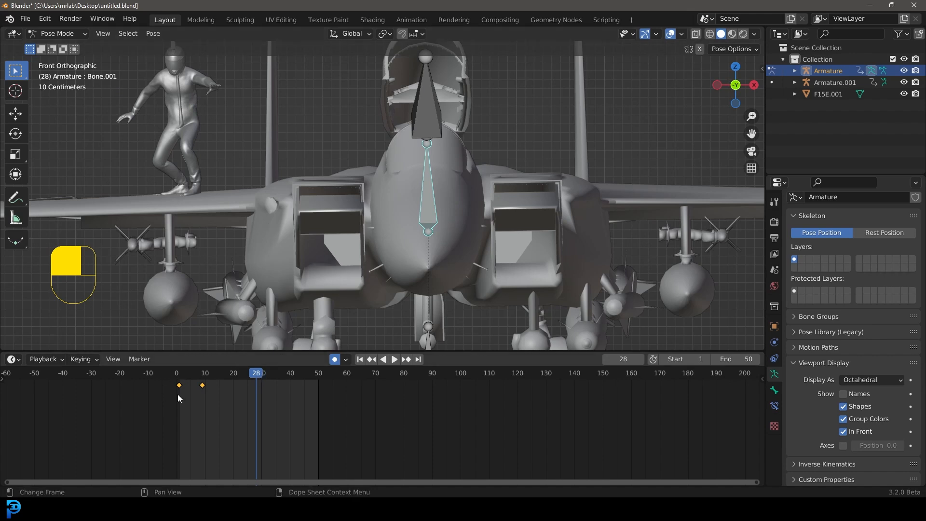
pyautogui.moveTo(184, 398); pyautogui.dragTo(151, 369)
pyautogui.hotkey('shift', 'd')
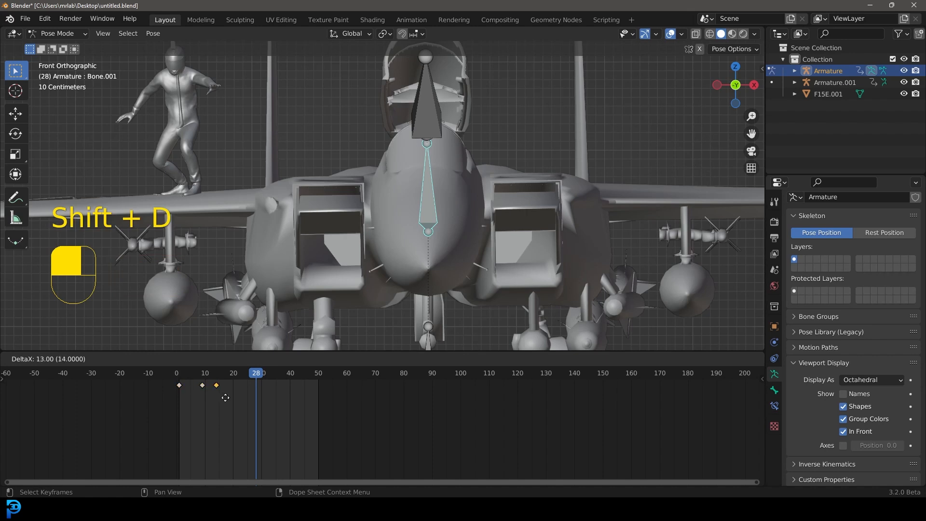
pyautogui.click(263, 398)
# Step: Play the animation from the start to review the canopy and character motion
pyautogui.moveTo(247, 374); pyautogui.dragTo(173, 381)
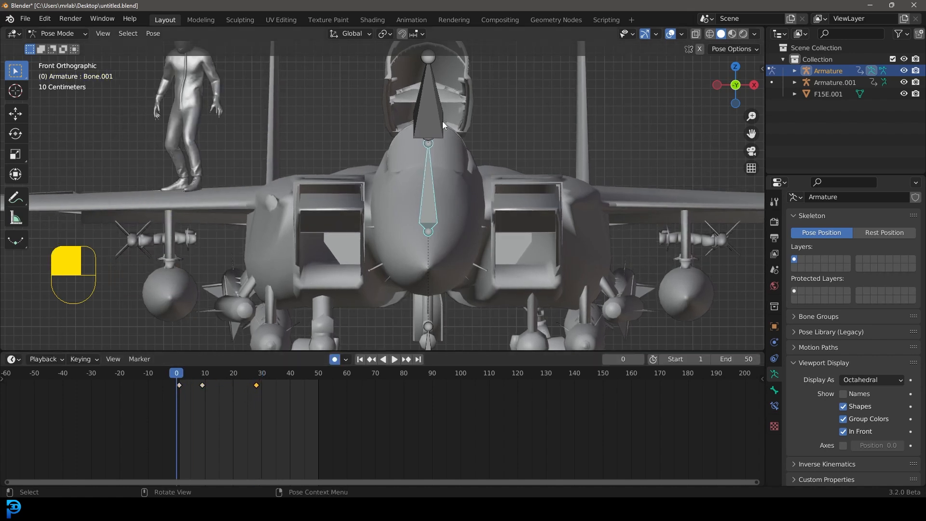
pyautogui.click(179, 375)
pyautogui.press('space')
pyautogui.press('space')
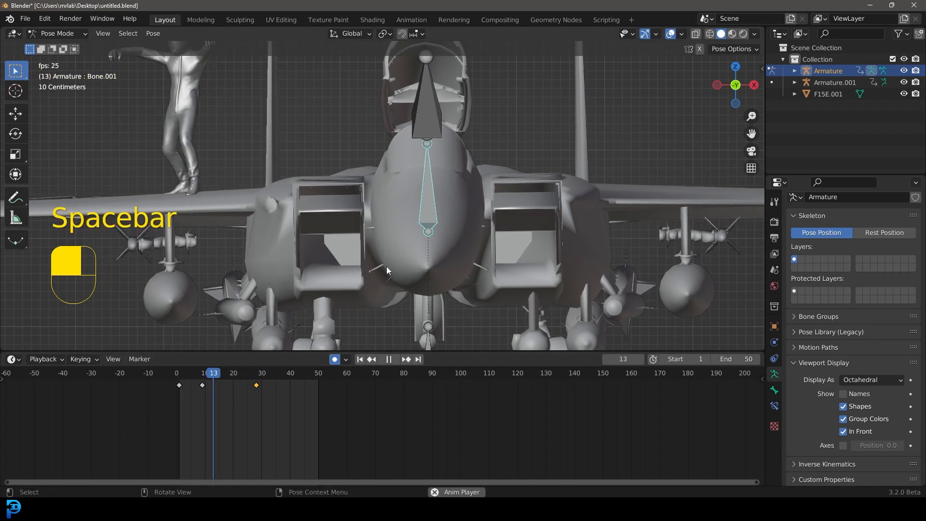
pyautogui.moveTo(265, 374); pyautogui.dragTo(241, 386)
pyautogui.moveTo(253, 388); pyautogui.dragTo(256, 392)
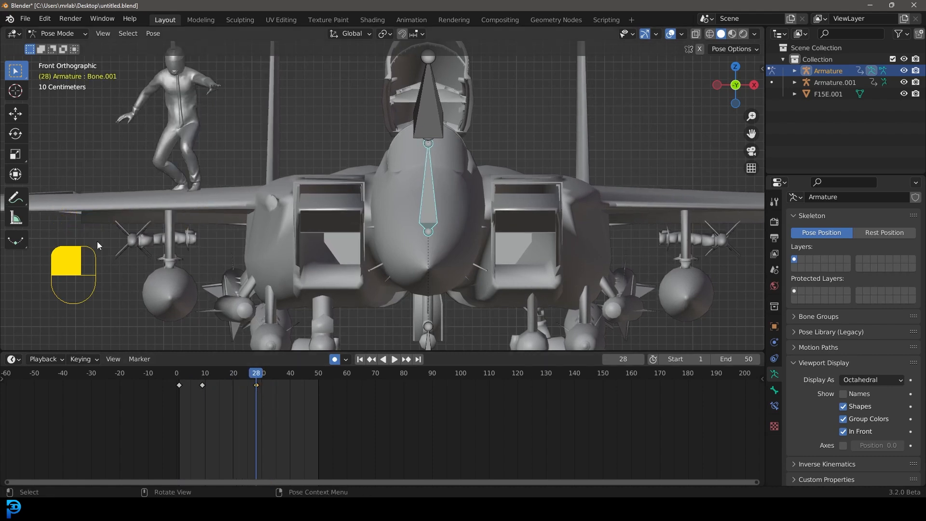
# Step: Return to Object Mode, select the character's armature, and raise it slightly along Z at frame 28
pyautogui.click(51, 34)
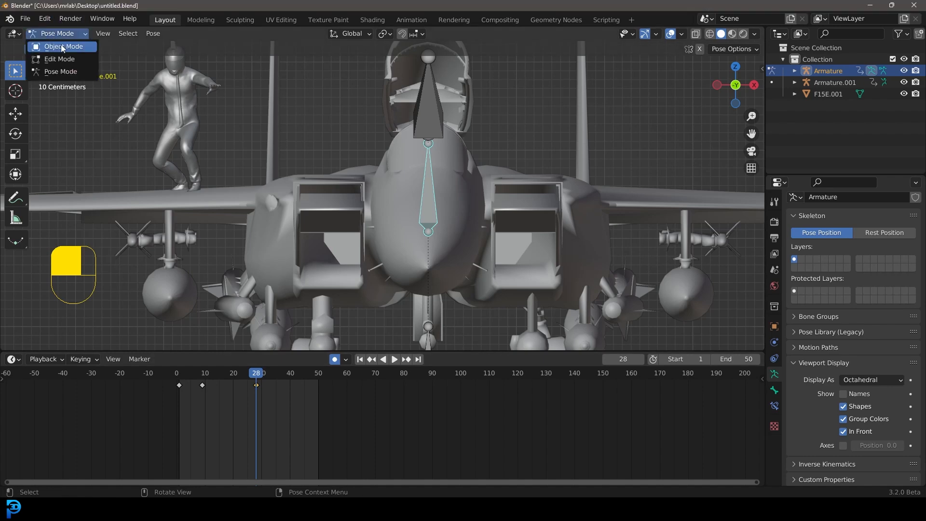
pyautogui.click(53, 42)
pyautogui.scroll(-1, 279, 324)
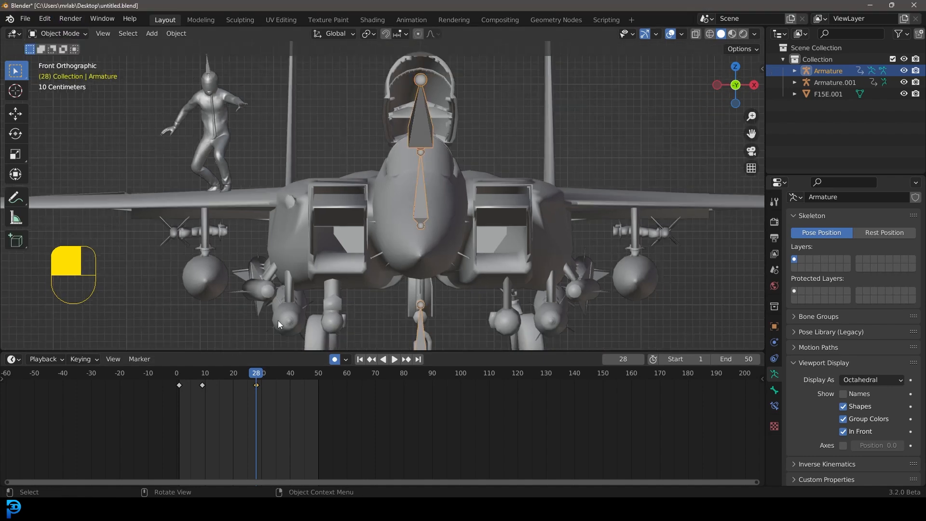
pyautogui.click(210, 65)
pyautogui.keyDown('shift'); pyautogui.moveTo(247, 112); pyautogui.dragTo(265, 147, button='middle'); pyautogui.keyUp('shift')
pyautogui.scroll(1, 160, 260)
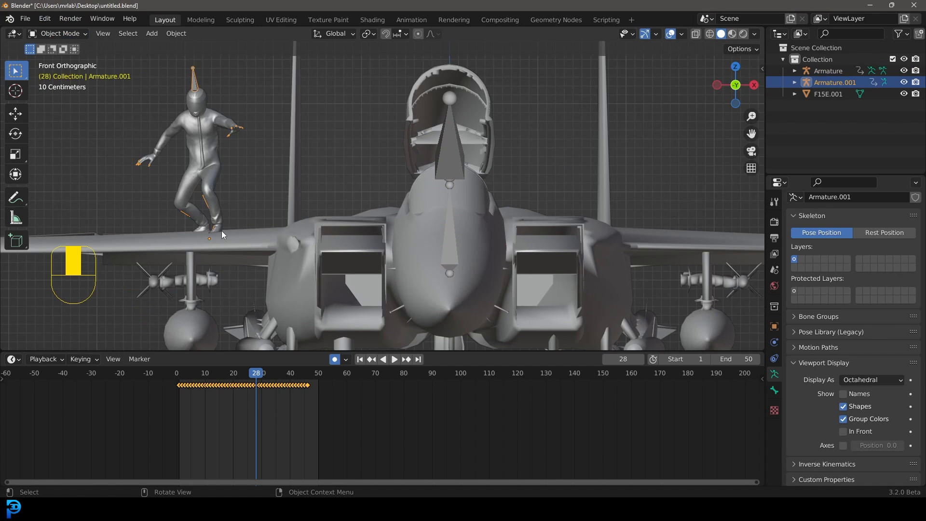
pyautogui.press('g')
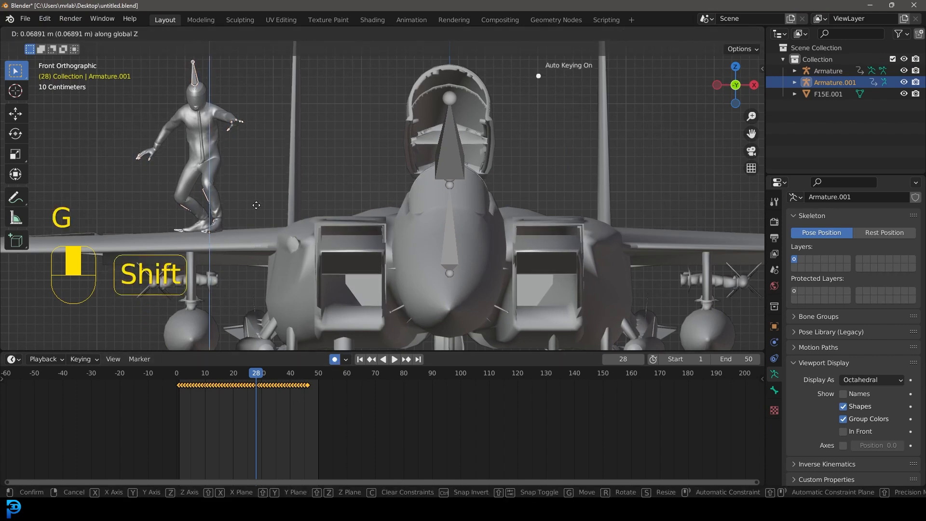
pyautogui.click(230, 152)
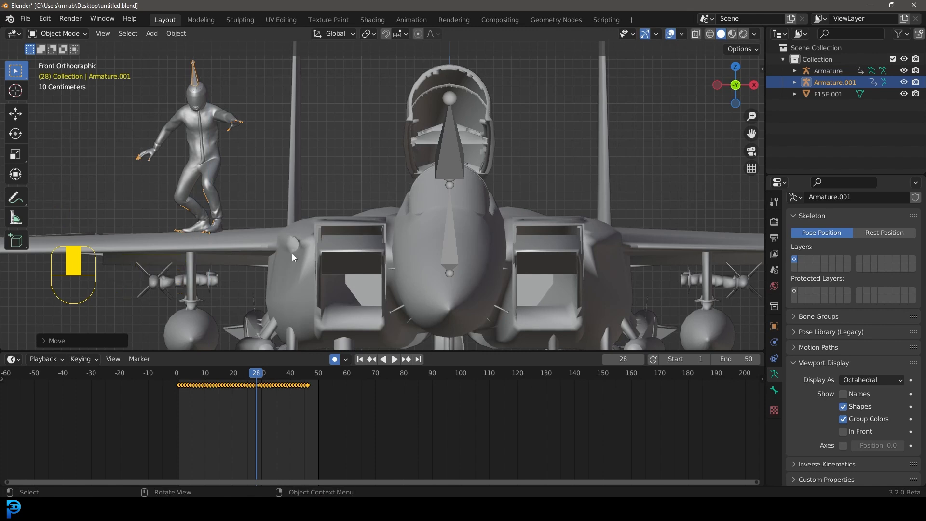
# Step: Play the animation from frame 0 to review the character's jump
pyautogui.press('space')
pyautogui.press('space')
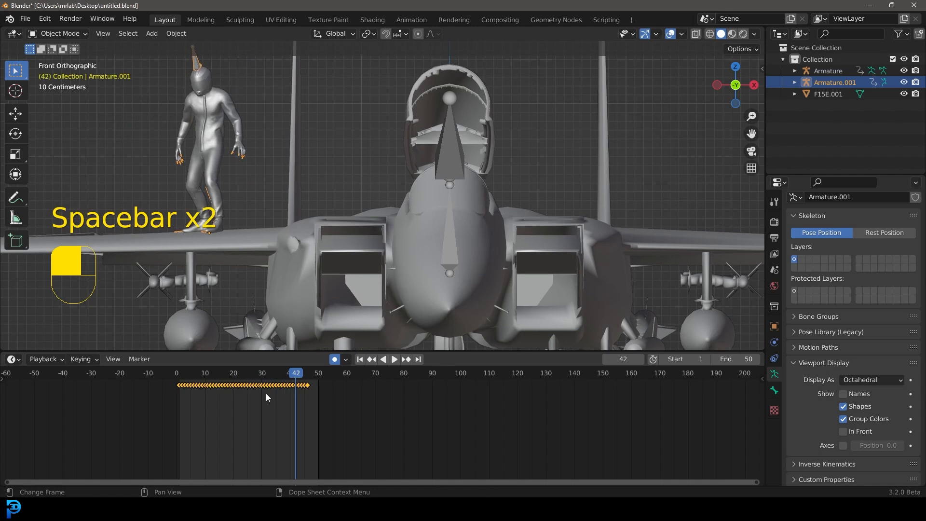
pyautogui.moveTo(294, 383); pyautogui.dragTo(175, 383)
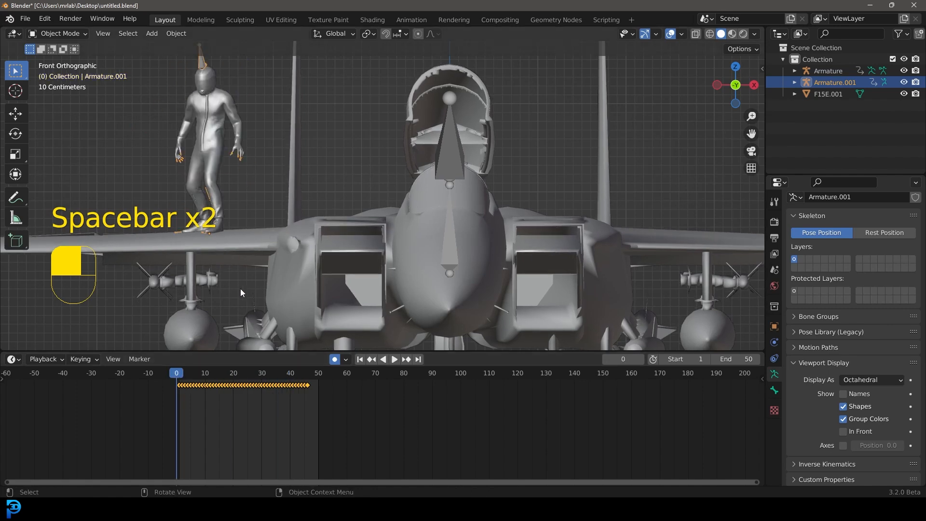
pyautogui.press('space')
pyautogui.press('space')
pyautogui.click(177, 380)
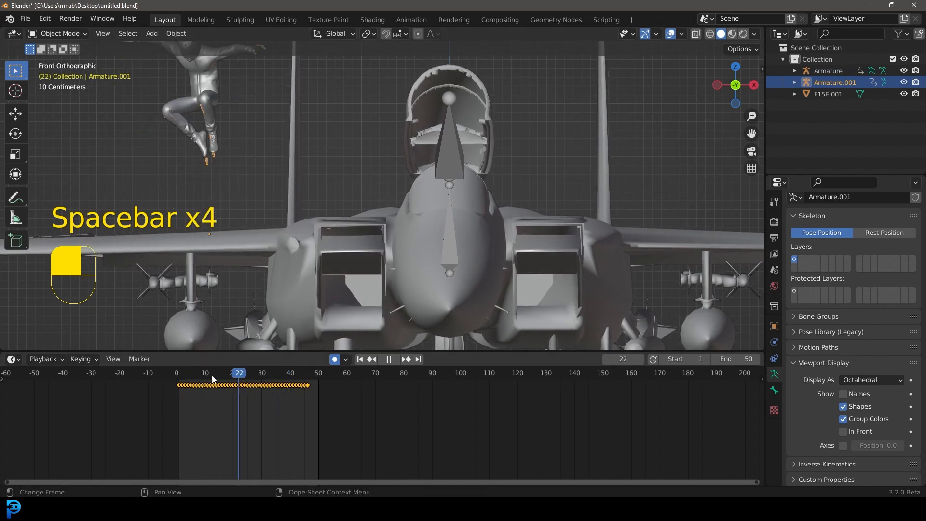
pyautogui.press('space')
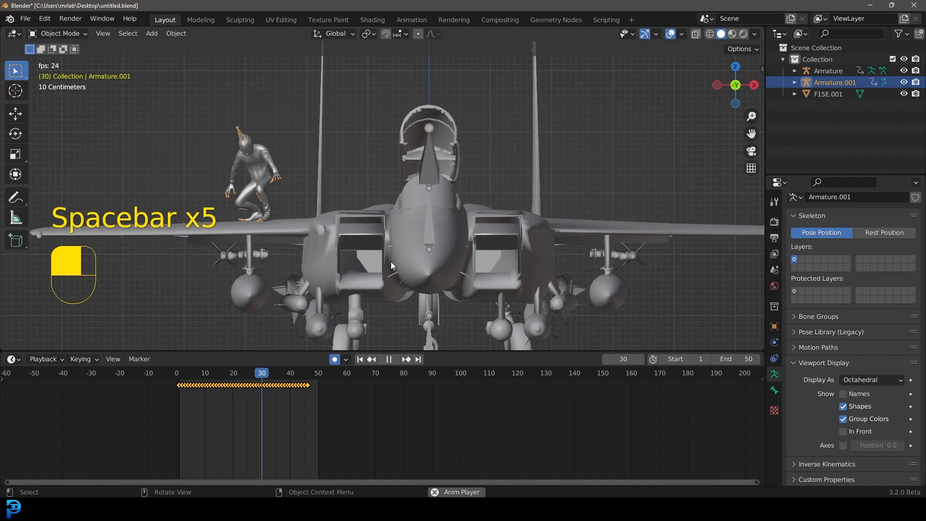
pyautogui.press('space')
pyautogui.moveTo(279, 374); pyautogui.dragTo(262, 385)
# Step: Select the jet's armature in Pose Mode and, at frame 37, rotate the canopy bone by about -1.8 degrees
pyautogui.click(60, 34)
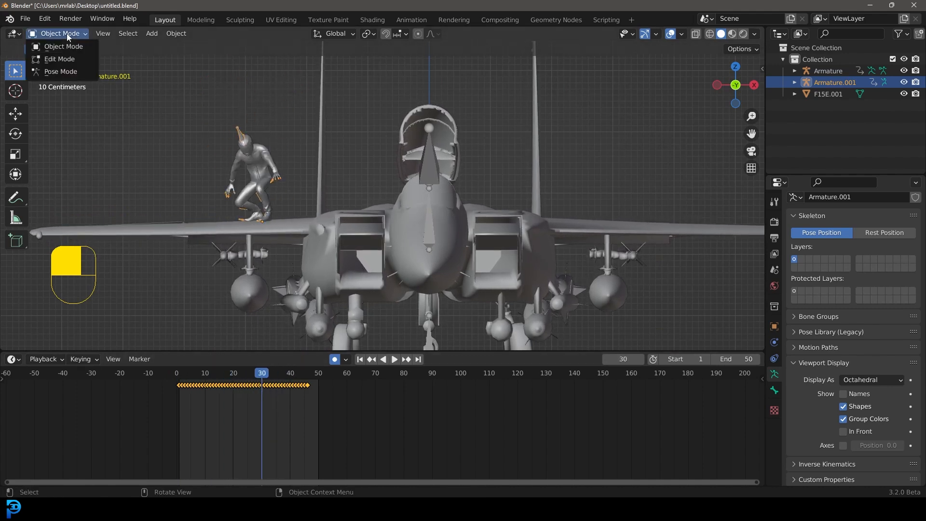
pyautogui.click(438, 166)
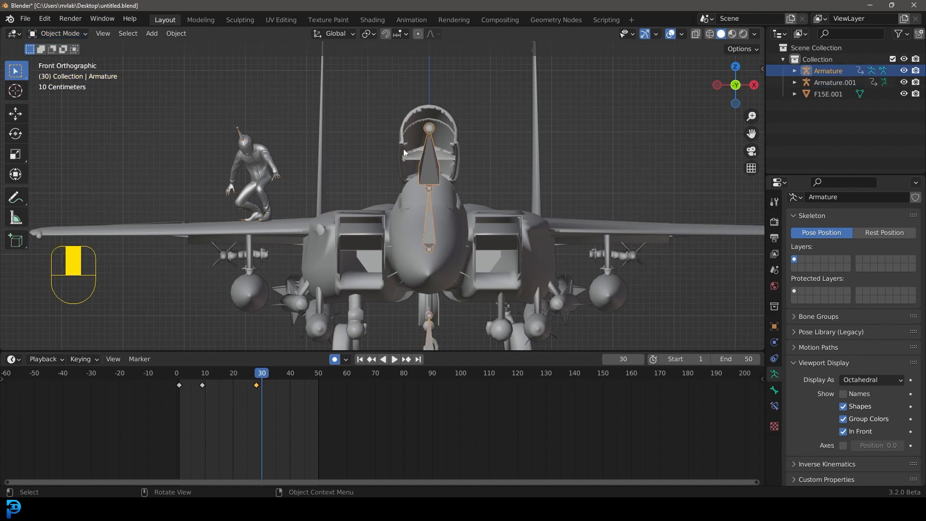
pyautogui.click(70, 33)
pyautogui.click(71, 72)
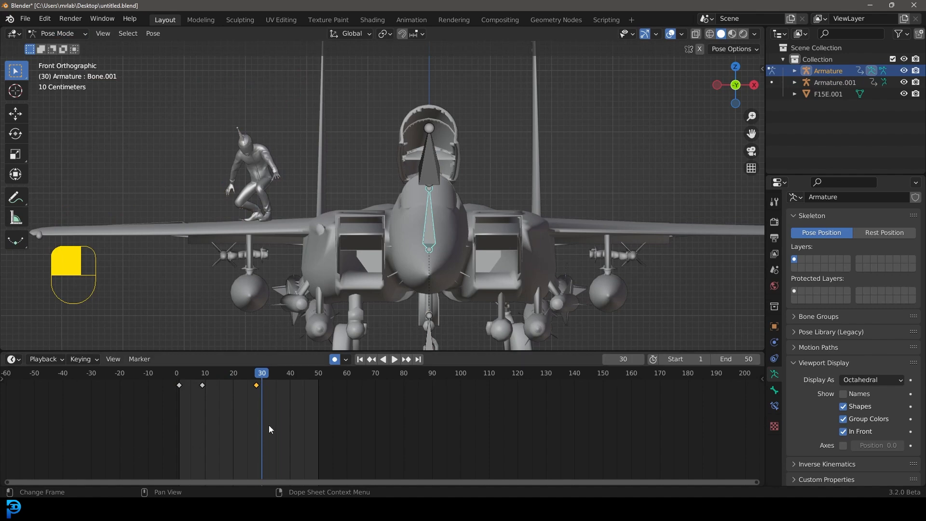
pyautogui.moveTo(262, 374); pyautogui.dragTo(282, 401)
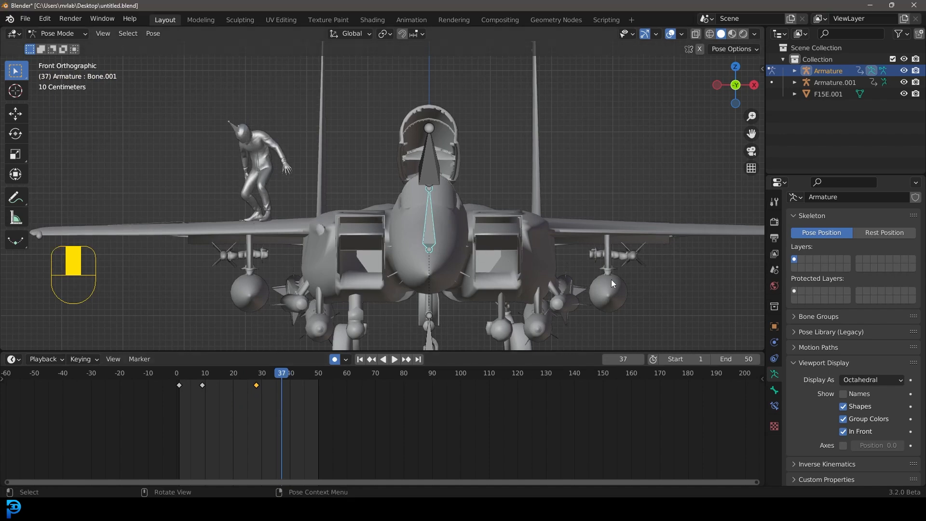
pyautogui.press('r')
pyautogui.rightClick(379, 340)
pyautogui.press('r')
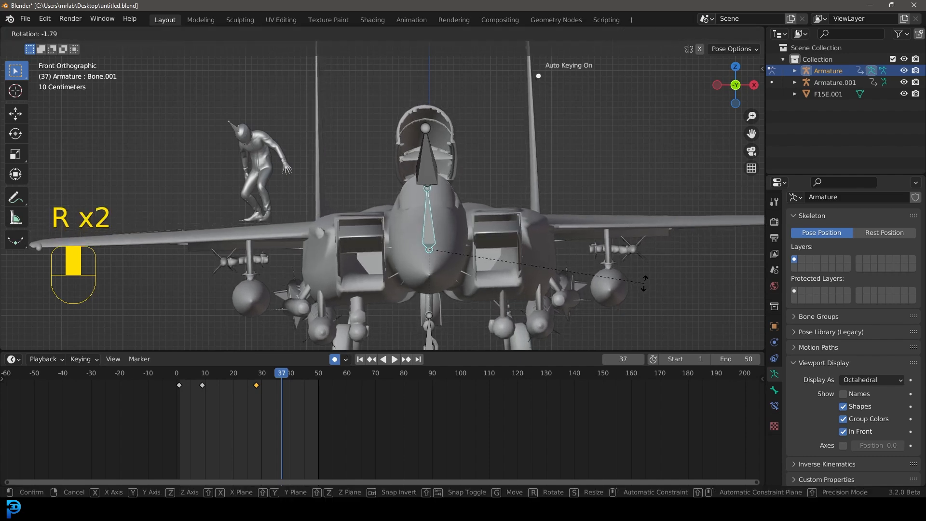
pyautogui.click(644, 282)
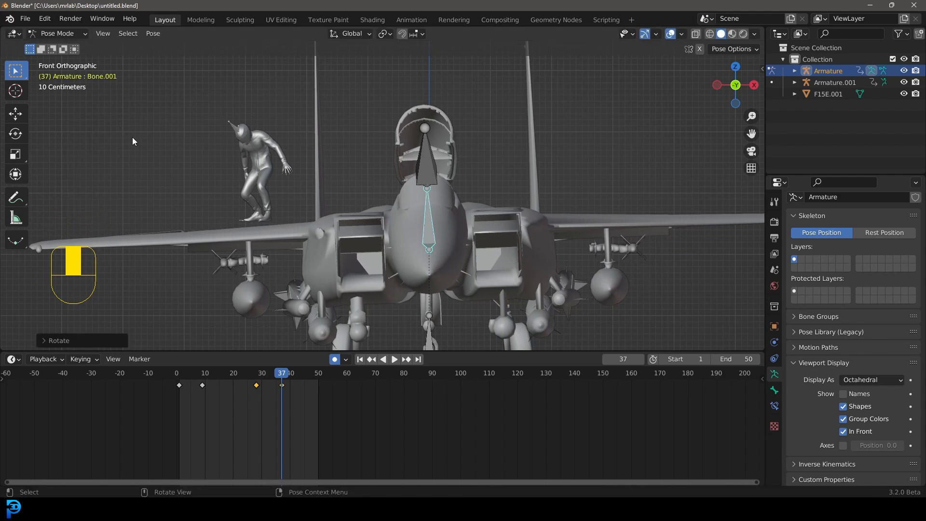
# Step: Return to Object Mode and move the character's armature down along Z onto the wing at frame 37
pyautogui.click(57, 33)
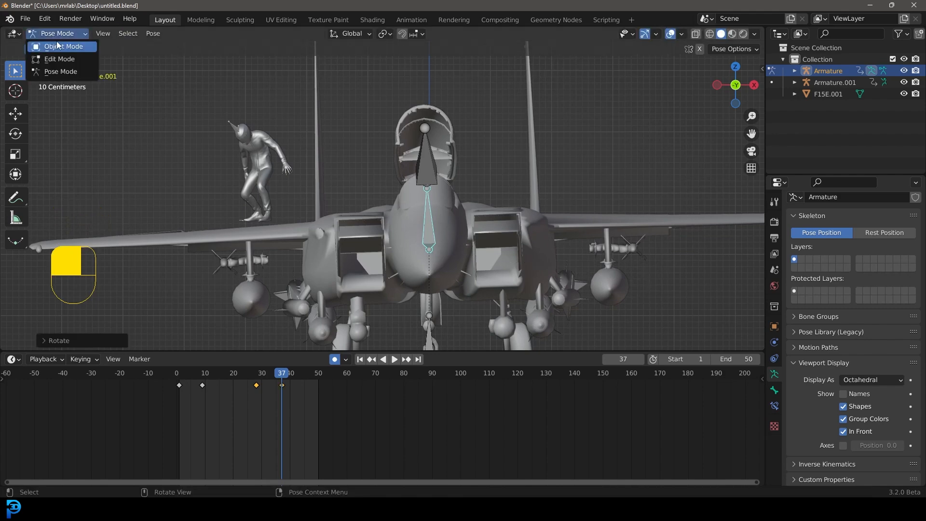
pyautogui.click(83, 50)
pyautogui.scroll(1, 201, 105)
pyautogui.click(202, 108)
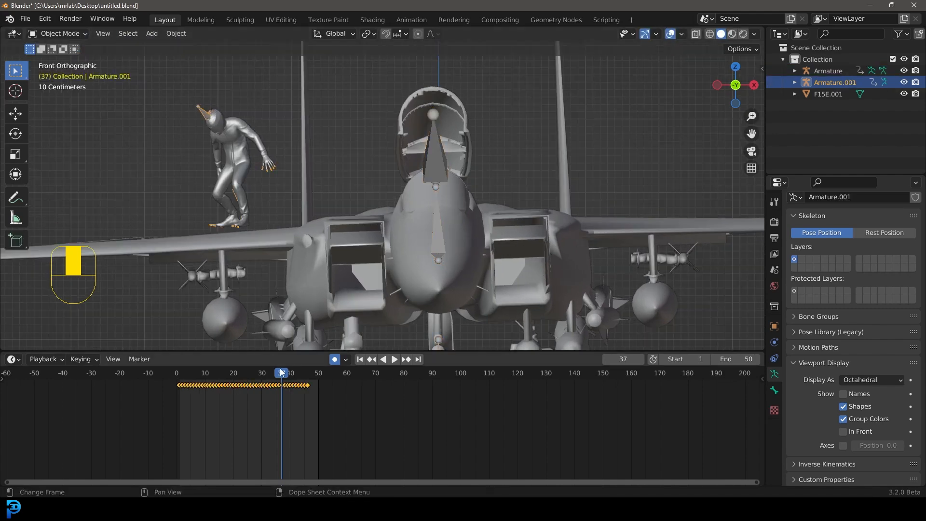
pyautogui.press('g')
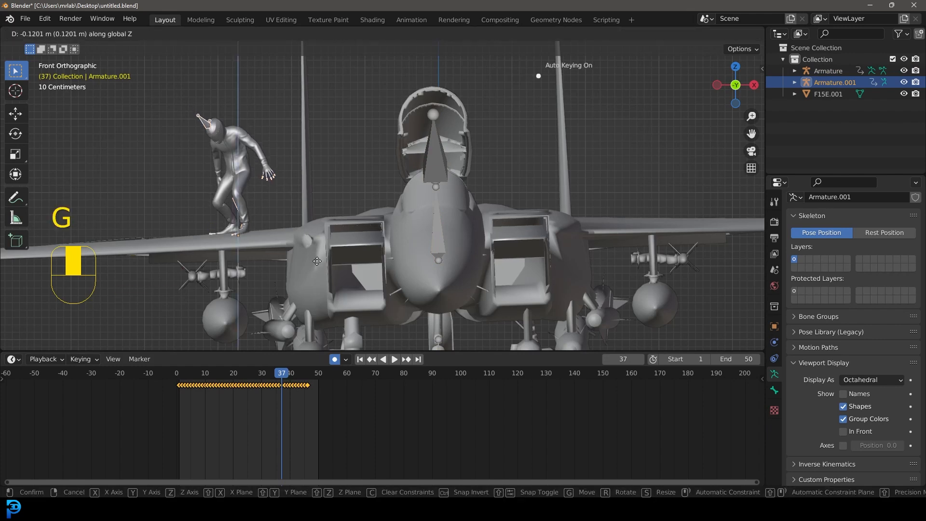
pyautogui.click(291, 234)
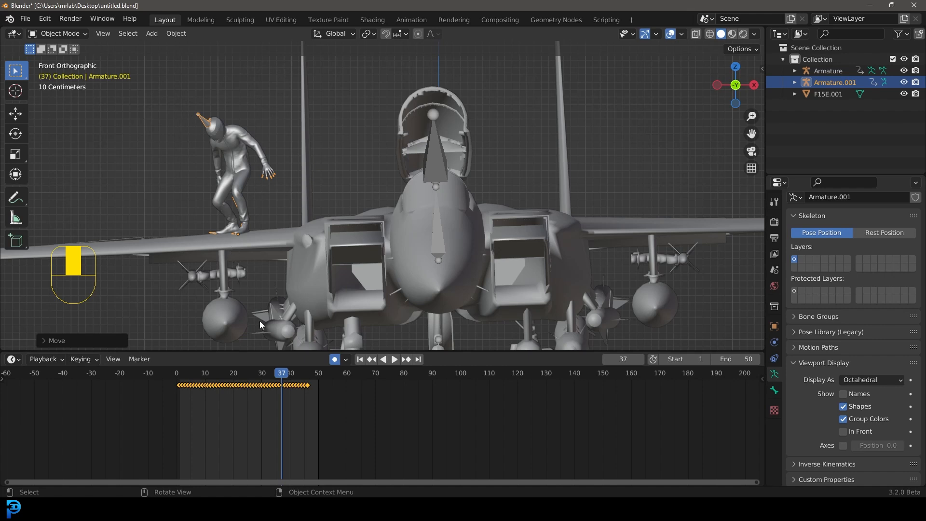
# Step: Select the jet's armature and switch it to Pose Mode
pyautogui.click(56, 37)
pyautogui.click(61, 45)
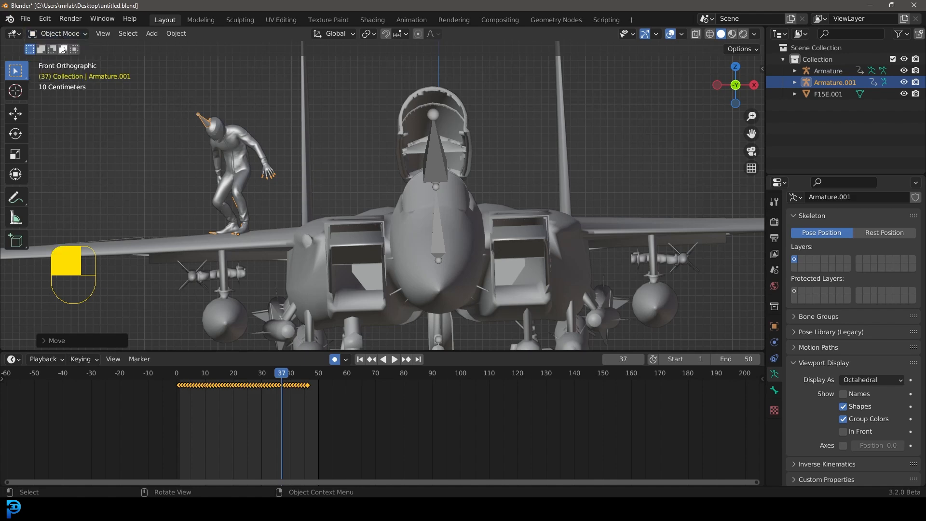
pyautogui.click(436, 153)
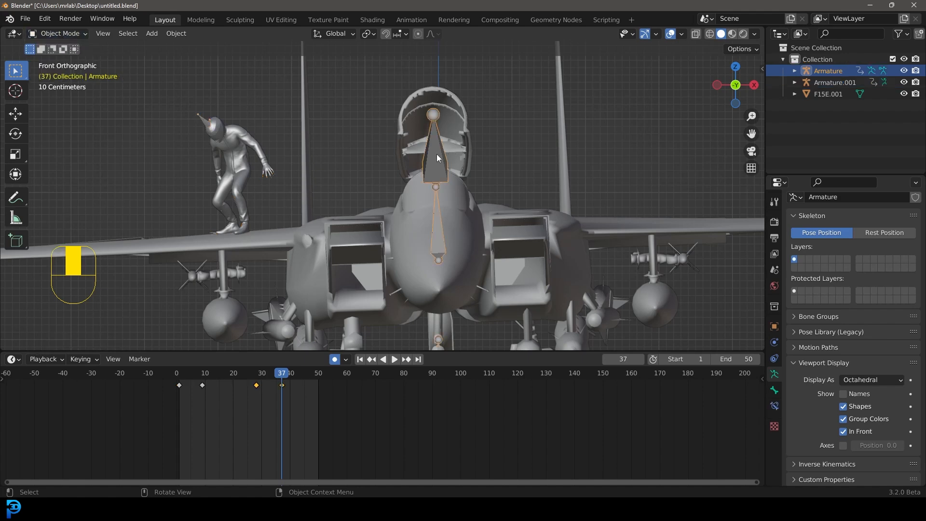
pyautogui.click(57, 33)
pyautogui.click(52, 71)
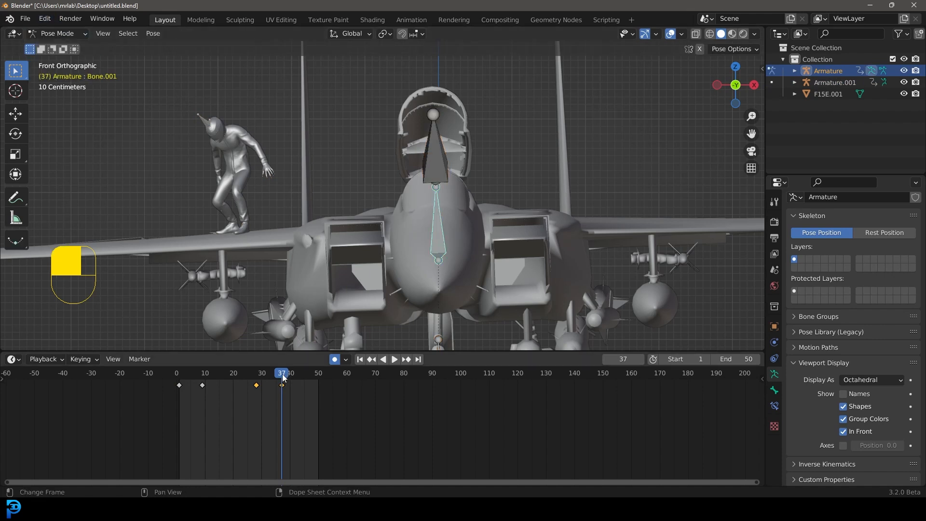
# Step: Play the animation from the start and scrub to frame 48 to review the jump and canopy motion
pyautogui.click(173, 379)
pyautogui.press('space')
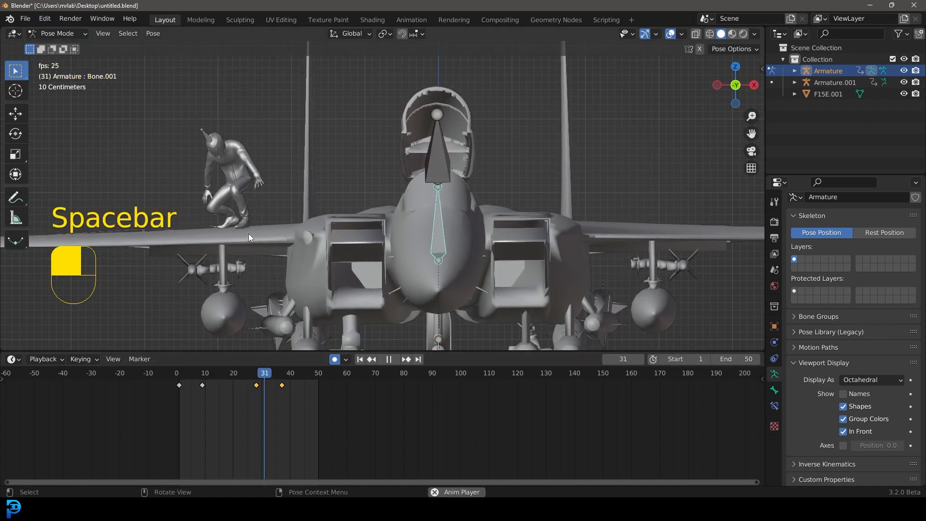
pyautogui.press('space')
pyautogui.press('space')
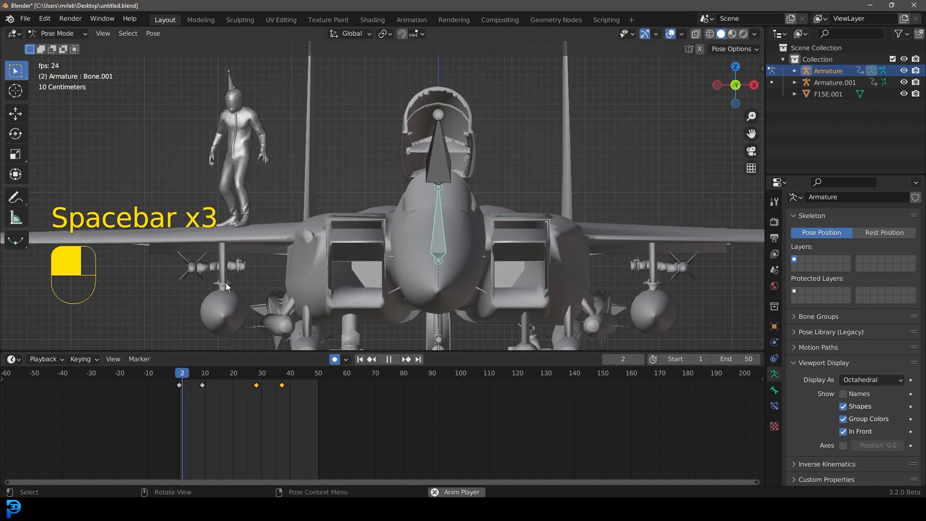
pyautogui.press('space')
pyautogui.moveTo(266, 384); pyautogui.dragTo(312, 395)
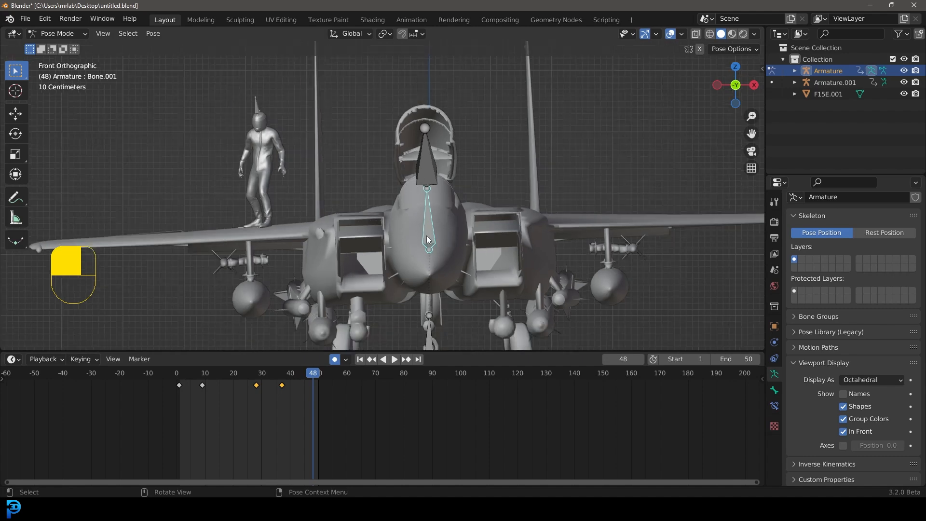
pyautogui.middleClick(449, 226)
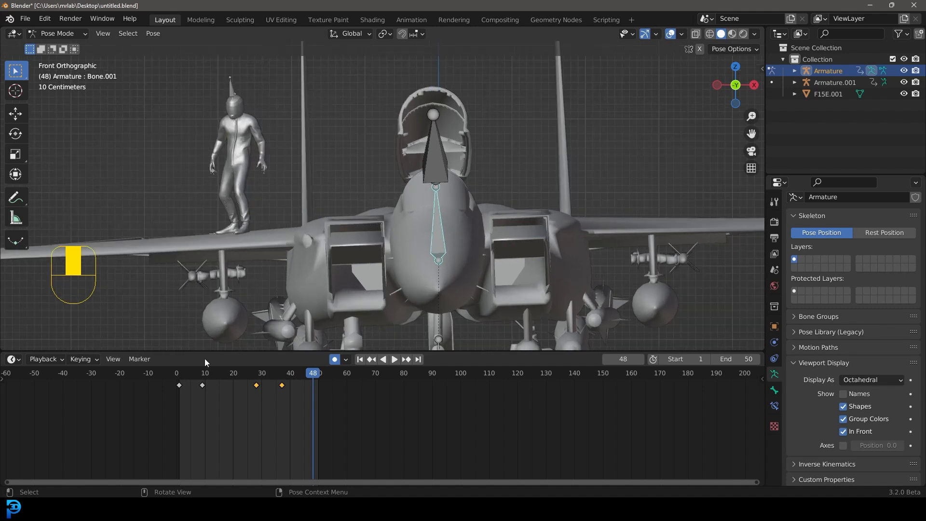
# Step: Duplicate the canopy bone's first keyframe and place the copy at frame 48
pyautogui.click(178, 385)
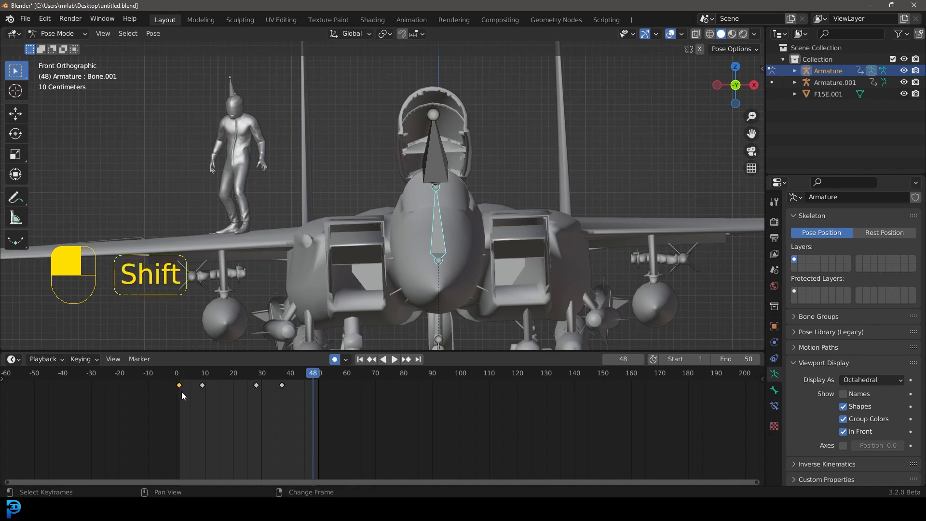
pyautogui.hotkey('shift', 'd')
pyautogui.click(314, 402)
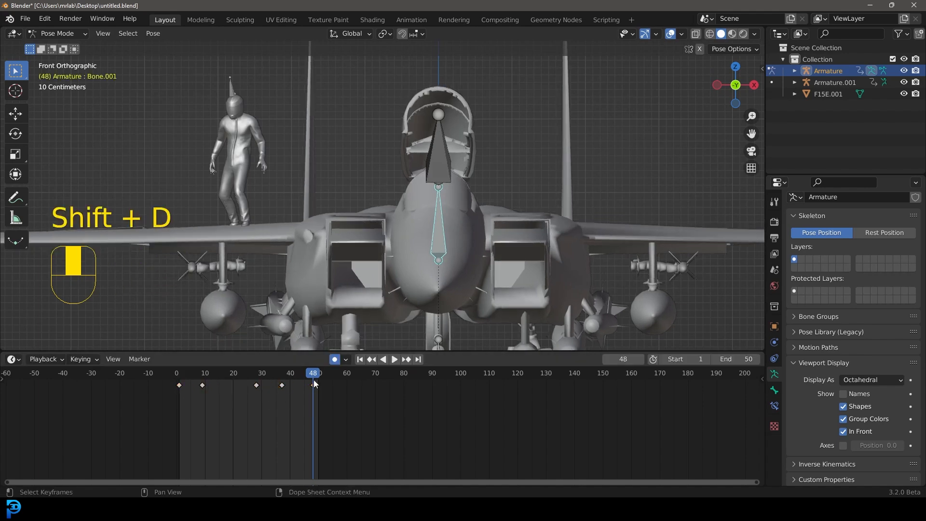
# Step: At frame 48, switch to Object Mode, select the character's armature and move it along Z
pyautogui.press('space')
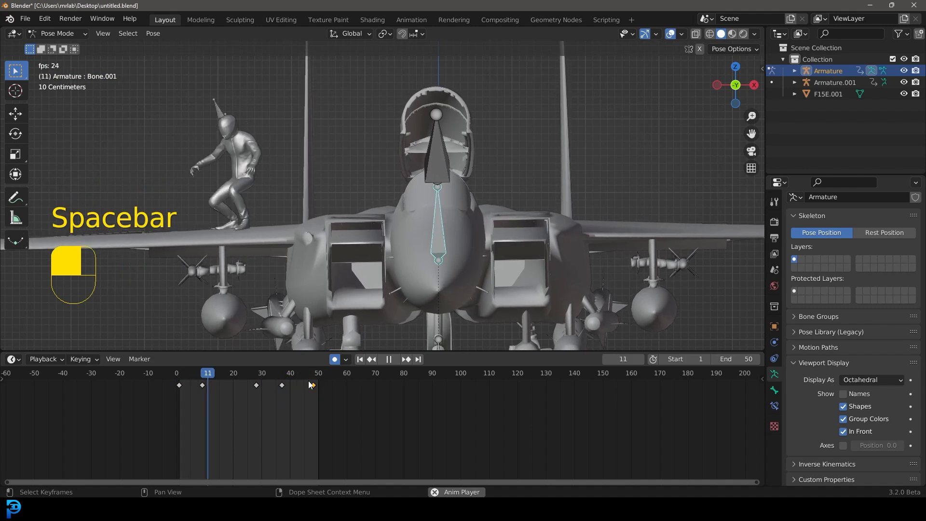
pyautogui.press('space')
pyautogui.click(308, 378)
pyautogui.moveTo(308, 378); pyautogui.dragTo(313, 377)
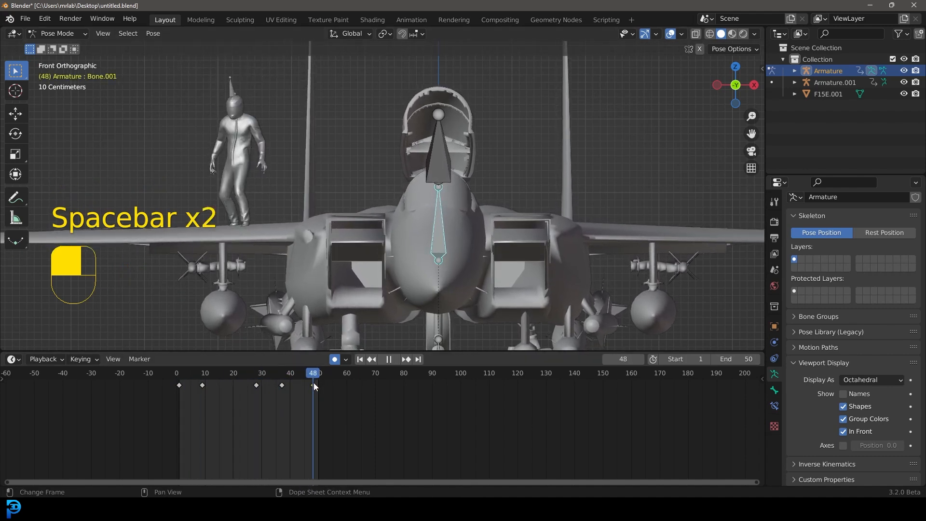
pyautogui.click(55, 33)
pyautogui.click(53, 46)
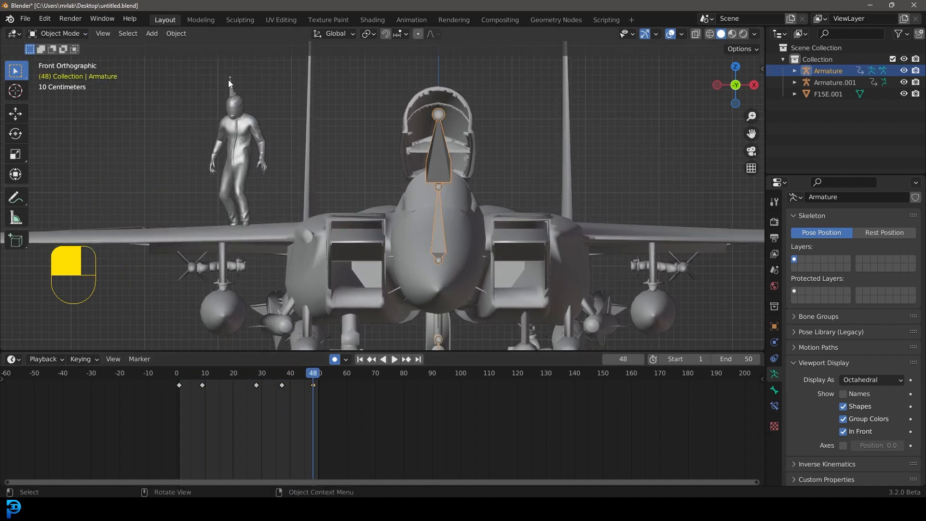
pyautogui.click(232, 82)
pyautogui.scroll(3, 230, 80)
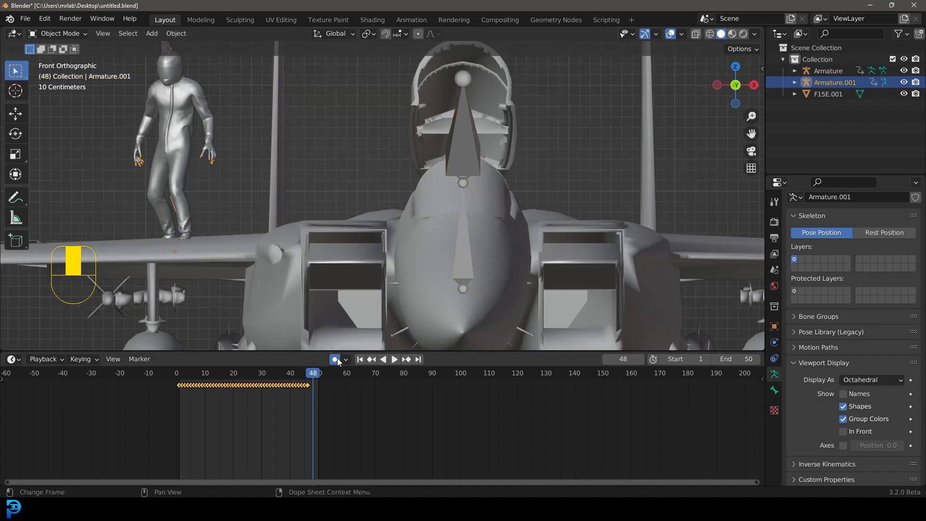
pyautogui.keyDown('shift'); pyautogui.moveTo(267, 302); pyautogui.dragTo(331, 268, button='middle'); pyautogui.keyUp('shift')
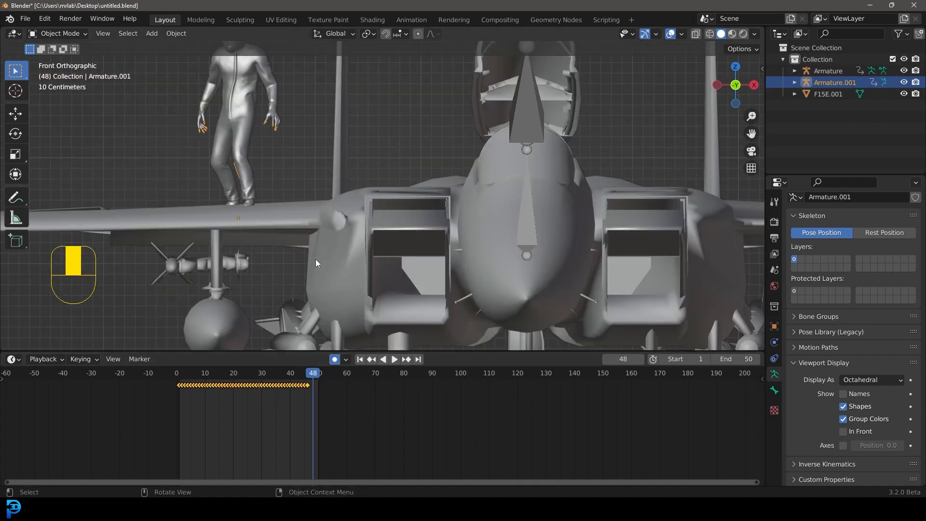
pyautogui.press('g')
pyautogui.press('z')
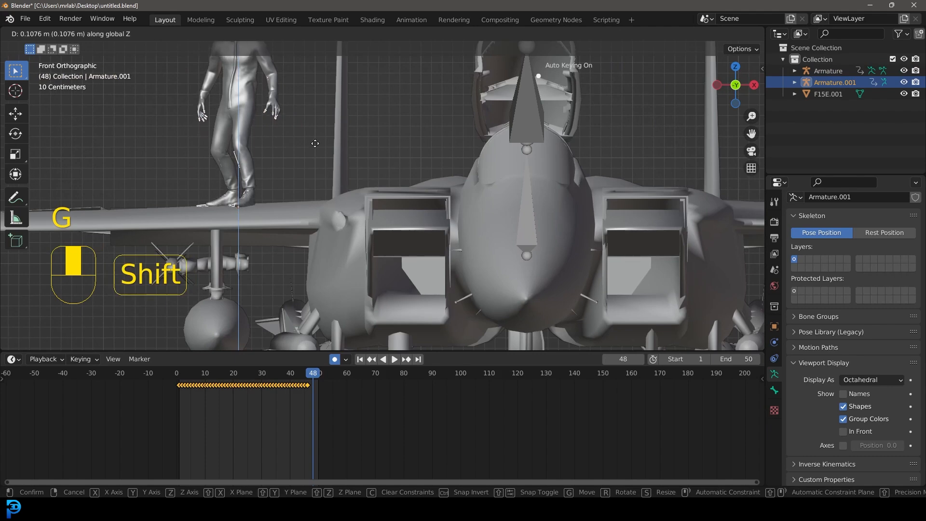
pyautogui.click(316, 139)
# Step: Play the animation from the start while orbiting to review the character and canopy
pyautogui.moveTo(313, 373); pyautogui.dragTo(157, 380)
pyautogui.scroll(-2, 323, 214)
pyautogui.scroll(-1, 323, 214)
pyautogui.press('space')
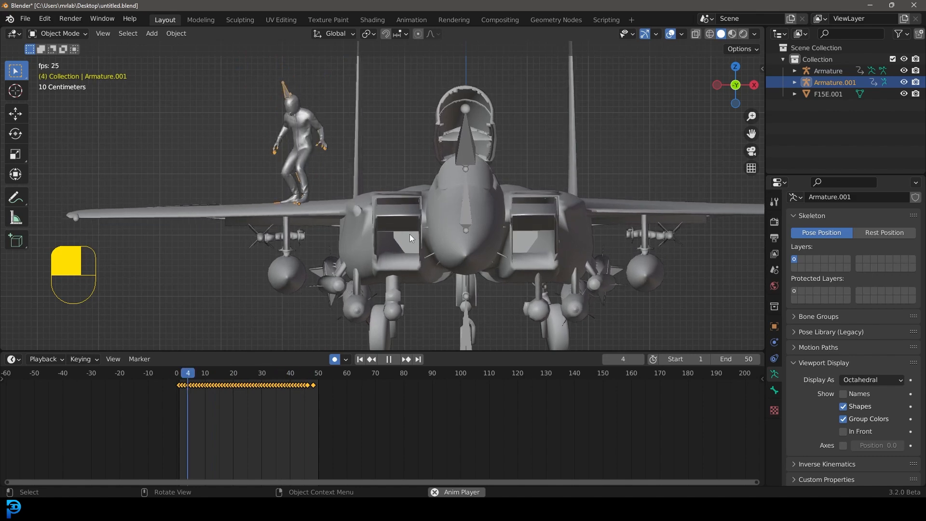
pyautogui.moveTo(410, 234); pyautogui.dragTo(502, 240, button='middle')
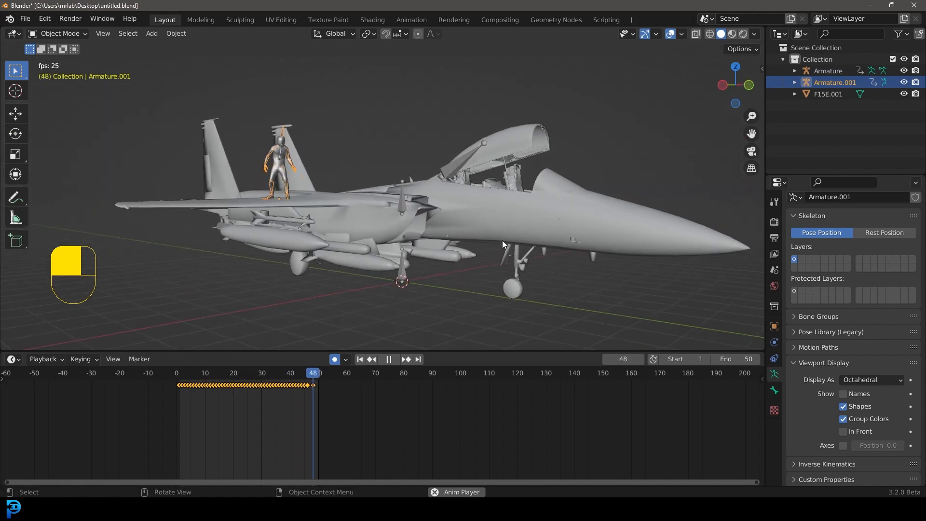
pyautogui.press('space')
# Step: Select the jet's armature in Pose Mode, pick the canopy bone and insert its keyframe at frame 1
pyautogui.click(456, 159)
pyautogui.moveTo(456, 160); pyautogui.dragTo(349, 165, button='middle')
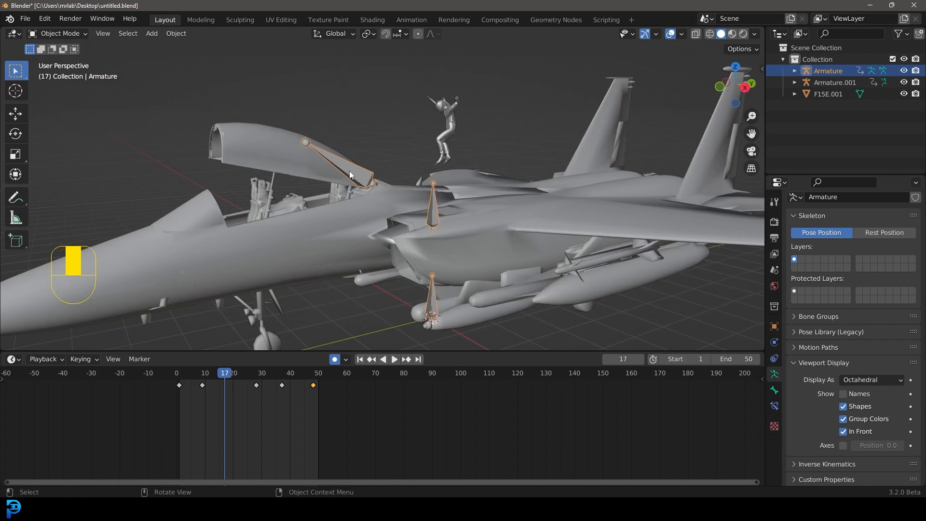
pyautogui.click(58, 33)
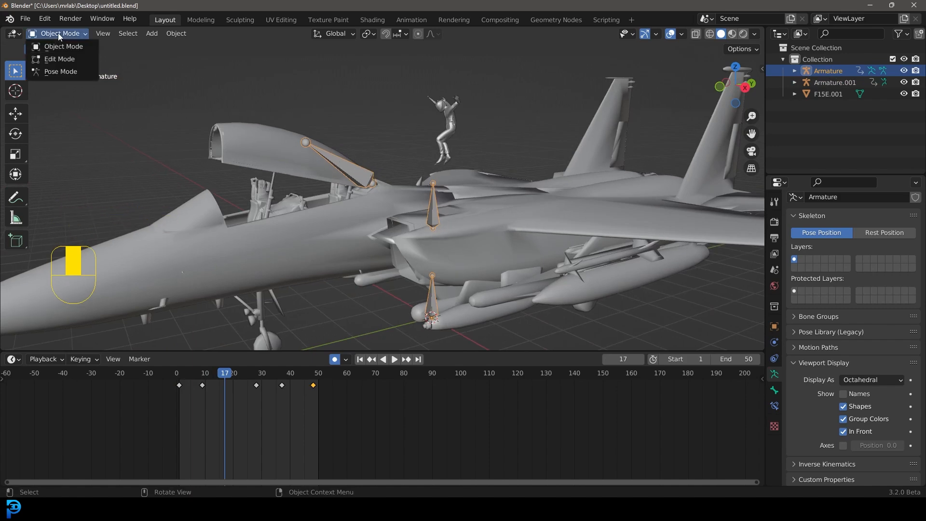
pyautogui.click(61, 71)
pyautogui.click(363, 175)
pyautogui.moveTo(304, 167); pyautogui.dragTo(511, 164, button='middle')
pyautogui.press('r')
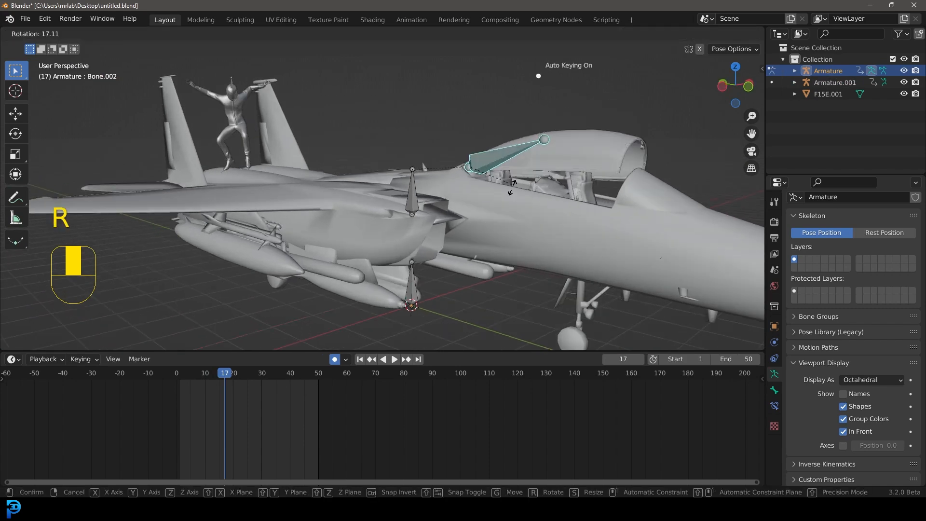
pyautogui.rightClick(476, 168)
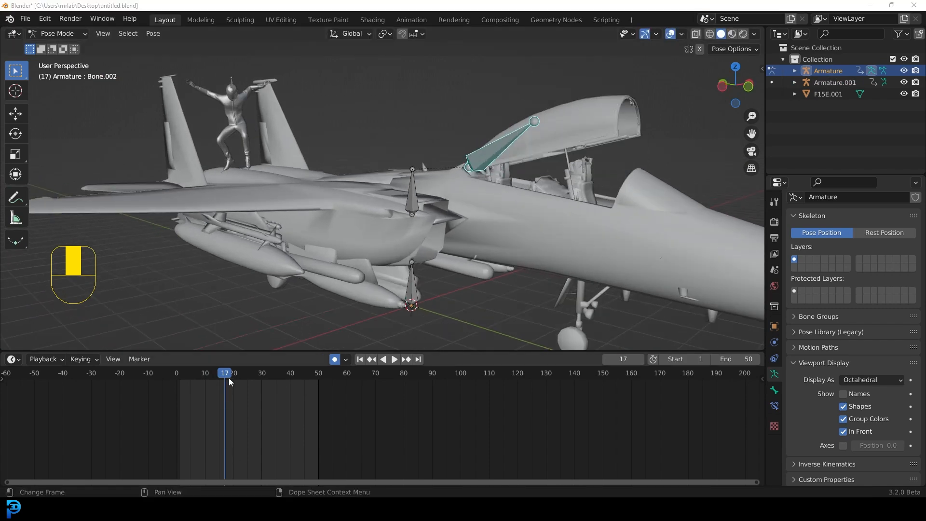
pyautogui.moveTo(228, 378); pyautogui.dragTo(182, 377)
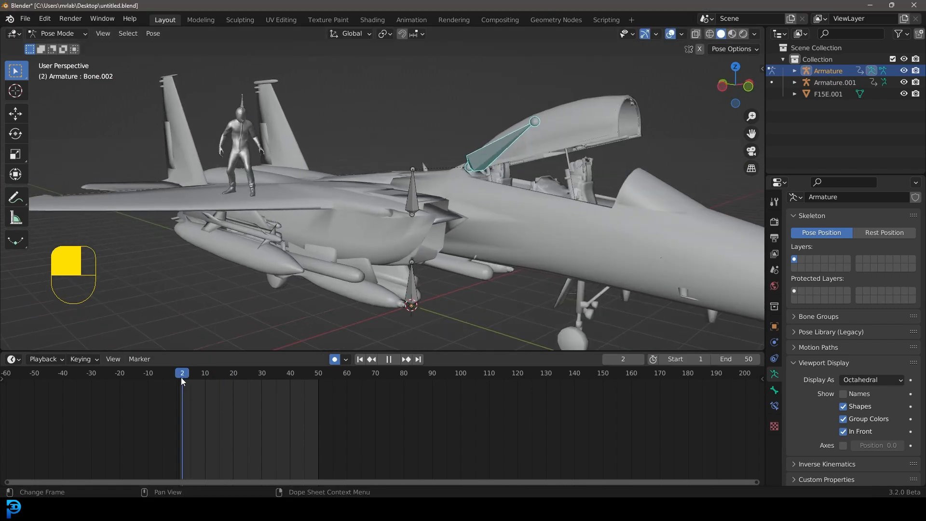
pyautogui.keyDown('shift'); pyautogui.moveTo(490, 176); pyautogui.dragTo(469, 165, button='middle'); pyautogui.keyUp('shift')
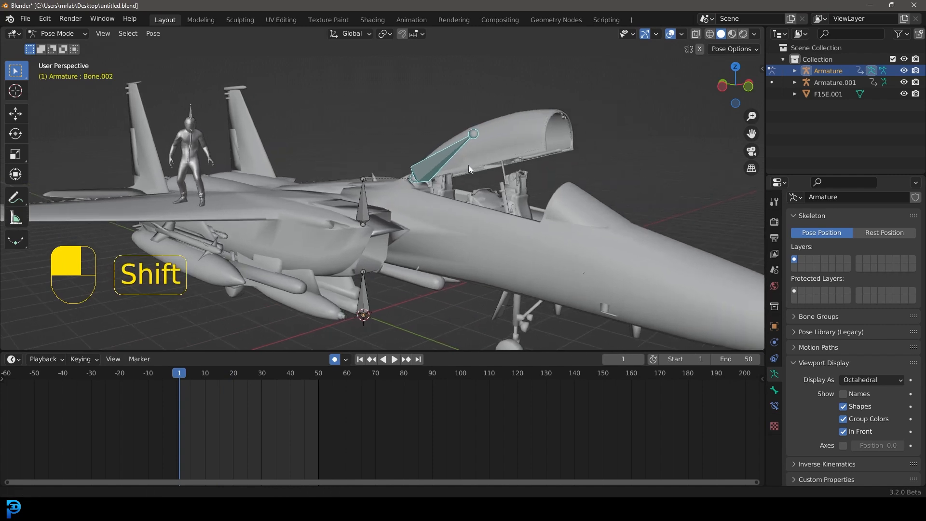
pyautogui.press('i')
pyautogui.click(434, 162)
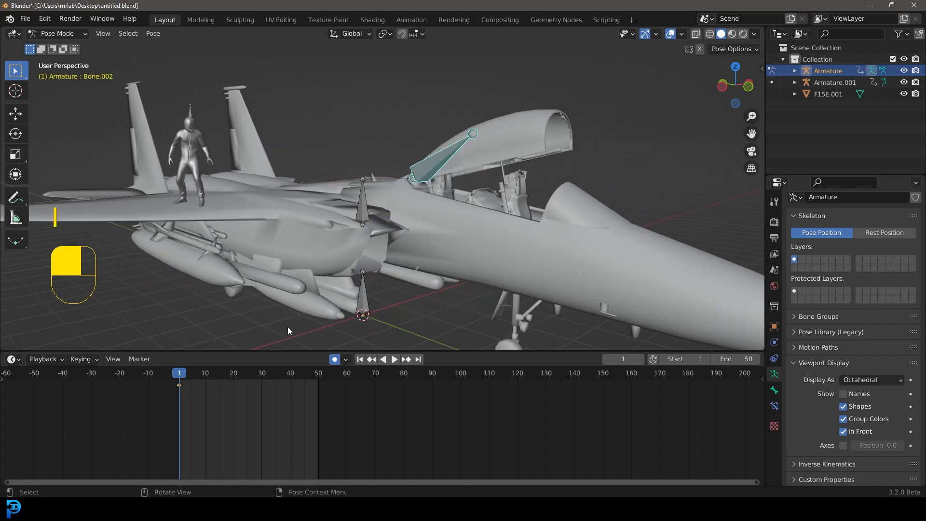
# Step: Insert a Location & Rotation keyframe for the canopy bone at frame 48
pyautogui.moveTo(179, 375); pyautogui.dragTo(313, 374)
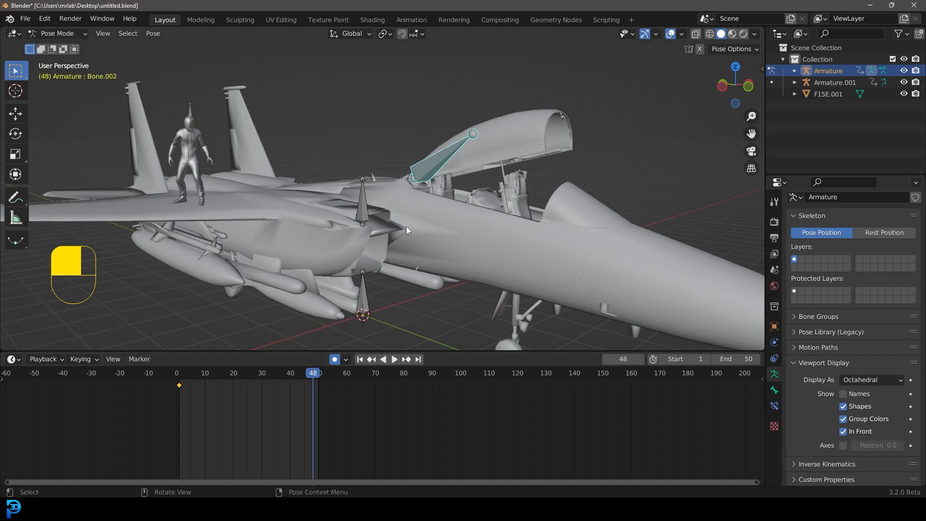
pyautogui.press('i')
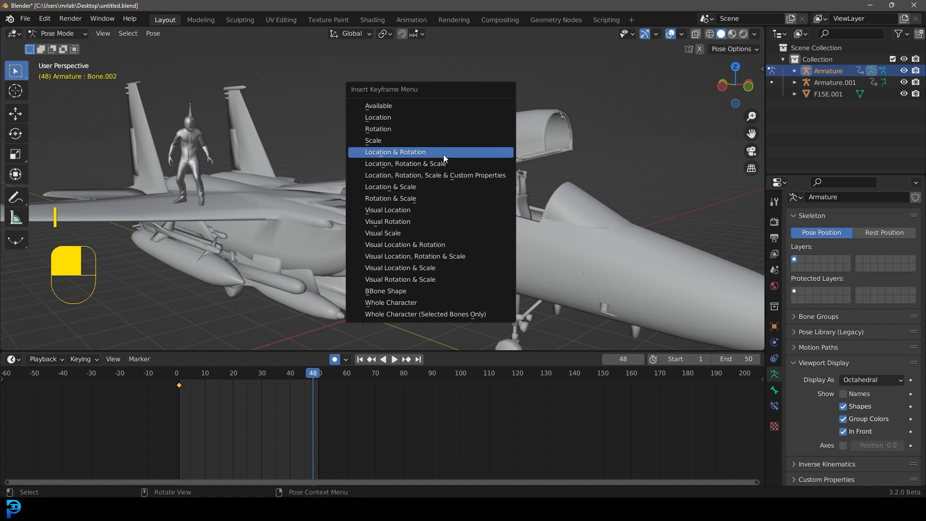
pyautogui.click(435, 153)
# Step: At frame 9, rotate the canopy bone about -1.83 degrees along its local X axis
pyautogui.press('space')
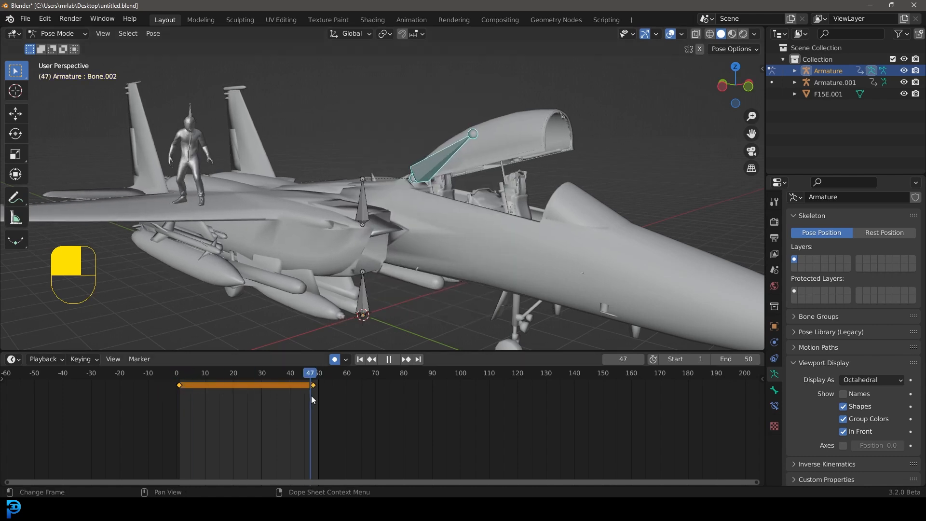
pyautogui.moveTo(311, 395); pyautogui.dragTo(203, 406)
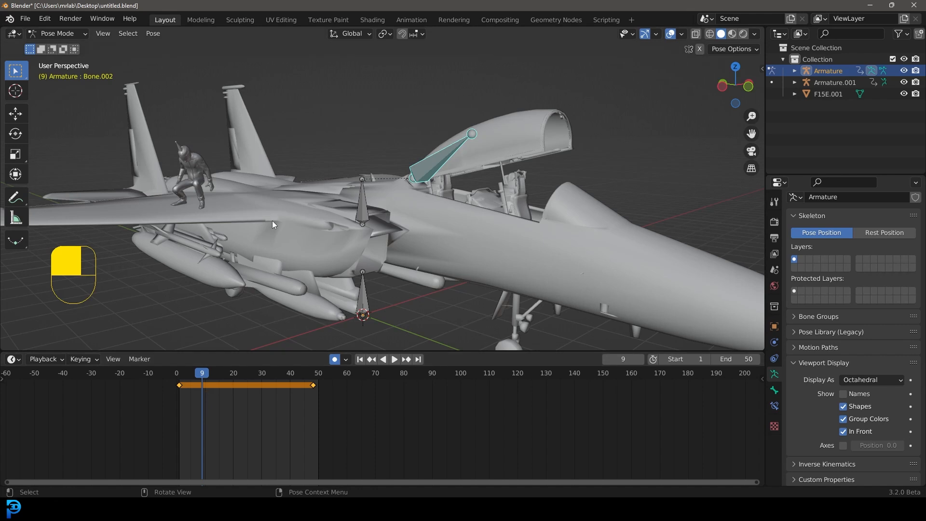
pyautogui.moveTo(201, 371)
pyautogui.mouseDown()
pyautogui.moveTo(176, 382)
pyautogui.moveTo(203, 387)
pyautogui.mouseUp()
pyautogui.press('r')
pyautogui.press('x')
pyautogui.press('x')
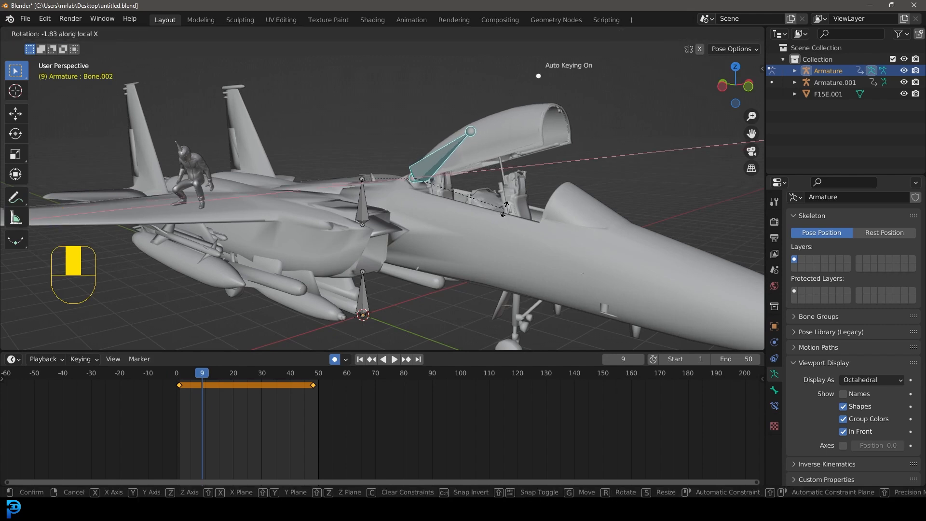
pyautogui.click(504, 209)
# Step: Play the animation from frame 1 to review the canopy movement
pyautogui.moveTo(201, 374); pyautogui.dragTo(179, 374)
pyautogui.press('space')
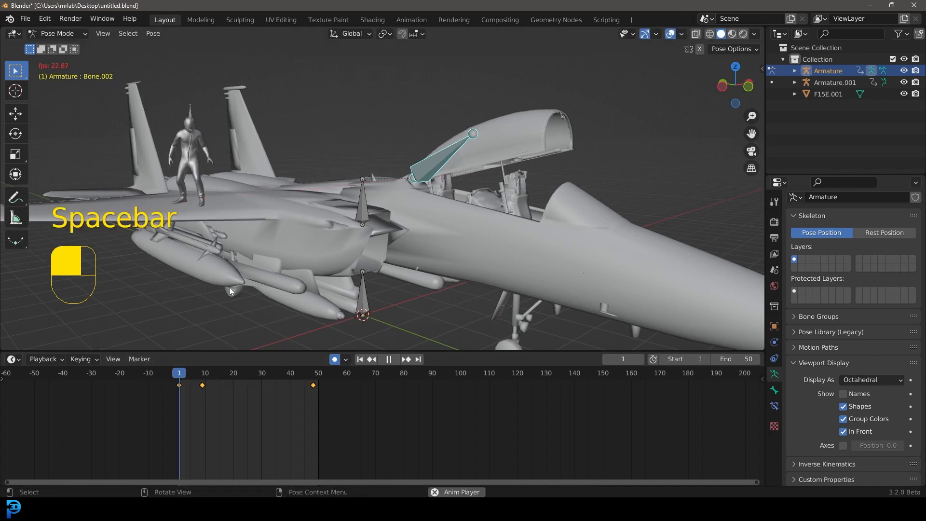
pyautogui.press('space')
# Step: Key the canopy bone's current rotation at frame 29
pyautogui.moveTo(261, 376); pyautogui.dragTo(259, 397)
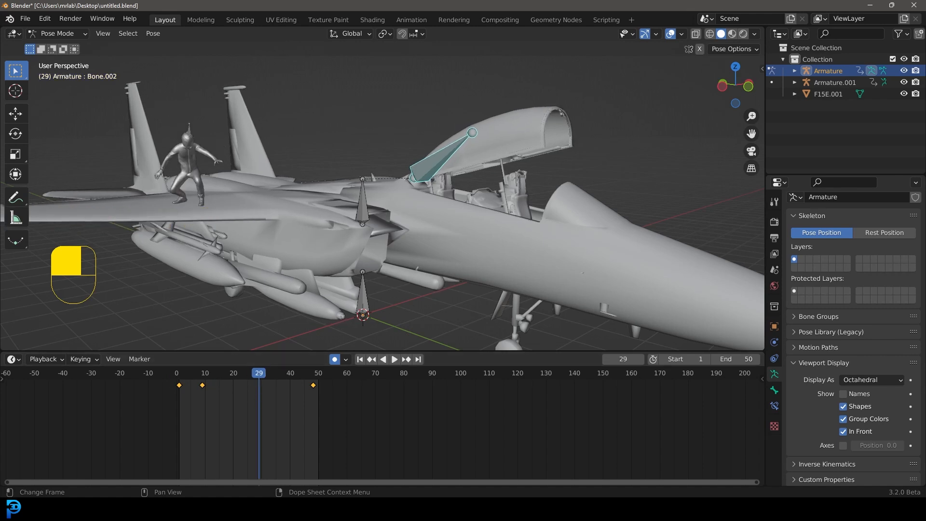
pyautogui.press('r')
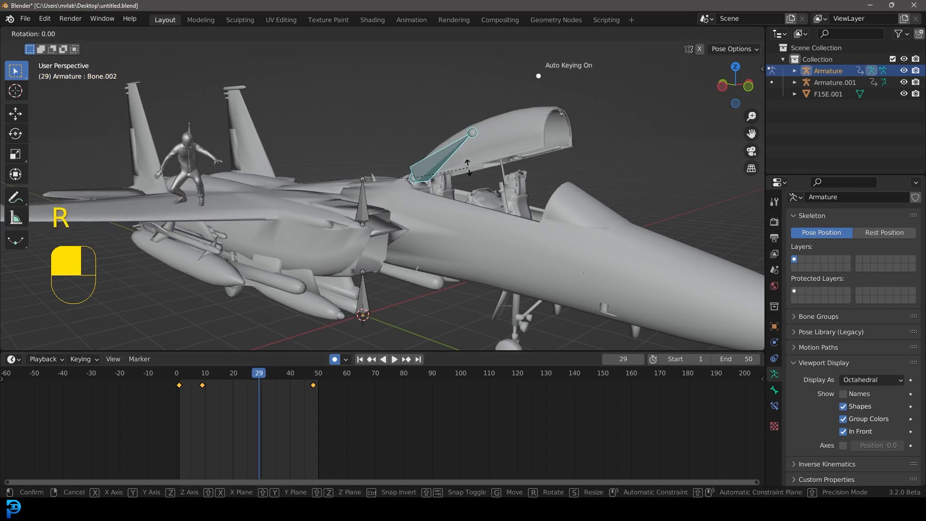
pyautogui.keyDown('shift'); pyautogui.click(475, 195); pyautogui.keyUp('shift')
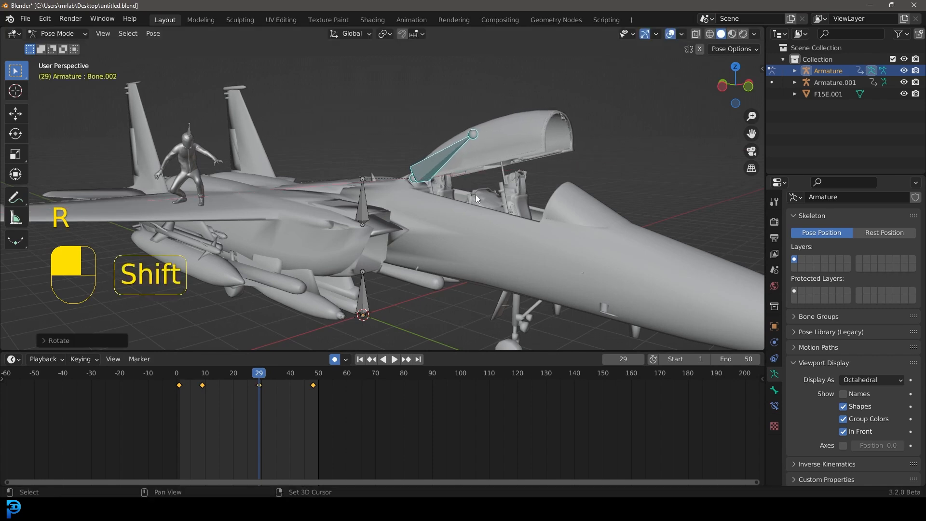
# Step: At frame 37, rotate the canopy bone about 7.85 degrees along its local X axis
pyautogui.moveTo(272, 385); pyautogui.dragTo(281, 384)
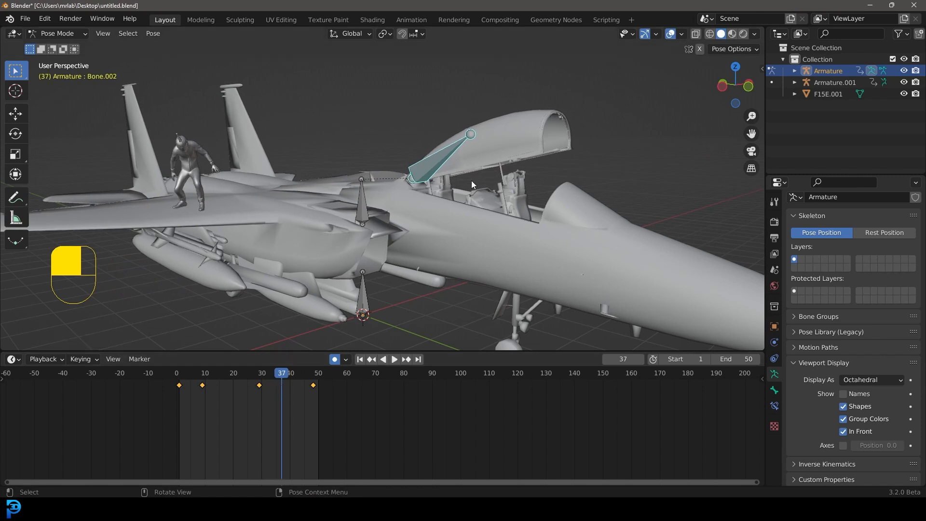
pyautogui.press('r')
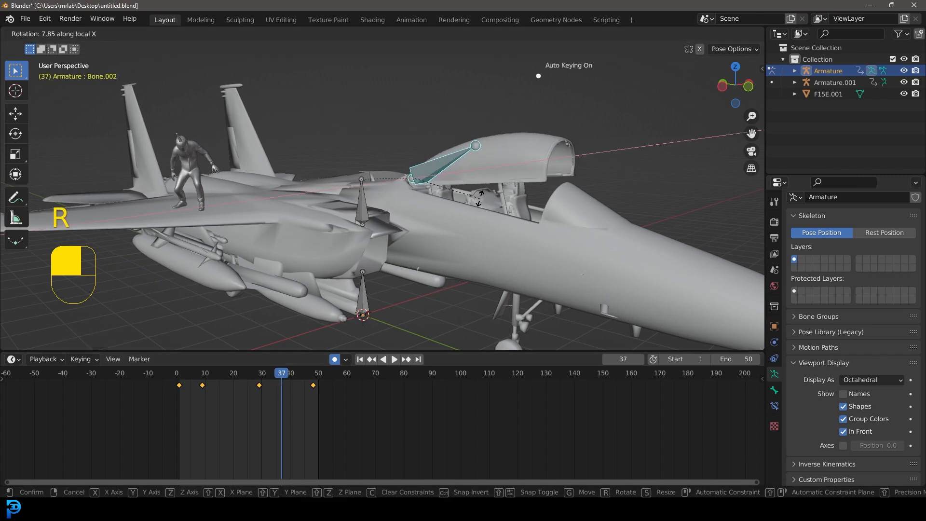
pyautogui.click(480, 197)
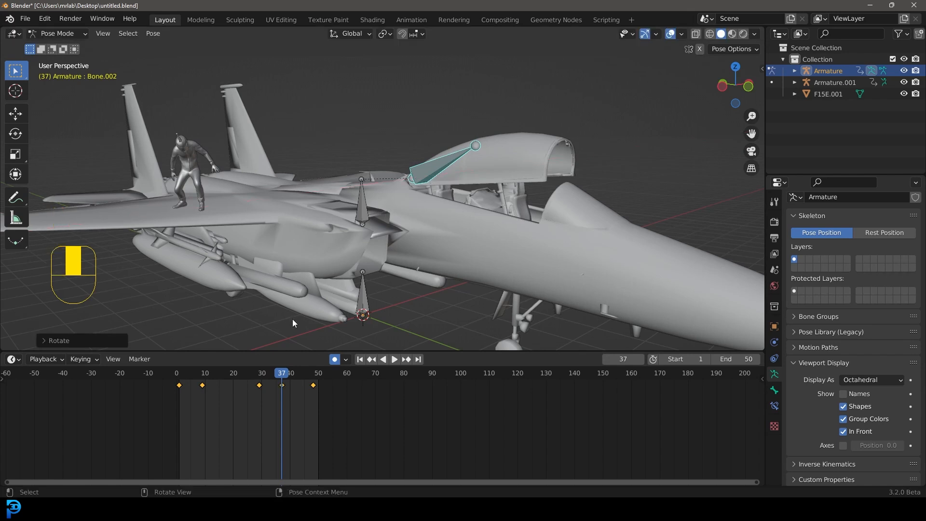
# Step: Play the animation from frame 0 while orbiting to review the canopy and jump
pyautogui.moveTo(283, 377); pyautogui.dragTo(167, 377)
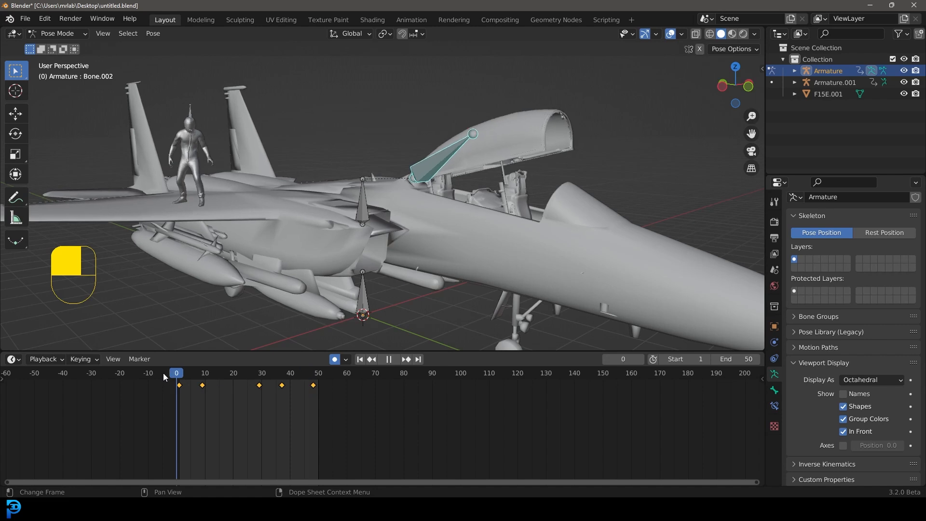
pyautogui.press('space')
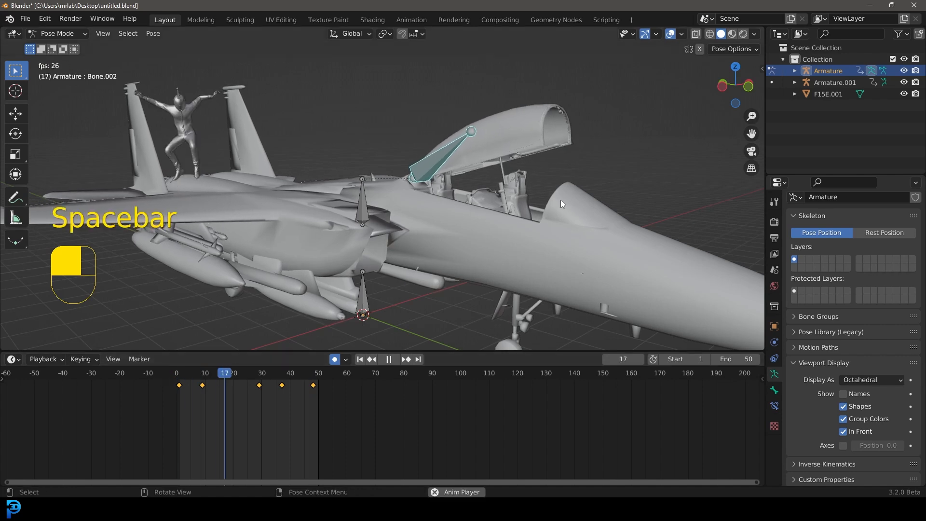
pyautogui.moveTo(531, 161); pyautogui.dragTo(496, 181, button='middle')
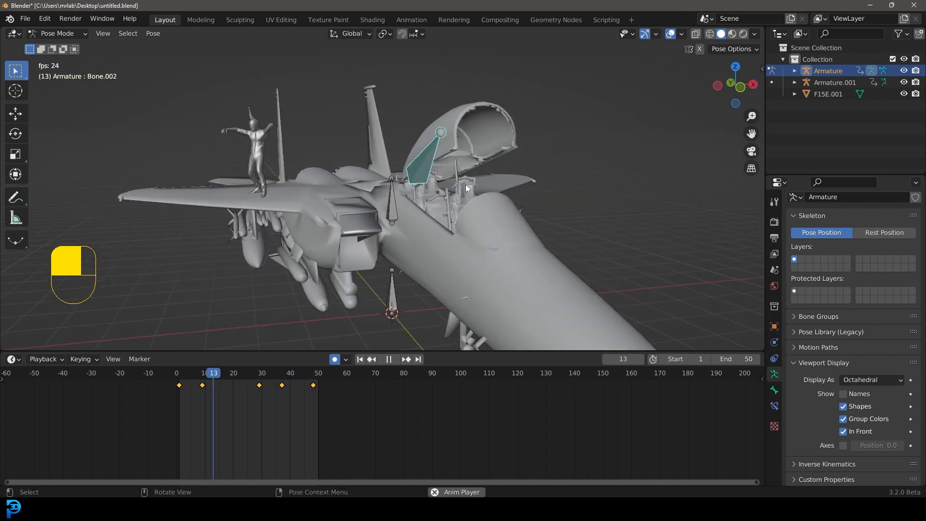
# Step: Stop playback and move the canopy keyframe at frame 37 two frames later to frame 39
pyautogui.press('space')
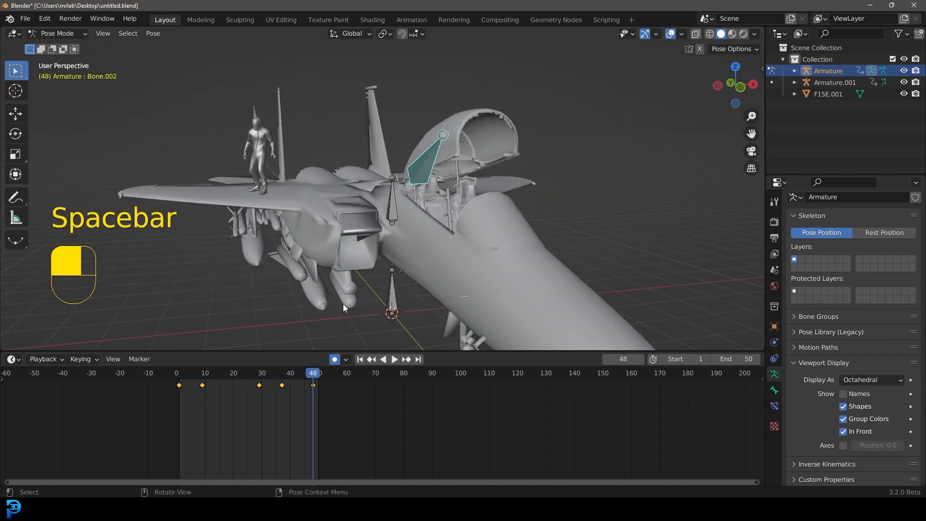
pyautogui.moveTo(311, 372); pyautogui.dragTo(282, 400)
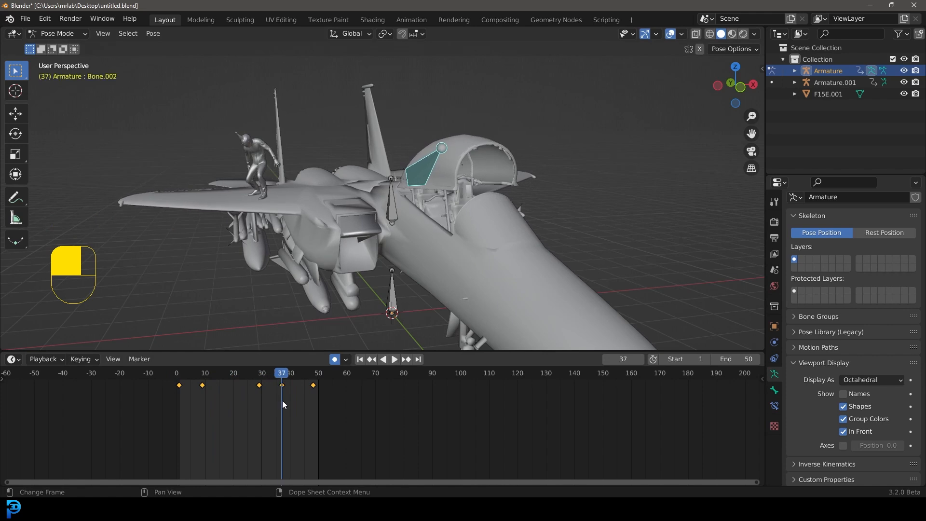
pyautogui.click(282, 385)
pyautogui.press('g')
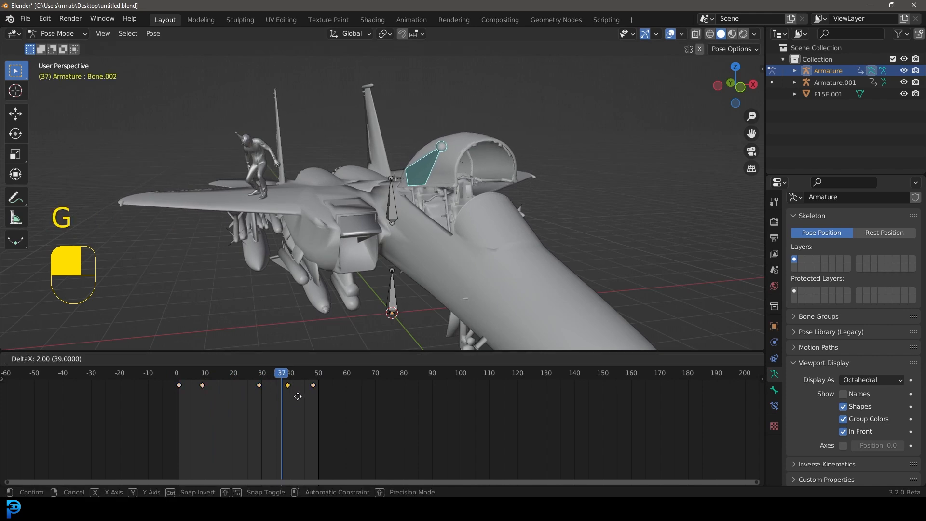
pyautogui.click(297, 396)
# Step: Play the animation briefly, then move the selected canopy keyframe earlier in the timeline
pyautogui.click(239, 375)
pyautogui.press('space')
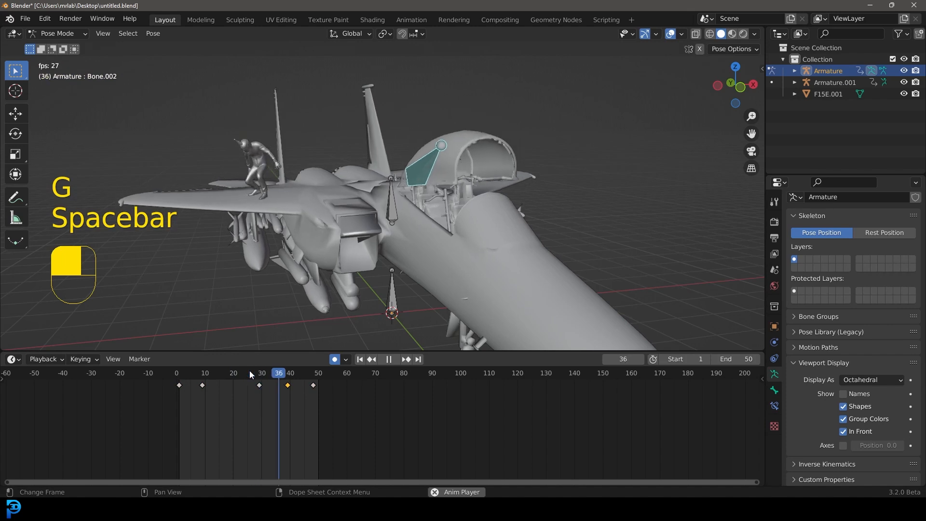
pyautogui.press('space')
pyautogui.press('g')
pyautogui.click(256, 404)
# Step: Replay the animation and move the selected canopy keyframe earlier to about frame 22
pyautogui.press('space')
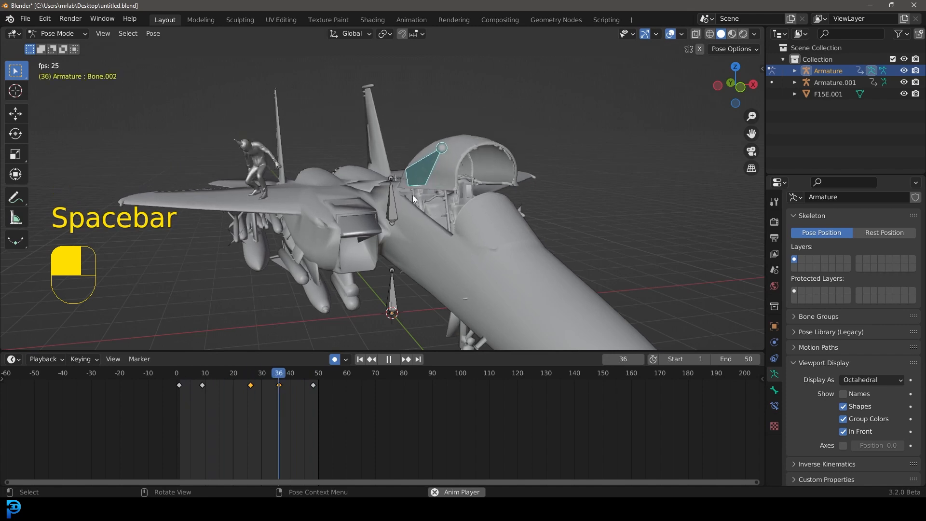
pyautogui.press('space')
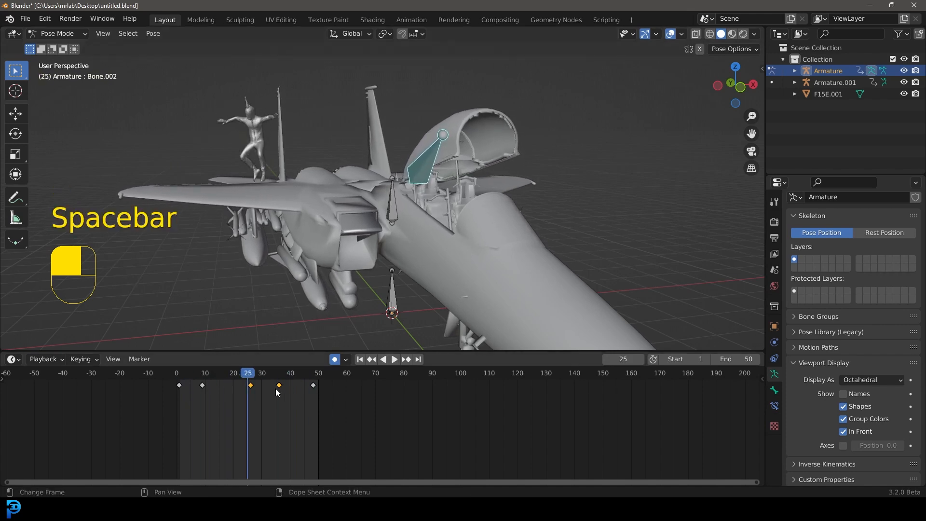
pyautogui.press('space')
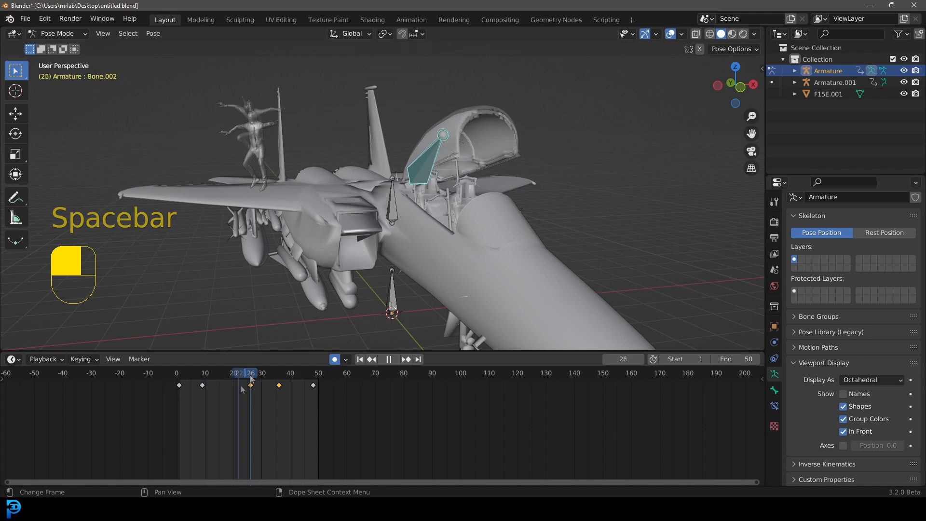
pyautogui.press('g')
pyautogui.click(247, 392)
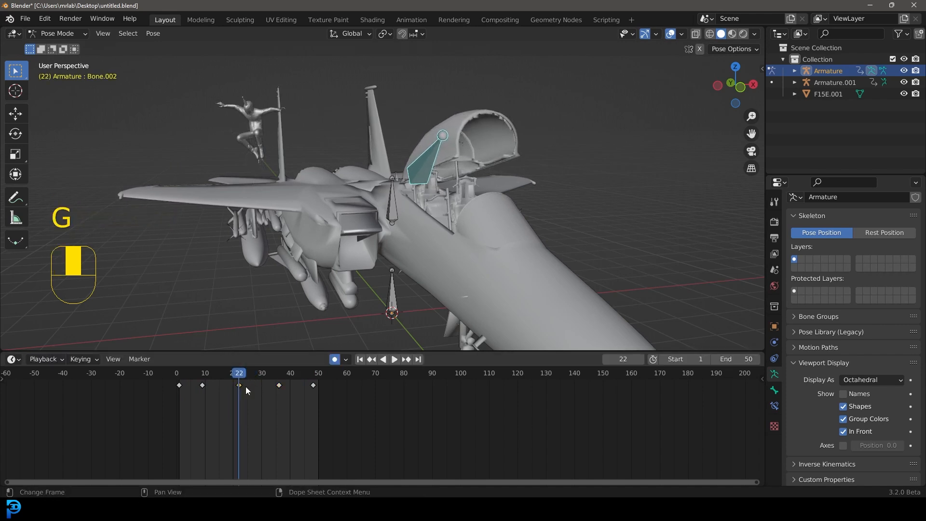
# Step: Select the canopy keyframe near frame 36 and move it earlier to about frame 31
pyautogui.moveTo(244, 376); pyautogui.dragTo(207, 377)
pyautogui.click(279, 386)
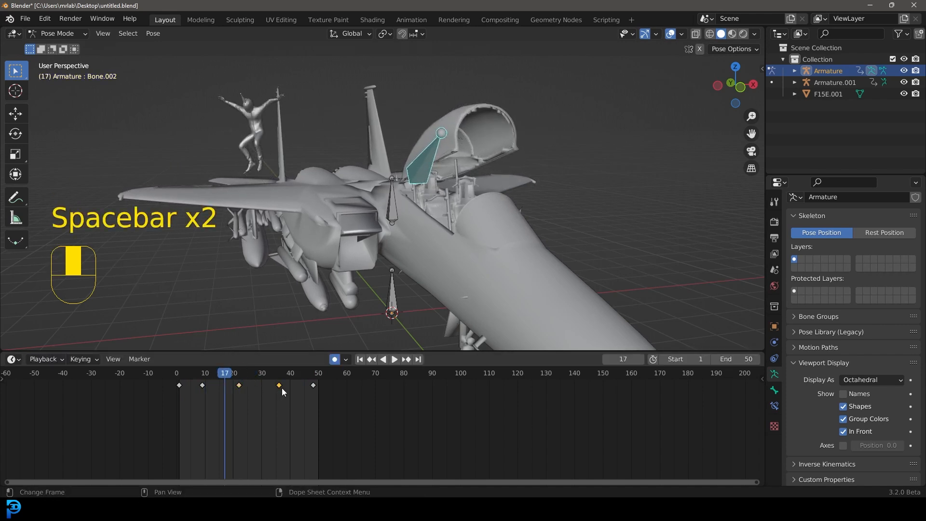
pyautogui.press('g')
pyautogui.click(266, 389)
# Step: Replay from frame 0, then move the keyframe near frame 22 earlier to about frame 16
pyautogui.moveTo(235, 375); pyautogui.dragTo(171, 374)
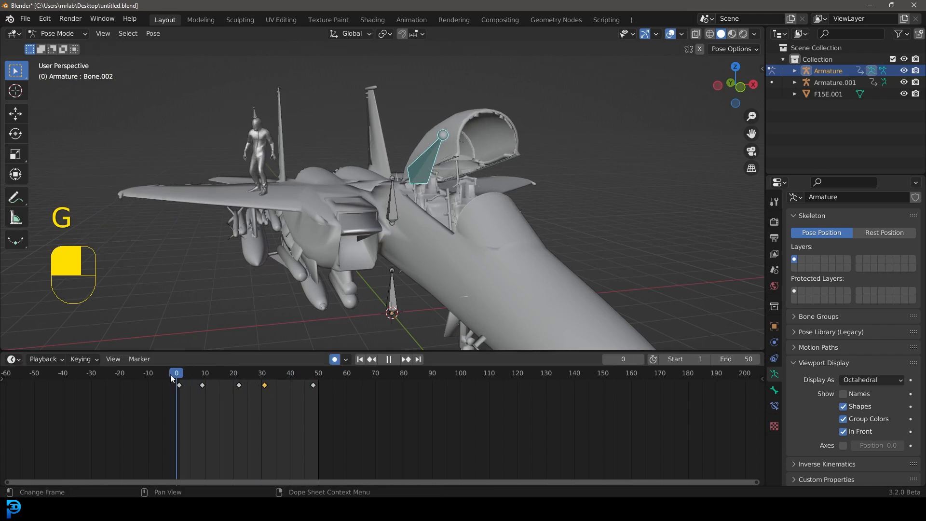
pyautogui.press('space')
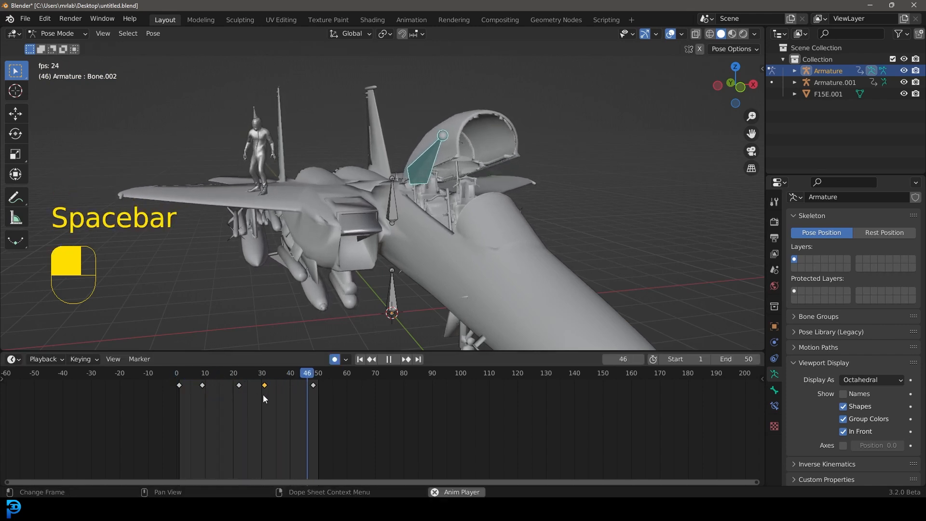
pyautogui.press('space')
pyautogui.click(239, 386)
pyautogui.press('g')
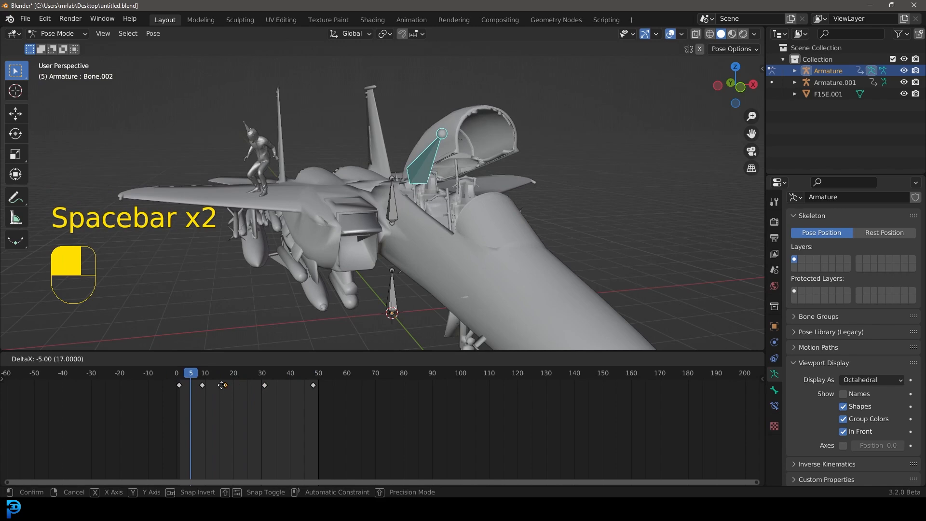
pyautogui.click(223, 385)
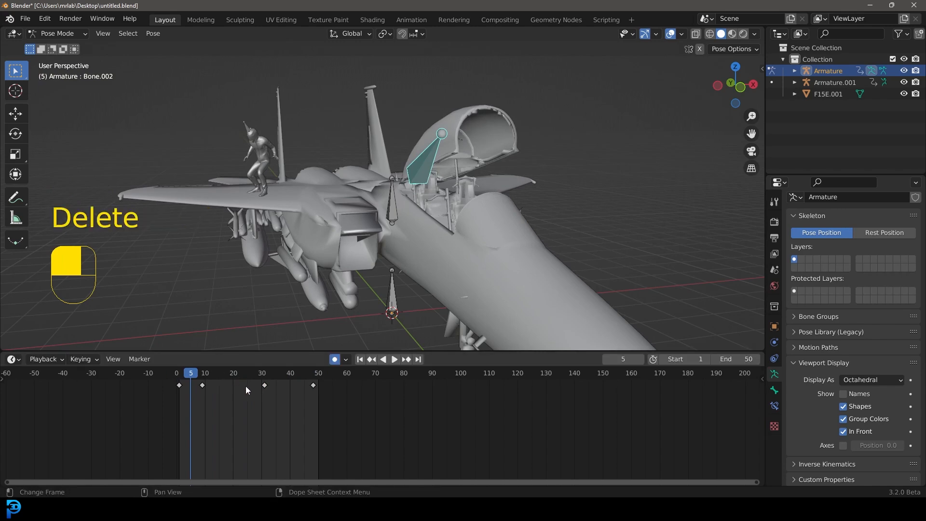
# Step: Play and scrub the animation while zoomed in on the cockpit to review the canopy timing
pyautogui.press('space')
pyautogui.moveTo(410, 212); pyautogui.dragTo(472, 197, button='middle')
pyautogui.scroll(2, 471, 197)
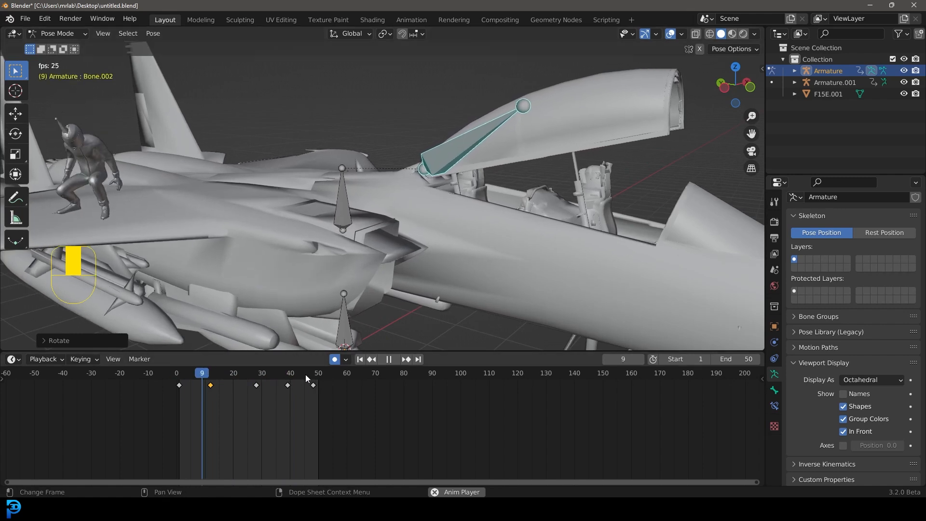
pyautogui.press('space')
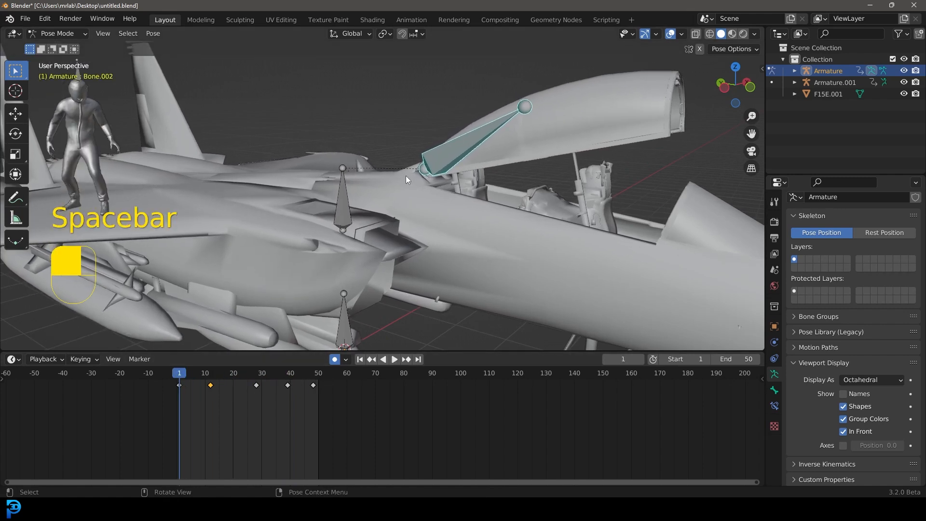
pyautogui.press('space')
pyautogui.moveTo(181, 373); pyautogui.dragTo(241, 386)
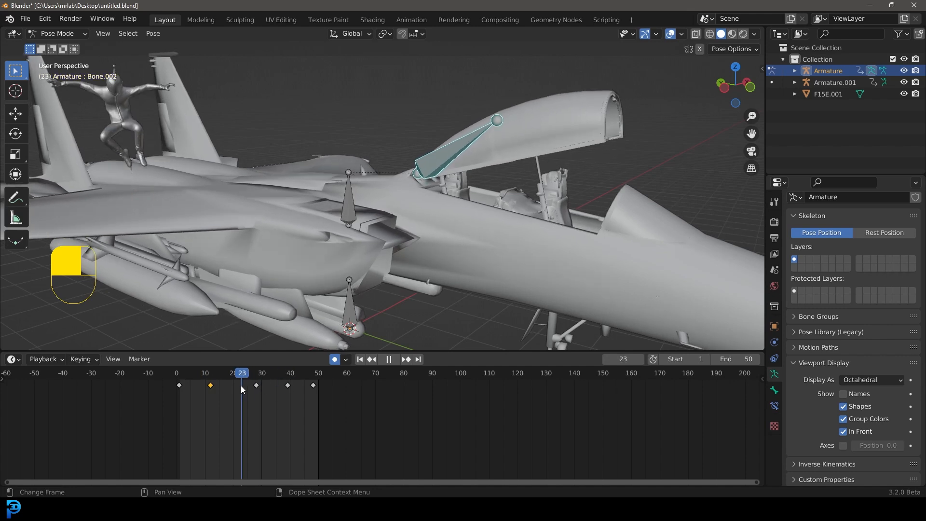
pyautogui.press('space')
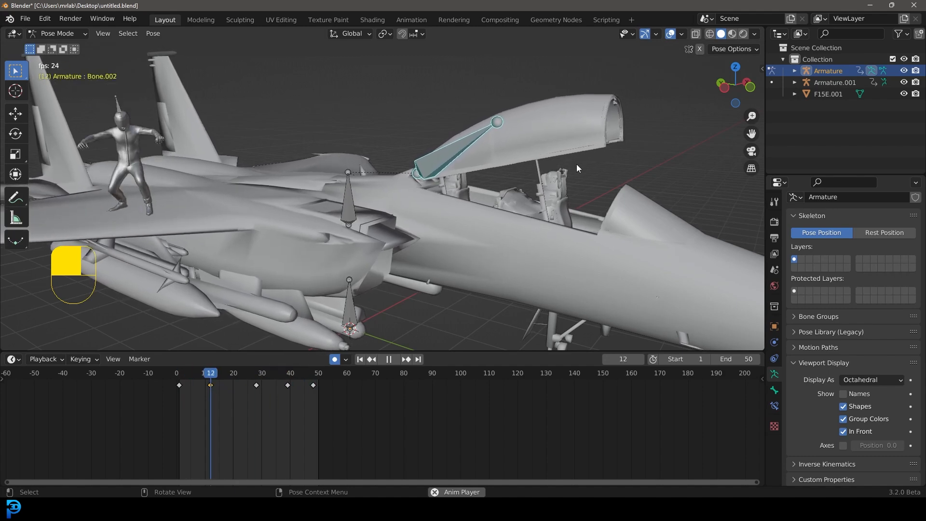
# Step: Play the animation in a side view and save the blend file
pyautogui.press('KP_0')
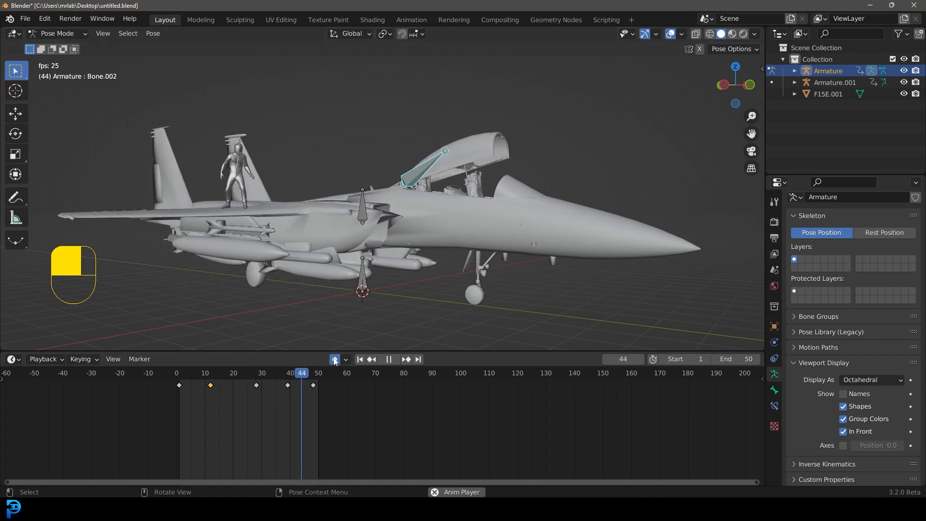
pyautogui.press('space')
pyautogui.moveTo(395, 221); pyautogui.dragTo(424, 218, button='middle')
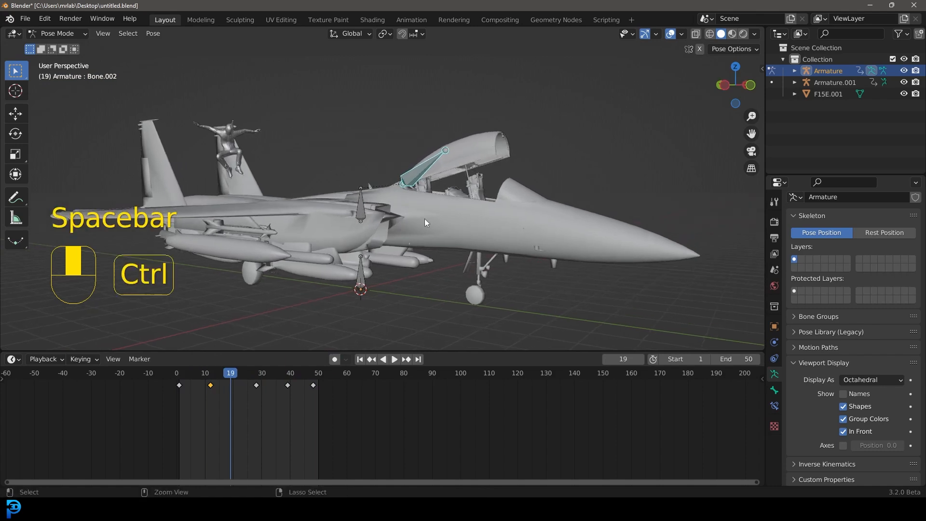
pyautogui.hotkey('ctrl', 's')
pyautogui.hotkey('ctrl', 's')
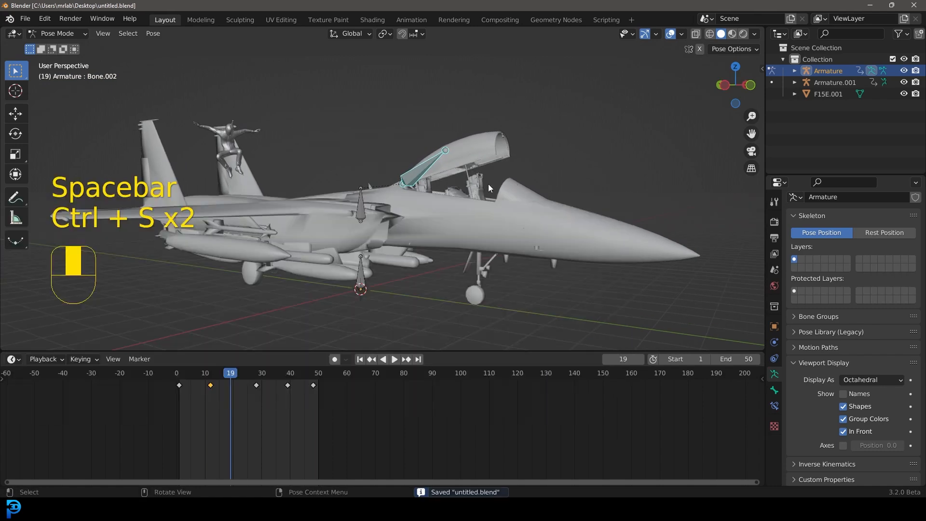
# Step: Switch the viewport shading to Material Preview and save the file
pyautogui.moveTo(501, 187); pyautogui.dragTo(433, 178, button='middle')
pyautogui.press('z')
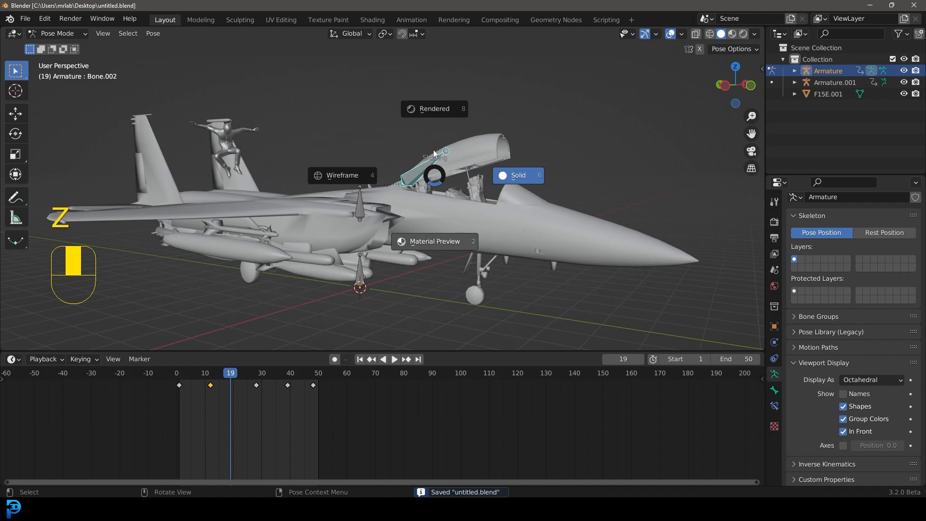
pyautogui.click(456, 227)
pyautogui.moveTo(465, 200)
pyautogui.mouseDown(button='middle')
pyautogui.moveTo(445, 208)
pyautogui.moveTo(461, 204)
pyautogui.mouseUp(button='middle')
pyautogui.scroll(2, 462, 204)
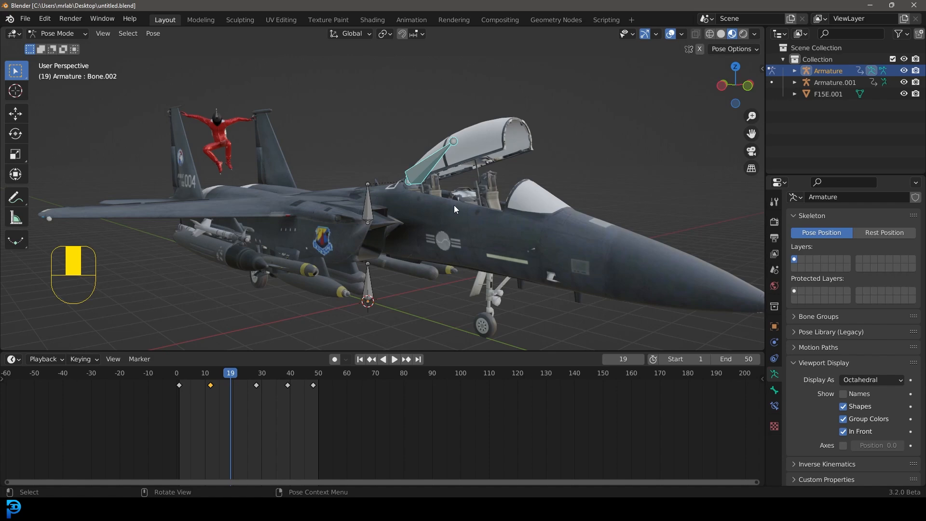
pyautogui.hotkey('ctrl', 's')
pyautogui.hotkey('ctrl', 's')
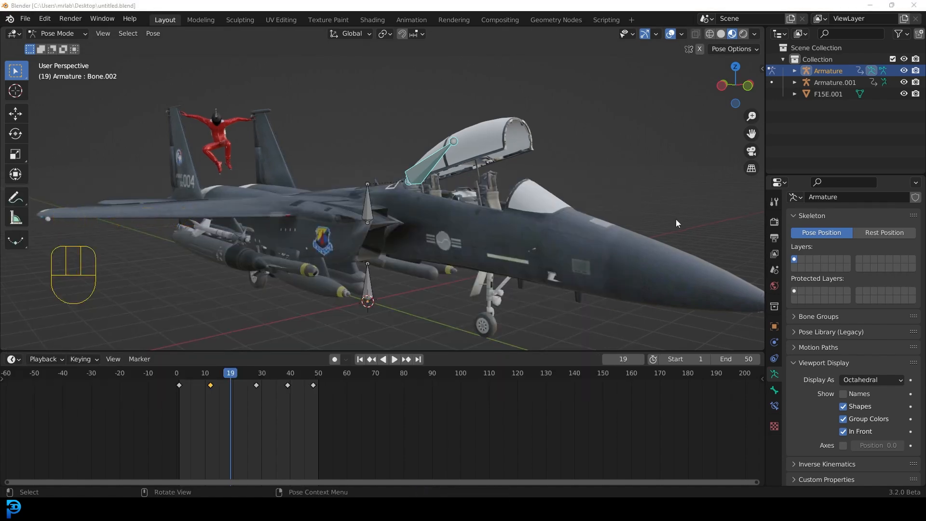
# Step: In Object Mode, move the jet armature into a new collection named rig and hide that collection
pyautogui.click(45, 33)
pyautogui.click(53, 29)
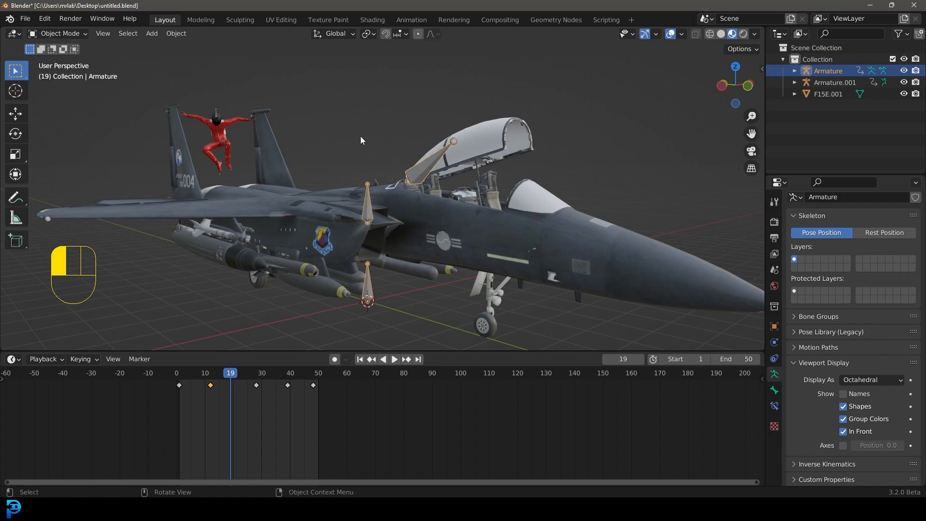
pyautogui.moveTo(361, 140); pyautogui.dragTo(415, 153, button='middle')
pyautogui.scroll(4, 378, 168)
pyautogui.scroll(-3, 371, 163)
pyautogui.scroll(3, 430, 150)
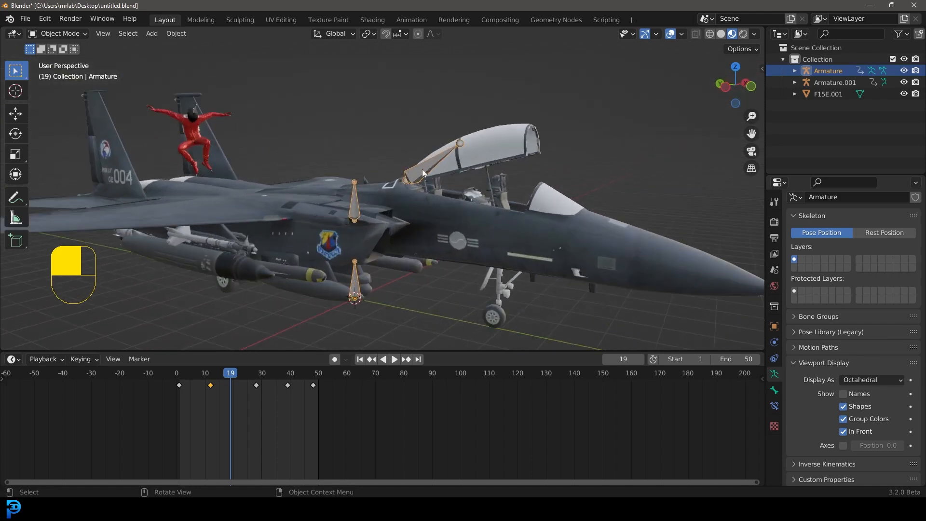
pyautogui.press('m')
pyautogui.click(376, 165)
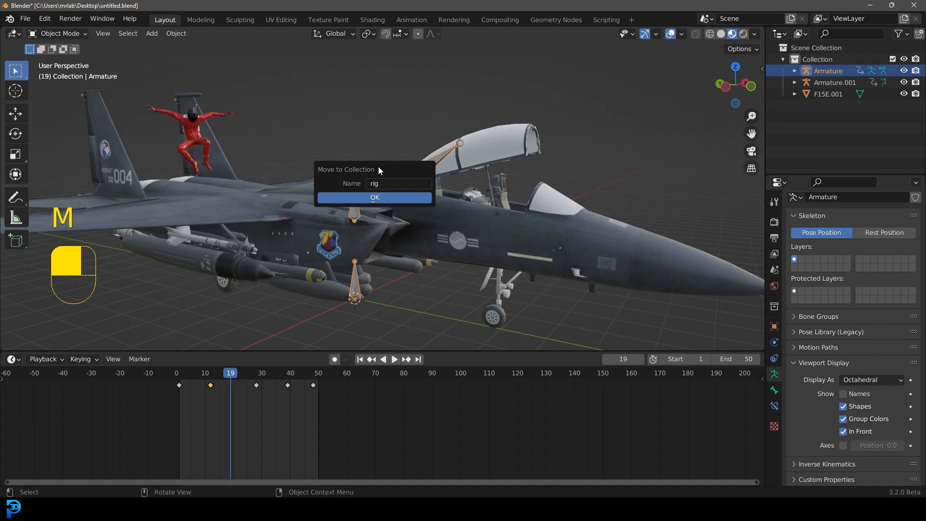
pyautogui.click(384, 198)
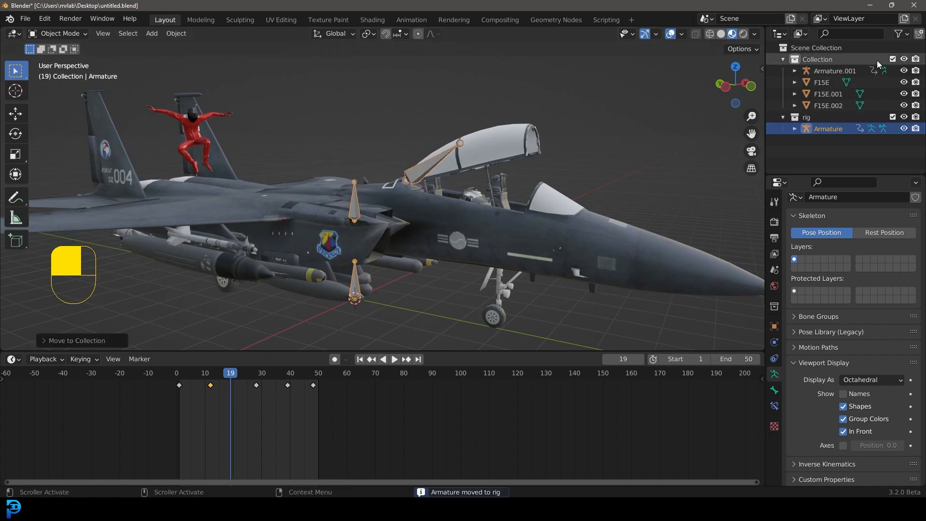
pyautogui.click(904, 117)
# Step: Select the character's armature on the wing and move it into the rig collection
pyautogui.scroll(-5, 558, 141)
pyautogui.moveTo(439, 186); pyautogui.dragTo(248, 144, button='middle')
pyautogui.scroll(5, 349, 155)
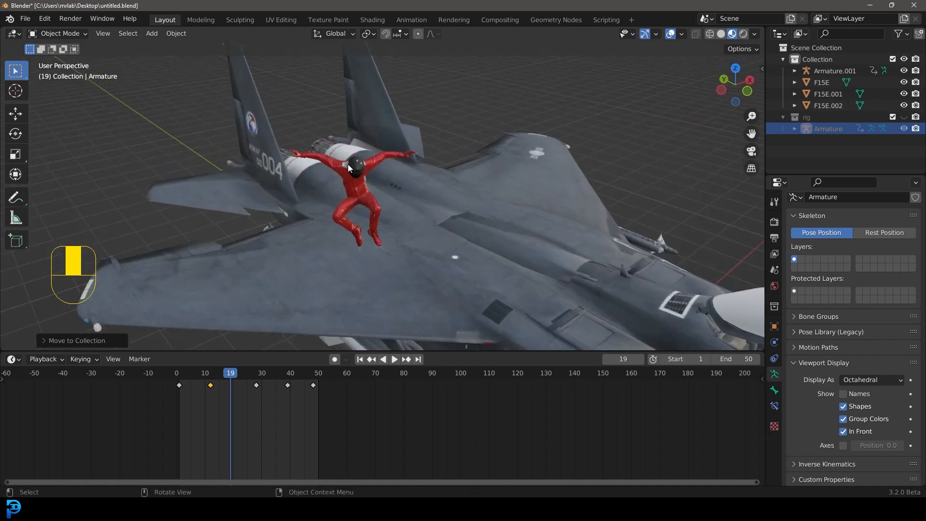
pyautogui.click(358, 160)
pyautogui.press('m')
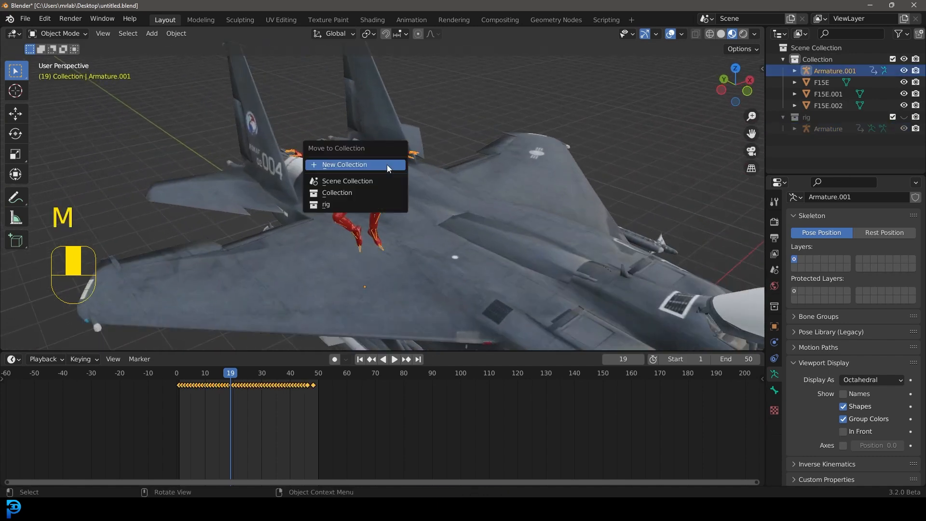
pyautogui.click(352, 205)
# Step: Collapse the main Collection in the outliner
pyautogui.scroll(-3, 467, 232)
pyautogui.moveTo(467, 233)
pyautogui.mouseDown(button='middle')
pyautogui.moveTo(508, 182)
pyautogui.moveTo(476, 209)
pyautogui.moveTo(483, 232)
pyautogui.mouseUp(button='middle')
pyautogui.keyDown('shift'); pyautogui.moveTo(483, 233); pyautogui.dragTo(467, 193, button='middle'); pyautogui.keyUp('shift')
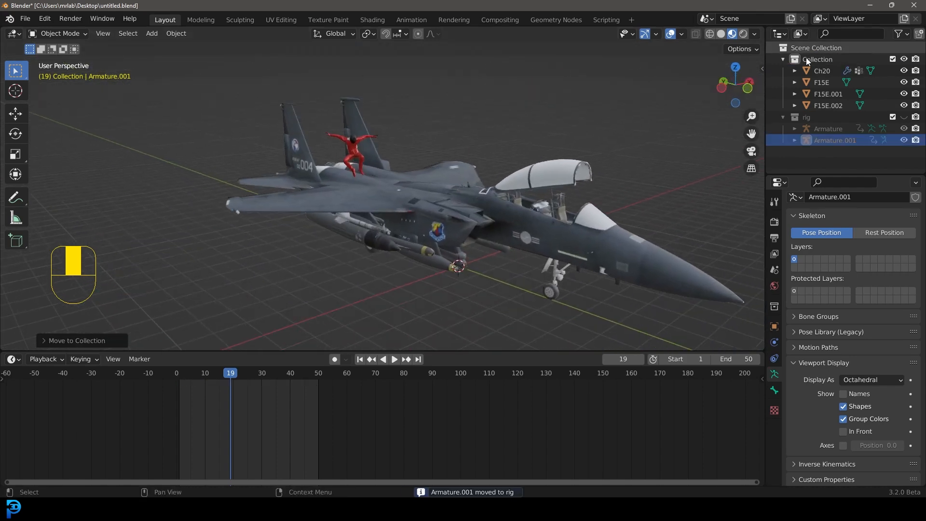
pyautogui.click(809, 59)
pyautogui.click(783, 59)
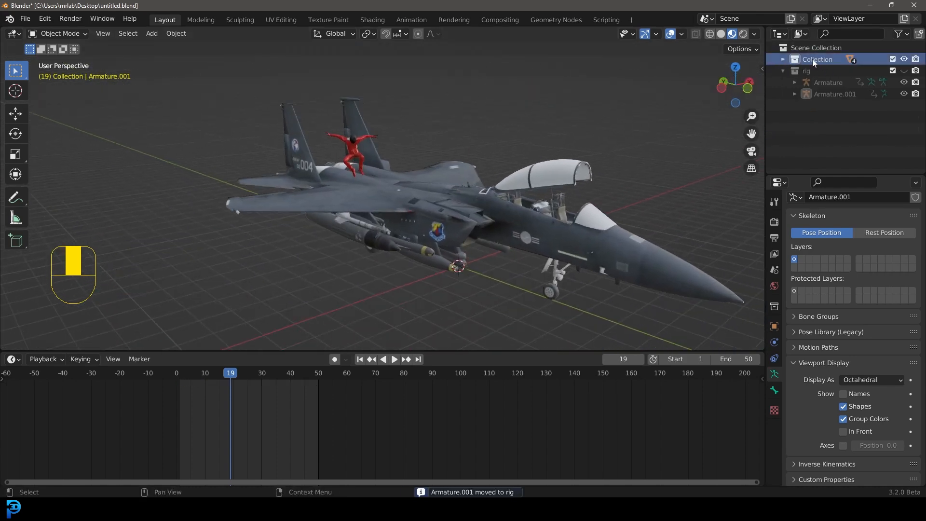
# Step: Add a mesh plane to the scene beneath the jet
pyautogui.hotkey('shift', 'a')
pyautogui.moveTo(388, 183)
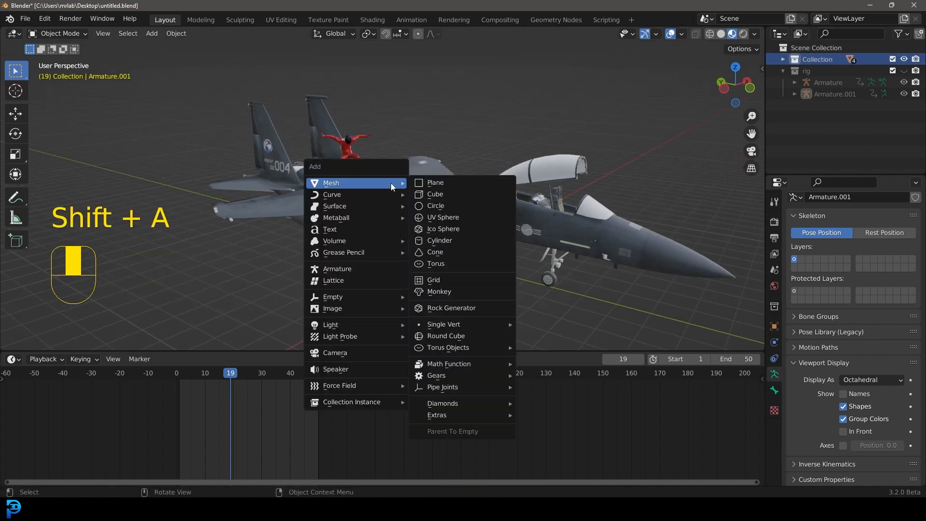
pyautogui.click(436, 185)
pyautogui.scroll(-5, 456, 215)
pyautogui.scroll(-3, 441, 229)
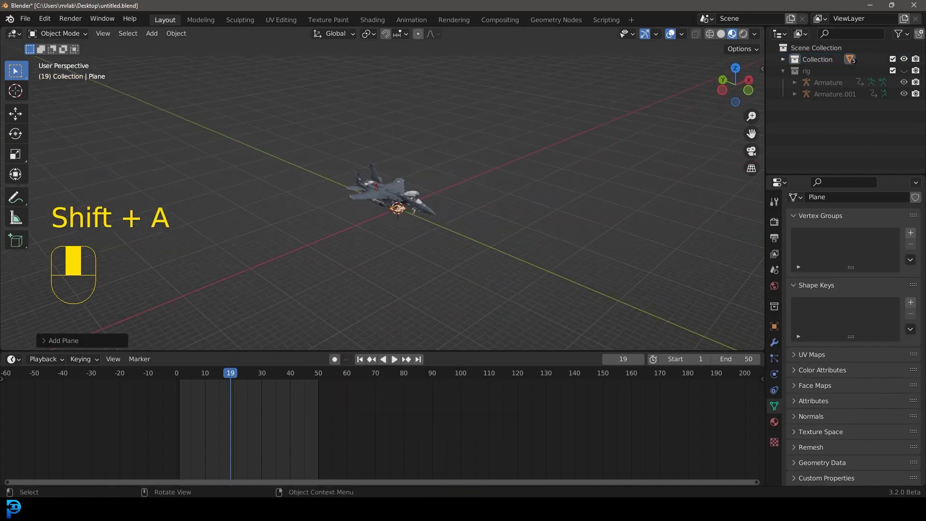
pyautogui.scroll(8, 397, 142)
pyautogui.click(424, 181)
pyautogui.click(483, 261)
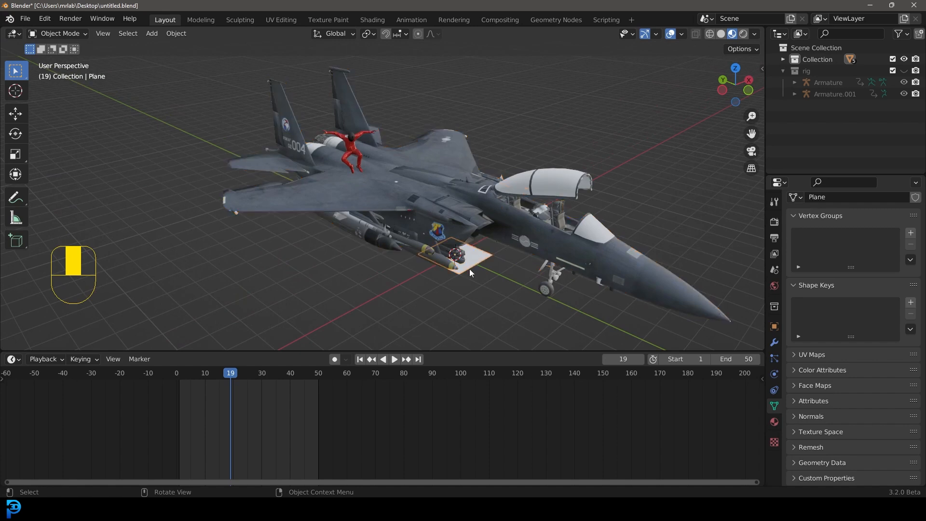
# Step: Scale the ground plane up about 4.6 times so it extends well beyond the jet
pyautogui.press('s')
pyautogui.scroll(-10, 421, 225)
pyautogui.press('s')
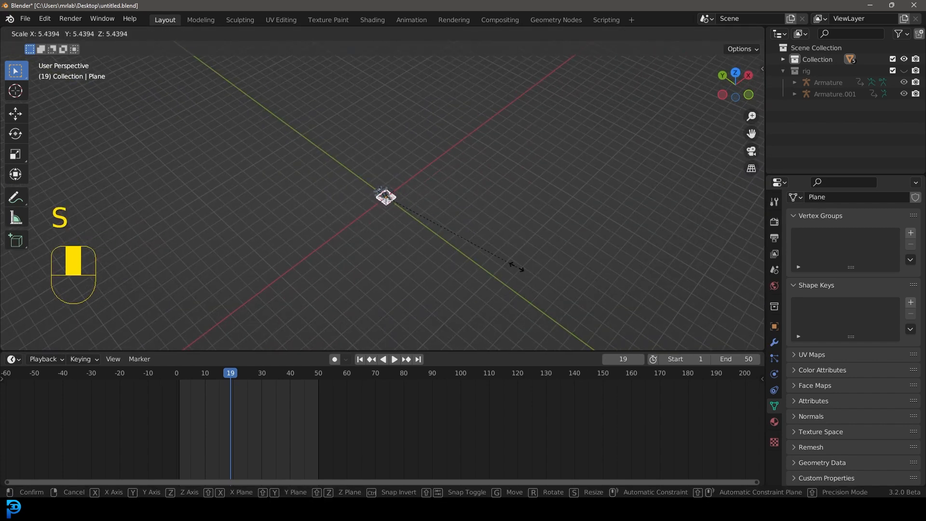
pyautogui.press('s')
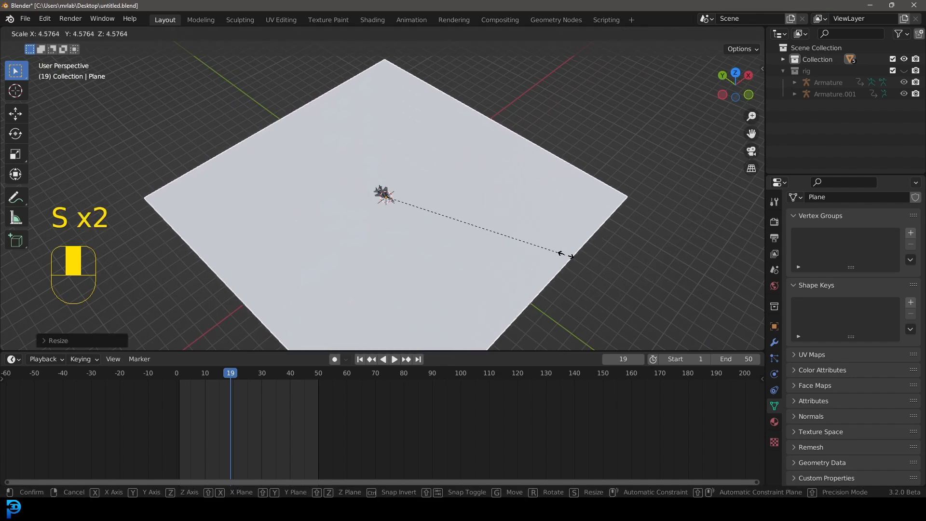
pyautogui.click(563, 253)
# Step: Move the ground plane in top view so it is centered beneath the jet
pyautogui.press('KP_7')
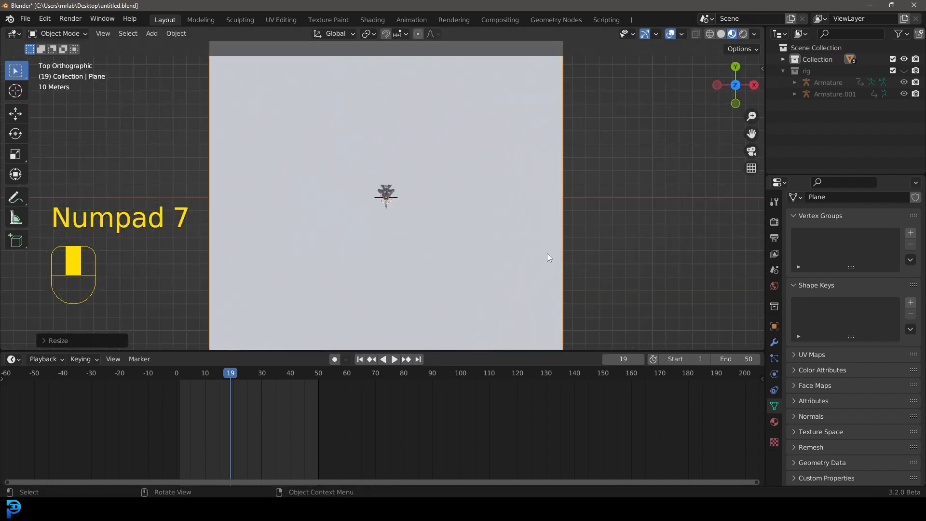
pyautogui.press('g')
pyautogui.click(411, 220)
pyautogui.moveTo(412, 221); pyautogui.dragTo(465, 179, button='middle')
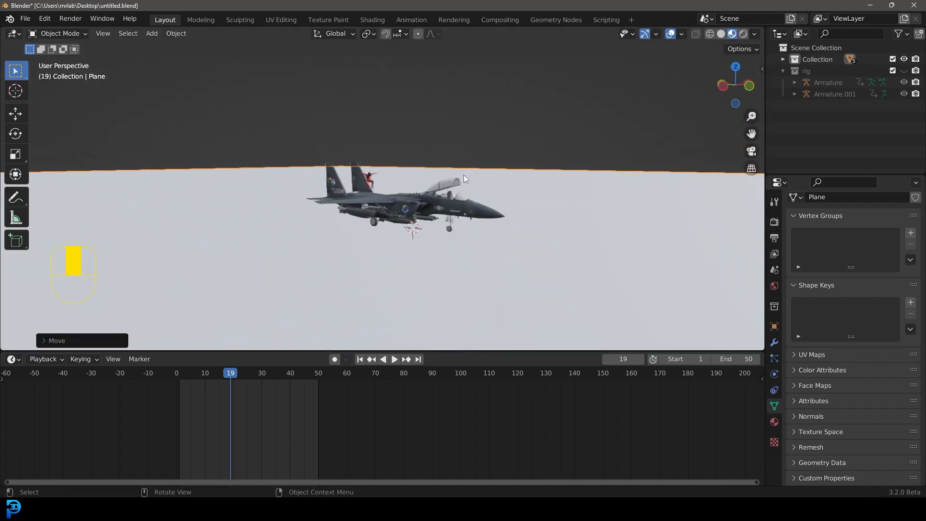
pyautogui.scroll(5, 446, 178)
pyautogui.moveTo(466, 216); pyautogui.dragTo(474, 204, button='middle')
pyautogui.keyDown('shift'); pyautogui.moveTo(515, 212); pyautogui.dragTo(468, 212, button='middle'); pyautogui.keyUp('shift')
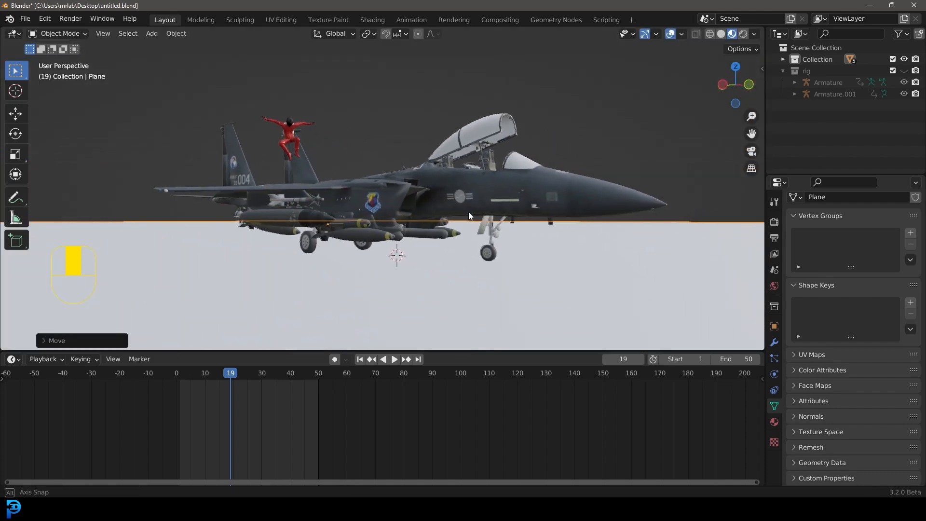
# Step: Add a camera to the scene and view through it
pyautogui.hotkey('shift', 'a')
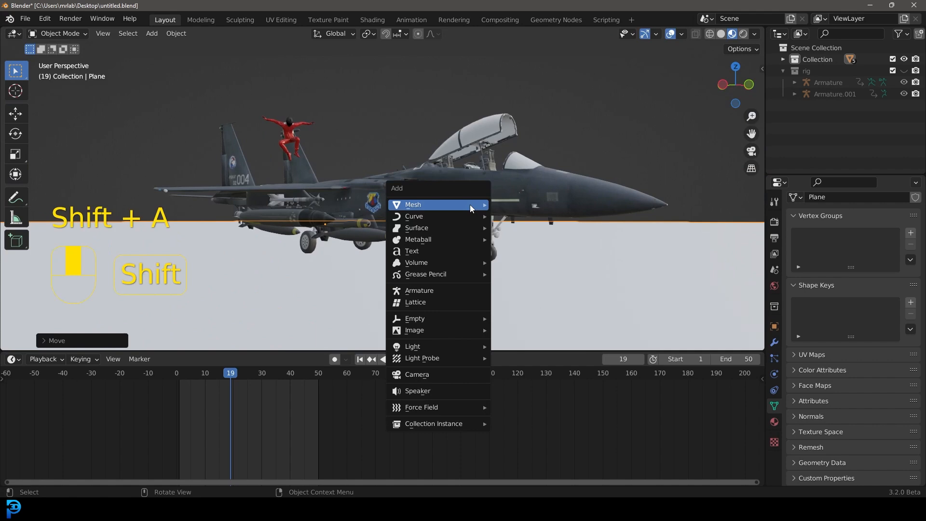
pyautogui.click(427, 376)
pyautogui.press('KP_0')
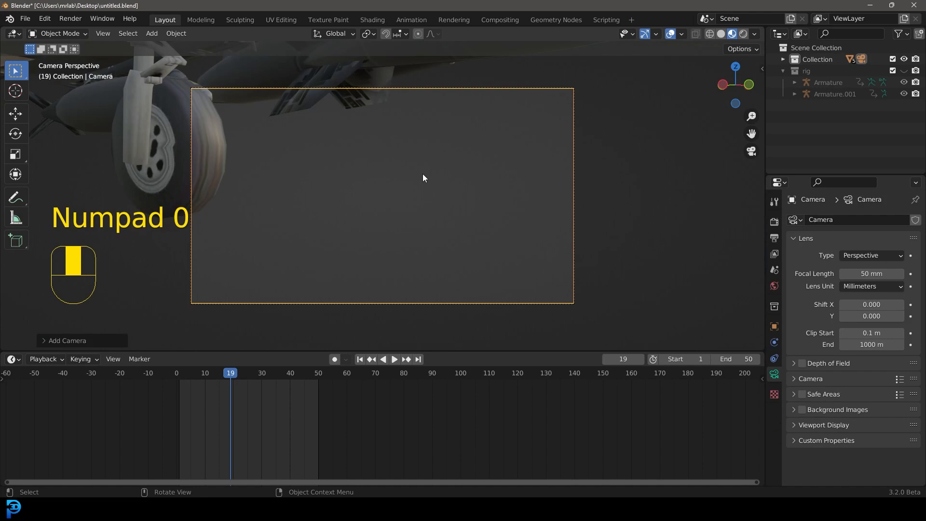
# Step: Move the camera back and up so the jet and character sit inside its frame
pyautogui.press('g')
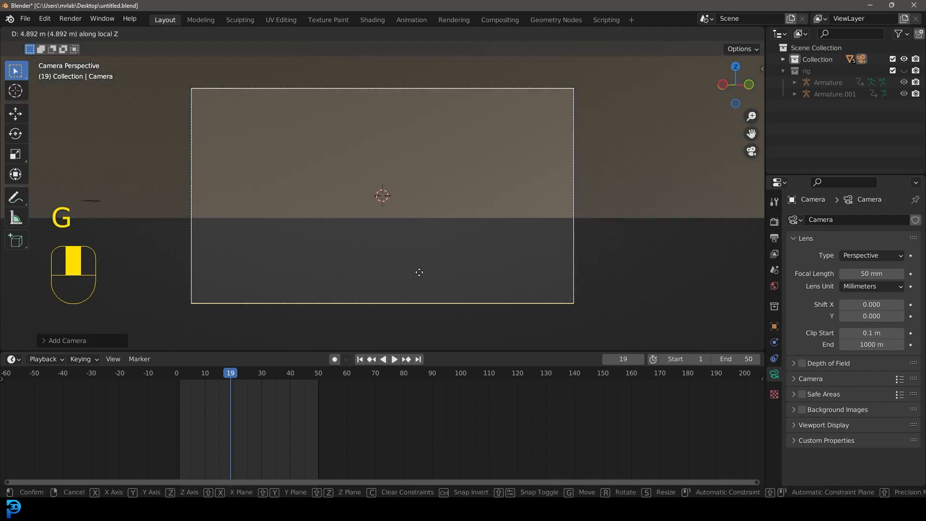
pyautogui.press('g')
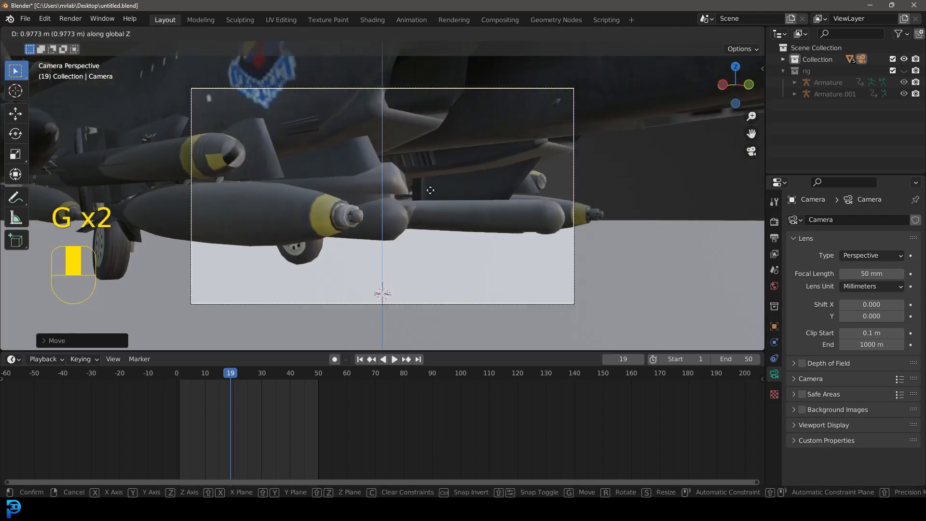
pyautogui.press('g')
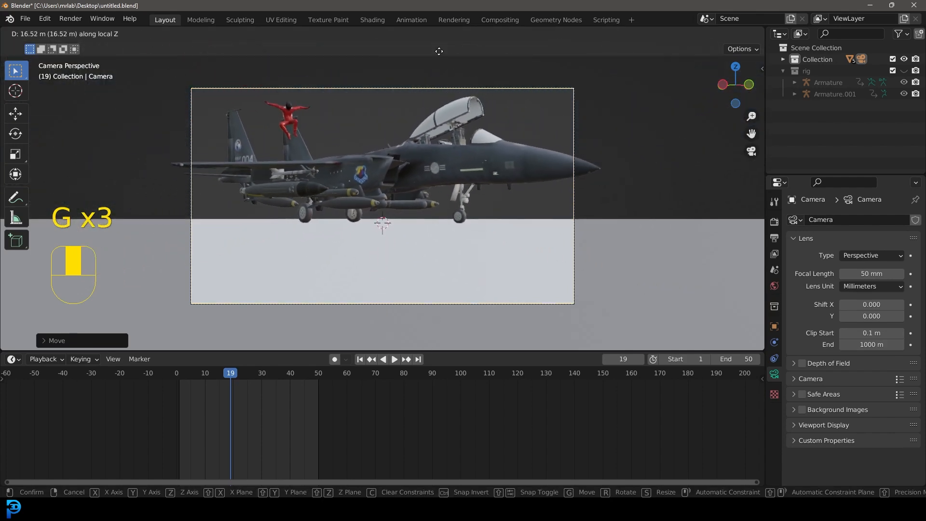
pyautogui.press('g')
pyautogui.click(467, 93)
pyautogui.press('g')
pyautogui.press('g')
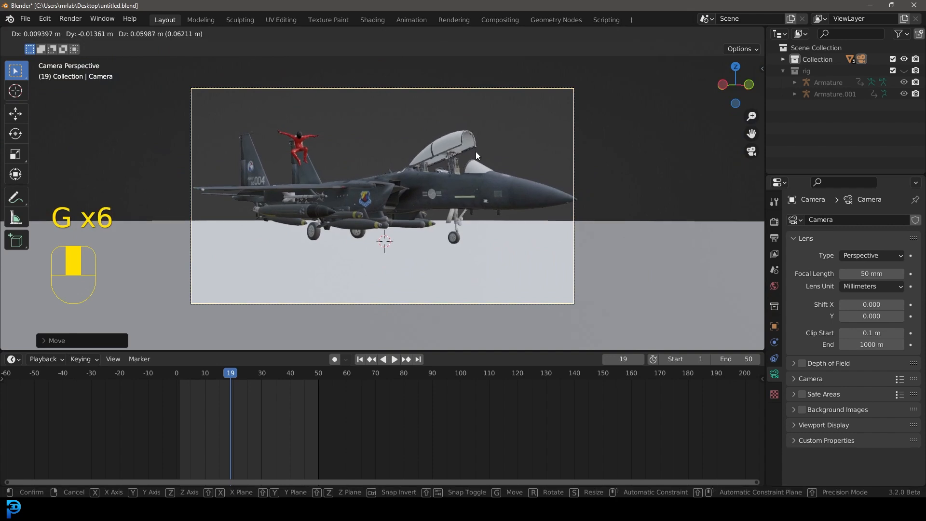
pyautogui.click(475, 152)
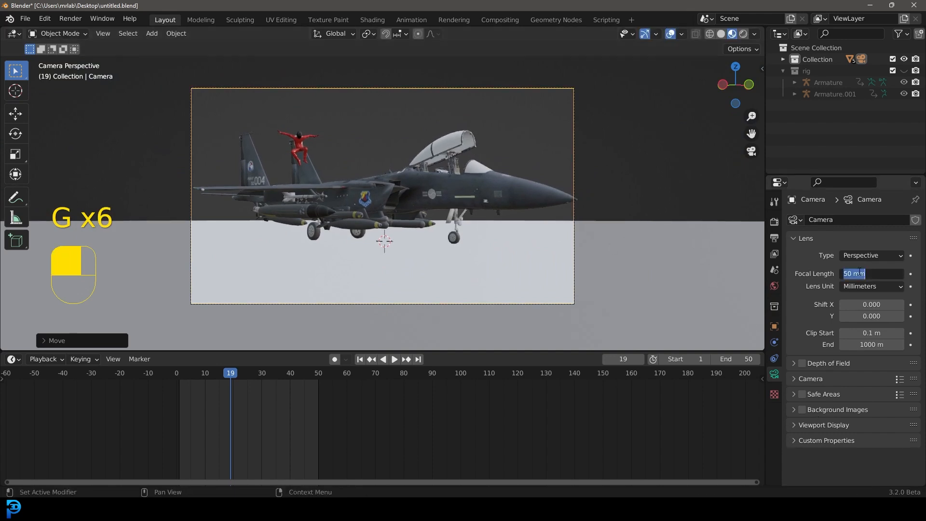
# Step: Set the camera's focal length to 140 mm
pyautogui.click(859, 271)
pyautogui.write('140')
pyautogui.press('Return')
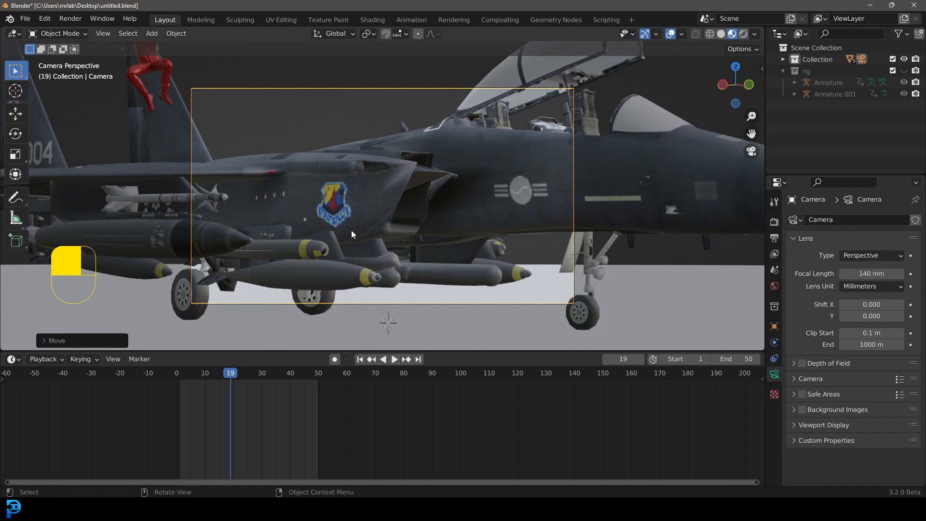
# Step: Reposition the camera to frame the whole jet in side view at the longer focal length
pyautogui.press('g')
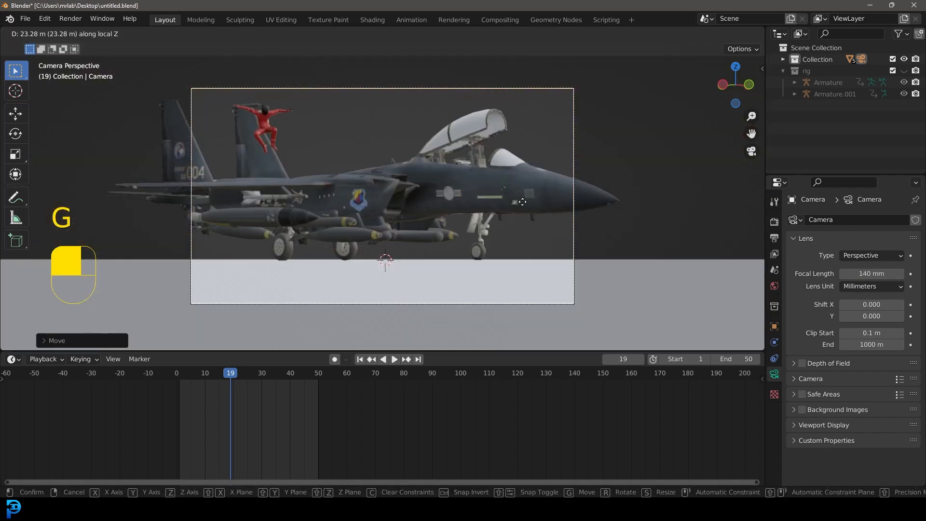
pyautogui.click(520, 204)
pyautogui.press('g')
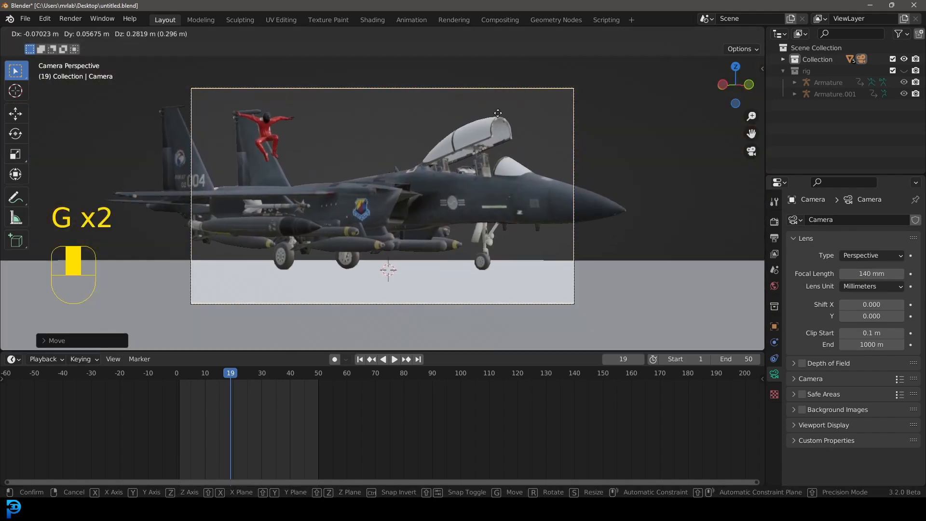
pyautogui.click(484, 50)
pyautogui.press('g')
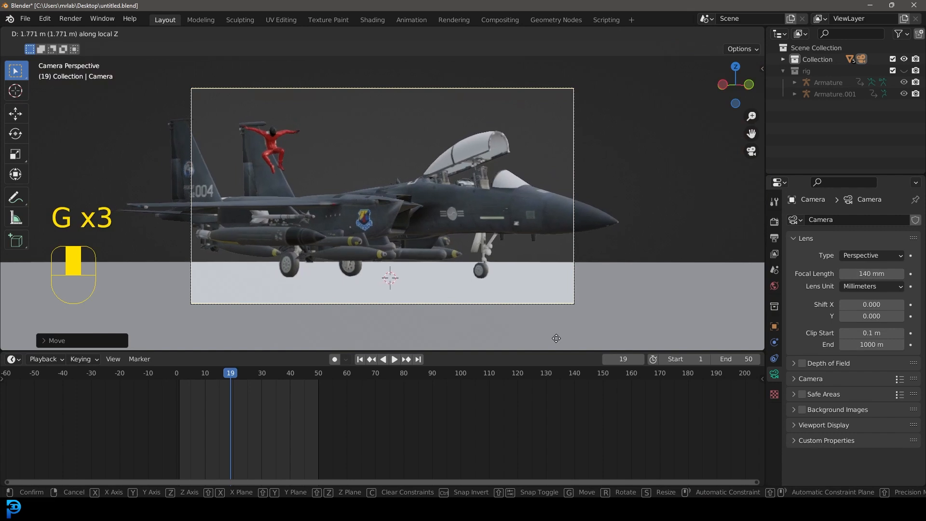
pyautogui.click(595, 157)
pyautogui.press('g')
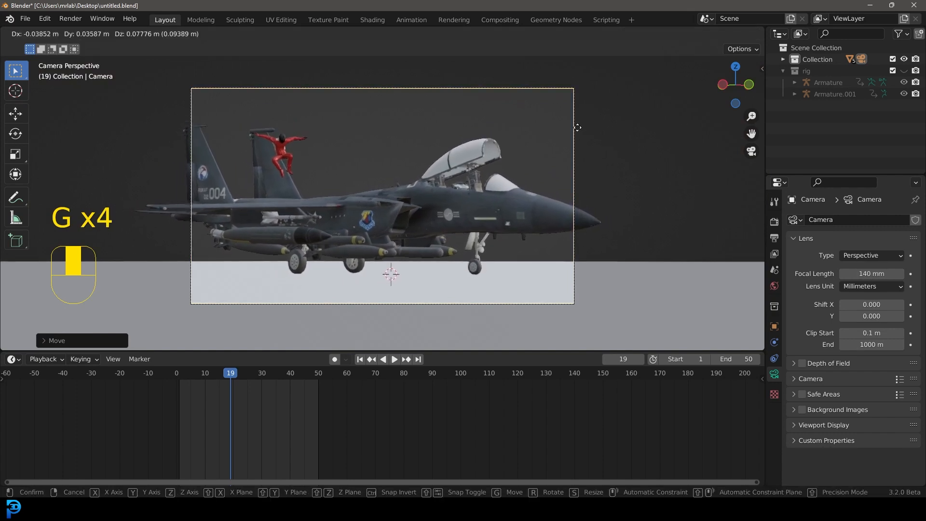
pyautogui.click(534, 137)
pyautogui.moveTo(534, 137); pyautogui.dragTo(507, 175, button='middle')
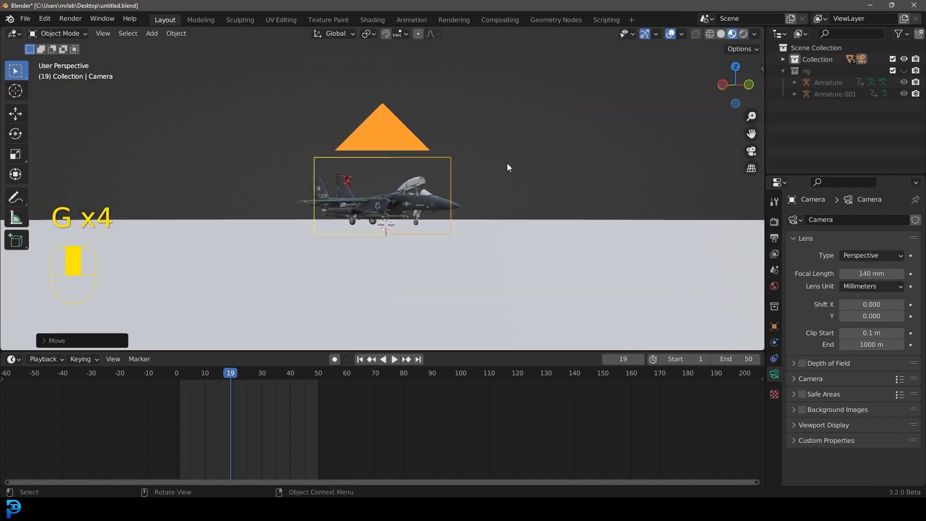
pyautogui.press('KP_0')
pyautogui.scroll(1, 439, 170)
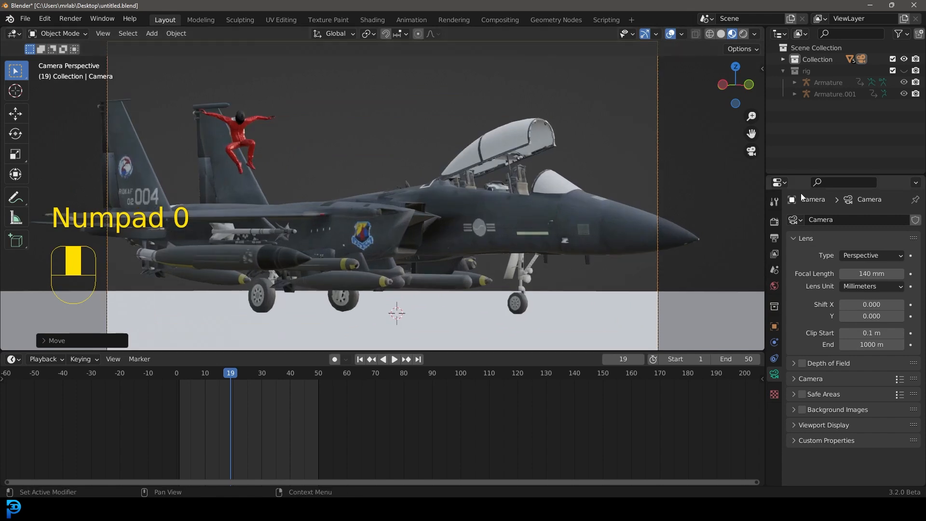
# Step: Switch the render engine to Cycles and set the device to GPU Compute
pyautogui.click(774, 222)
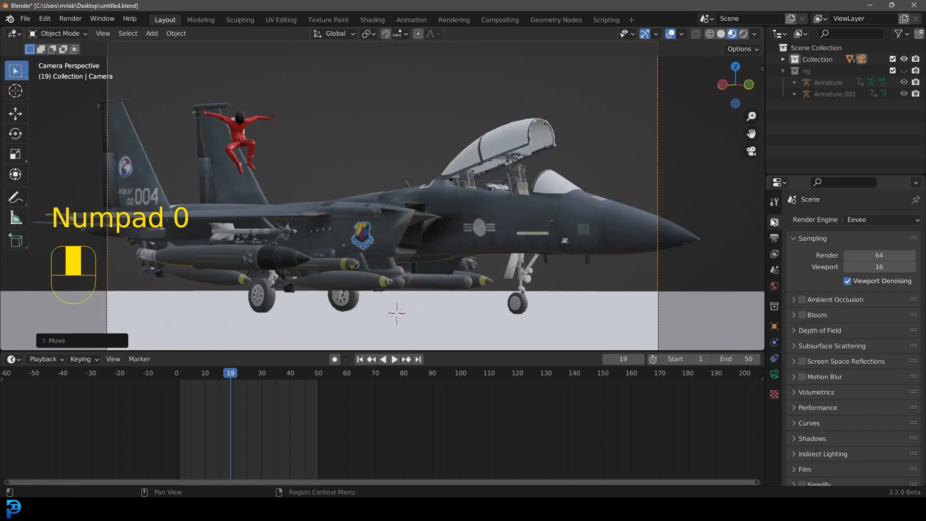
pyautogui.click(866, 221)
pyautogui.click(870, 257)
pyautogui.click(864, 248)
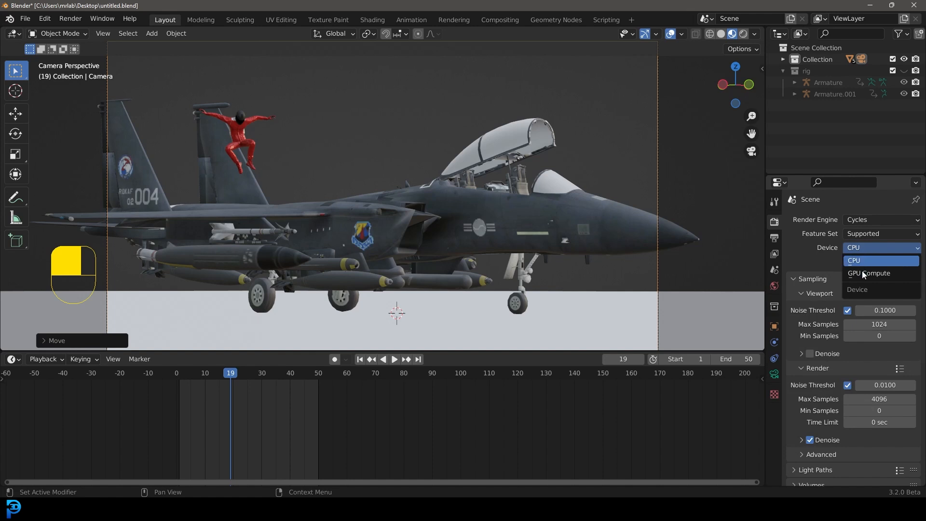
pyautogui.scroll(-1, 876, 272)
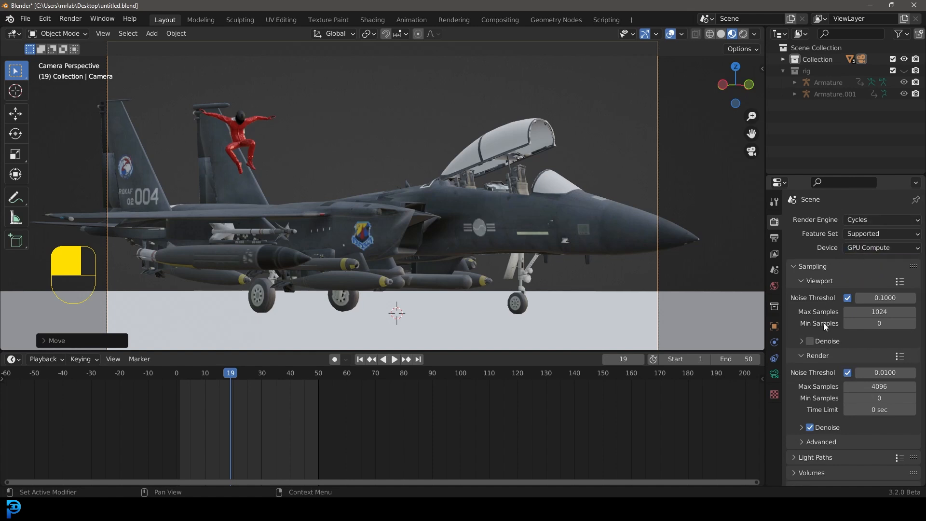
pyautogui.scroll(-2, 804, 363)
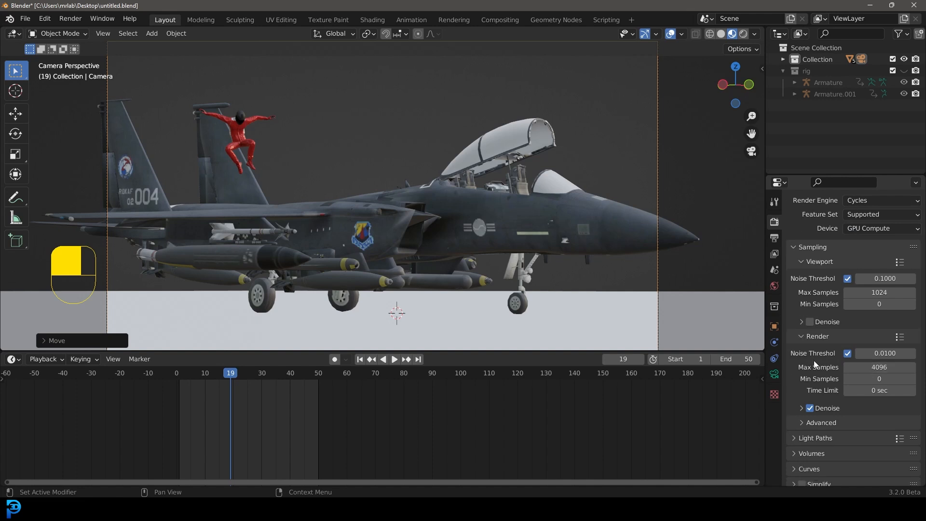
# Step: Set the render's maximum samples to 90
pyautogui.click(861, 368)
pyautogui.write('90')
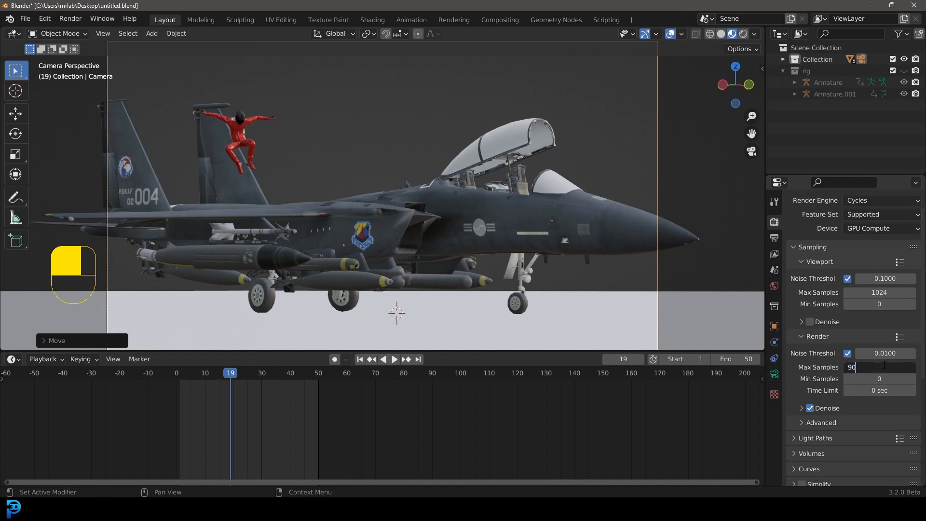
pyautogui.press('Return')
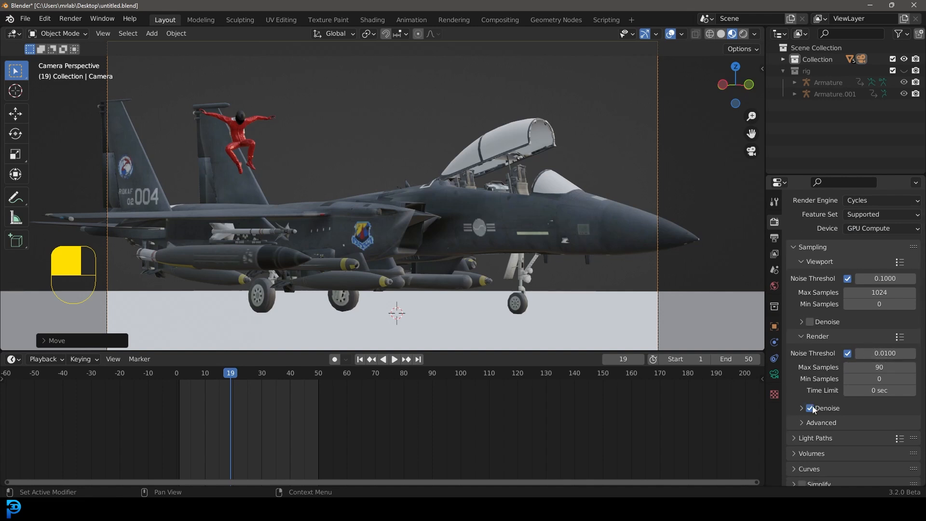
# Step: Save the blend file
pyautogui.scroll(-3, 476, 204)
pyautogui.hotkey('ctrl', 's')
pyautogui.hotkey('ctrl', 's')
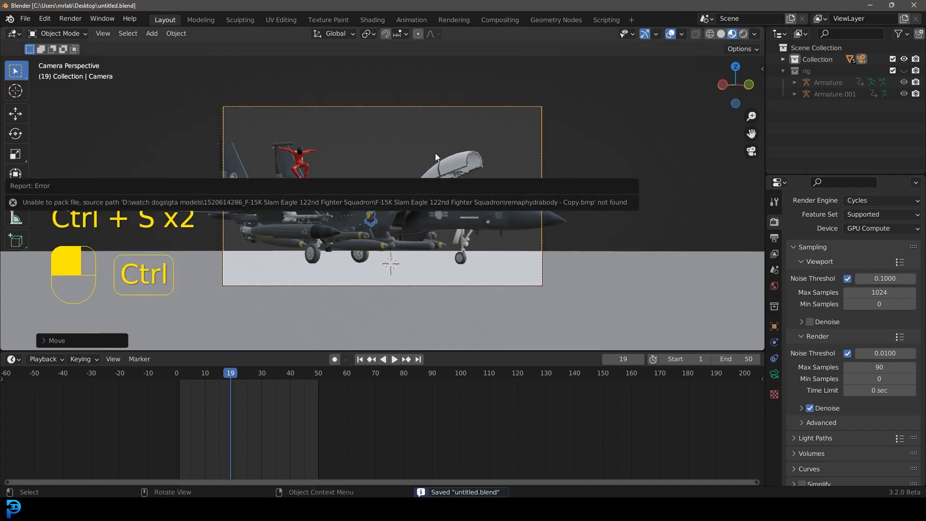
# Step: Switch to the browser and download the Derelict Highway Midday HDRI as a 4K EXR from Poly Haven
pyautogui.scroll(1, 443, 177)
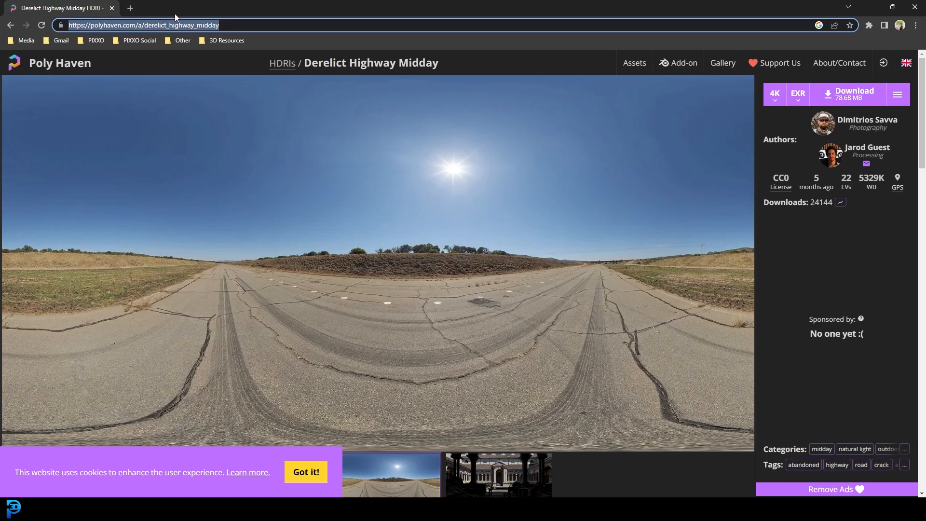
pyautogui.click(304, 26)
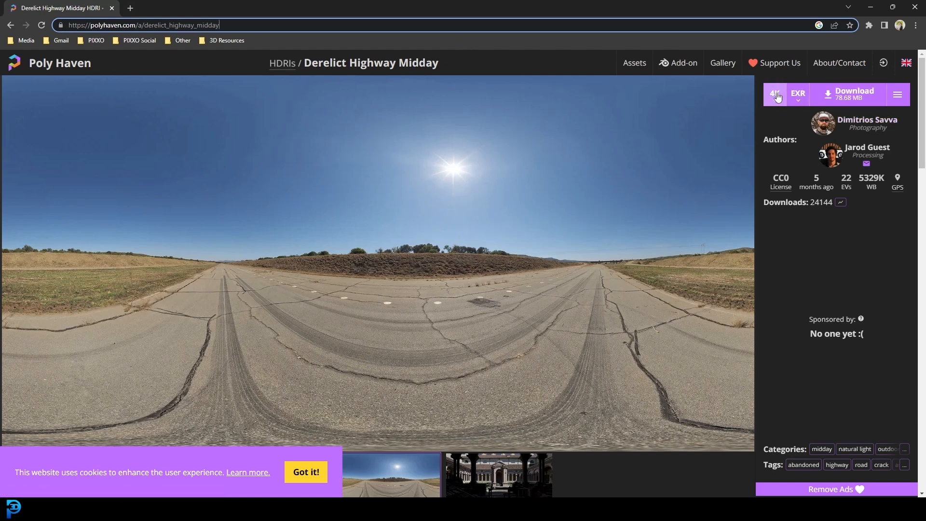
pyautogui.click(852, 96)
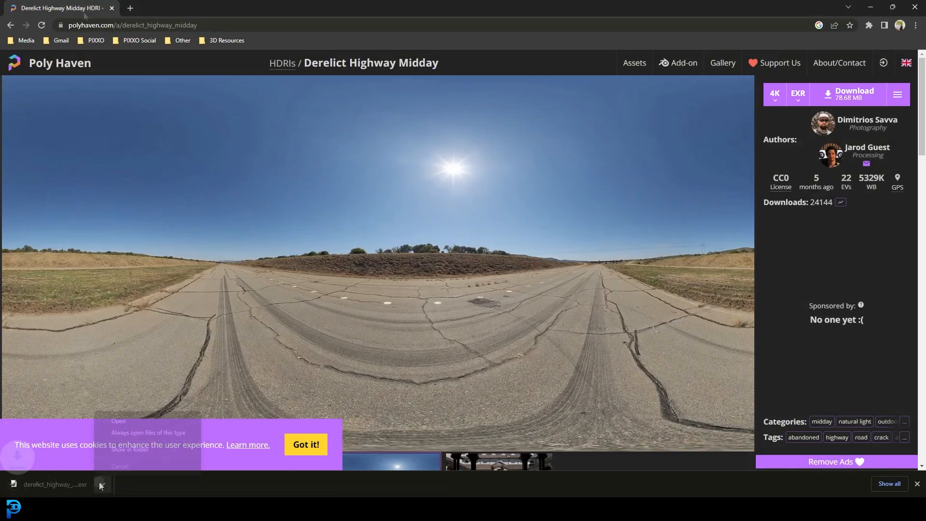
# Step: Open the downloaded HDRI's folder and move the file onto the desktop
pyautogui.click(102, 484)
pyautogui.click(132, 442)
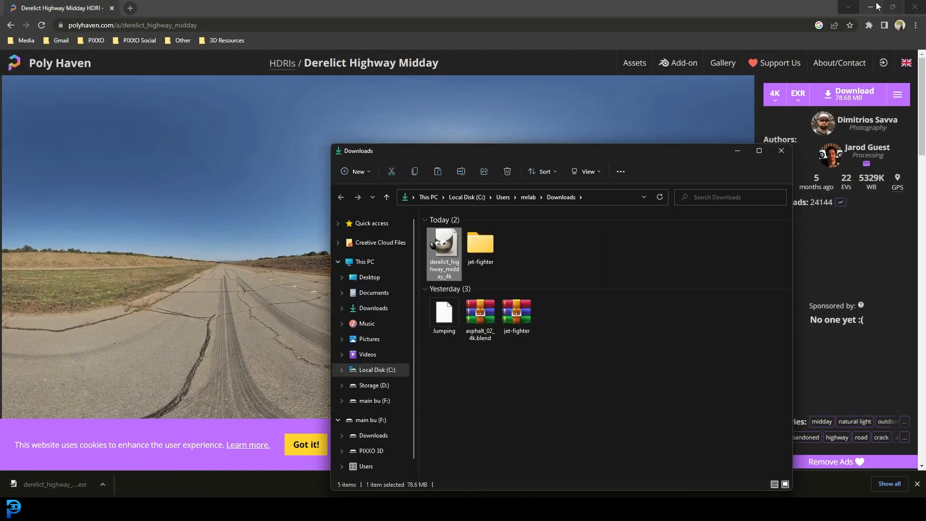
pyautogui.click(872, 6)
pyautogui.click(871, 6)
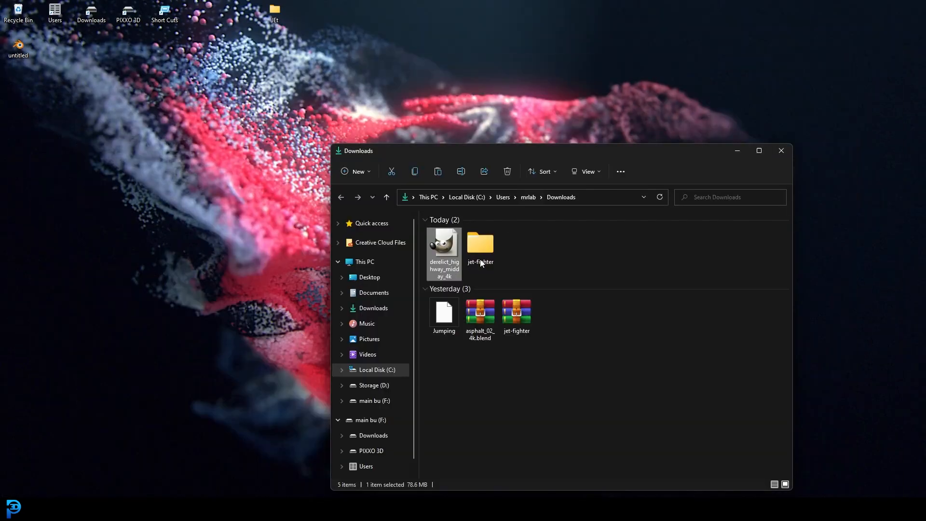
pyautogui.moveTo(442, 253); pyautogui.dragTo(217, 178)
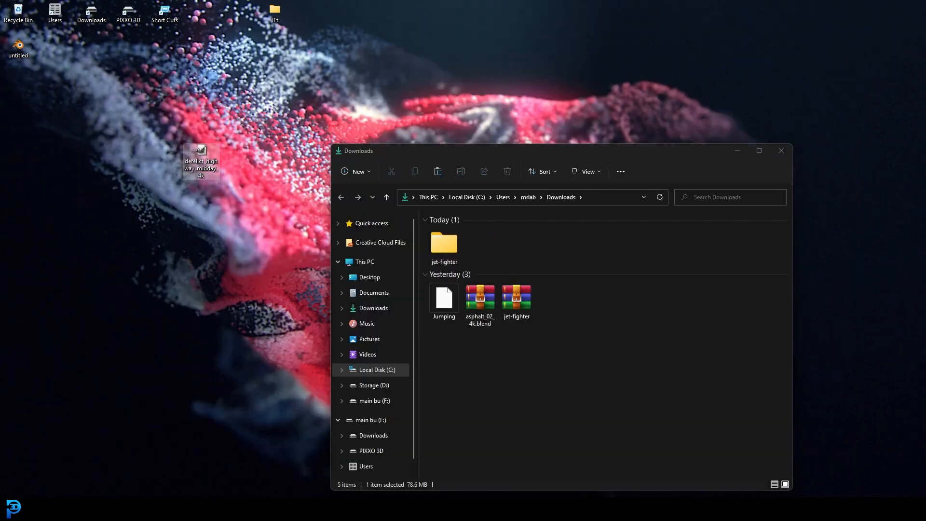
# Step: Return to Blender and set the world colour to an Environment Texture loaded with the derelict_highway_midday_4k.exr HDRI from the desktop
pyautogui.click(308, 509)
pyautogui.click(378, 446)
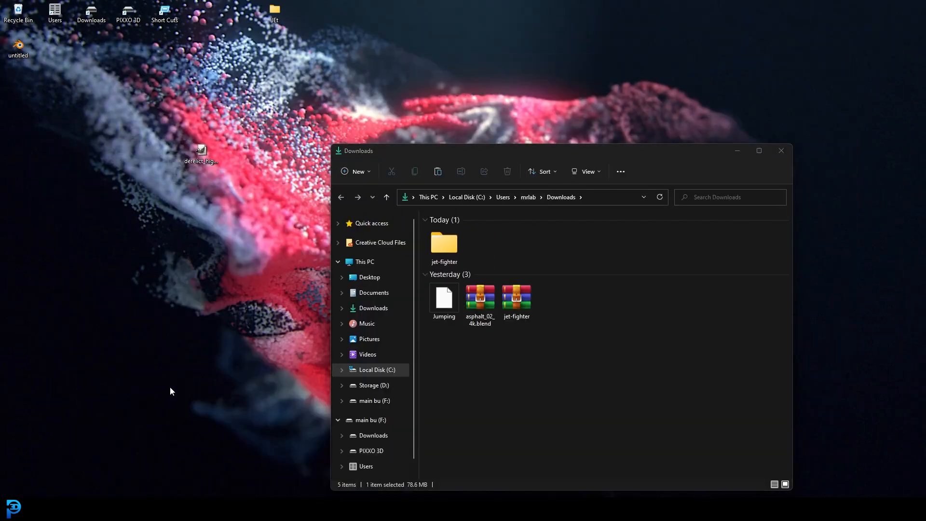
pyautogui.click(292, 467)
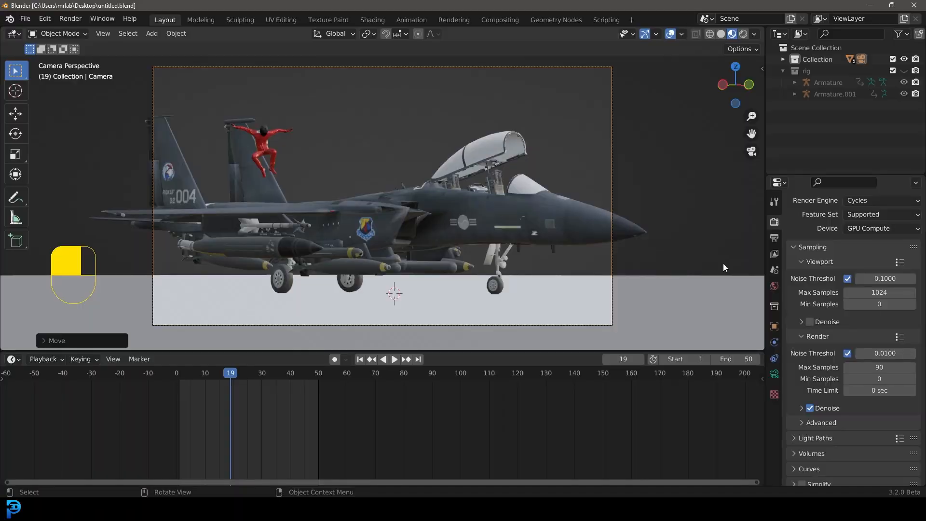
pyautogui.click(774, 286)
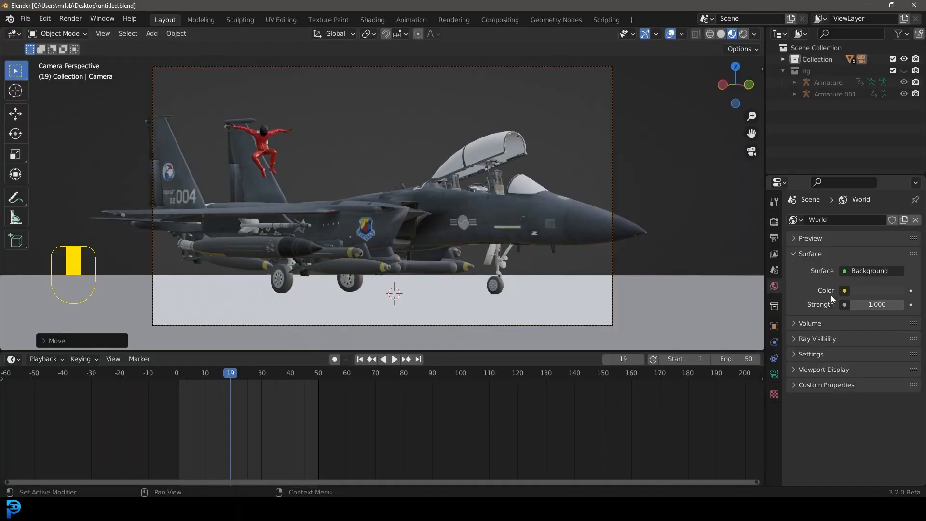
pyautogui.click(845, 290)
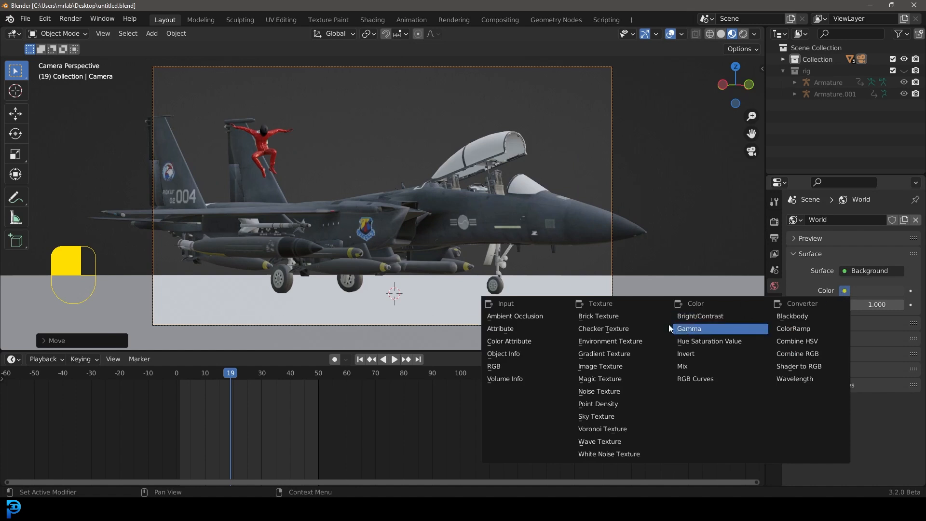
pyautogui.click(643, 341)
pyautogui.click(892, 304)
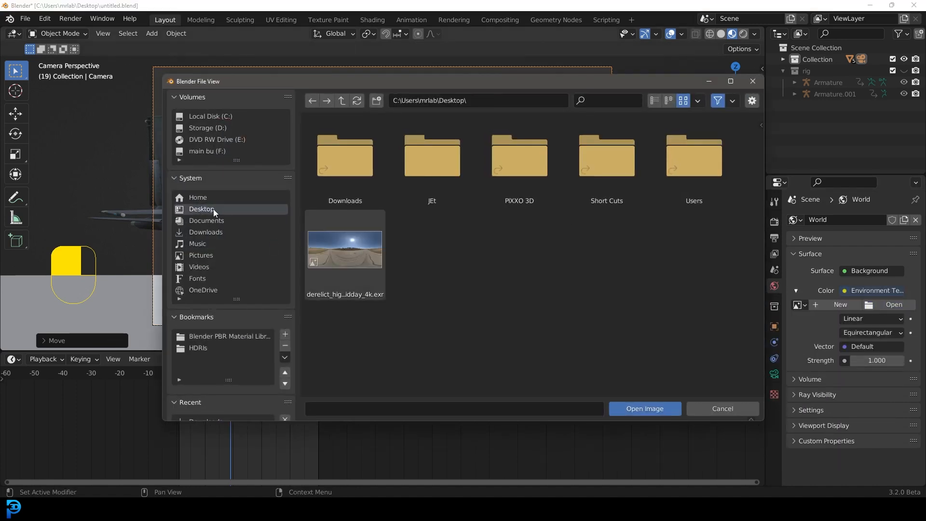
pyautogui.doubleClick(348, 254)
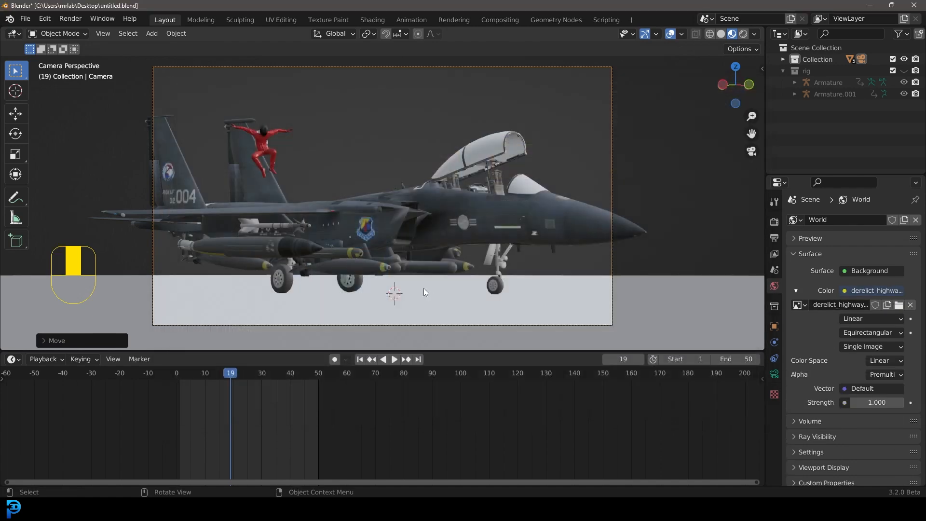
# Step: Switch the viewport to Rendered shading to preview the HDRI lighting
pyautogui.scroll(-3, 398, 192)
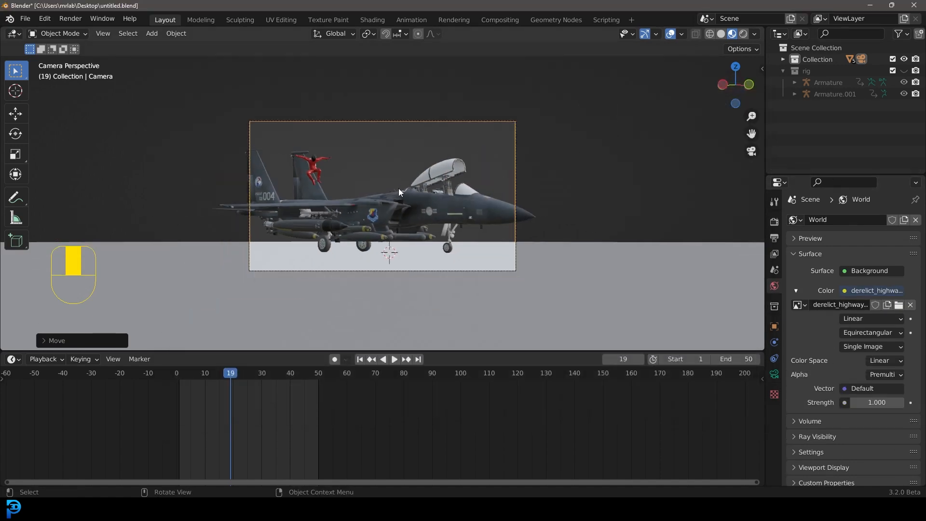
pyautogui.scroll(1, 392, 200)
pyautogui.press('z')
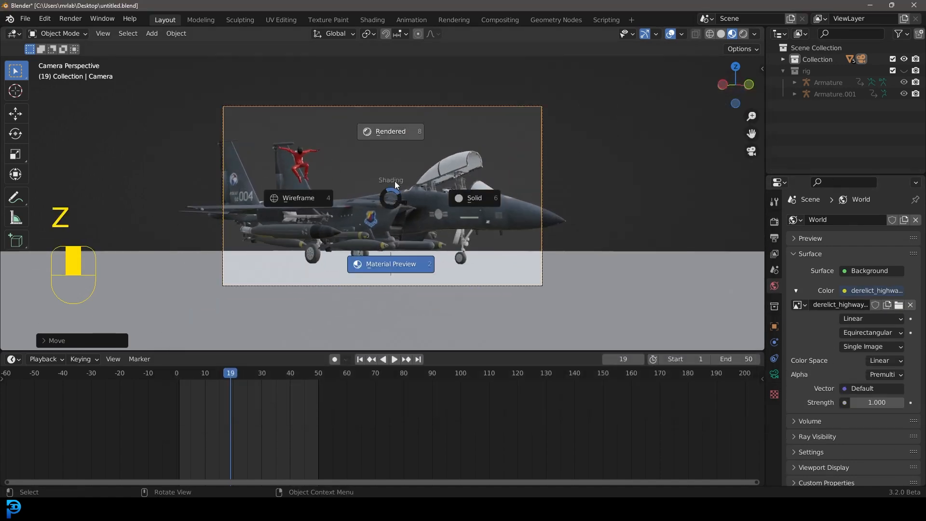
pyautogui.click(387, 136)
pyautogui.scroll(1, 373, 155)
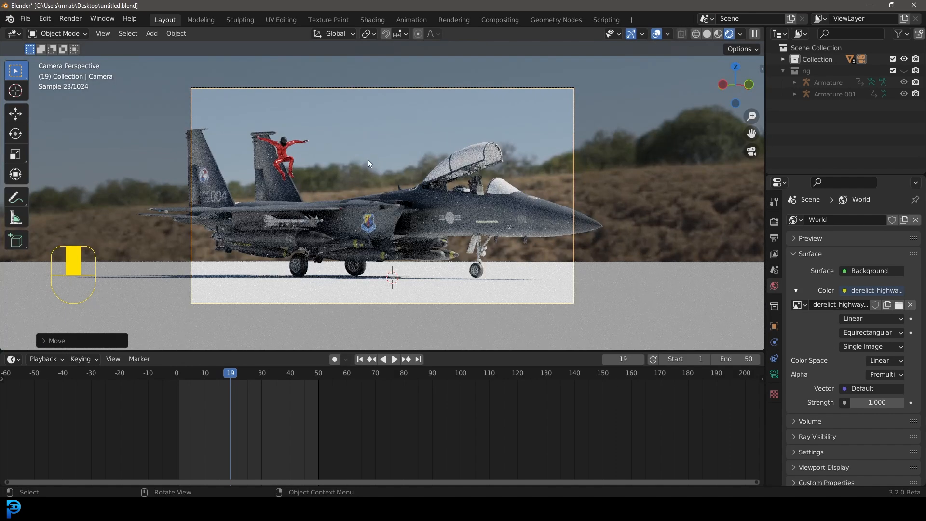
# Step: Draw a render region around the camera frame and save the blend file
pyautogui.hotkey('ctrl', 'b')
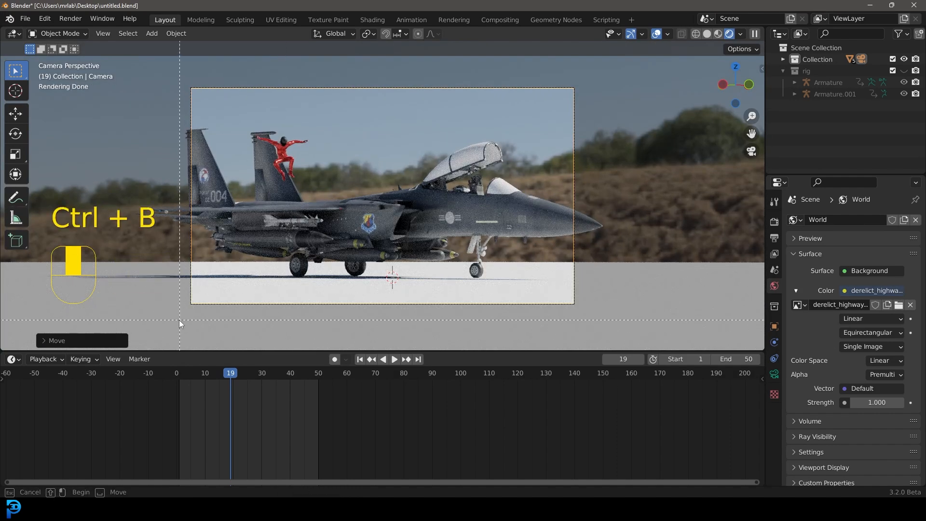
pyautogui.moveTo(212, 288); pyautogui.dragTo(598, 66)
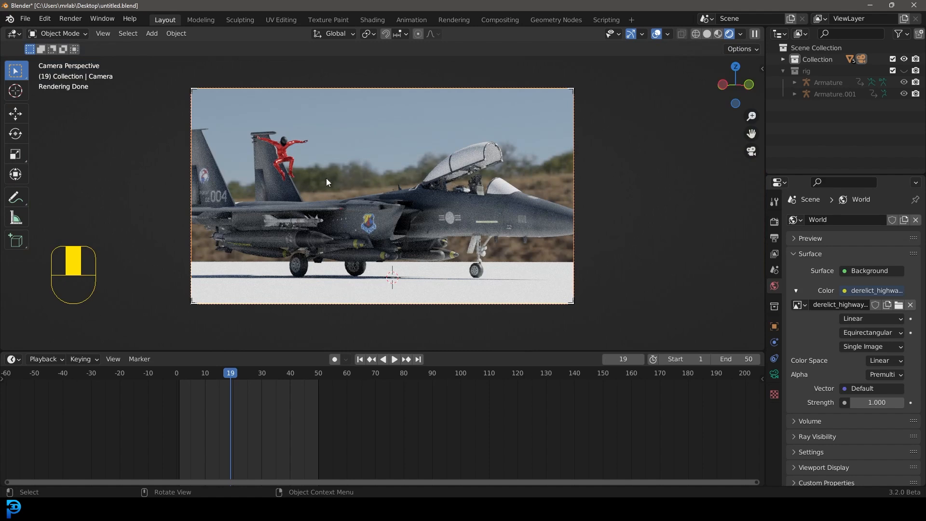
pyautogui.scroll(2, 442, 226)
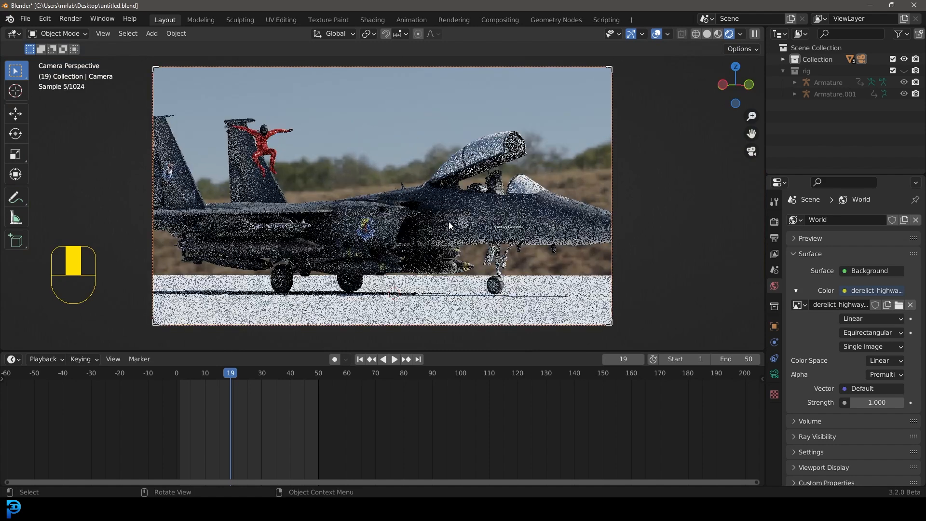
pyautogui.hotkey('ctrl', 's')
pyautogui.hotkey('ctrl', 's')
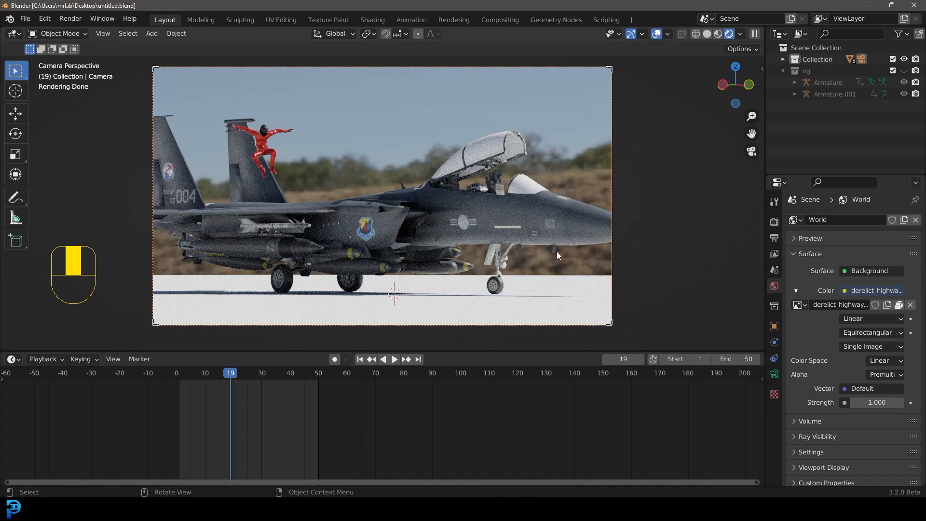
# Step: Select the jet's canopy and set its Glass material's Transmission to 1 and Roughness to about 0.031
pyautogui.click(503, 147)
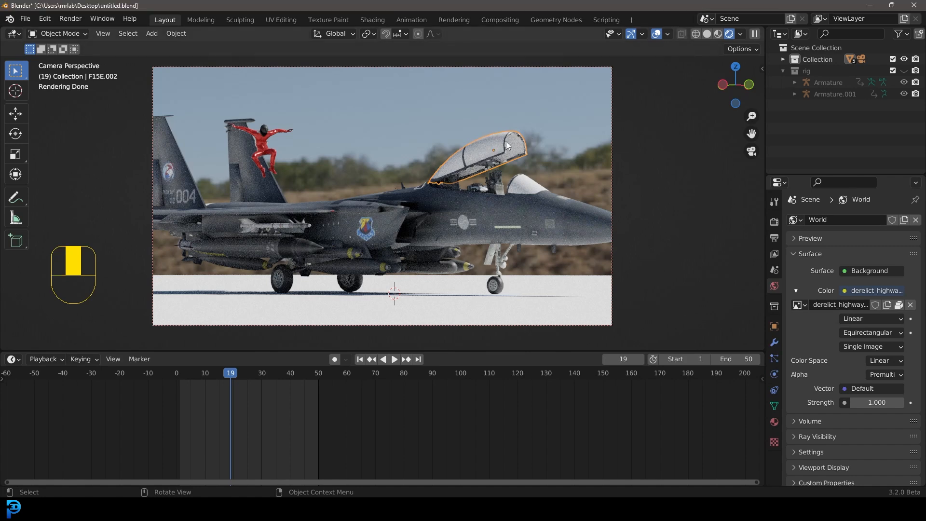
pyautogui.click(775, 421)
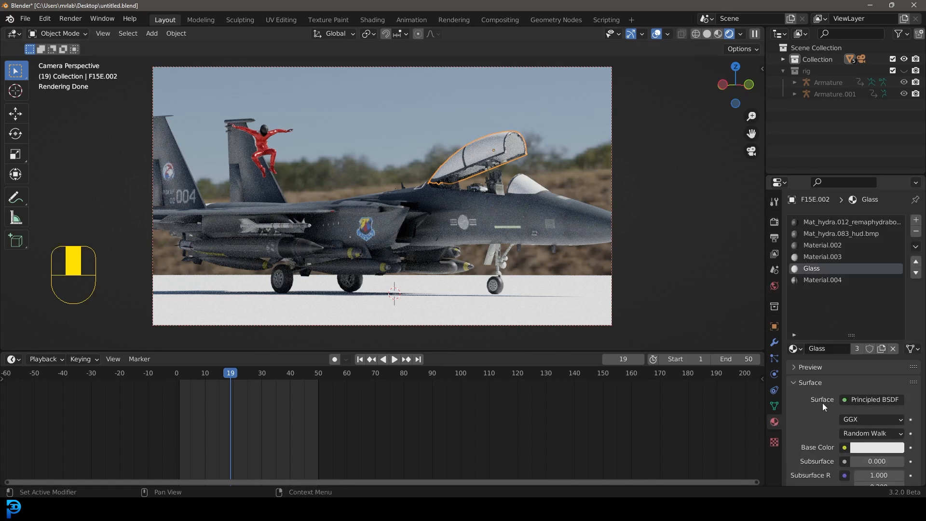
pyautogui.scroll(-4, 823, 403)
pyautogui.scroll(-12, 826, 409)
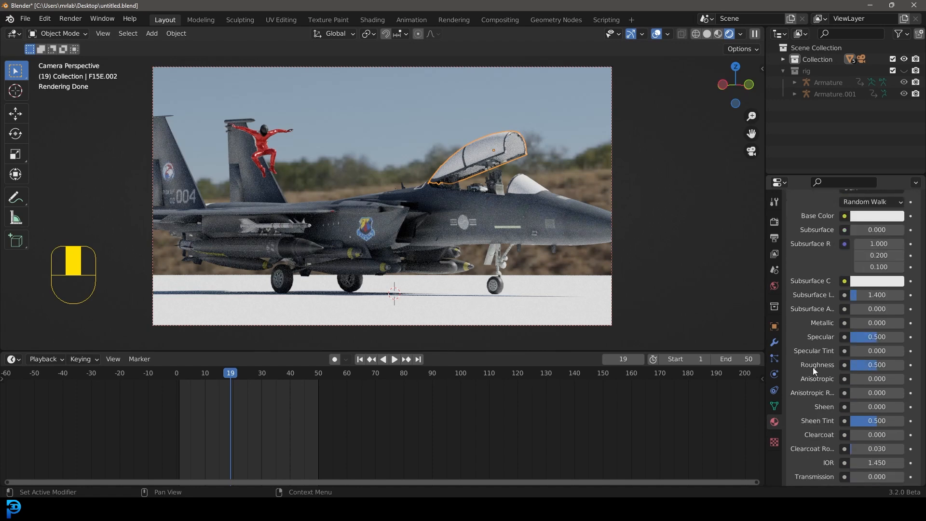
pyautogui.scroll(-3, 809, 320)
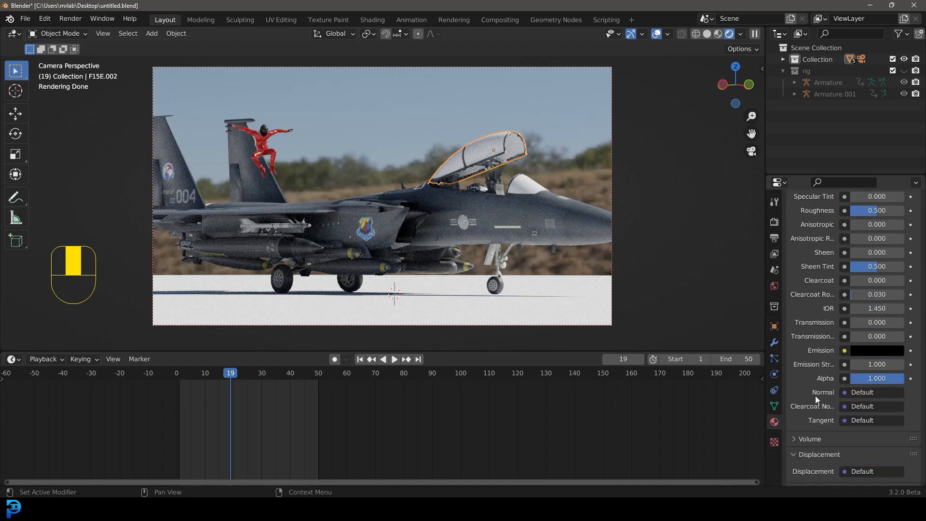
pyautogui.moveTo(867, 336); pyautogui.dragTo(917, 336)
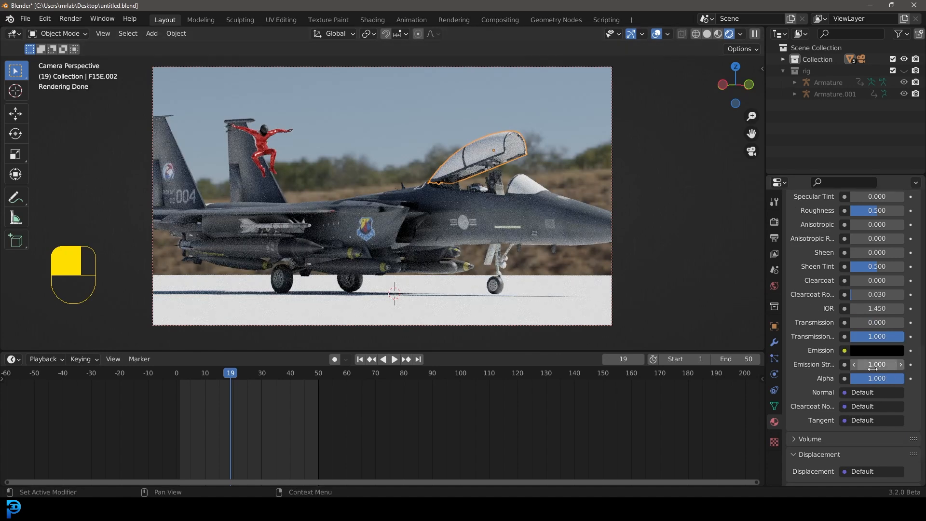
pyautogui.scroll(6, 820, 331)
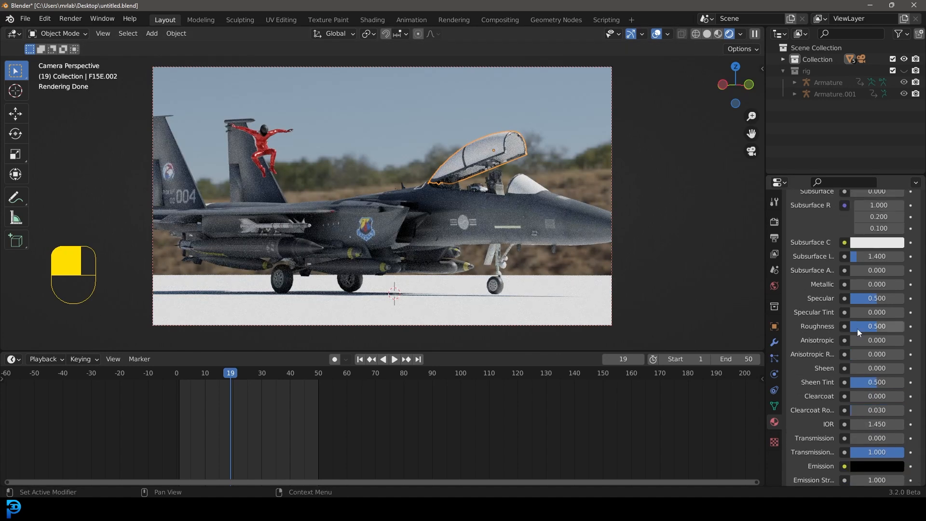
pyautogui.moveTo(851, 328); pyautogui.dragTo(827, 328)
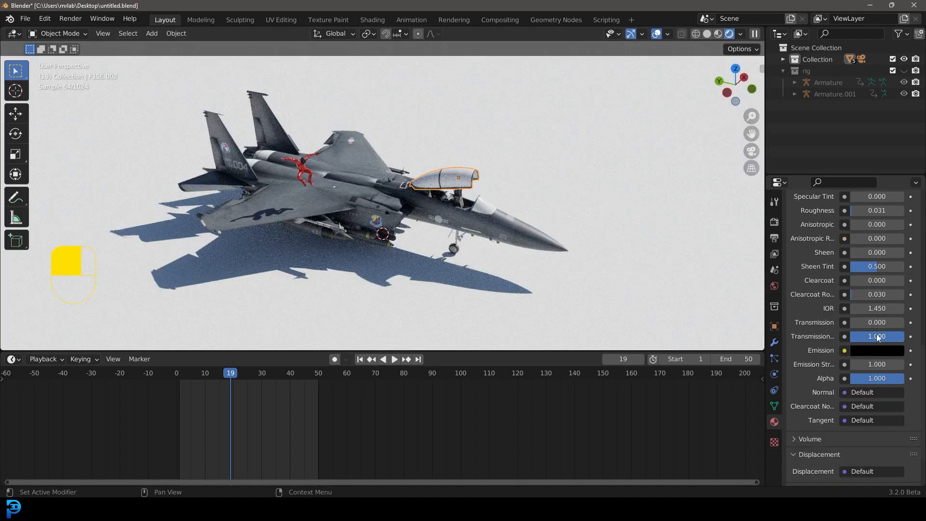
# Step: Widen the properties editor and set the glass material's IOR to 0.920, checking it through the camera
pyautogui.moveTo(763, 309); pyautogui.dragTo(684, 310)
pyautogui.moveTo(903, 336)
pyautogui.mouseDown()
pyautogui.moveTo(802, 336)
pyautogui.moveTo(823, 323)
pyautogui.moveTo(903, 322)
pyautogui.mouseUp()
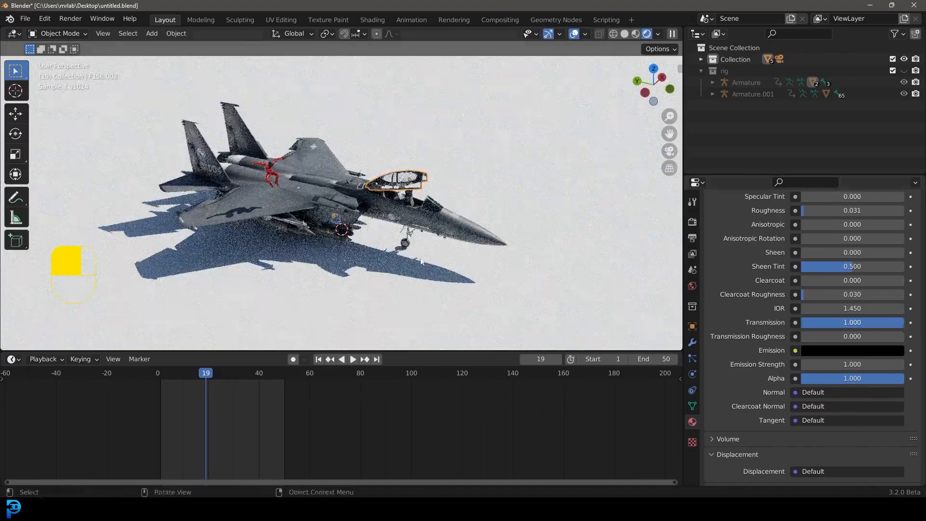
pyautogui.press('KP_0')
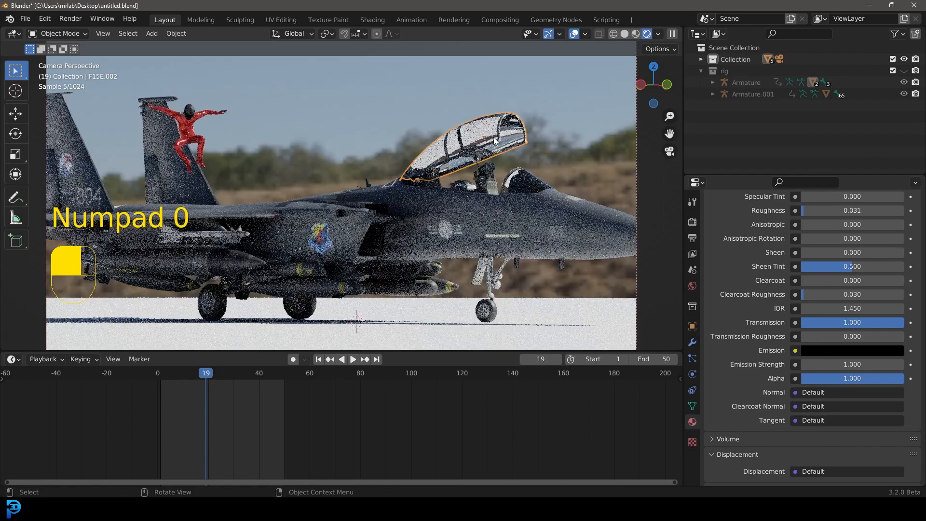
pyautogui.scroll(2, 479, 138)
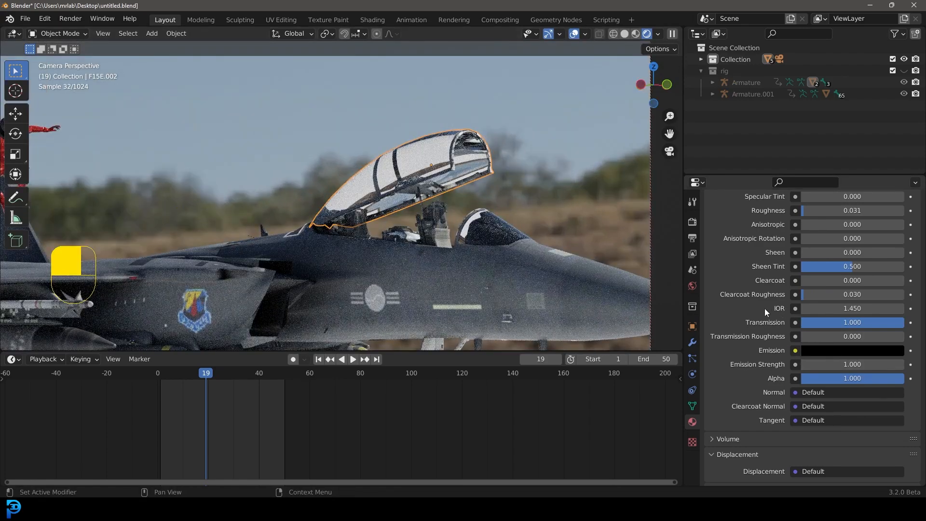
pyautogui.keyDown('shift'); pyautogui.moveTo(854, 309); pyautogui.dragTo(831, 309); pyautogui.keyUp('shift')
pyautogui.hotkey('alt', 'a')
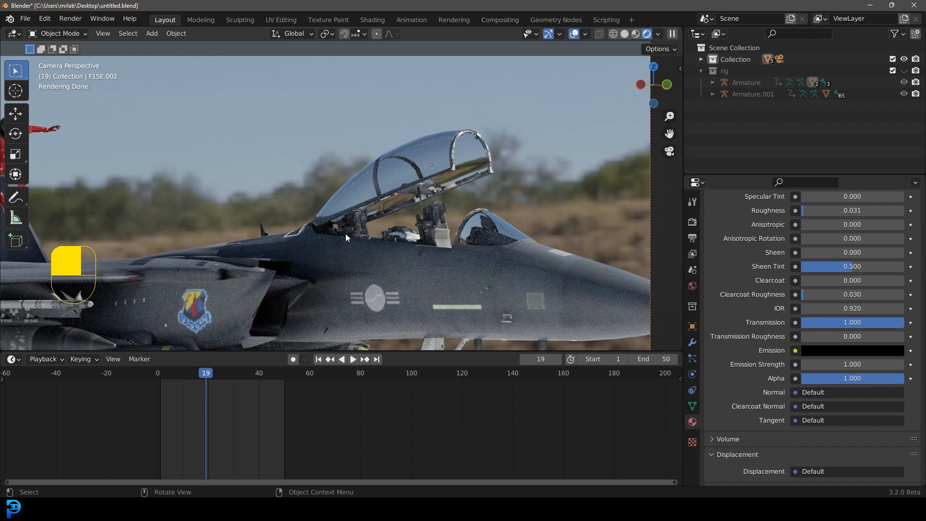
pyautogui.scroll(-6, 357, 248)
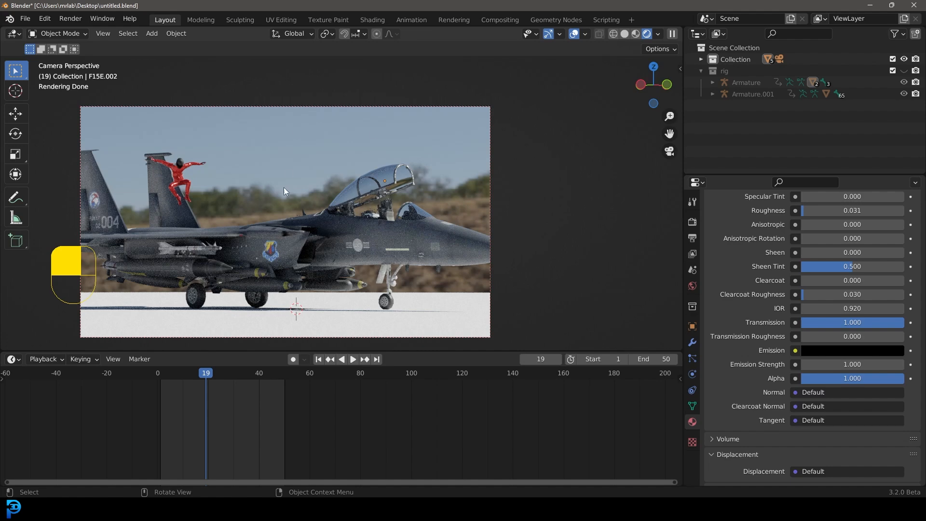
# Step: Open the Shading workspace and display the World node tree in the node editor
pyautogui.click(372, 20)
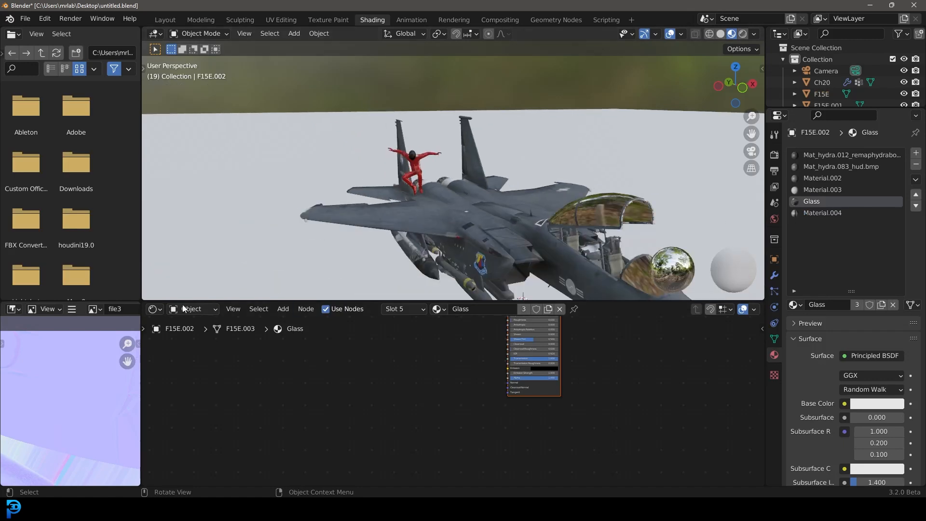
pyautogui.click(192, 309)
pyautogui.click(191, 339)
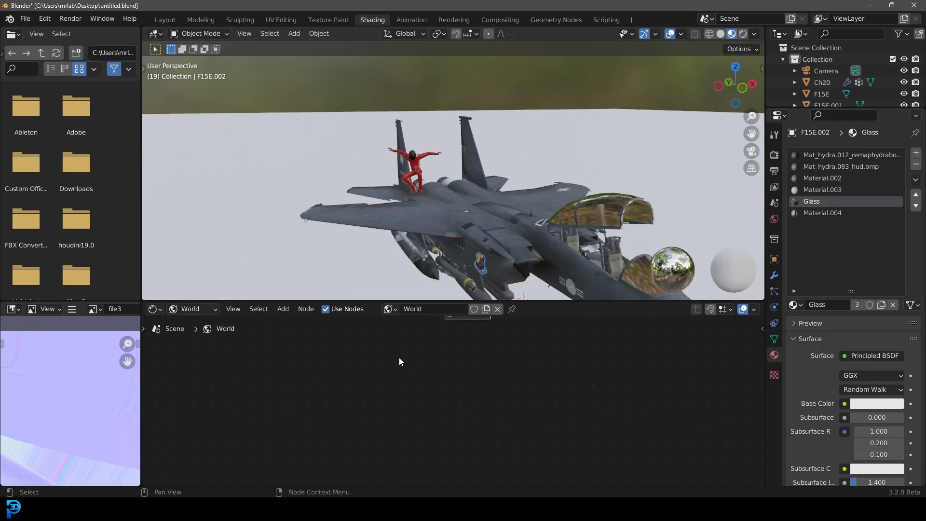
pyautogui.scroll(-8, 401, 363)
pyautogui.scroll(6, 429, 434)
pyautogui.moveTo(407, 368); pyautogui.dragTo(428, 349, button='middle')
pyautogui.scroll(8, 340, 350)
pyautogui.moveTo(283, 369); pyautogui.dragTo(323, 367, button='middle')
pyautogui.scroll(1, 309, 360)
# Step: Add a Texture Coordinate node and connect its Generated output to the HDRI texture's Vector input
pyautogui.hotkey('shift', 'a')
pyautogui.click(300, 356)
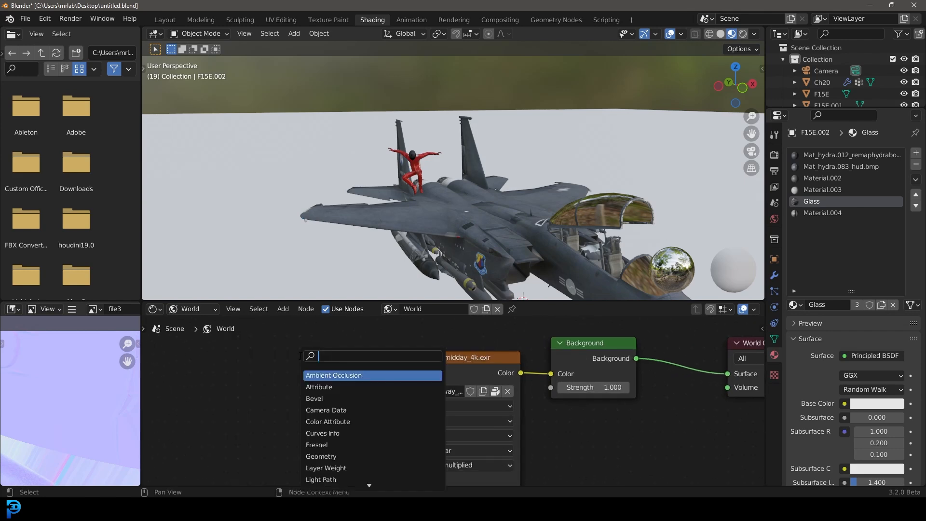
pyautogui.write('tex')
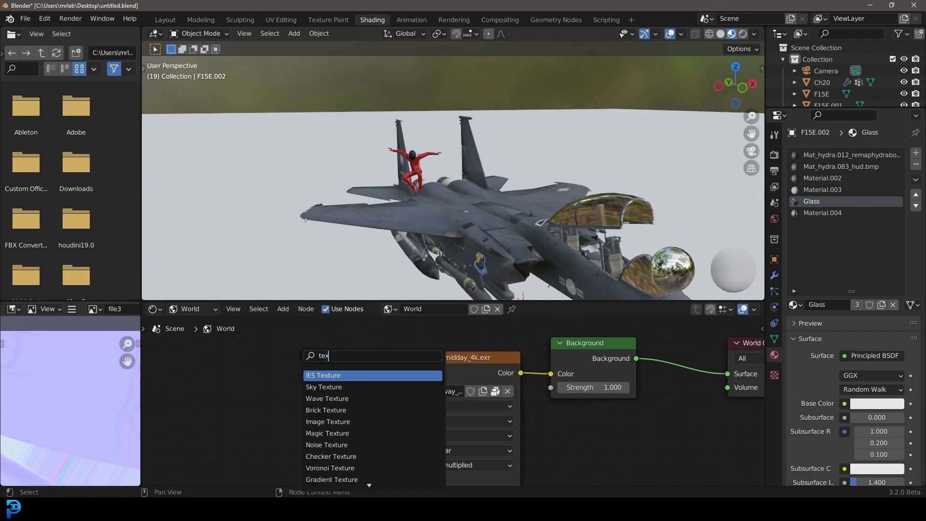
pyautogui.write('ture co')
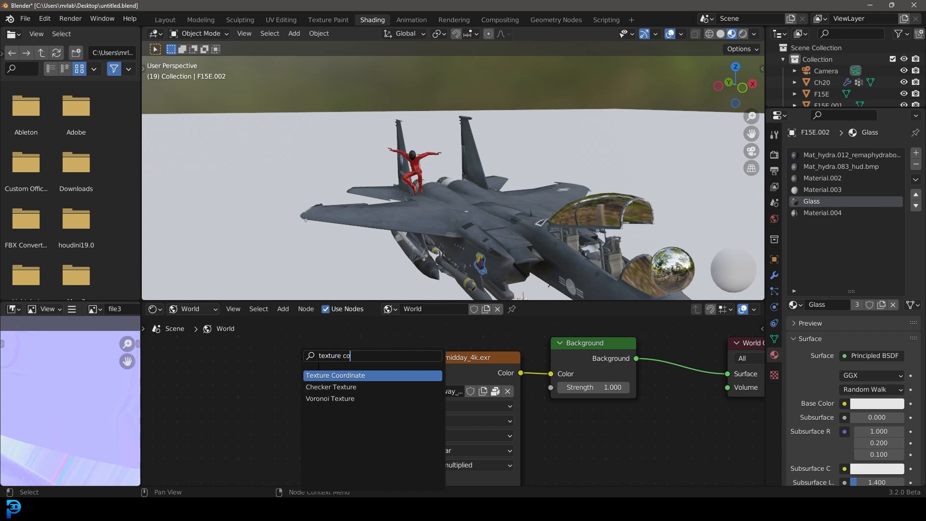
pyautogui.press('Return')
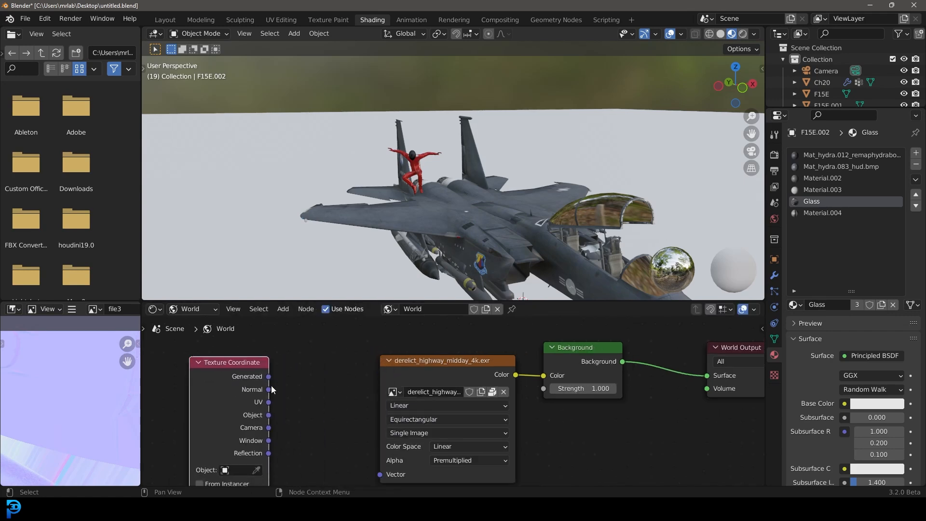
pyautogui.click(210, 391)
pyautogui.moveTo(270, 369); pyautogui.dragTo(452, 453)
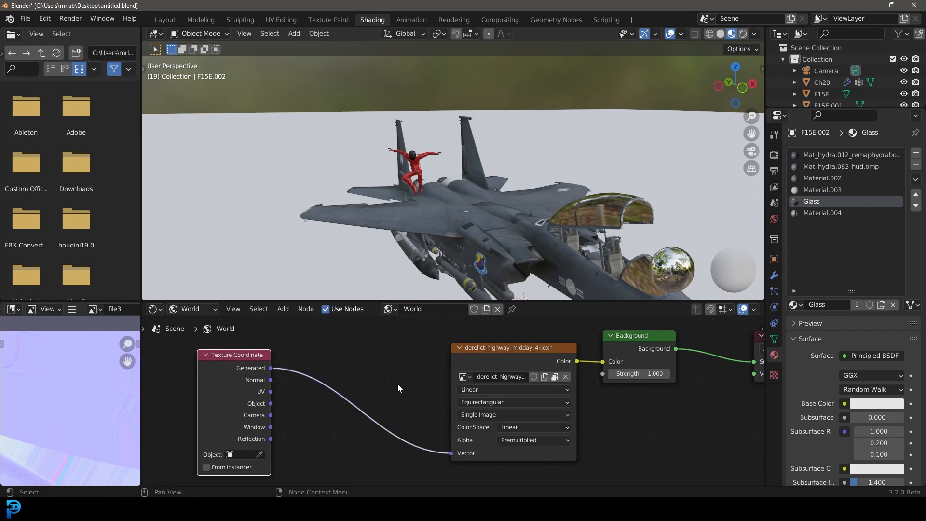
# Step: Insert a Mapping node on the link between the Texture Coordinate and HDRI nodes and widen it
pyautogui.scroll(2, 396, 383)
pyautogui.hotkey('shift', 'a')
pyautogui.click(401, 369)
pyautogui.write('mapp')
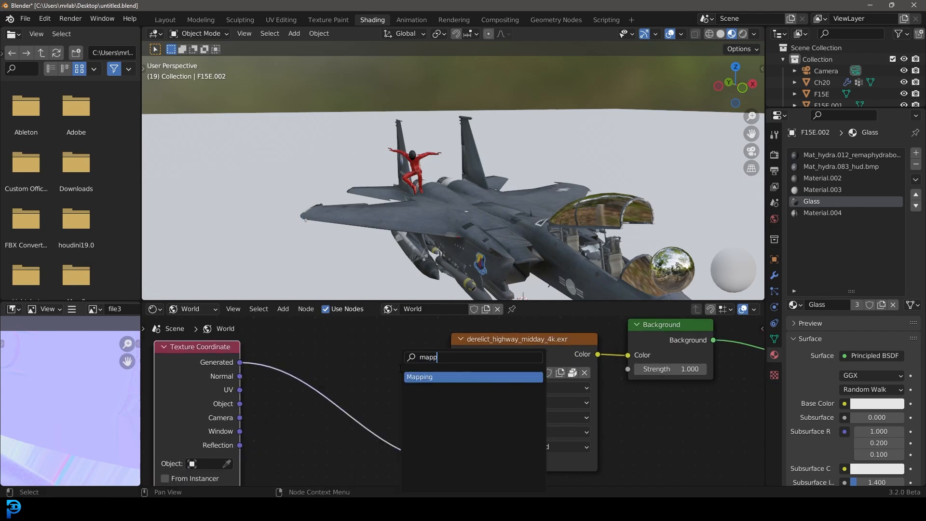
pyautogui.press('Return')
pyautogui.click(314, 370)
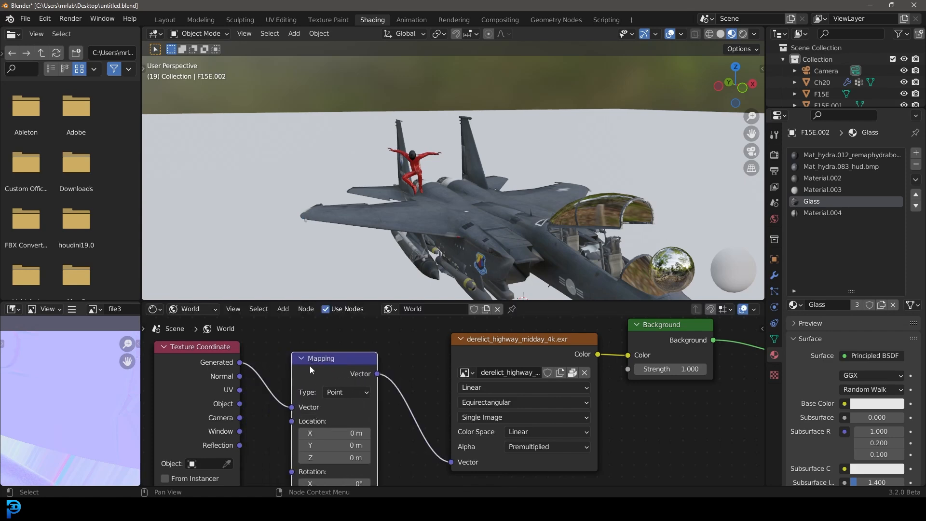
pyautogui.moveTo(377, 395); pyautogui.dragTo(419, 396)
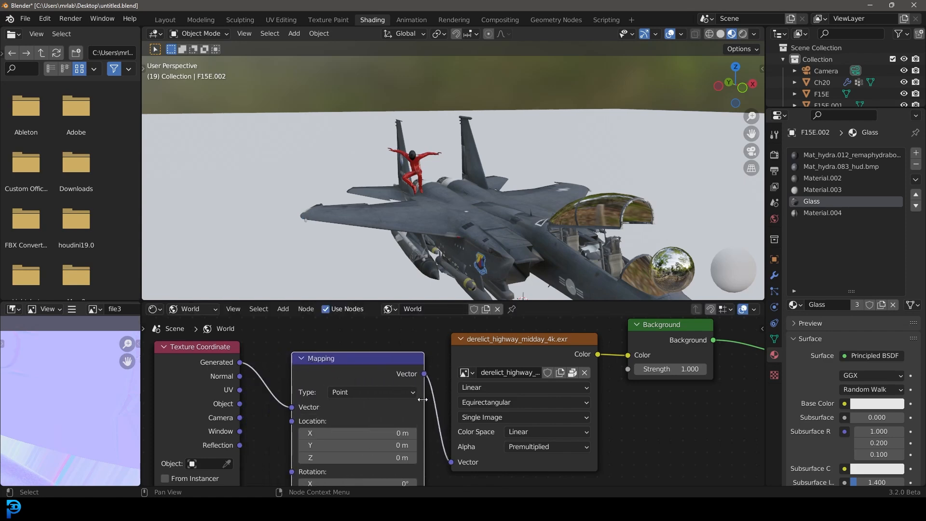
# Step: Look through the scene camera with rendered viewport shading
pyautogui.scroll(-2, 419, 406)
pyautogui.moveTo(357, 377); pyautogui.dragTo(353, 353)
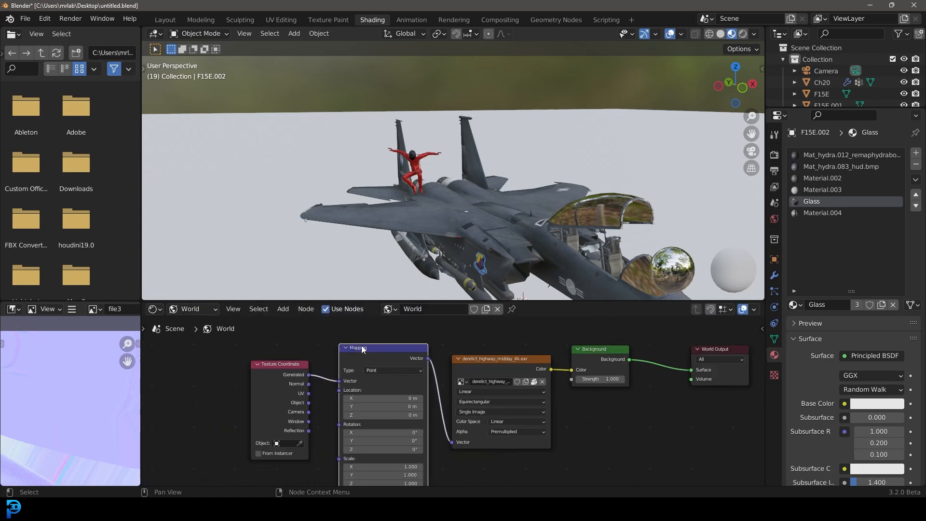
pyautogui.moveTo(360, 387); pyautogui.dragTo(345, 342, button='middle')
pyautogui.moveTo(392, 219); pyautogui.dragTo(448, 193, button='middle')
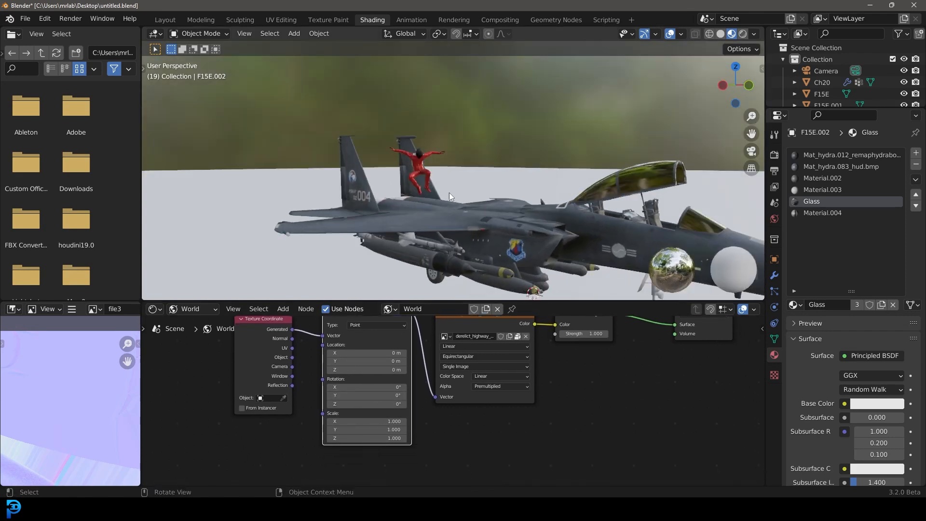
pyautogui.press('KP_0')
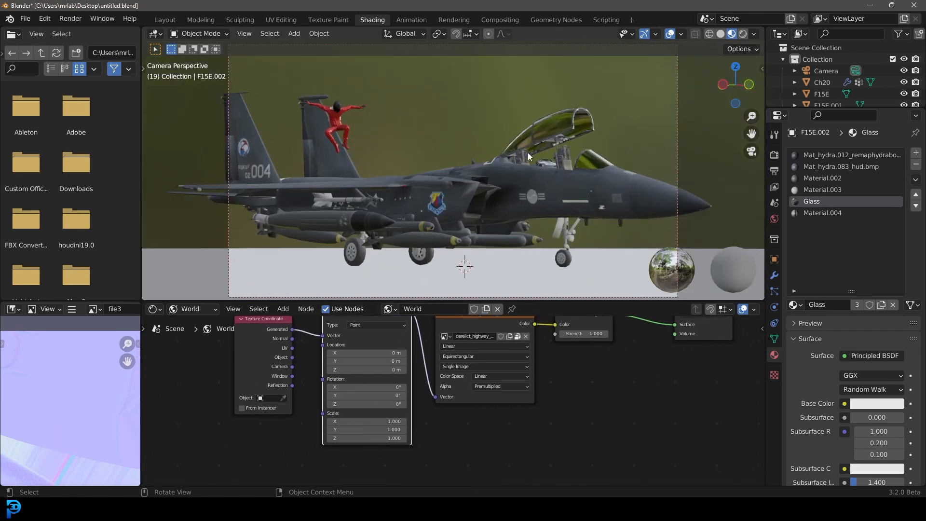
pyautogui.press('z')
pyautogui.click(520, 94)
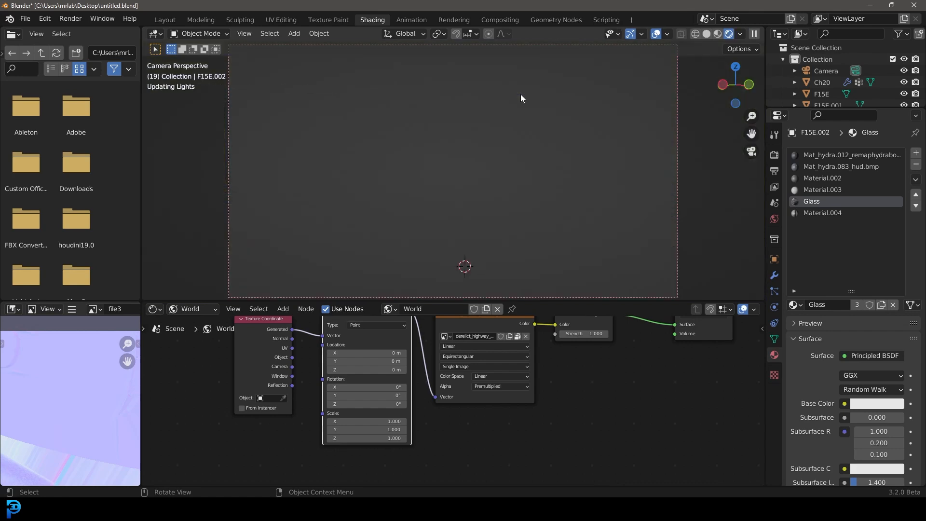
# Step: Rotate the HDRI through the Mapping node, setting Z rotation to 248° and X rotation to 6.6°
pyautogui.moveTo(442, 431); pyautogui.dragTo(431, 460, button='middle')
pyautogui.moveTo(355, 432); pyautogui.dragTo(724, 432)
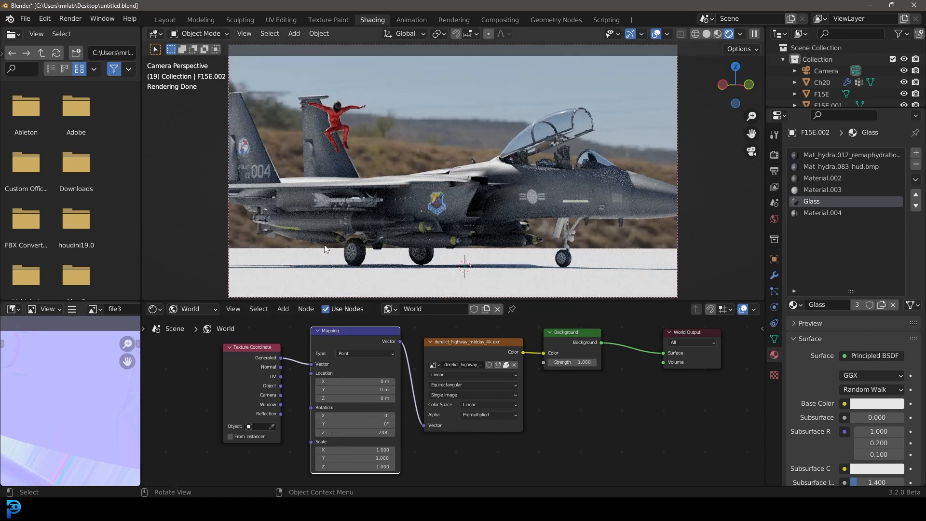
pyautogui.moveTo(340, 415); pyautogui.dragTo(343, 415)
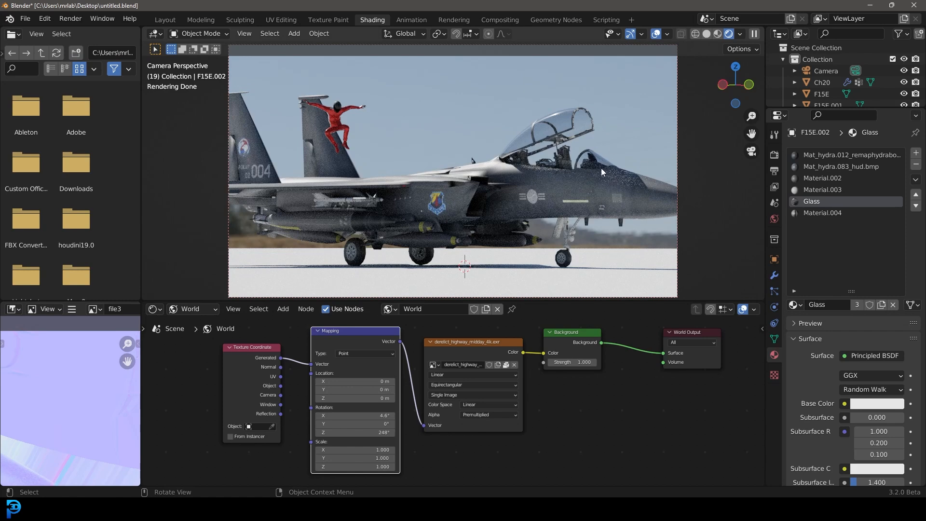
pyautogui.press('Home')
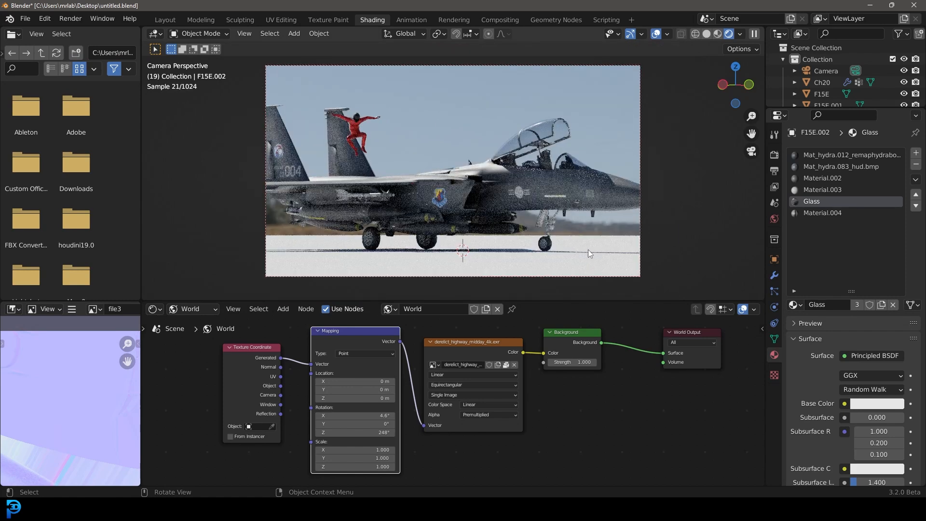
# Step: Select the ground plane and switch the node editor from World to Object shader nodes
pyautogui.click(583, 247)
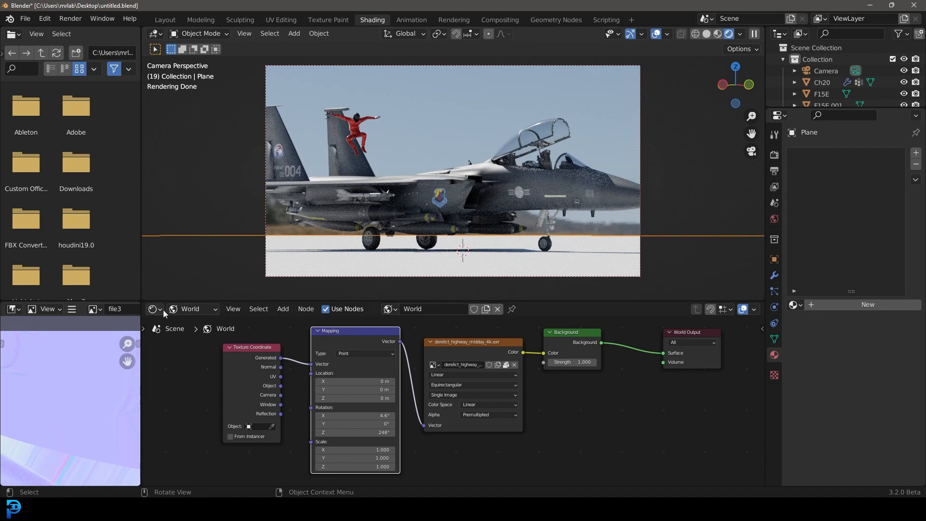
pyautogui.click(190, 309)
pyautogui.click(191, 321)
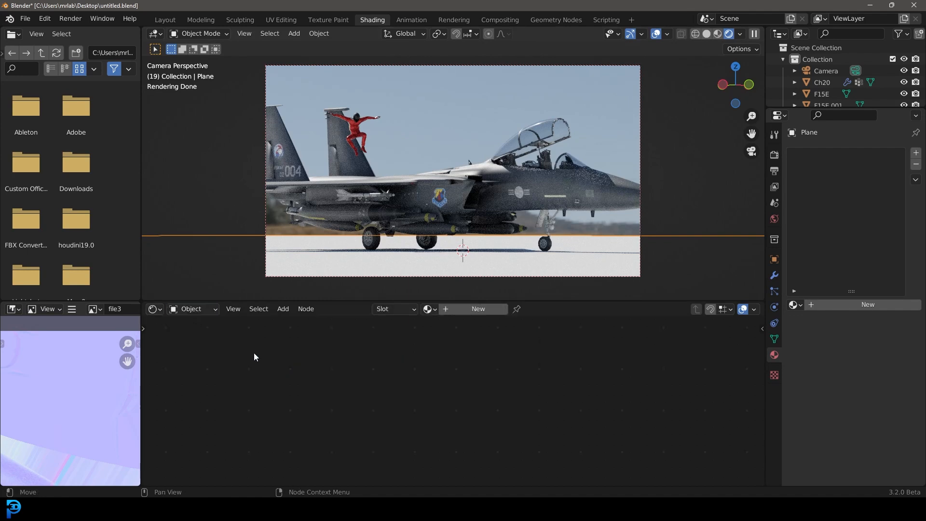
pyautogui.click(26, 19)
pyautogui.click(57, 146)
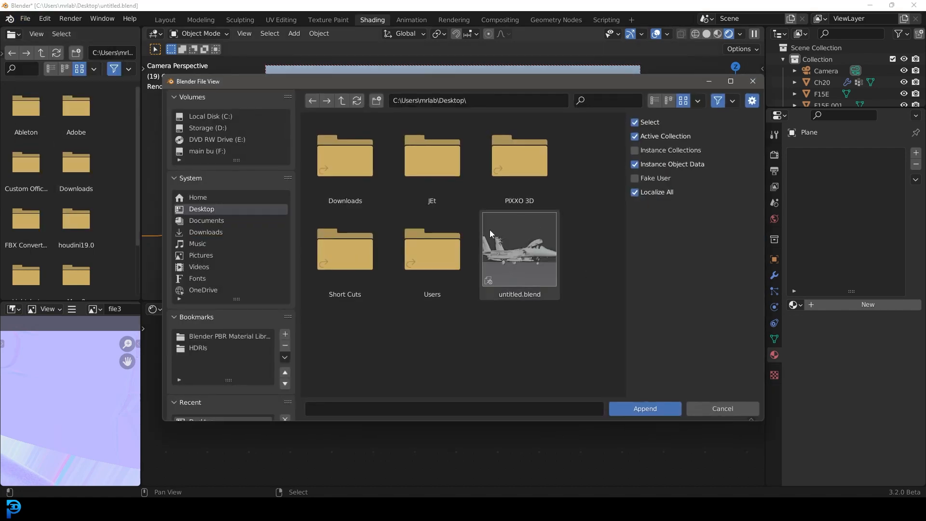
pyautogui.doubleClick(328, 179)
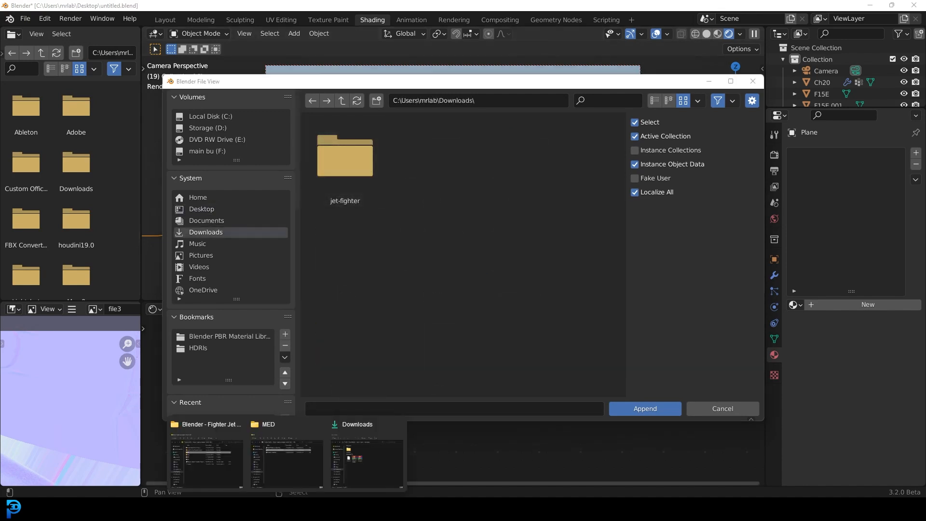
# Step: Extract the downloaded asphalt_02_4k.blend archive into the Downloads folder
pyautogui.click(287, 463)
pyautogui.click(362, 296)
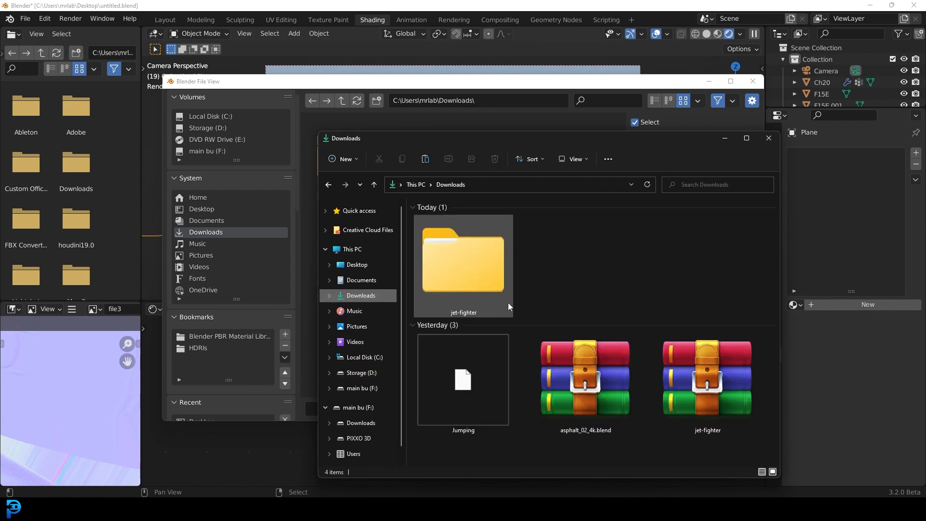
pyautogui.rightClick(599, 380)
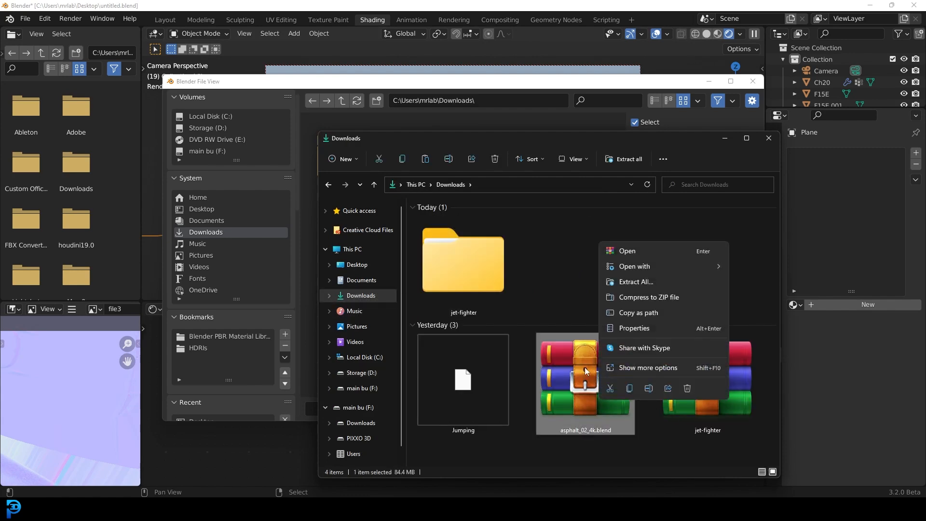
pyautogui.click(643, 282)
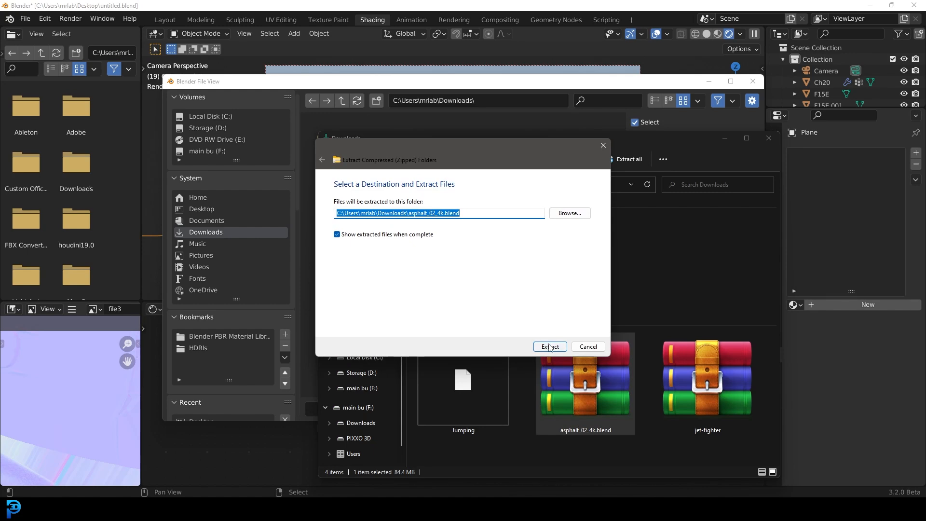
pyautogui.click(545, 346)
pyautogui.click(308, 509)
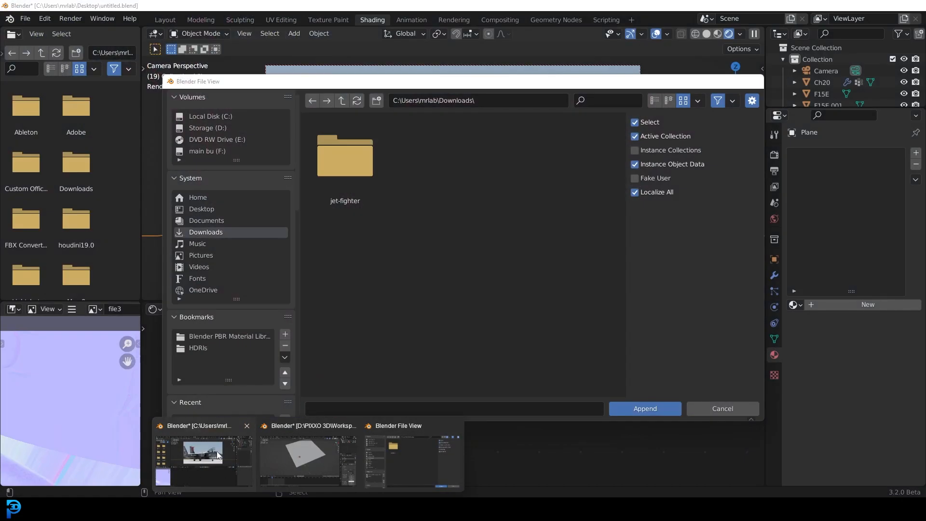
pyautogui.click(217, 454)
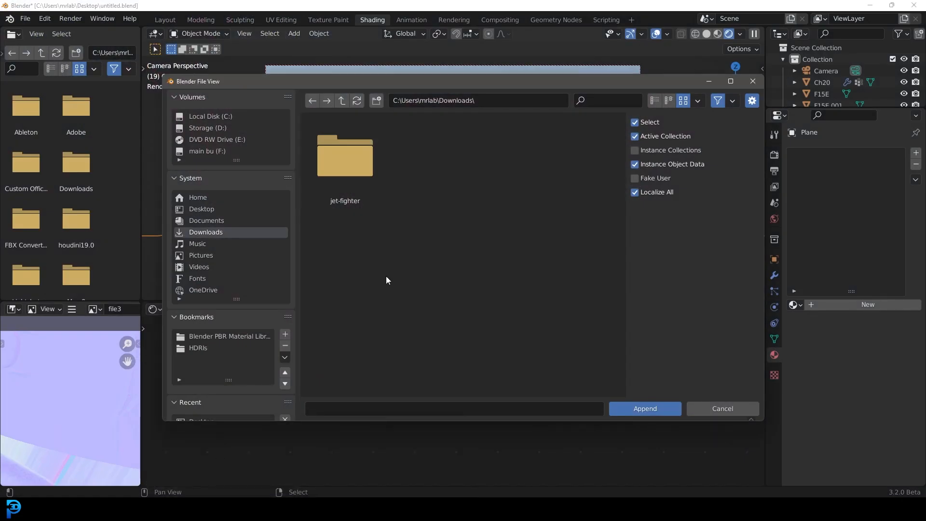
pyautogui.press('Escape')
# Step: Append the asphalt_02 material from the extracted asphalt_02_4k.blend file in Downloads
pyautogui.click(25, 18)
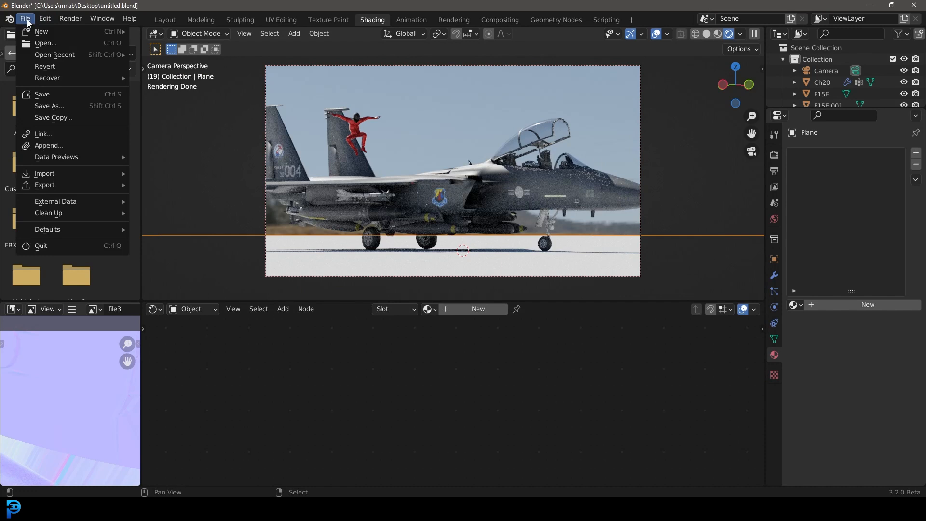
pyautogui.click(47, 145)
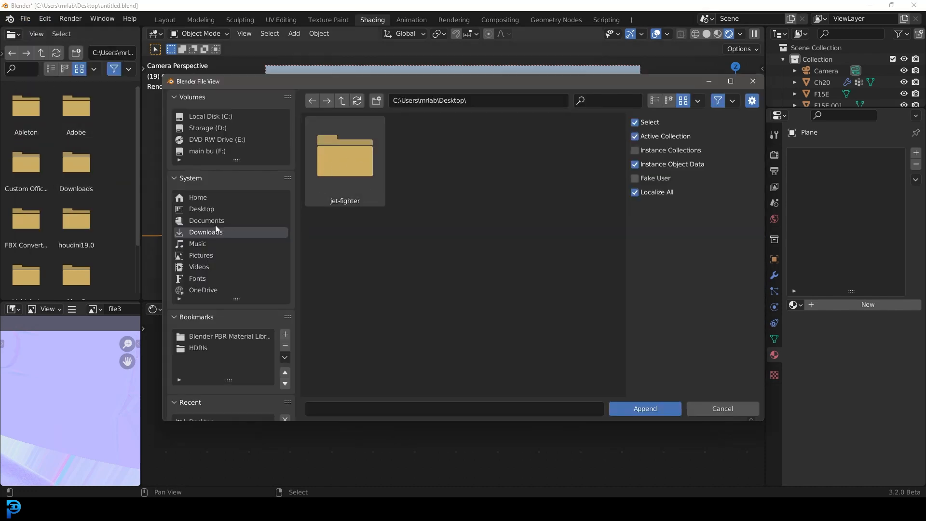
pyautogui.click(342, 102)
pyautogui.doubleClick(337, 231)
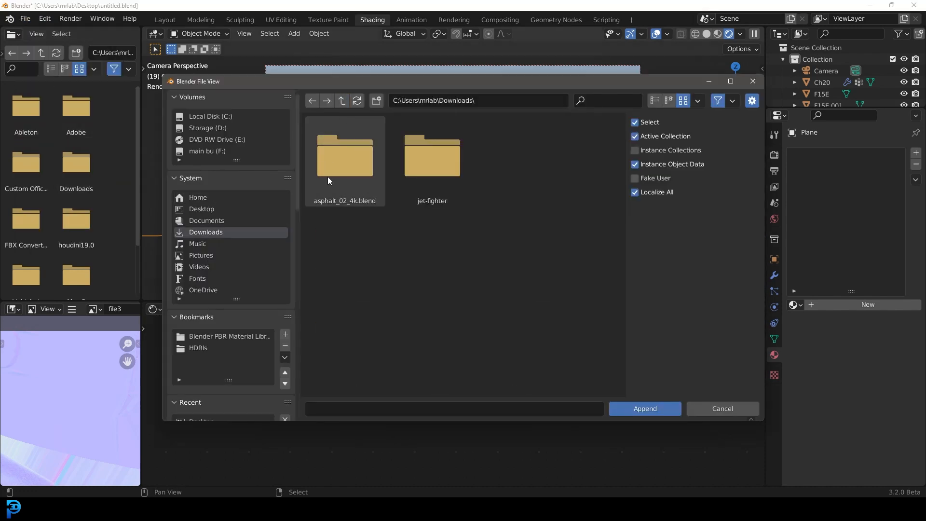
pyautogui.doubleClick(343, 174)
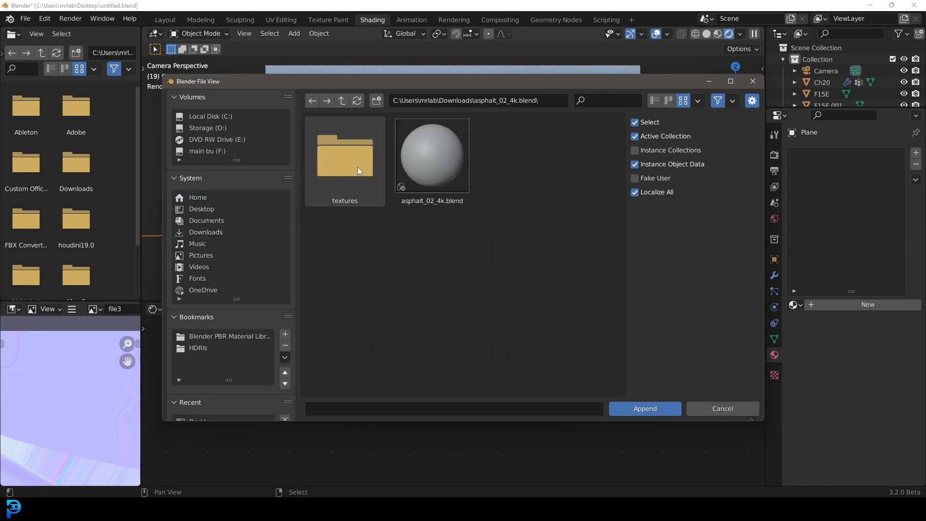
pyautogui.doubleClick(428, 146)
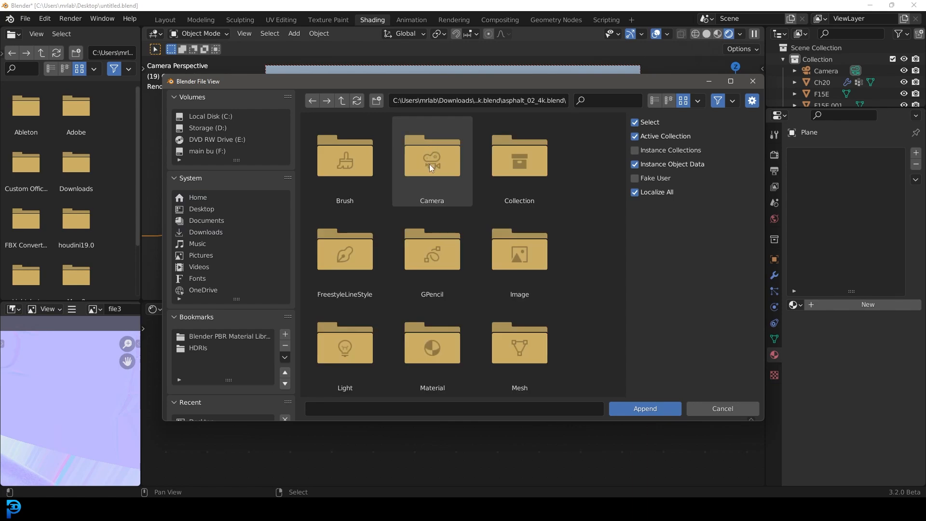
pyautogui.scroll(-3, 431, 169)
pyautogui.scroll(-2, 430, 236)
pyautogui.doubleClick(430, 236)
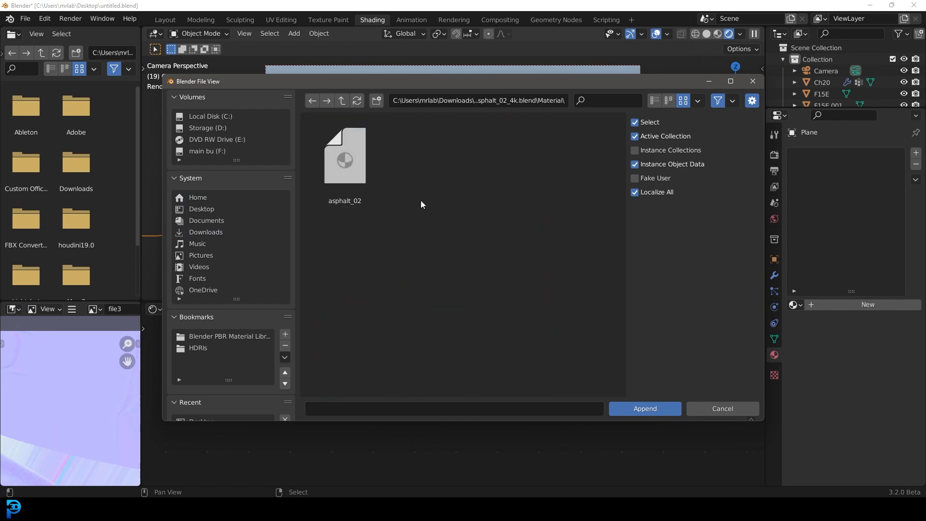
pyautogui.doubleClick(347, 165)
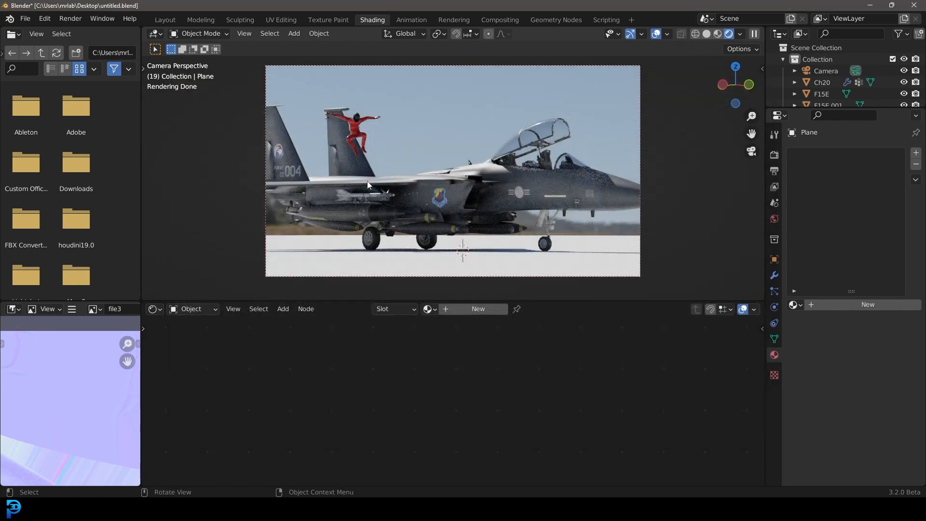
# Step: Assign the appended asphalt_02 material to the ground plane
pyautogui.click(430, 309)
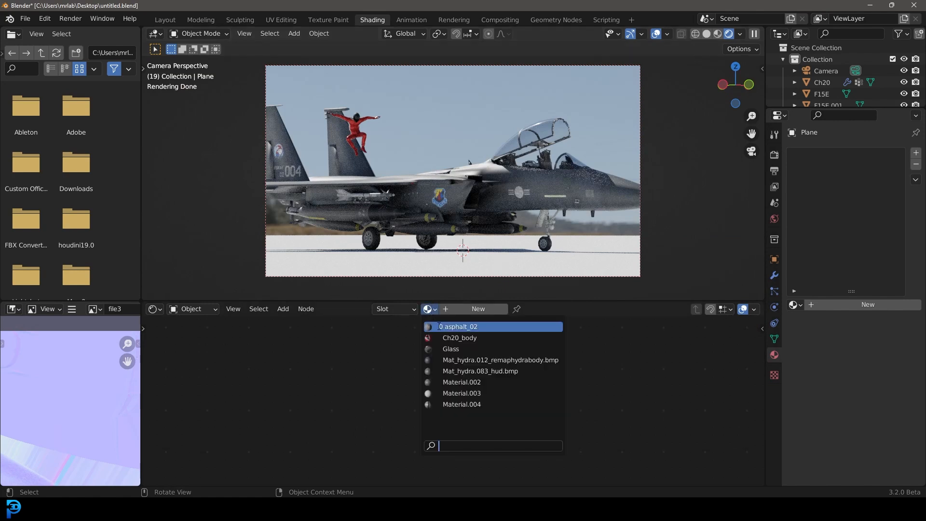
pyautogui.click(429, 310)
pyautogui.click(404, 259)
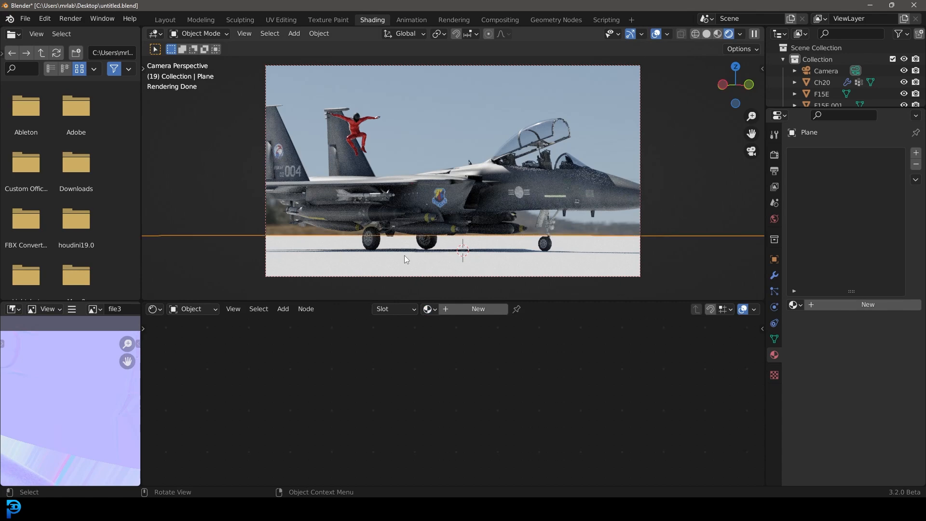
pyautogui.click(429, 309)
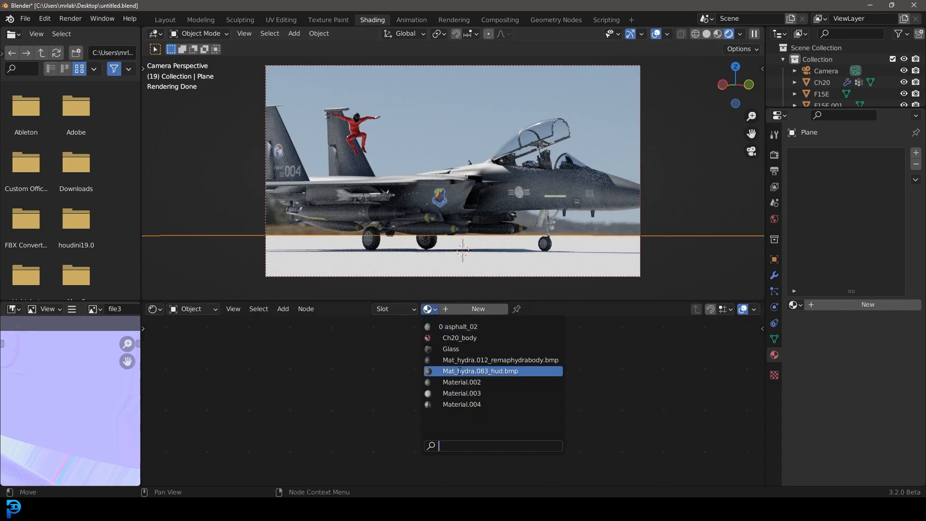
pyautogui.click(484, 327)
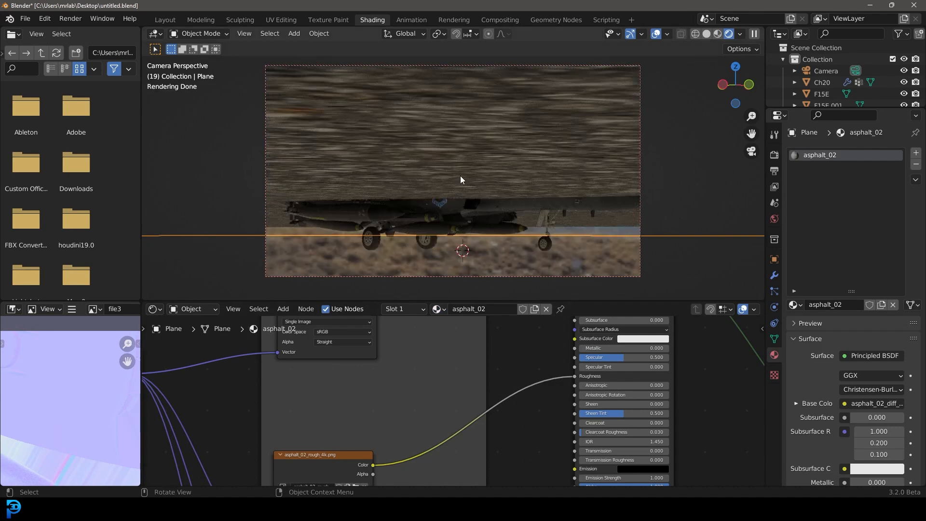
# Step: Delete the displacement node feeding the asphalt material's output
pyautogui.scroll(-2, 455, 192)
pyautogui.scroll(-6, 523, 392)
pyautogui.moveTo(495, 357); pyautogui.dragTo(329, 304, button='middle')
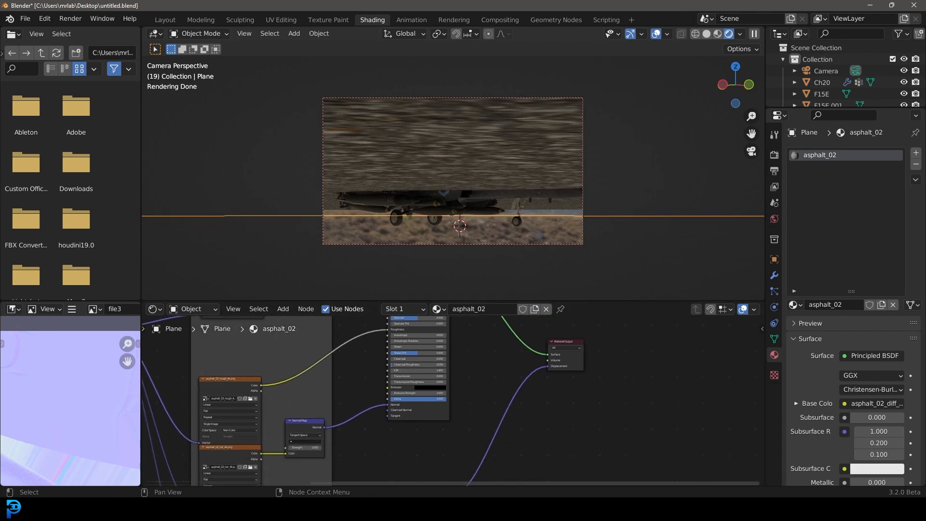
pyautogui.scroll(4, 466, 396)
pyautogui.keyDown('ctrl'); pyautogui.moveTo(523, 402); pyautogui.dragTo(579, 413, button='right'); pyautogui.keyUp('ctrl')
pyautogui.moveTo(576, 377); pyautogui.dragTo(551, 425, button='middle')
pyautogui.scroll(2, 552, 425)
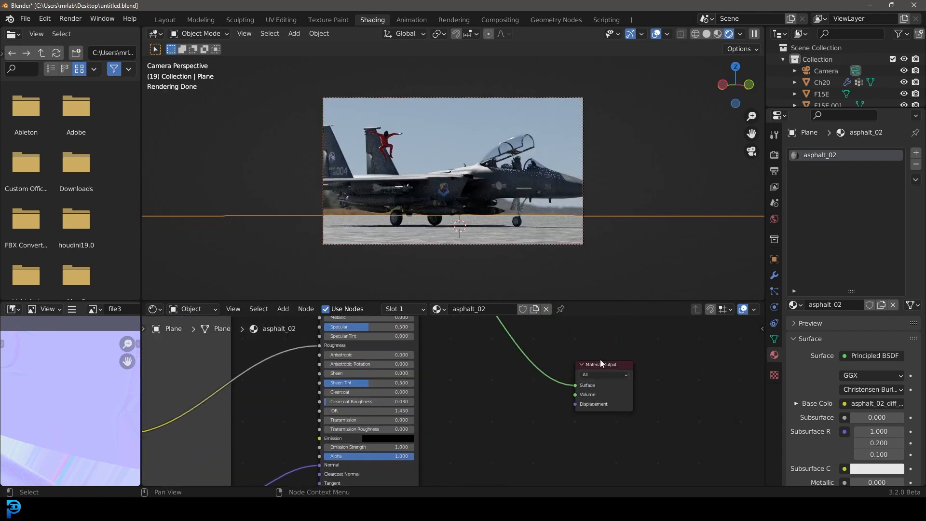
pyautogui.scroll(-1, 533, 394)
pyautogui.scroll(-3, 497, 427)
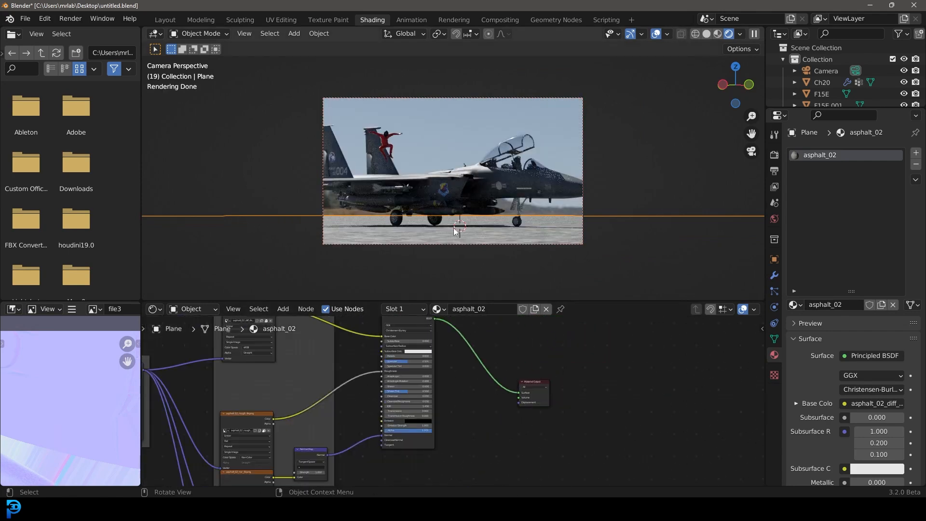
pyautogui.moveTo(357, 417); pyautogui.dragTo(416, 326, button='middle')
pyautogui.scroll(3, 453, 403)
pyautogui.moveTo(486, 424); pyautogui.dragTo(425, 376)
pyautogui.scroll(4, 449, 396)
pyautogui.press('x')
pyautogui.scroll(2, 424, 375)
pyautogui.moveTo(402, 361); pyautogui.dragTo(426, 415, button='middle')
# Step: Insert a Bump node on the link between the Normal Map node and the shader's Normal input
pyautogui.moveTo(377, 299); pyautogui.dragTo(377, 185)
pyautogui.hotkey('shift', 'a')
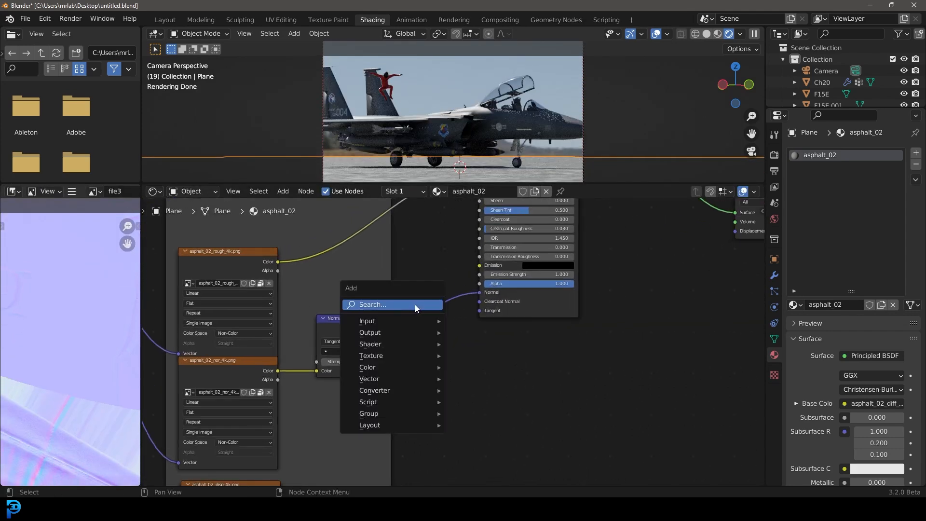
pyautogui.click(415, 305)
pyautogui.write('bum')
pyautogui.press('Return')
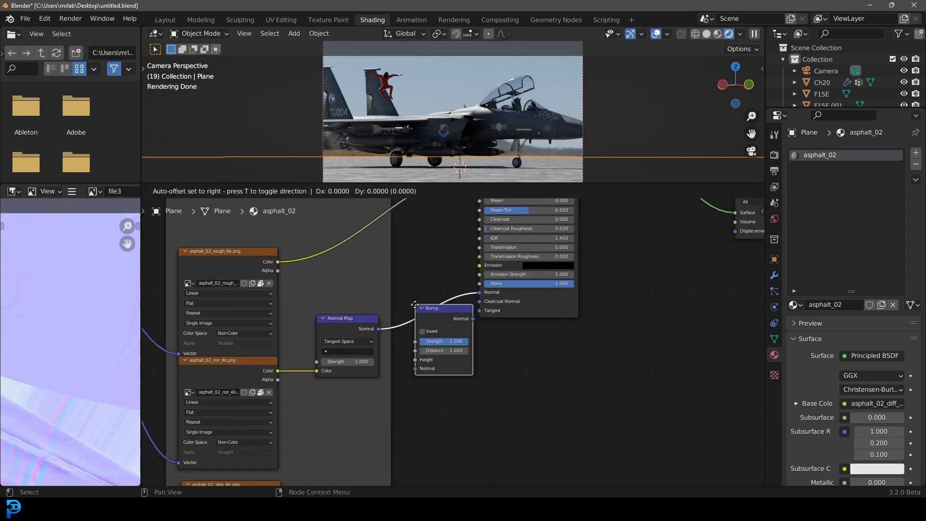
pyautogui.click(409, 364)
# Step: Connect the asphalt displacement texture's Color output to the Bump node's Height input
pyautogui.scroll(-2, 408, 364)
pyautogui.moveTo(443, 396); pyautogui.dragTo(439, 360, button='middle')
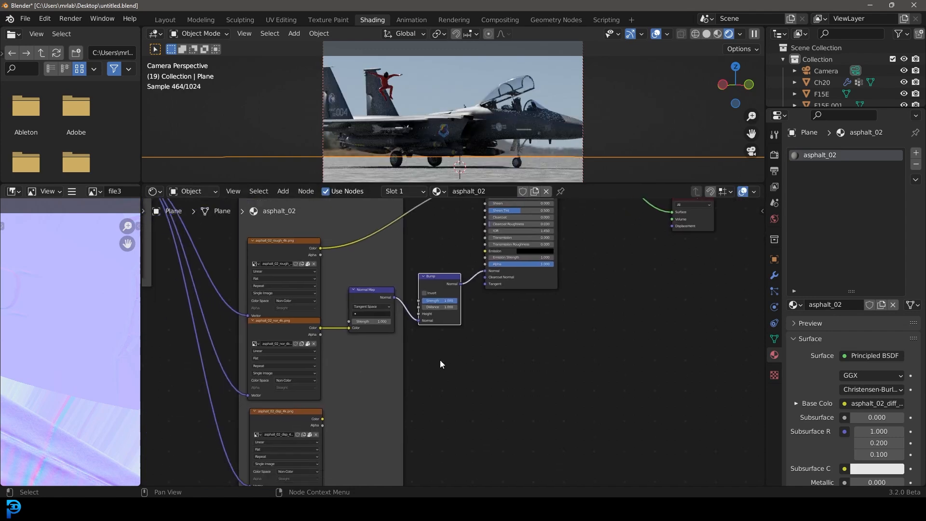
pyautogui.moveTo(322, 417); pyautogui.dragTo(418, 314)
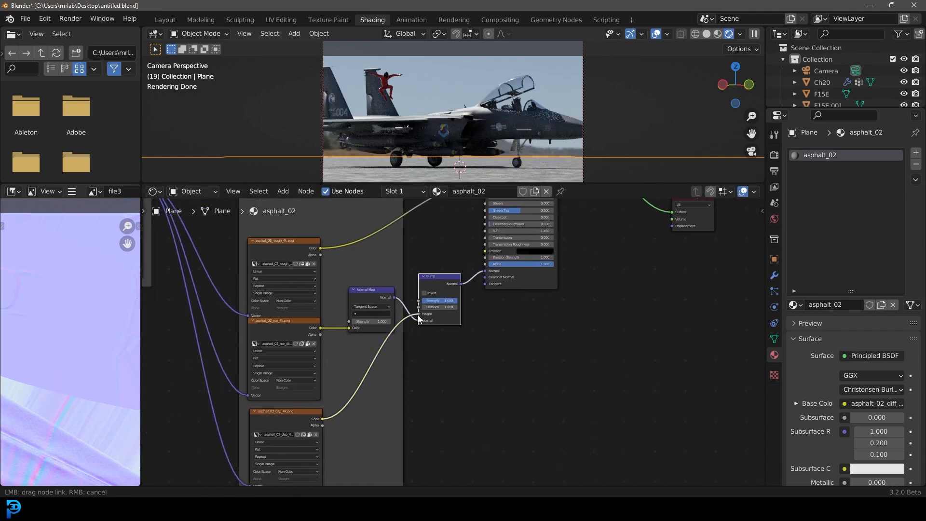
pyautogui.scroll(1, 471, 332)
pyautogui.moveTo(424, 154); pyautogui.dragTo(436, 120, button='middle')
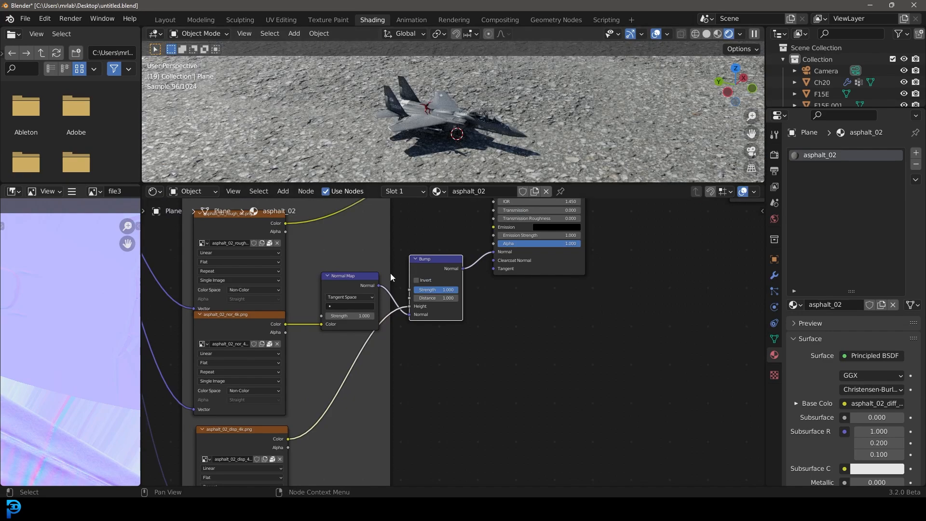
# Step: Apply the ground plane's object transforms
pyautogui.scroll(-2, 381, 270)
pyautogui.scroll(-4, 398, 128)
pyautogui.hotkey('ctrl', 'a')
pyautogui.click(490, 113)
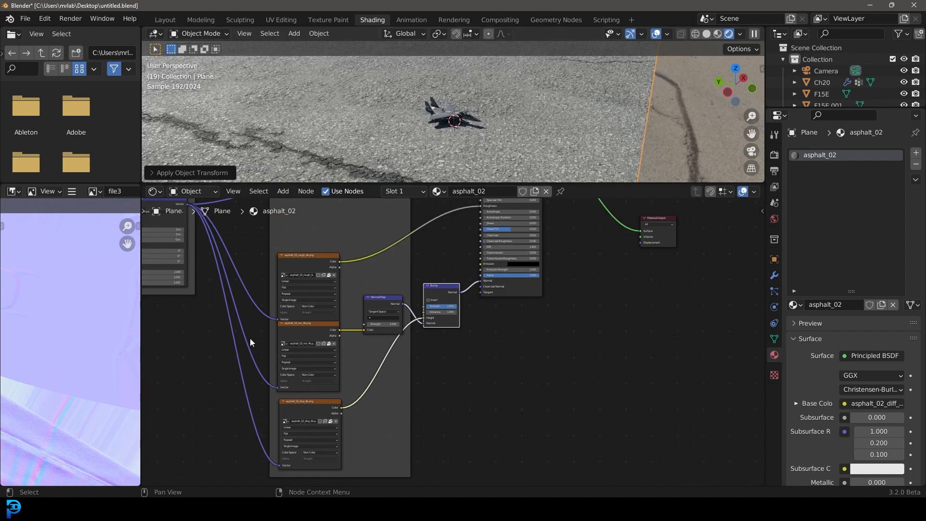
# Step: Set the asphalt material's Mapping node scale to 12 on X, Y and Z to tile the texture
pyautogui.moveTo(251, 335); pyautogui.dragTo(459, 353, button='middle')
pyautogui.scroll(4, 459, 353)
pyautogui.moveTo(336, 289); pyautogui.dragTo(359, 371, button='middle')
pyautogui.scroll(2, 359, 371)
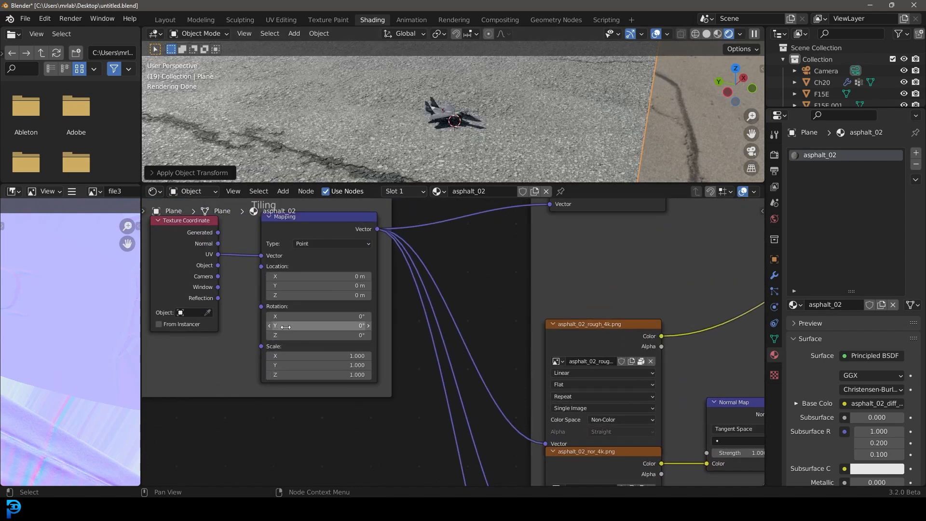
pyautogui.doubleClick(320, 356)
pyautogui.write('12')
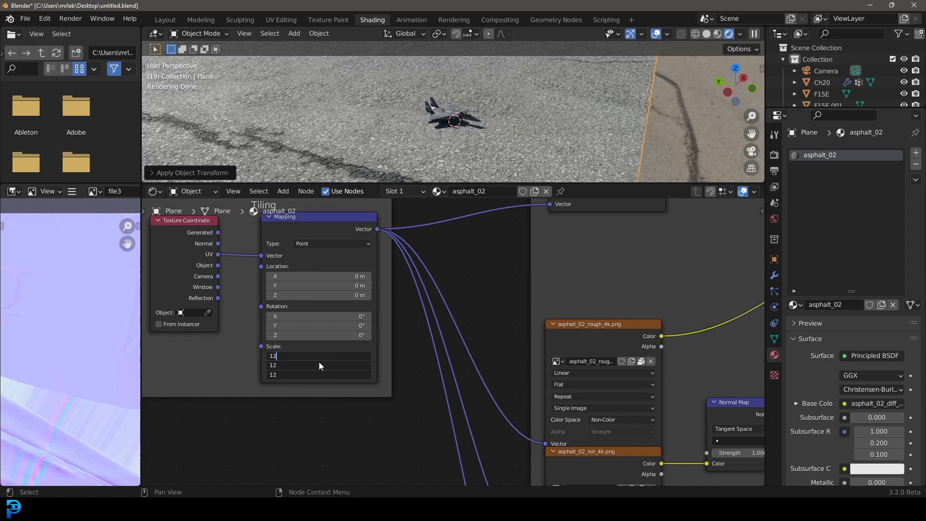
pyautogui.press('Return')
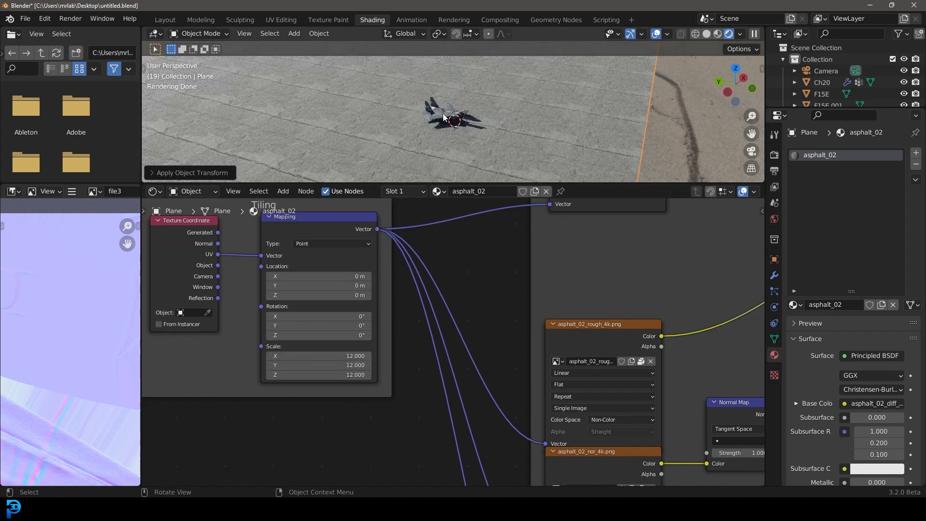
# Step: Preview the scene through the camera with playback, then switch to the Layout workspace in solid shading
pyautogui.press('KP_0')
pyautogui.keyDown('shift'); pyautogui.moveTo(531, 134); pyautogui.dragTo(519, 97, button='middle'); pyautogui.keyUp('shift')
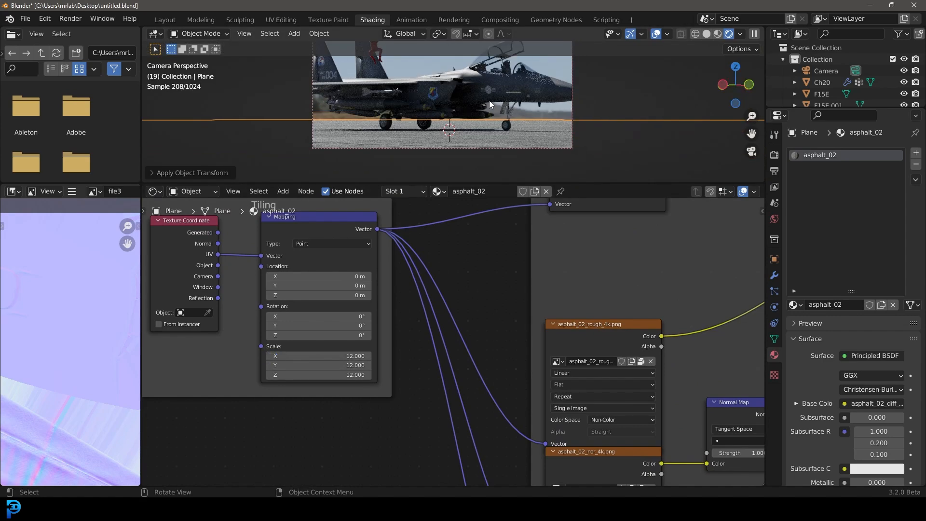
pyautogui.hotkey('alt', 'a')
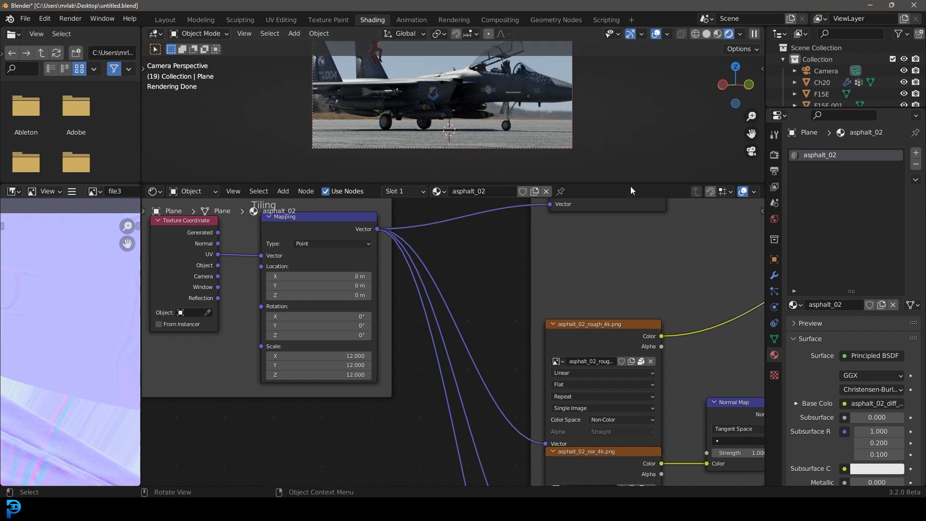
pyautogui.click(166, 22)
pyautogui.scroll(-3, 426, 209)
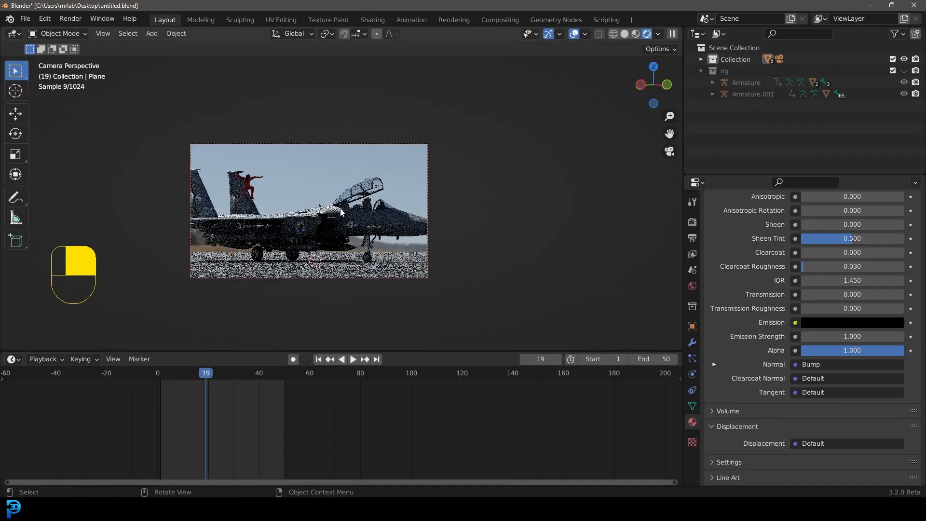
pyautogui.moveTo(426, 210); pyautogui.dragTo(415, 212, button='middle')
pyautogui.press('z')
pyautogui.click(386, 211)
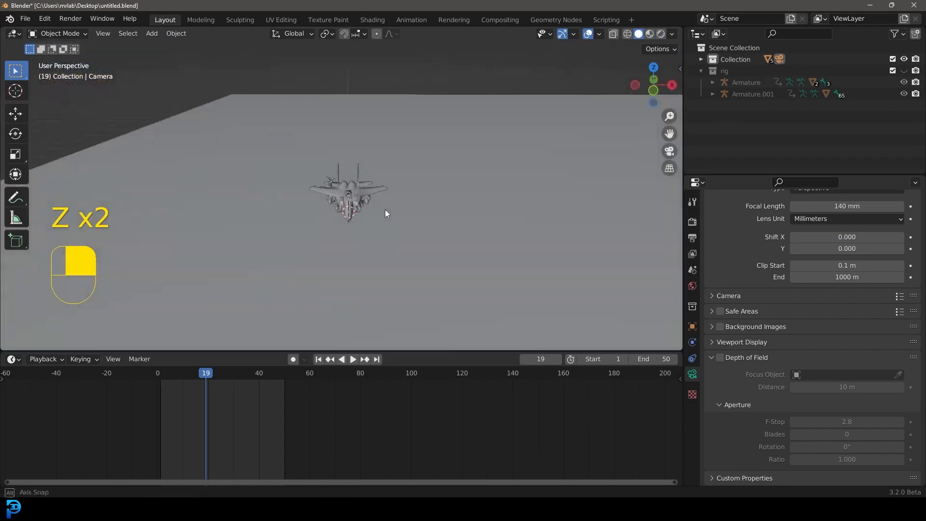
pyautogui.hotkey('shift', 'a')
pyautogui.moveTo(286, 319)
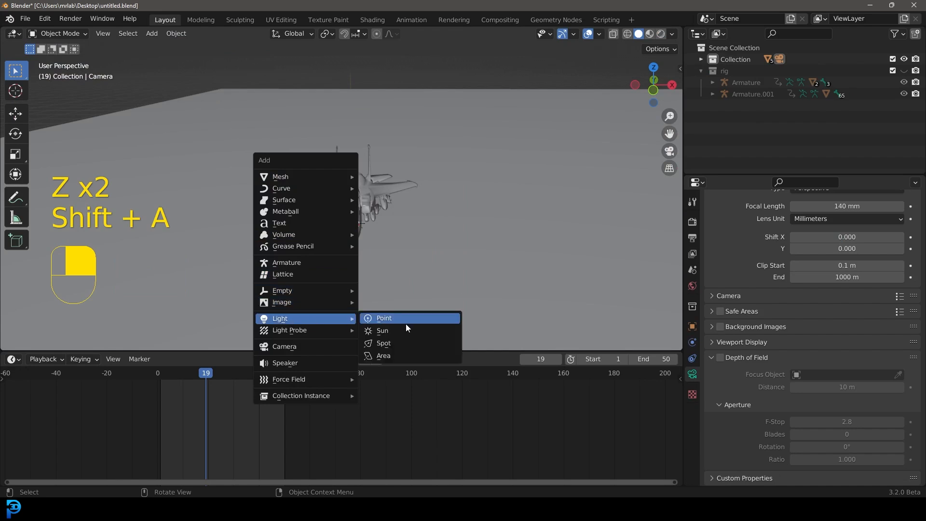
pyautogui.click(405, 320)
pyautogui.moveTo(397, 317); pyautogui.dragTo(404, 230, button='middle')
pyautogui.press('g')
pyautogui.click(281, 233)
pyautogui.moveTo(674, 276); pyautogui.dragTo(186, 178, button='middle')
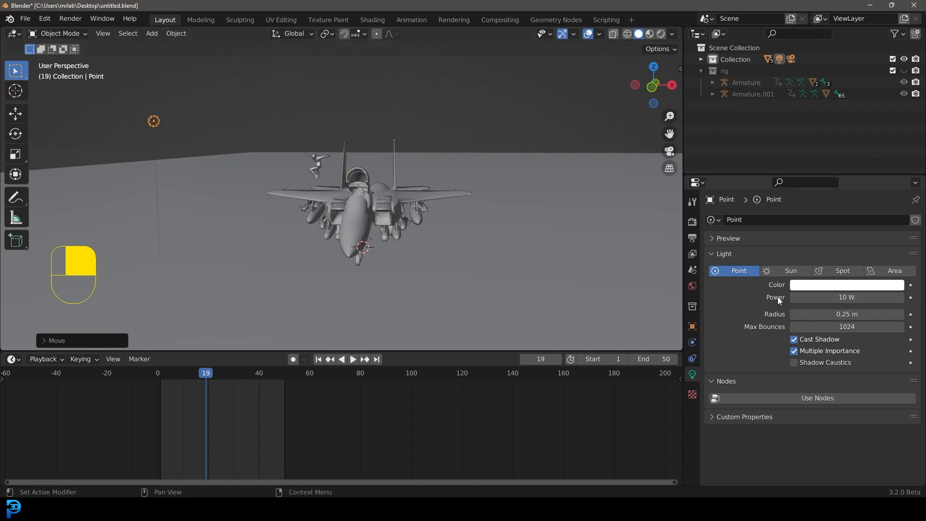
pyautogui.press('x')
pyautogui.click(314, 276)
# Step: Add a Sun light, move it beside the jet and rotate it to angle toward the aircraft
pyautogui.hotkey('shift', 'a')
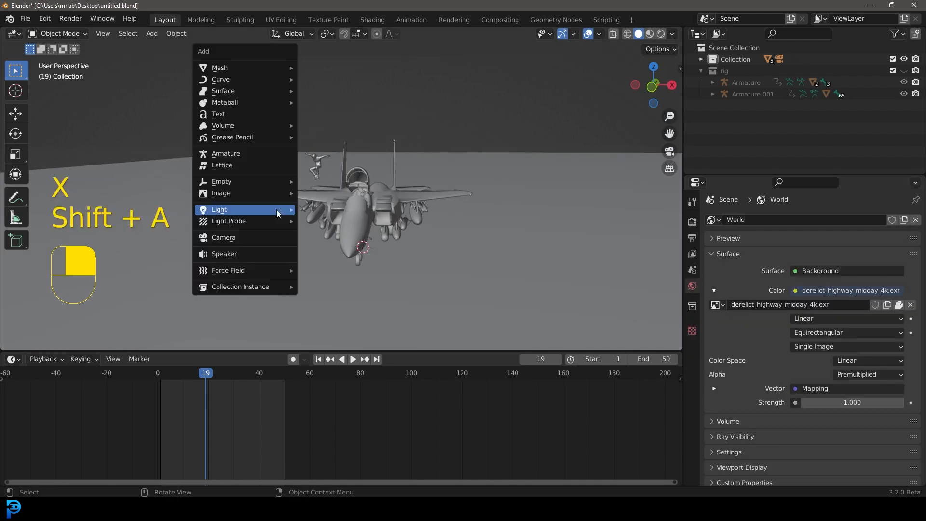
pyautogui.moveTo(277, 209)
pyautogui.click(333, 222)
pyautogui.scroll(-1, 317, 235)
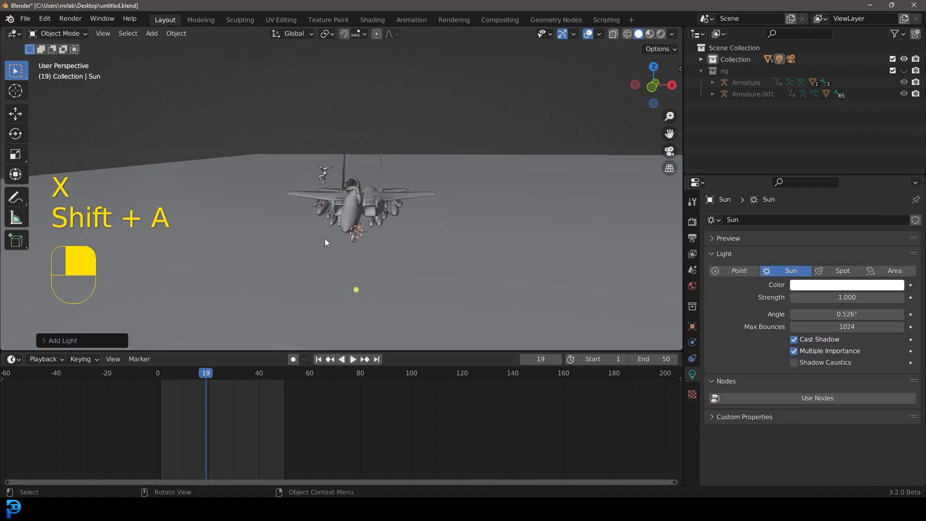
pyautogui.press('g')
pyautogui.click(270, 253)
pyautogui.press('r')
pyautogui.click(402, 170)
# Step: Set the sun's strength to 7
pyautogui.click(847, 298)
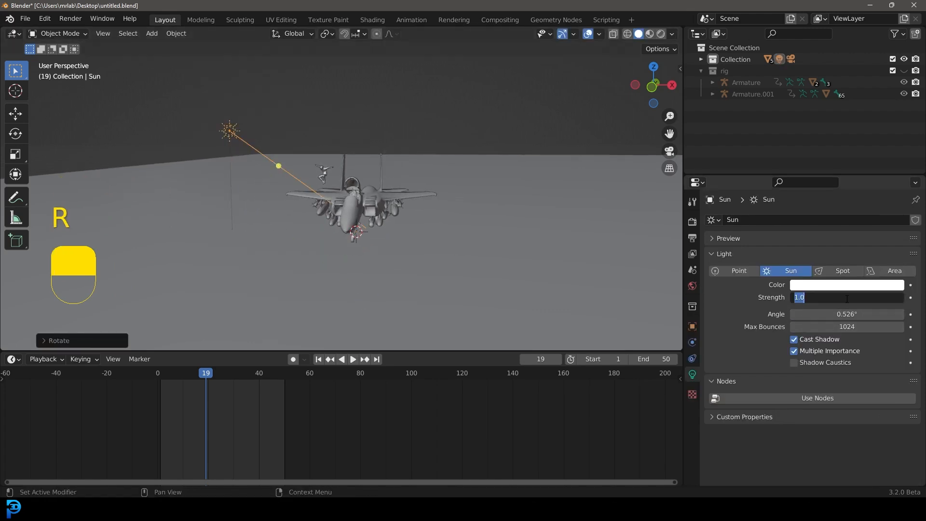
pyautogui.write('7')
pyautogui.press('Return')
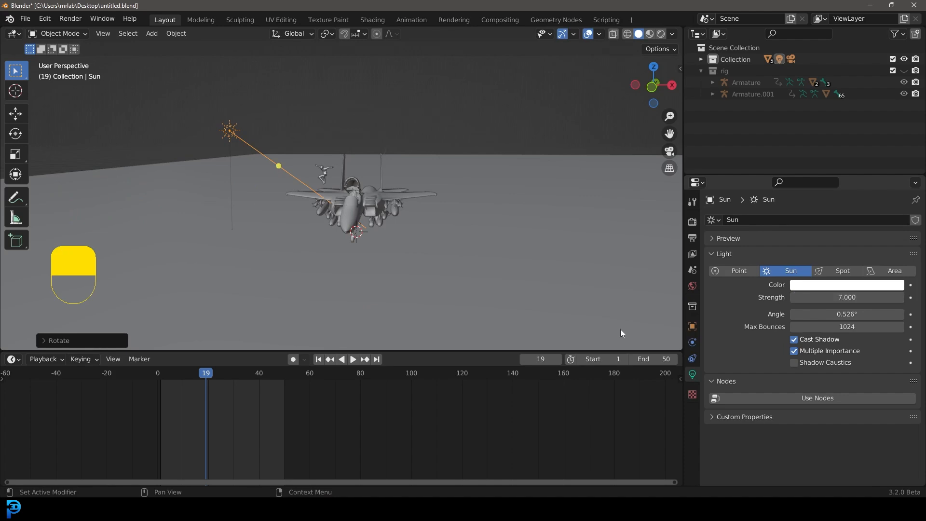
# Step: Set the sun's strength to 2 while checking the rendered camera view
pyautogui.press('KP_0')
pyautogui.press('z')
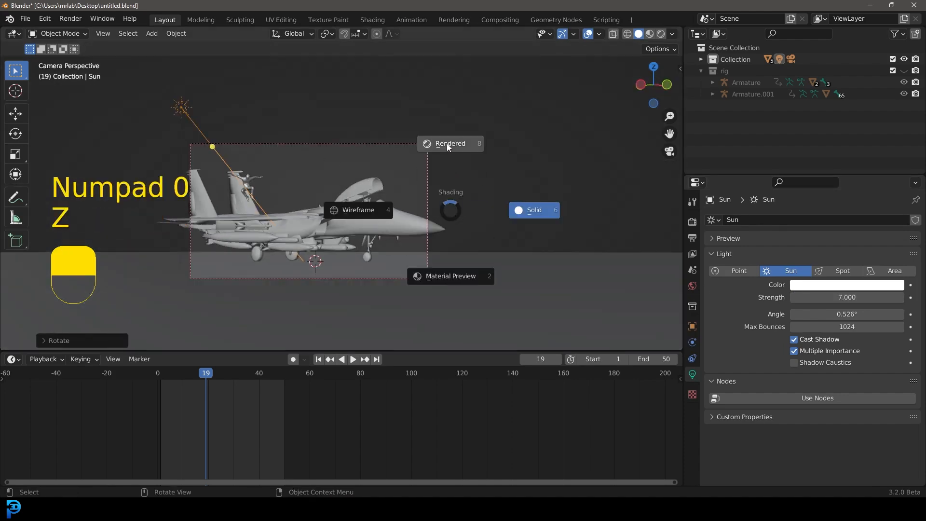
pyautogui.click(446, 144)
pyautogui.scroll(2, 374, 178)
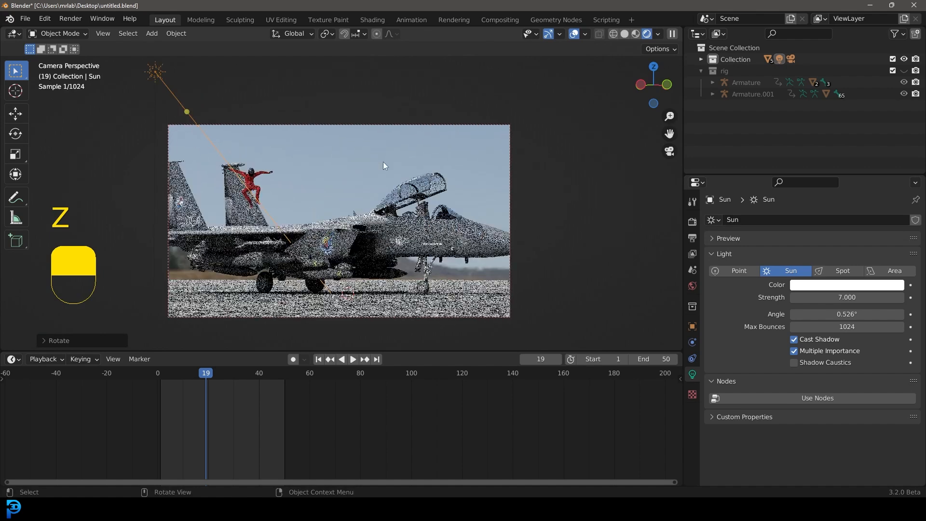
pyautogui.click(835, 297)
pyautogui.write('2')
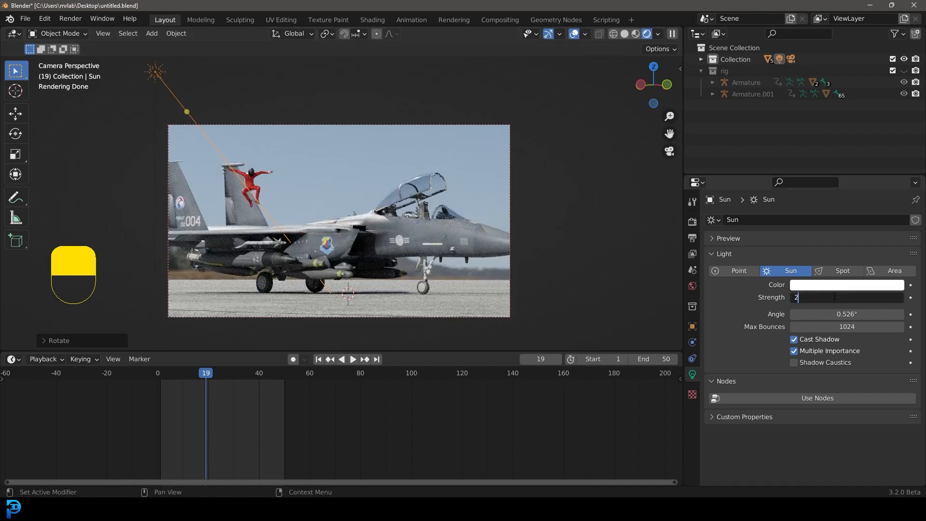
pyautogui.press('Return')
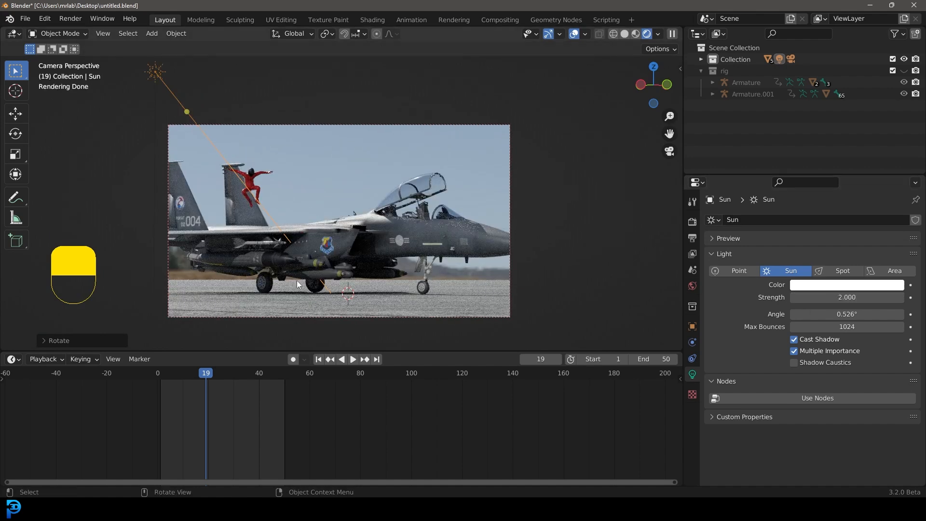
# Step: Set the pivot point to the 3D Cursor and rotate the sun about 108° around the global Z axis
pyautogui.click(327, 33)
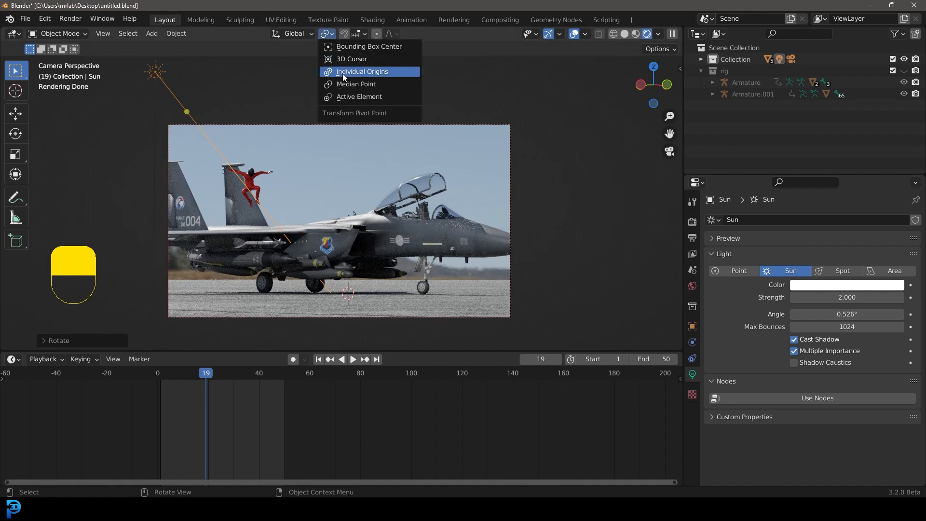
pyautogui.click(343, 60)
pyautogui.press('r')
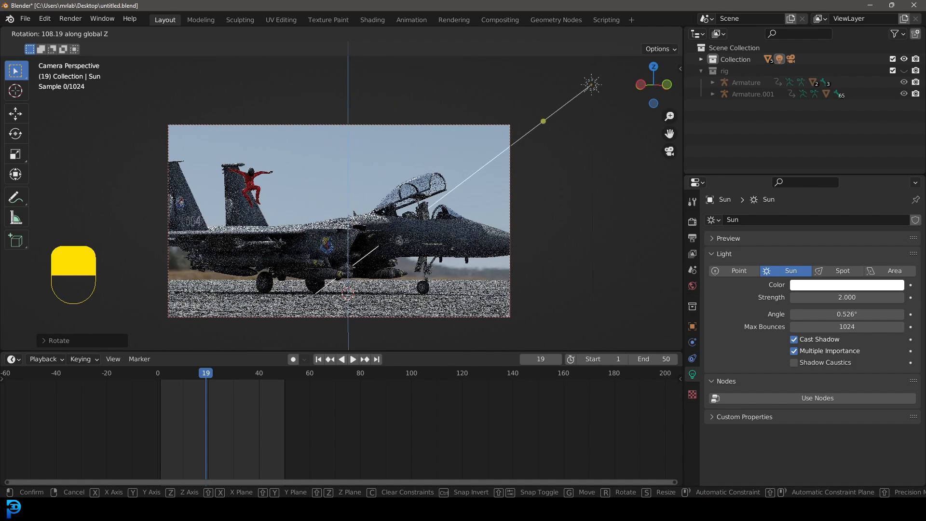
pyautogui.click(269, 314)
# Step: Rotate the sun about -87° around the global Z axis and return to rendered shading
pyautogui.press('e')
pyautogui.press('z')
pyautogui.click(557, 268)
pyautogui.press('z')
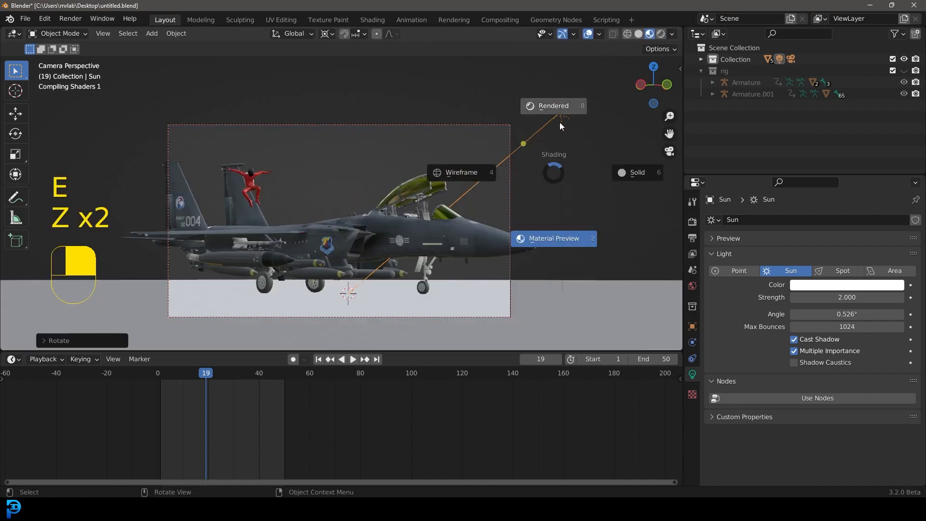
pyautogui.click(614, 251)
pyautogui.press('r')
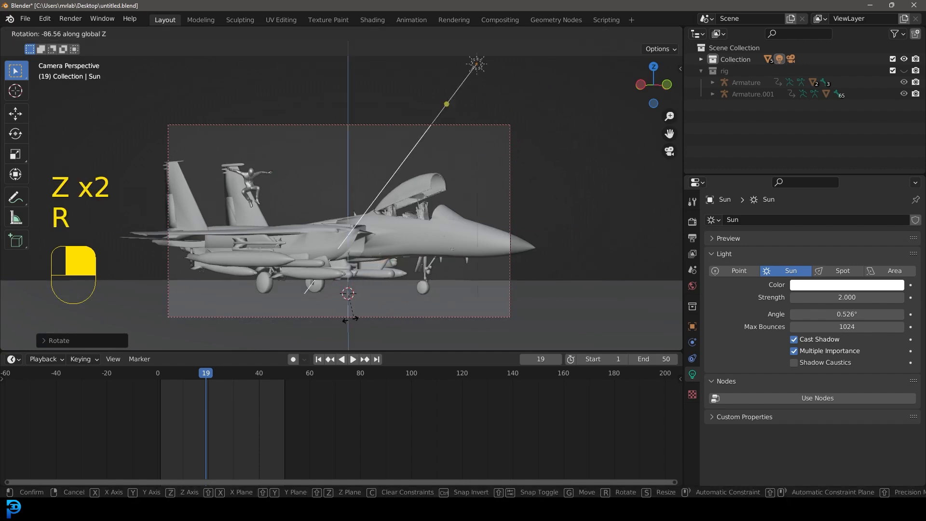
pyautogui.click(343, 317)
pyautogui.press('z')
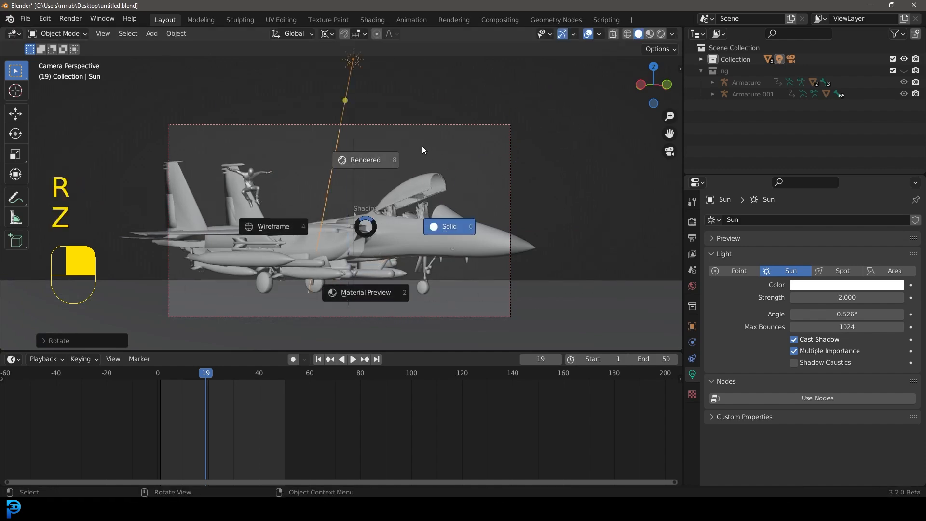
pyautogui.click(426, 147)
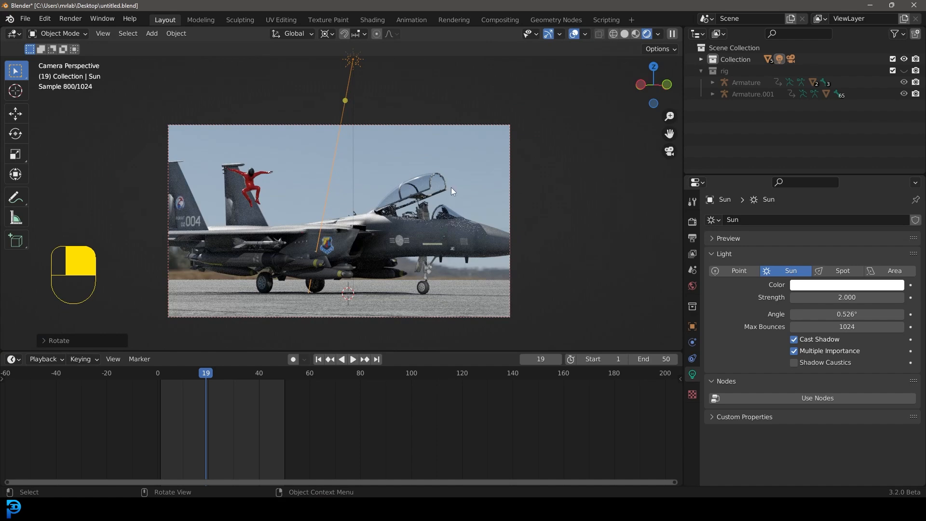
# Step: Select the jet and save the file
pyautogui.hotkey('alt', 'a')
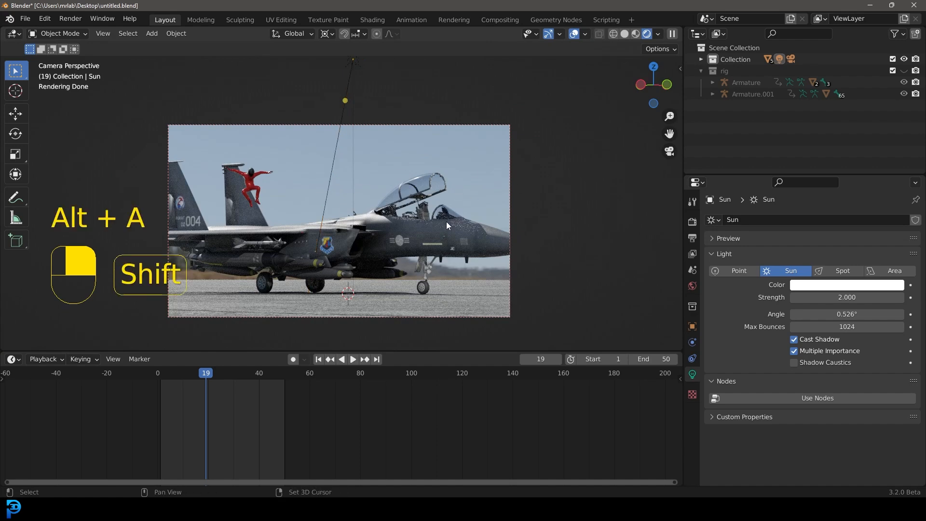
pyautogui.click(471, 230)
pyautogui.hotkey('ctrl', 's')
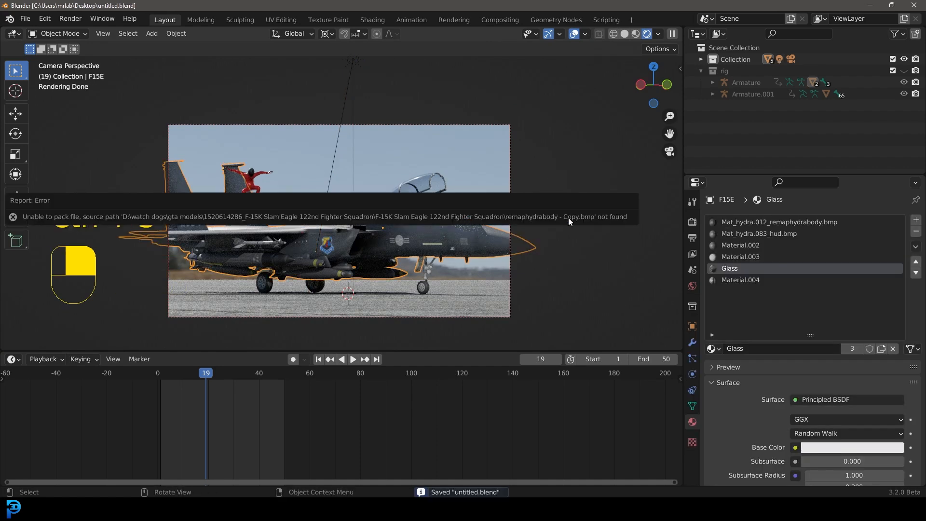
# Step: Lower the Metallic value of the jet's Mat_hydra.083_hud.bmp material to about 0.714
pyautogui.press('z')
pyautogui.click(492, 210)
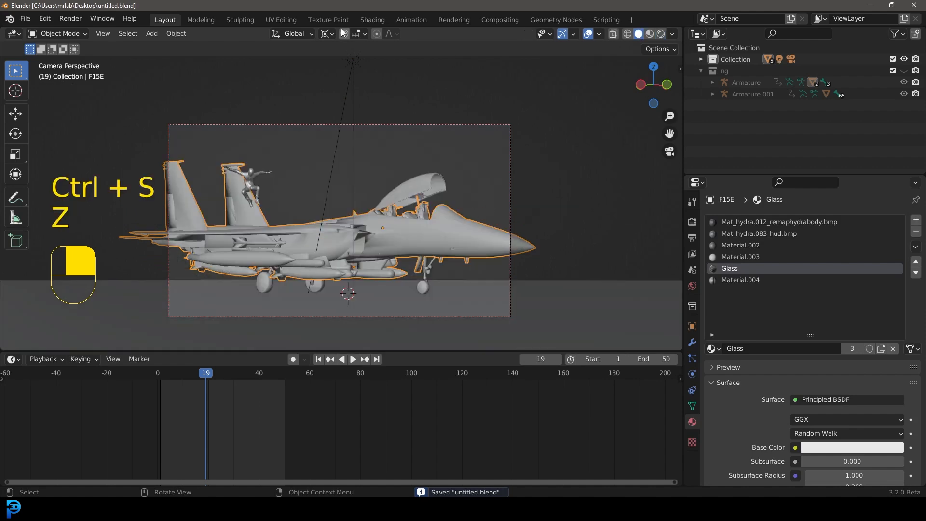
pyautogui.click(372, 20)
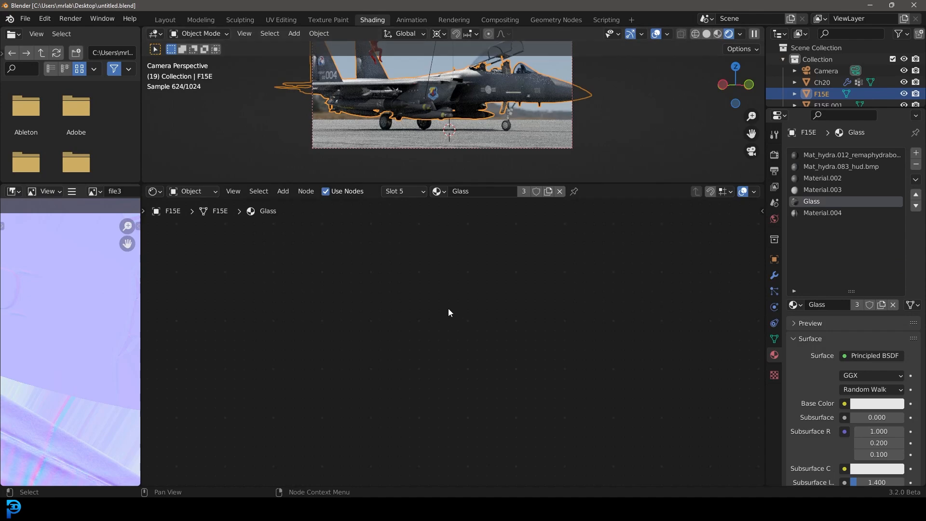
pyautogui.click(826, 167)
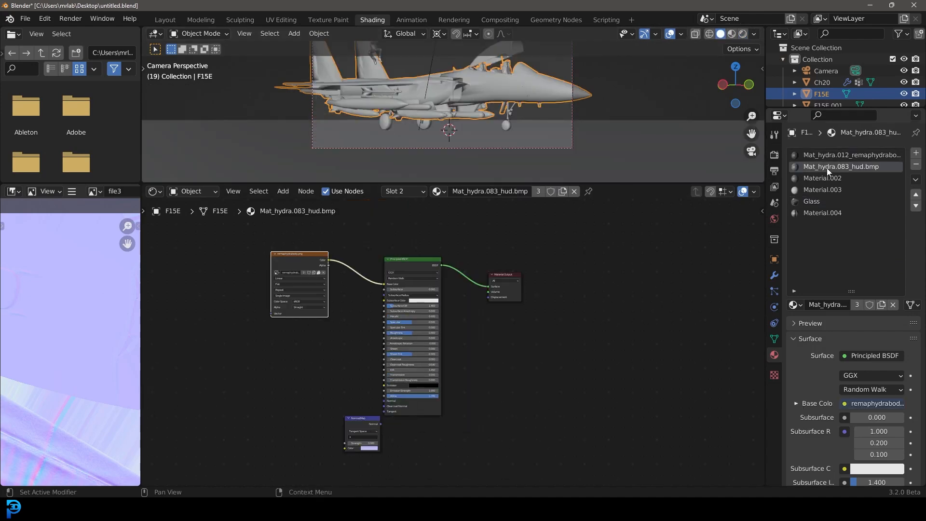
pyautogui.scroll(3, 439, 66)
pyautogui.press('z')
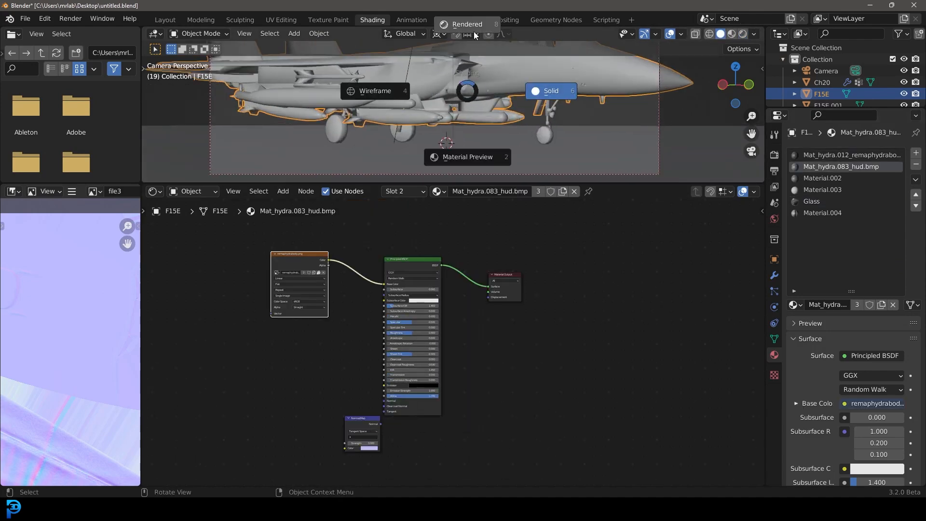
pyautogui.click(468, 25)
pyautogui.scroll(1, 458, 299)
pyautogui.keyDown('shift'); pyautogui.moveTo(487, 124); pyautogui.dragTo(474, 184, button='middle'); pyautogui.keyUp('shift')
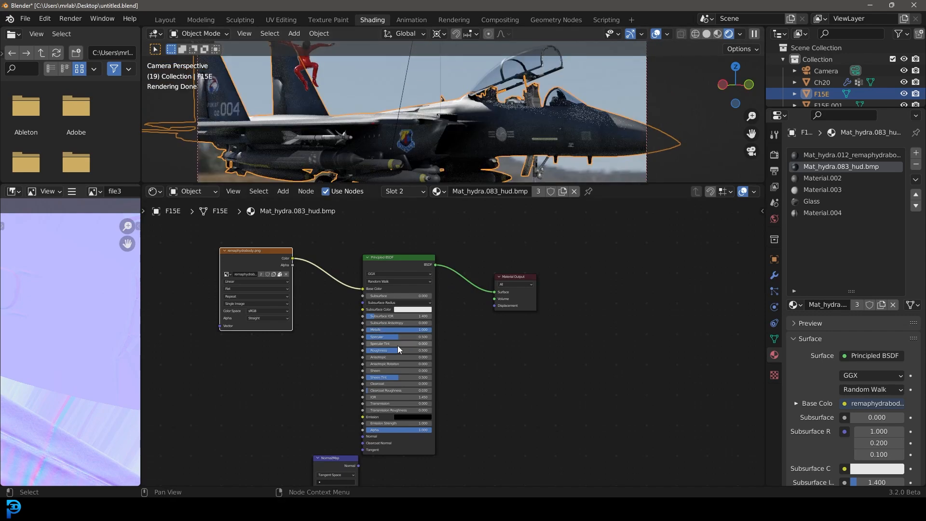
pyautogui.moveTo(409, 330); pyautogui.dragTo(390, 330)
# Step: Add a ColorRamp node and connect the body image texture's Color output to its Fac input
pyautogui.scroll(7, 406, 333)
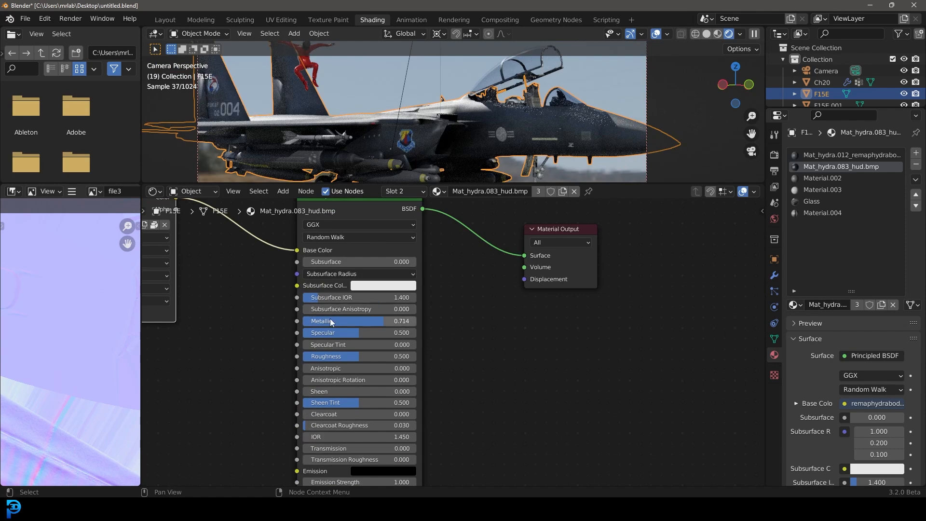
pyautogui.moveTo(472, 324); pyautogui.dragTo(586, 338, button='middle')
pyautogui.scroll(-5, 569, 338)
pyautogui.moveTo(323, 337); pyautogui.dragTo(430, 381, button='middle')
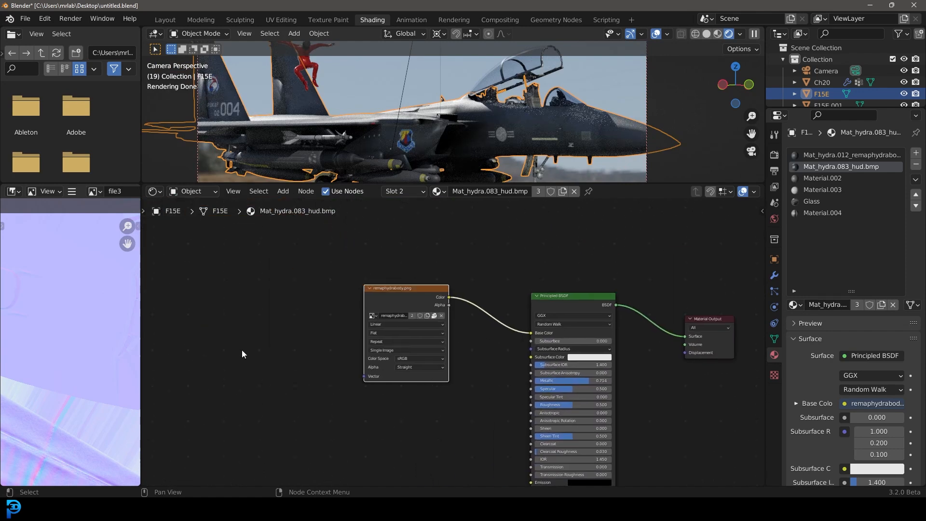
pyautogui.moveTo(376, 289); pyautogui.dragTo(281, 299)
pyautogui.scroll(2, 346, 274)
pyautogui.hotkey('shift', 'a')
pyautogui.write('c')
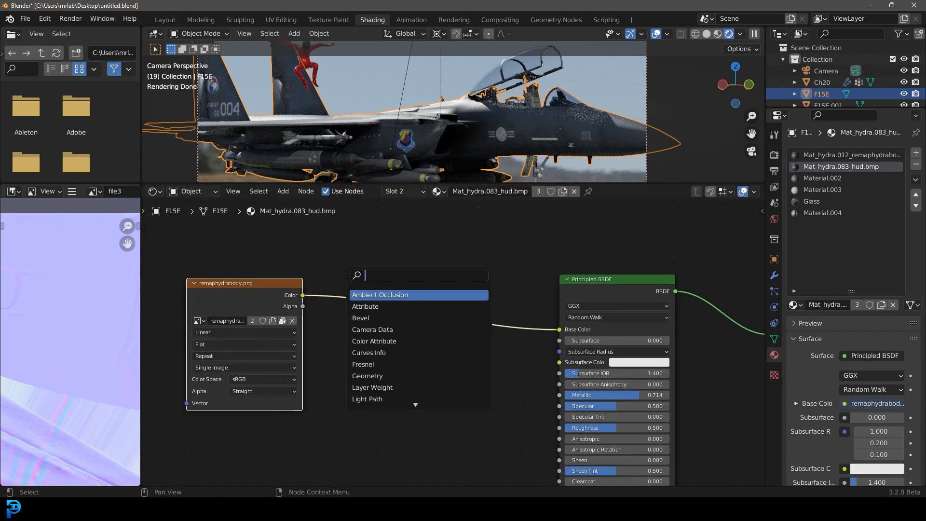
pyautogui.write('ol')
pyautogui.click(364, 294)
pyautogui.click(364, 346)
pyautogui.moveTo(303, 295); pyautogui.dragTo(347, 421)
# Step: Add a Bump node, feed the ColorRamp's Color into its Height, and connect its Normal to the Principled BSDF Normal
pyautogui.moveTo(498, 398); pyautogui.dragTo(439, 352, button='middle')
pyautogui.hotkey('shift', 'a')
pyautogui.write('bump')
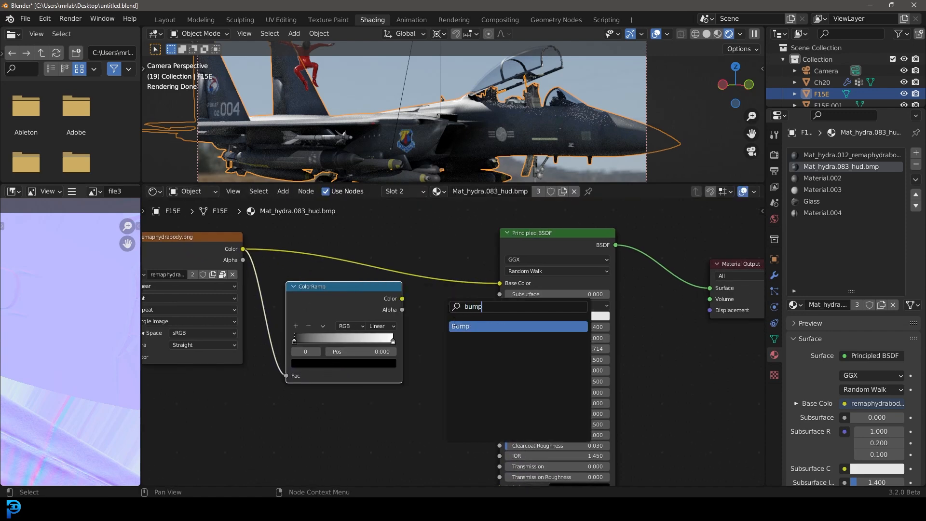
pyautogui.press('Return')
pyautogui.click(453, 386)
pyautogui.moveTo(402, 299); pyautogui.dragTo(419, 418)
pyautogui.scroll(-2, 405, 313)
pyautogui.moveTo(454, 361); pyautogui.dragTo(413, 284, button='middle')
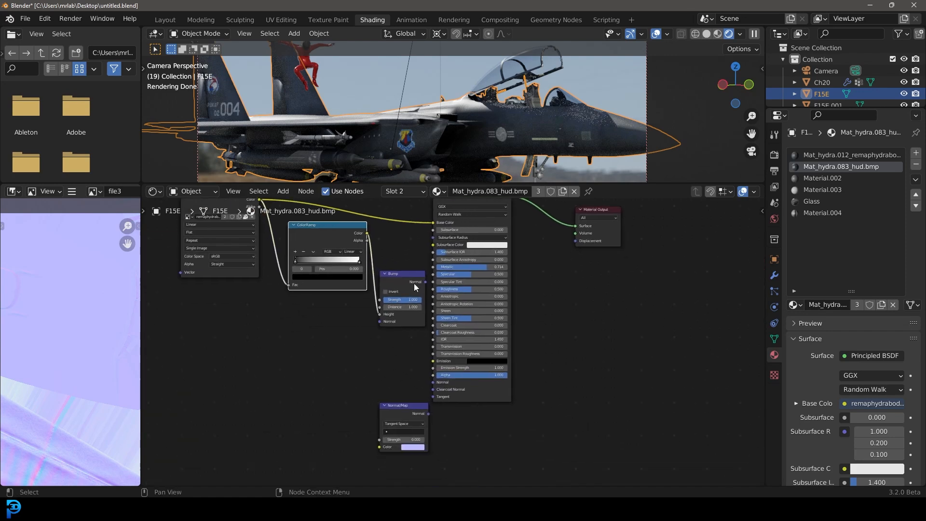
pyautogui.moveTo(422, 281); pyautogui.dragTo(433, 382)
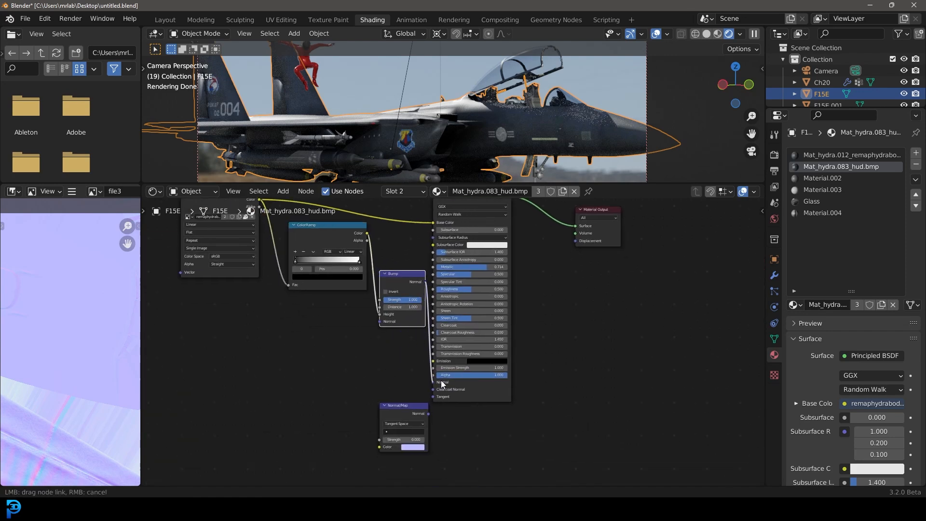
# Step: Set the Bump node's Strength to 0.07
pyautogui.scroll(1, 401, 291)
pyautogui.click(402, 290)
pyautogui.write('.07')
pyautogui.press('Return')
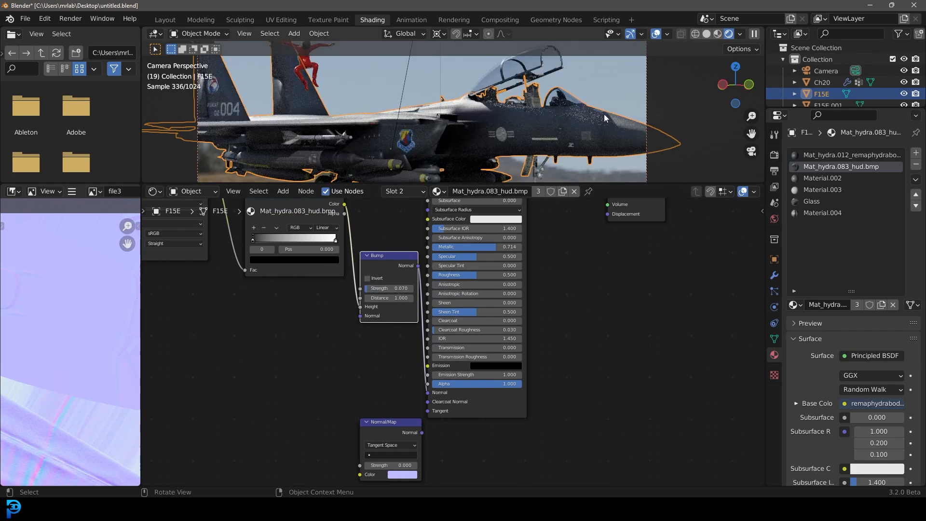
# Step: Switch the 3D viewport from rendered to solid shading
pyautogui.click(578, 117)
pyautogui.scroll(-2, 381, 90)
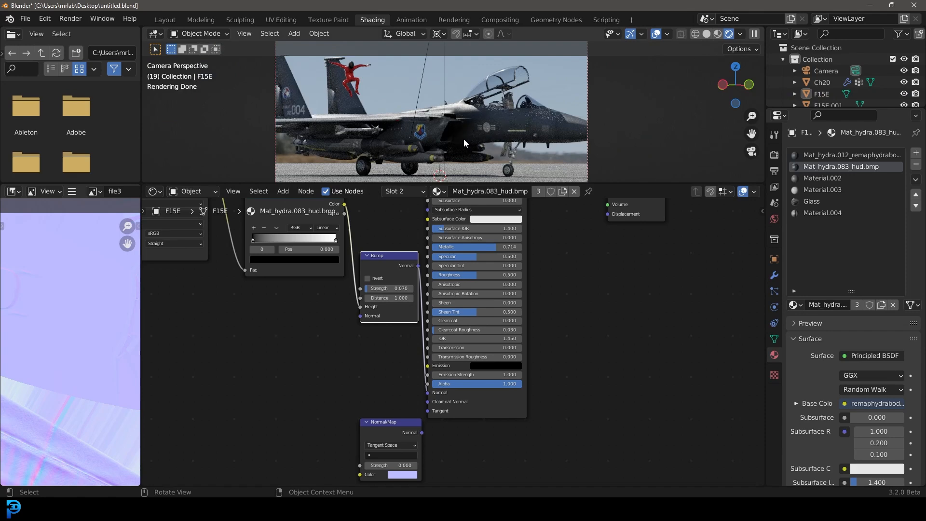
pyautogui.press('z')
pyautogui.click(531, 135)
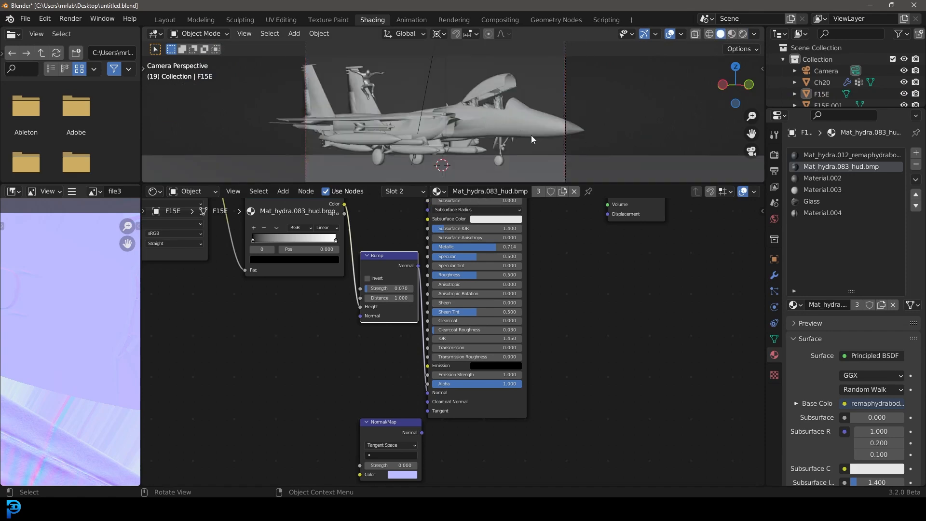
# Step: Render a still image of the current frame and close the render window
pyautogui.click(70, 18)
pyautogui.click(84, 32)
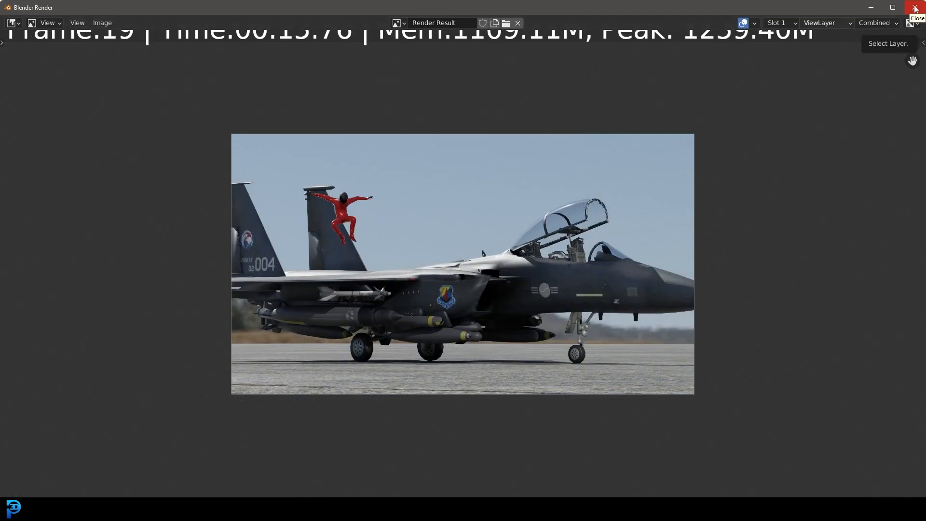
pyautogui.click(915, 8)
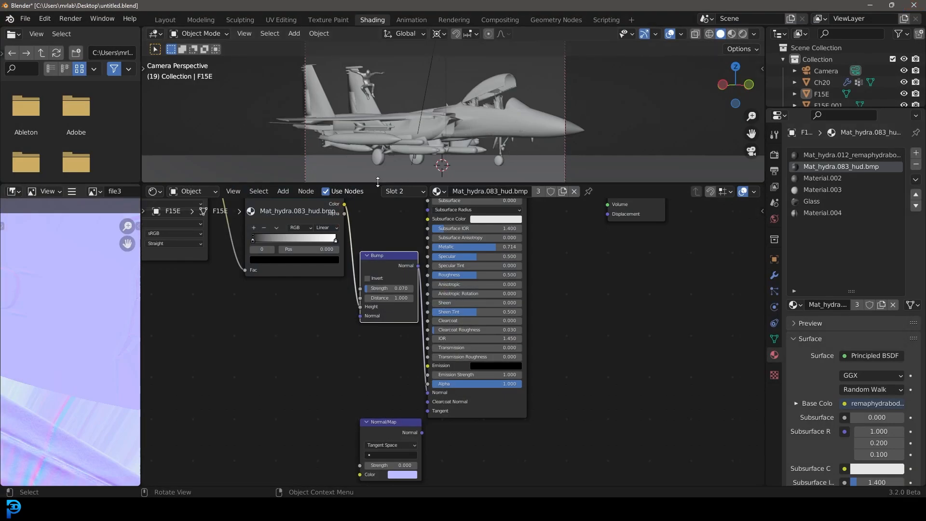
# Step: In the Layout workspace's output properties, set the render output path to the Desktop folder
pyautogui.moveTo(380, 182); pyautogui.dragTo(403, 299)
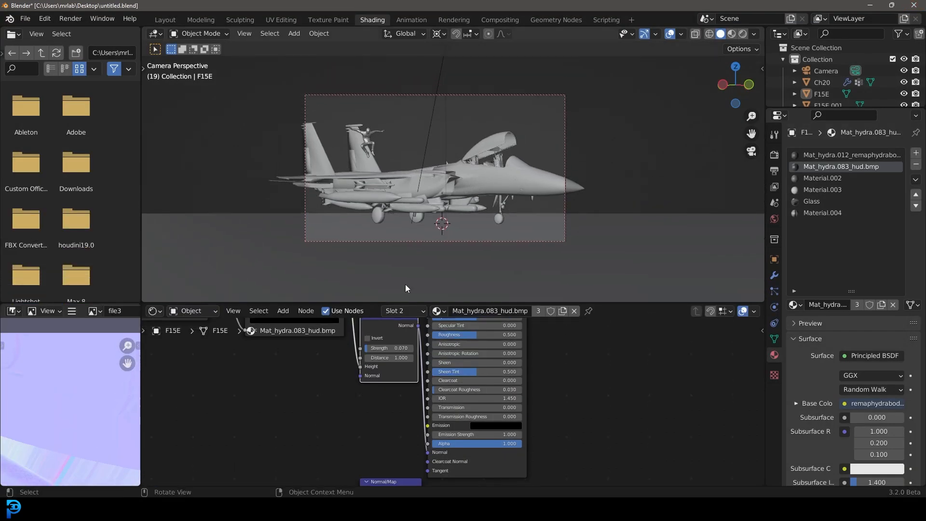
pyautogui.click(173, 20)
pyautogui.click(692, 237)
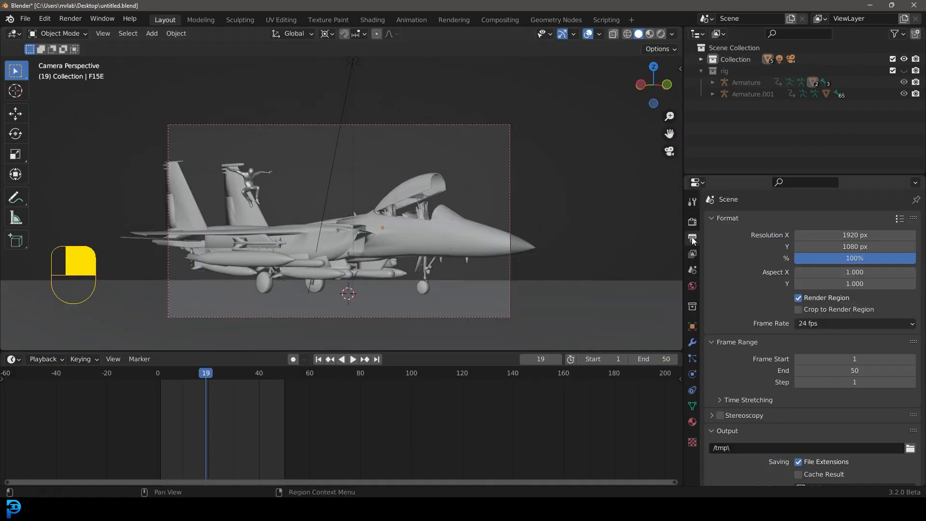
pyautogui.scroll(-2, 789, 359)
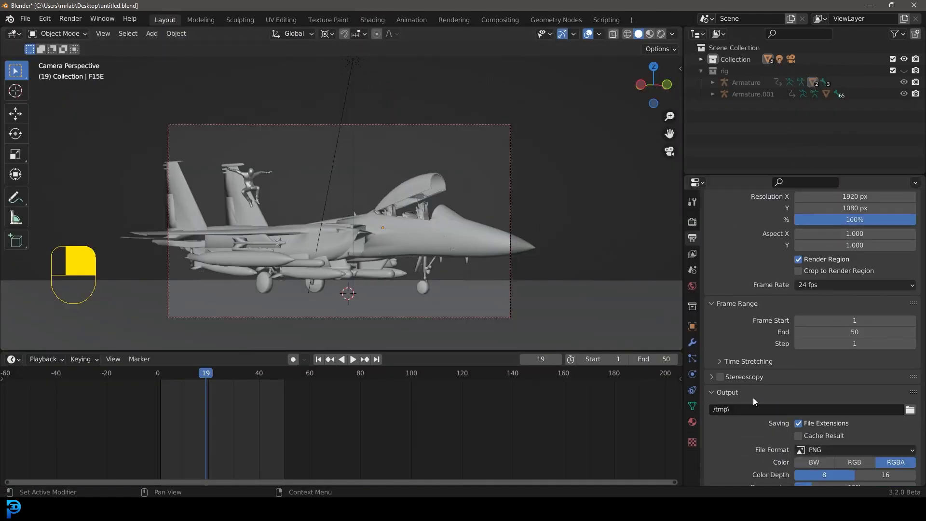
pyautogui.click(910, 410)
pyautogui.click(207, 212)
pyautogui.click(645, 409)
# Step: Set the output File Format to FFmpeg Video
pyautogui.scroll(-4, 761, 406)
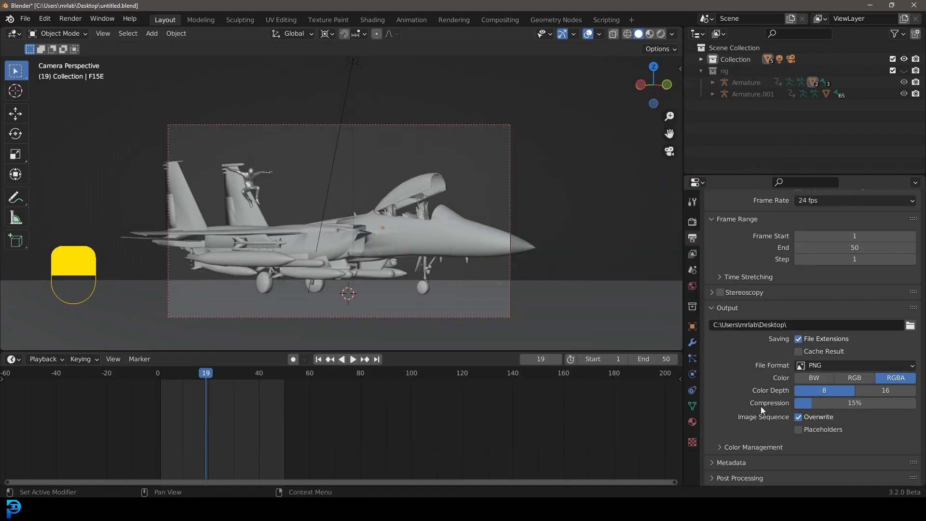
pyautogui.click(820, 365)
pyautogui.click(873, 424)
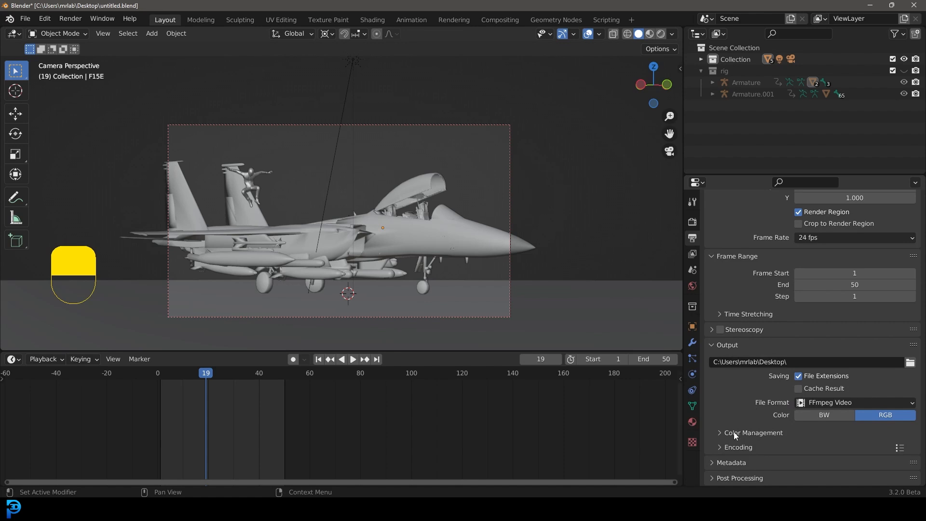
# Step: Set the encoding Container to MPEG-4 and save the file
pyautogui.click(736, 447)
pyautogui.scroll(-5, 736, 410)
pyautogui.click(812, 368)
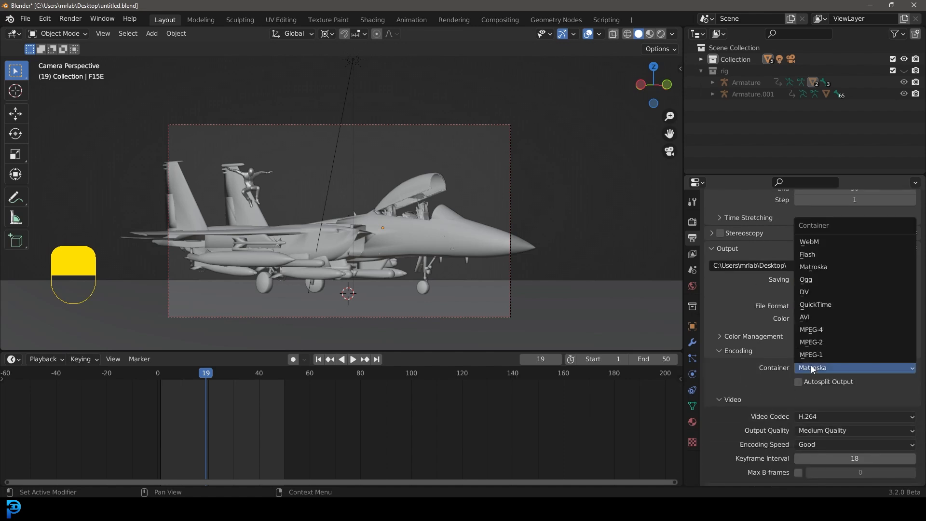
pyautogui.click(816, 330)
pyautogui.scroll(2, 432, 229)
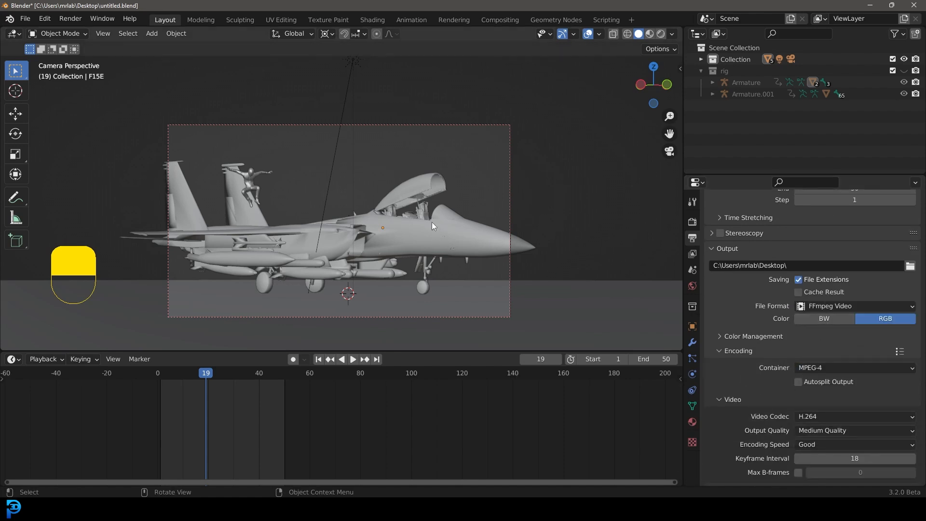
pyautogui.hotkey('ctrl', 's')
pyautogui.hotkey('ctrl', 's')
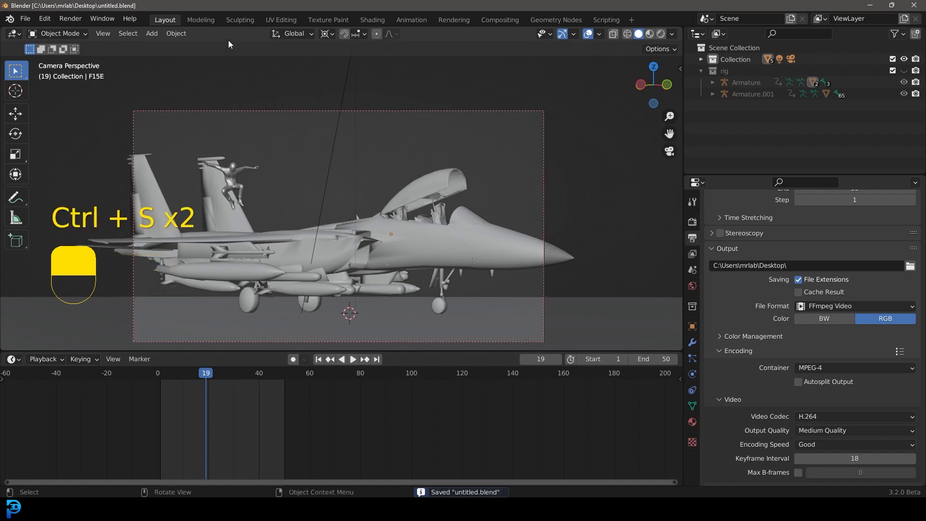
# Step: Move the timeline to frame 1 and save the file
pyautogui.click(71, 19)
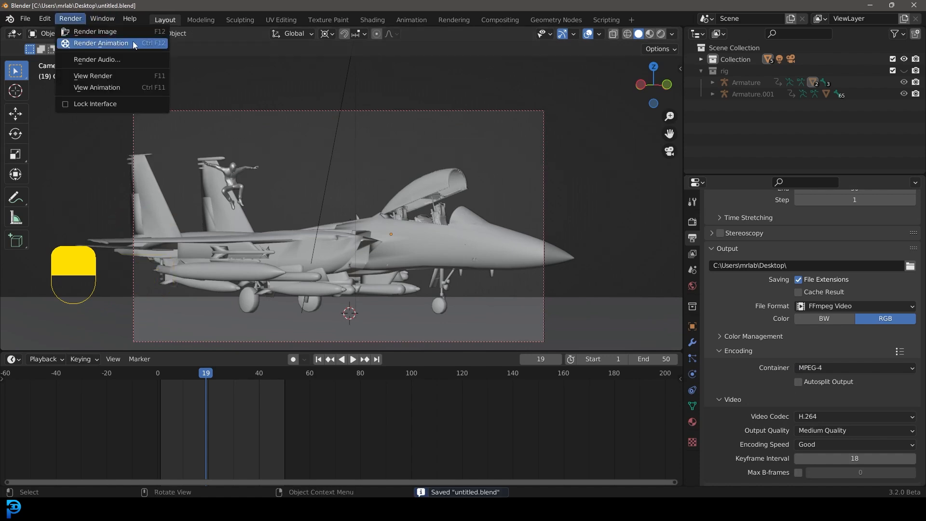
pyautogui.moveTo(212, 373); pyautogui.dragTo(161, 396)
pyautogui.keyDown('shift'); pyautogui.moveTo(312, 223); pyautogui.dragTo(331, 190, button='middle'); pyautogui.keyUp('shift')
pyautogui.scroll(2, 343, 194)
pyautogui.keyDown('shift'); pyautogui.moveTo(403, 178); pyautogui.dragTo(404, 184, button='middle'); pyautogui.keyUp('shift')
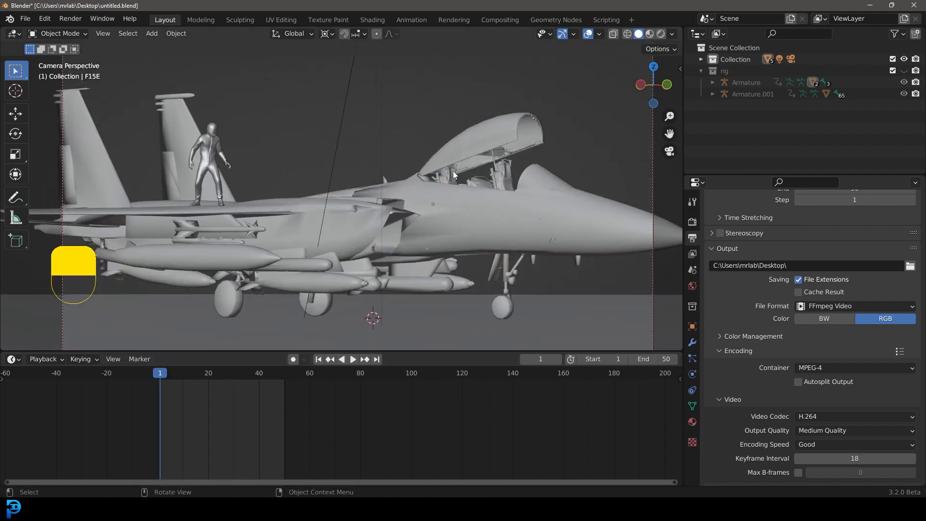
pyautogui.hotkey('ctrl', 's')
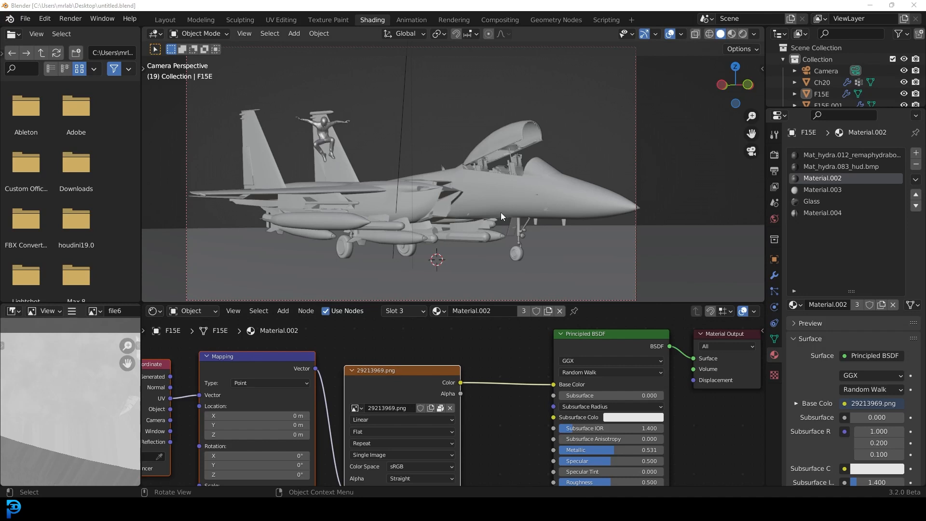
# Step: Enable Motion Blur in the render properties and save the file
pyautogui.click(774, 155)
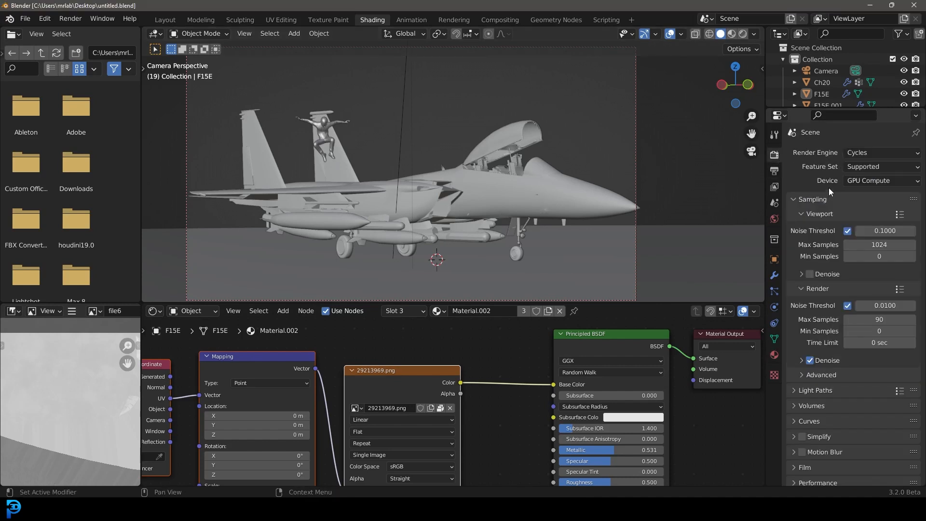
pyautogui.scroll(-2, 827, 195)
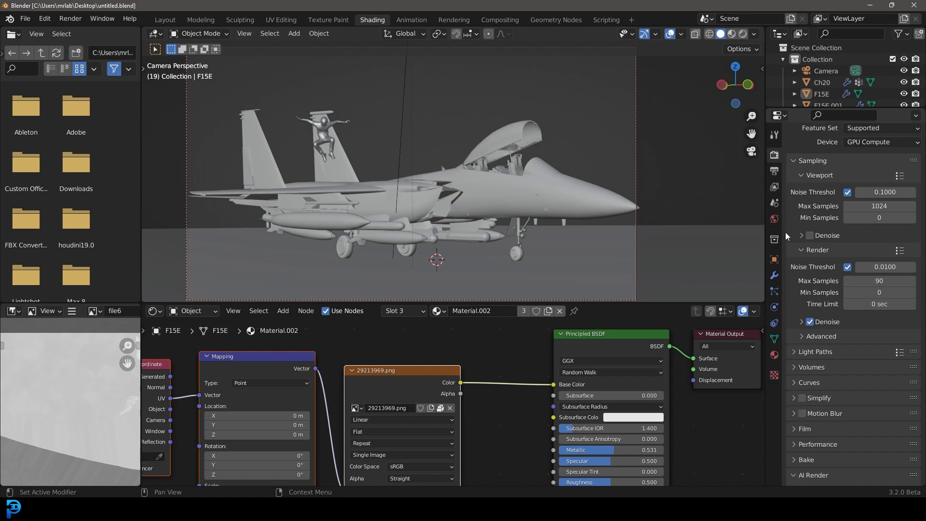
pyautogui.scroll(2, 785, 233)
pyautogui.scroll(-4, 812, 218)
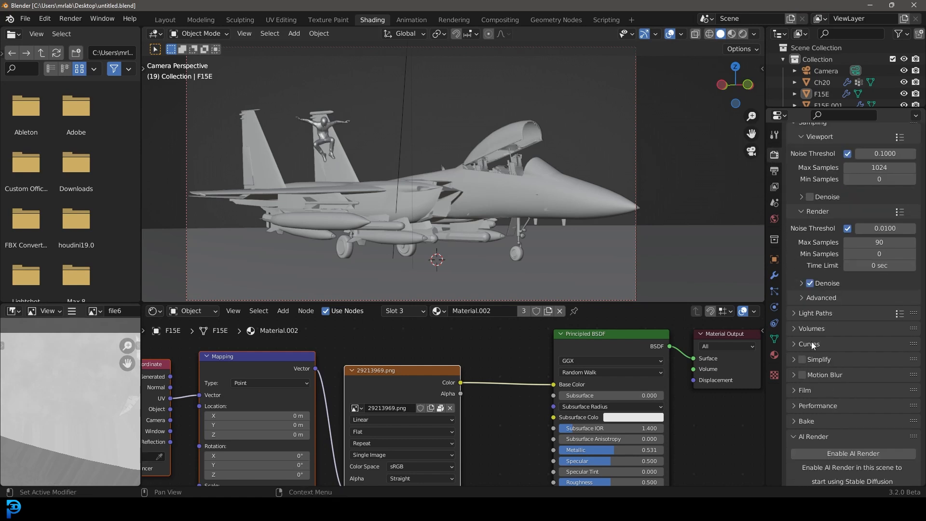
pyautogui.click(806, 375)
pyautogui.scroll(1, 428, 134)
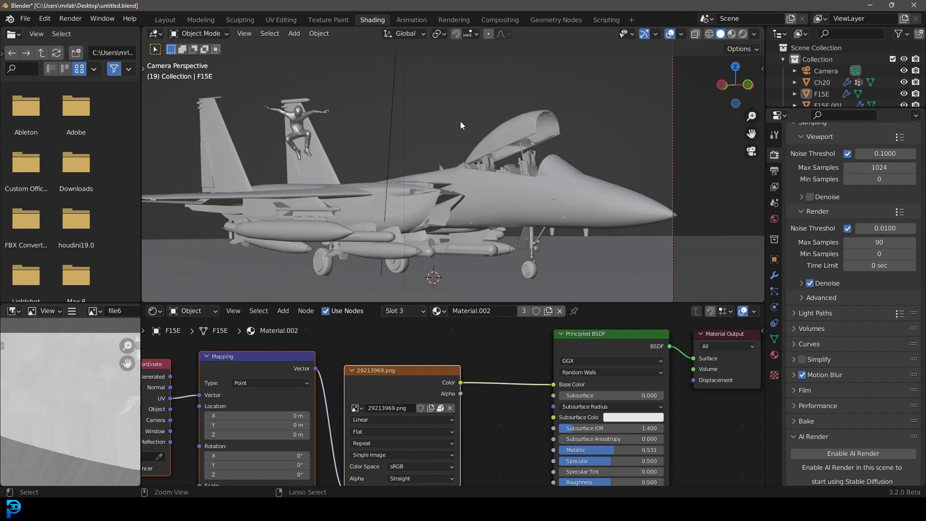
pyautogui.hotkey('ctrl', 's')
# Step: Open the World properties and preview the scene in rendered shading
pyautogui.scroll(-2, 497, 157)
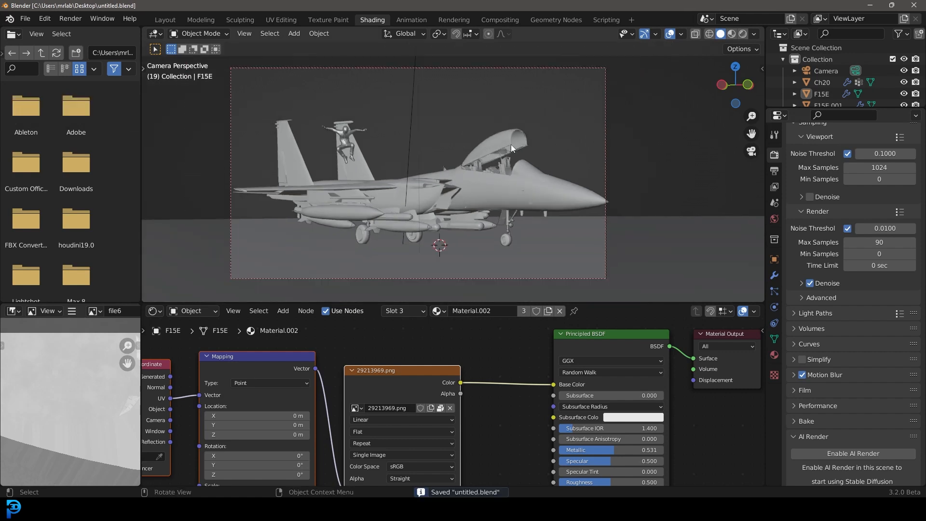
pyautogui.click(775, 220)
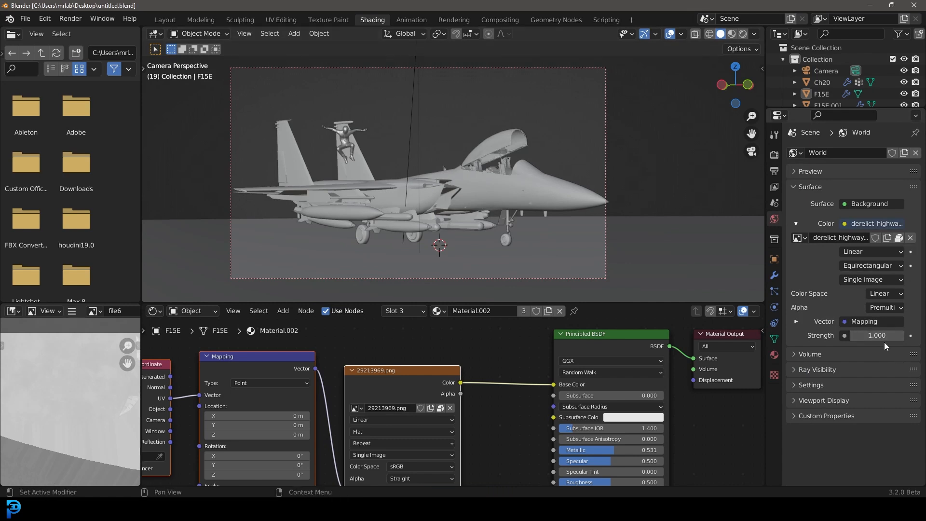
pyautogui.scroll(2, 427, 173)
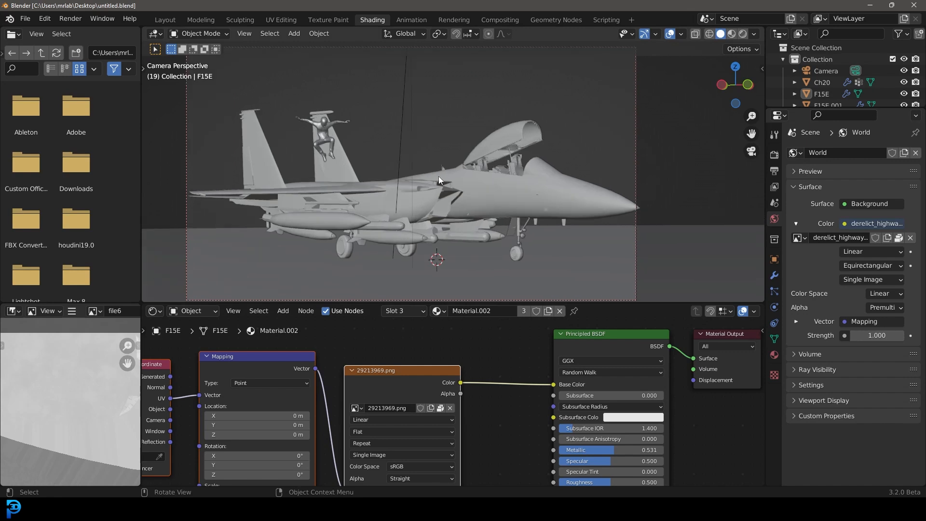
pyautogui.scroll(2, 439, 175)
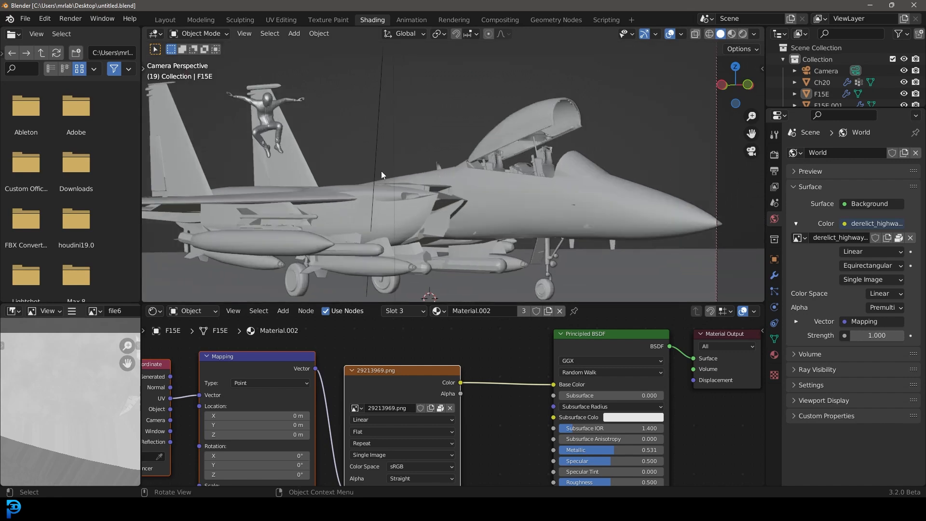
pyautogui.scroll(-4, 381, 171)
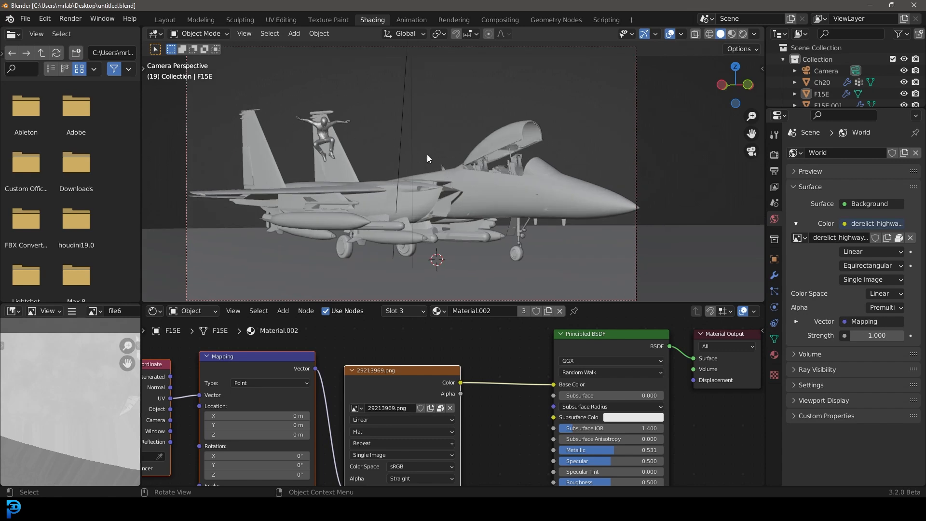
pyautogui.keyDown('shift'); pyautogui.moveTo(464, 177); pyautogui.dragTo(473, 146, button='middle'); pyautogui.keyUp('shift')
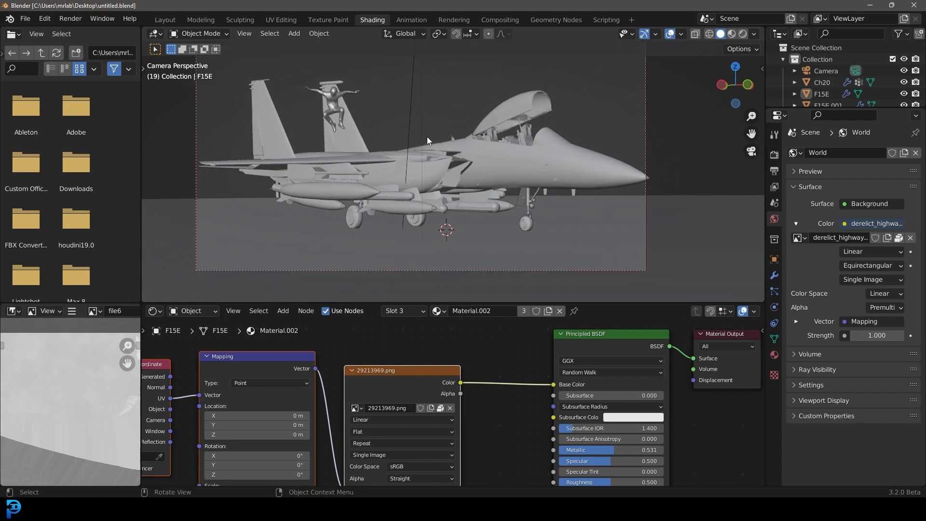
pyautogui.keyDown('shift'); pyautogui.moveTo(409, 135); pyautogui.dragTo(419, 167, button='middle'); pyautogui.keyUp('shift')
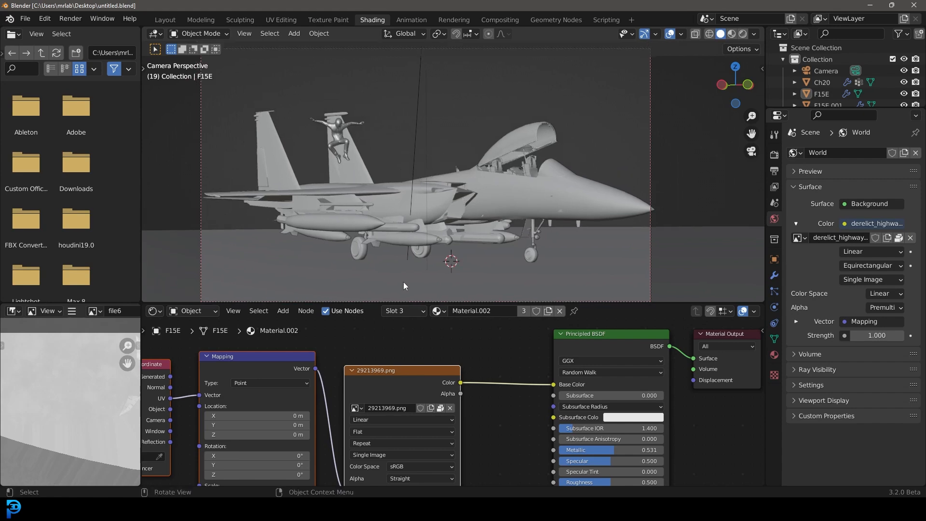
pyautogui.press('z')
pyautogui.click(514, 113)
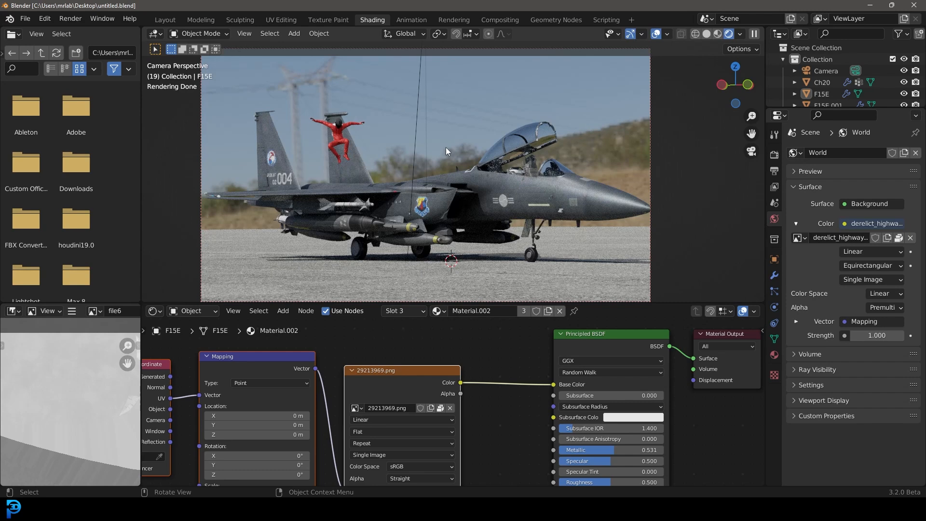
# Step: Save the file and return the viewport to solid shading
pyautogui.hotkey('ctrl', 's')
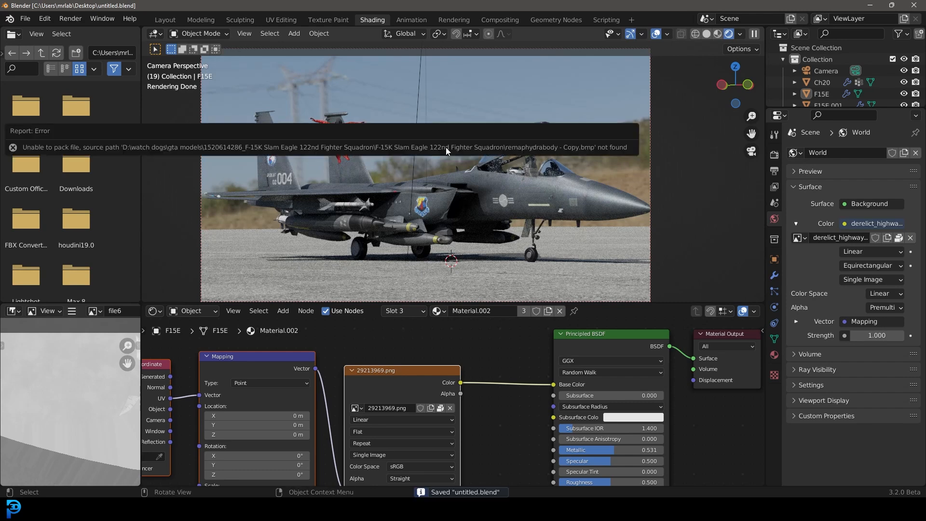
pyautogui.press('z')
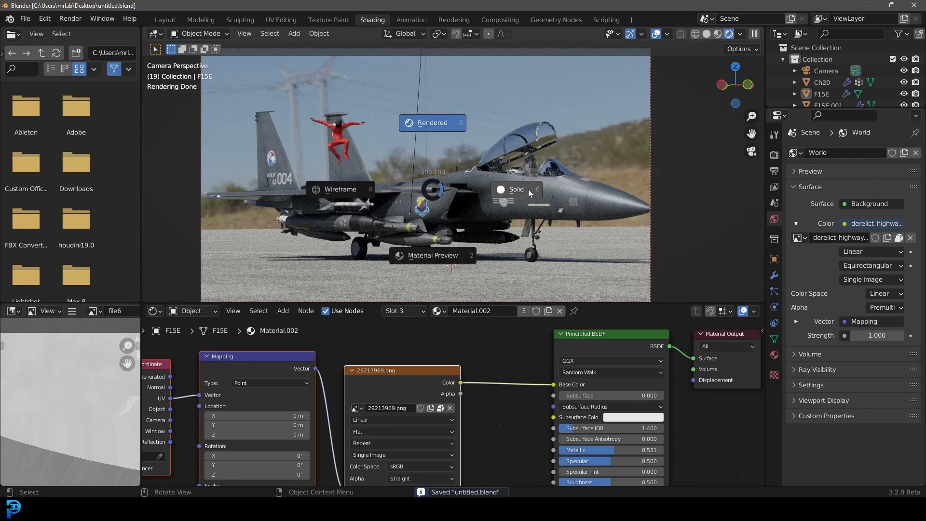
pyautogui.click(530, 189)
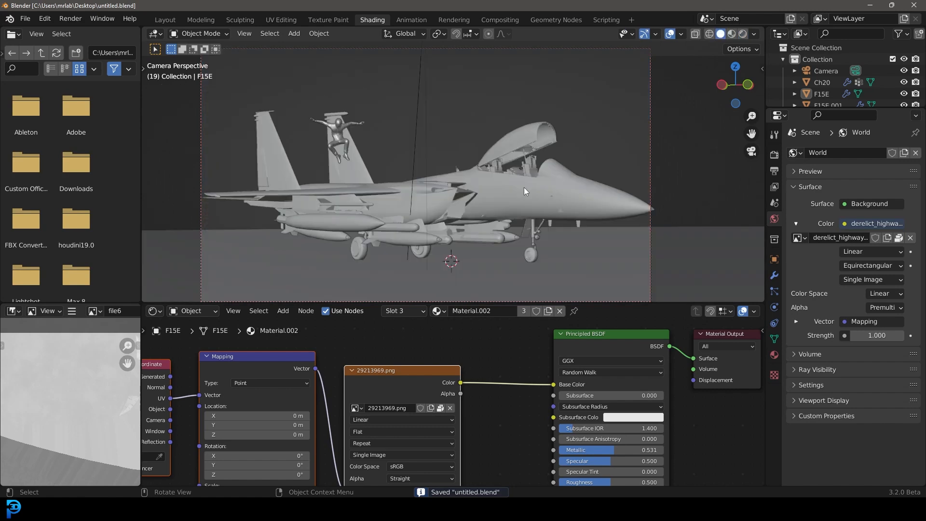
# Step: Render the animation
pyautogui.click(75, 21)
pyautogui.click(131, 43)
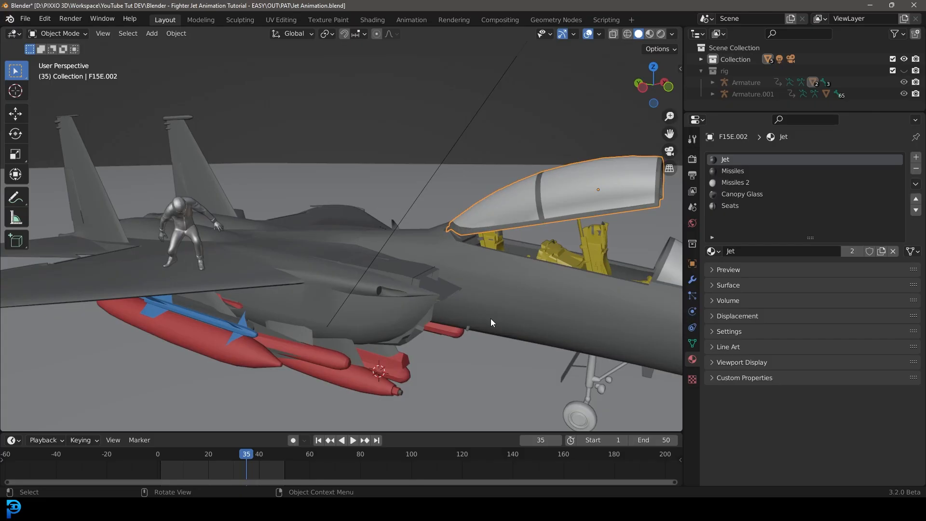
# Step: Inspect the jet animation file and play back its animation in the viewport
pyautogui.scroll(-8, 505, 308)
pyautogui.moveTo(398, 248); pyautogui.dragTo(289, 198, button='middle')
pyautogui.scroll(6, 371, 247)
pyautogui.click(368, 241)
pyautogui.scroll(-5, 338, 227)
pyautogui.scroll(4, 389, 182)
pyautogui.moveTo(389, 182); pyautogui.dragTo(425, 207, button='middle')
pyautogui.hotkey('alt', 'a')
pyautogui.hotkey('alt', 'a')
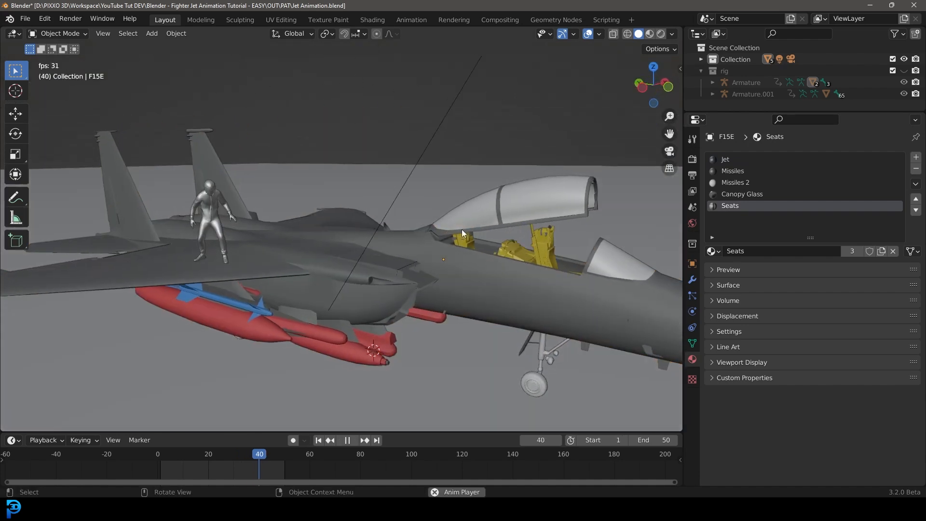
# Step: Select the character and set its body material's viewport display roughness to 0.745
pyautogui.click(207, 185)
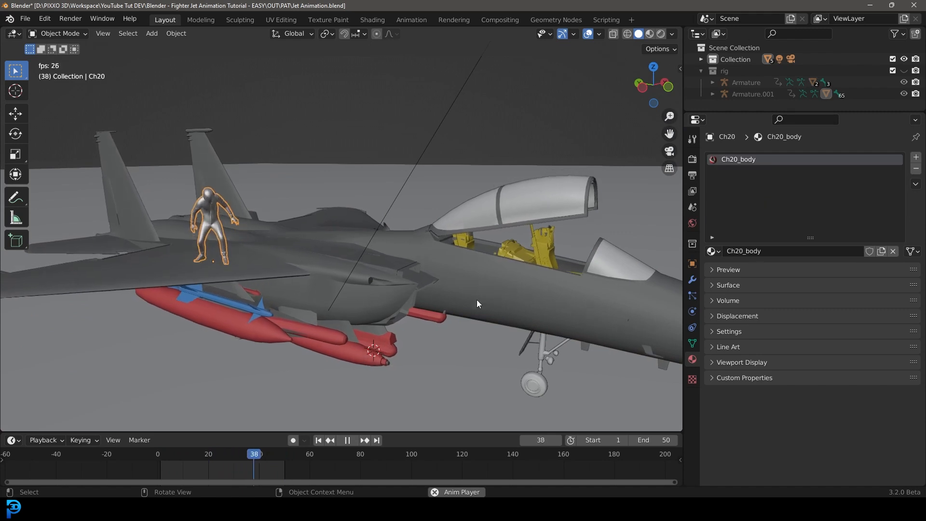
pyautogui.click(732, 362)
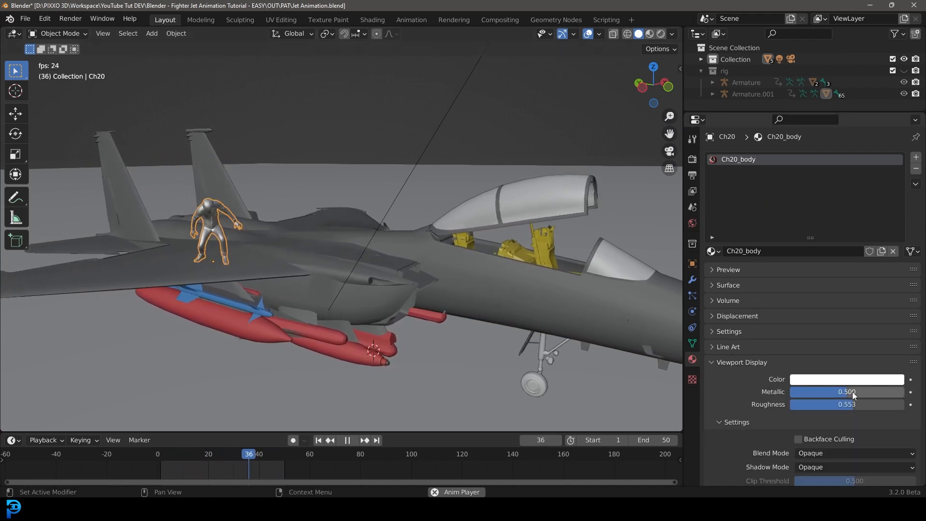
pyautogui.moveTo(855, 404); pyautogui.dragTo(877, 404)
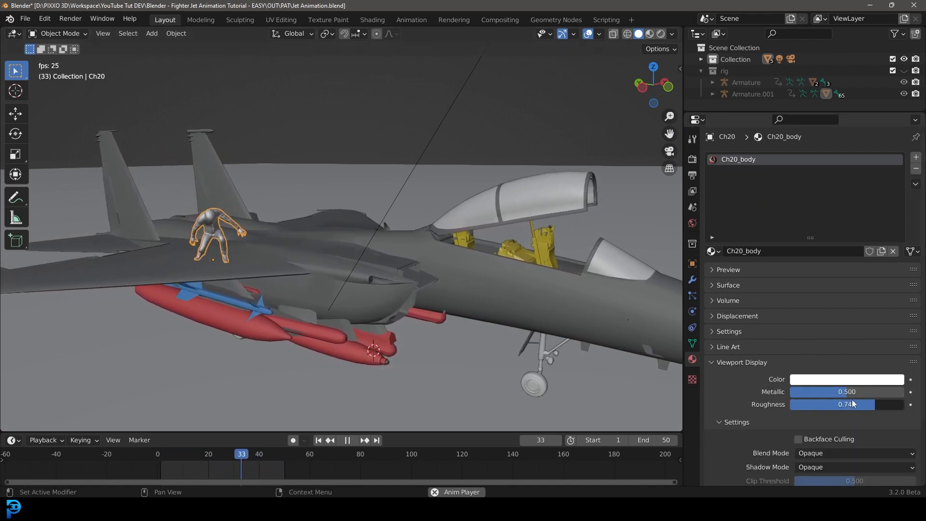
# Step: Set the character material's viewport display color to orange-red and check it through the camera view
pyautogui.click(812, 380)
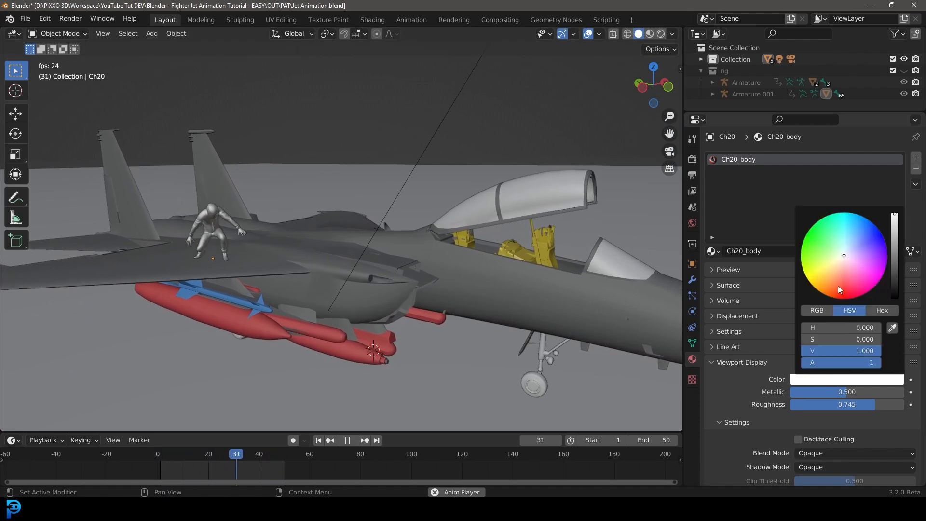
pyautogui.click(838, 286)
pyautogui.scroll(-3, 413, 233)
pyautogui.moveTo(413, 232); pyautogui.dragTo(407, 239, button='middle')
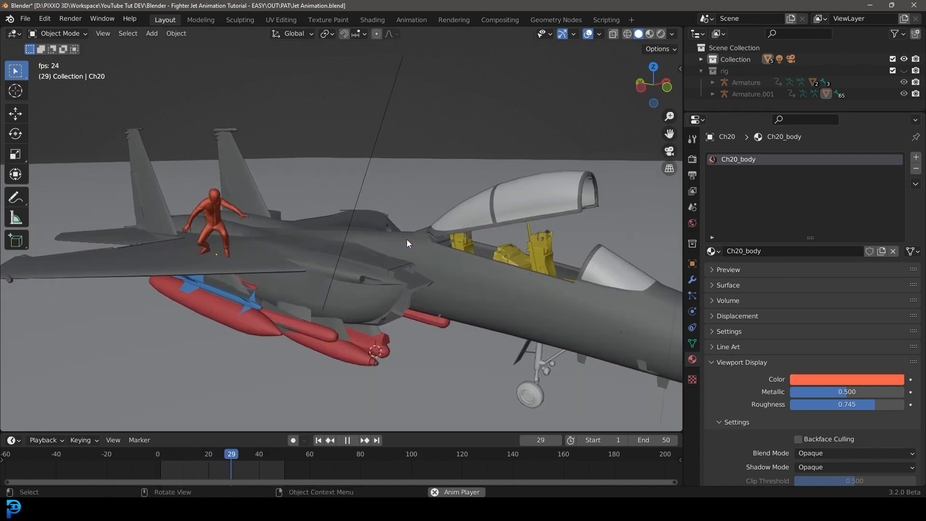
pyautogui.press('KP_0')
pyautogui.scroll(-1, 378, 247)
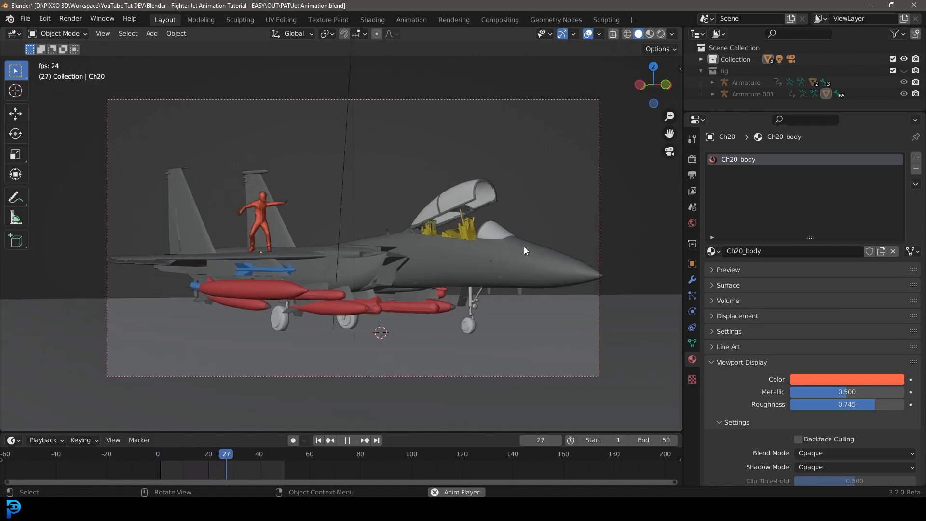